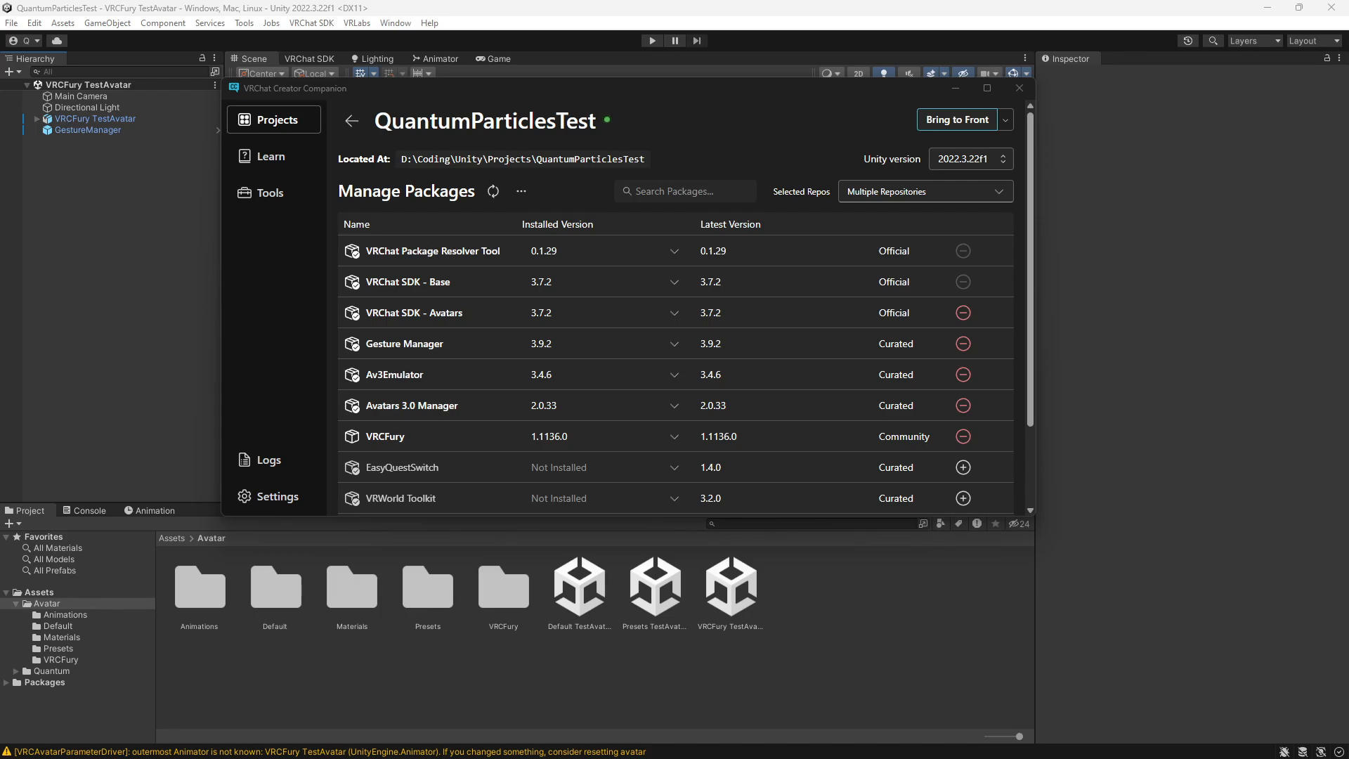
- Switch to Unity and show the contents of the Quantum/Particles/Prefabs folder
{"action": "key", "text": "alt+Tab"}
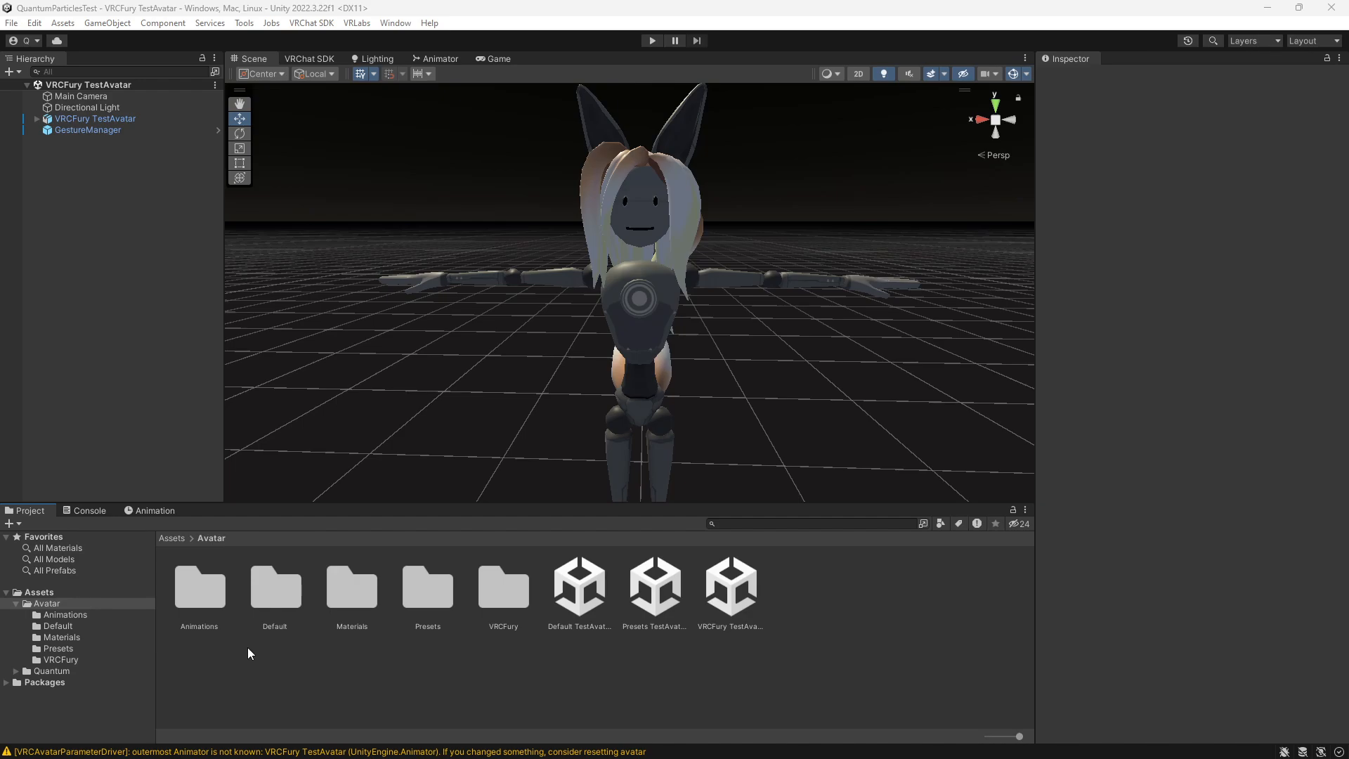
{"action": "left_click", "coordinate": [16, 671]}
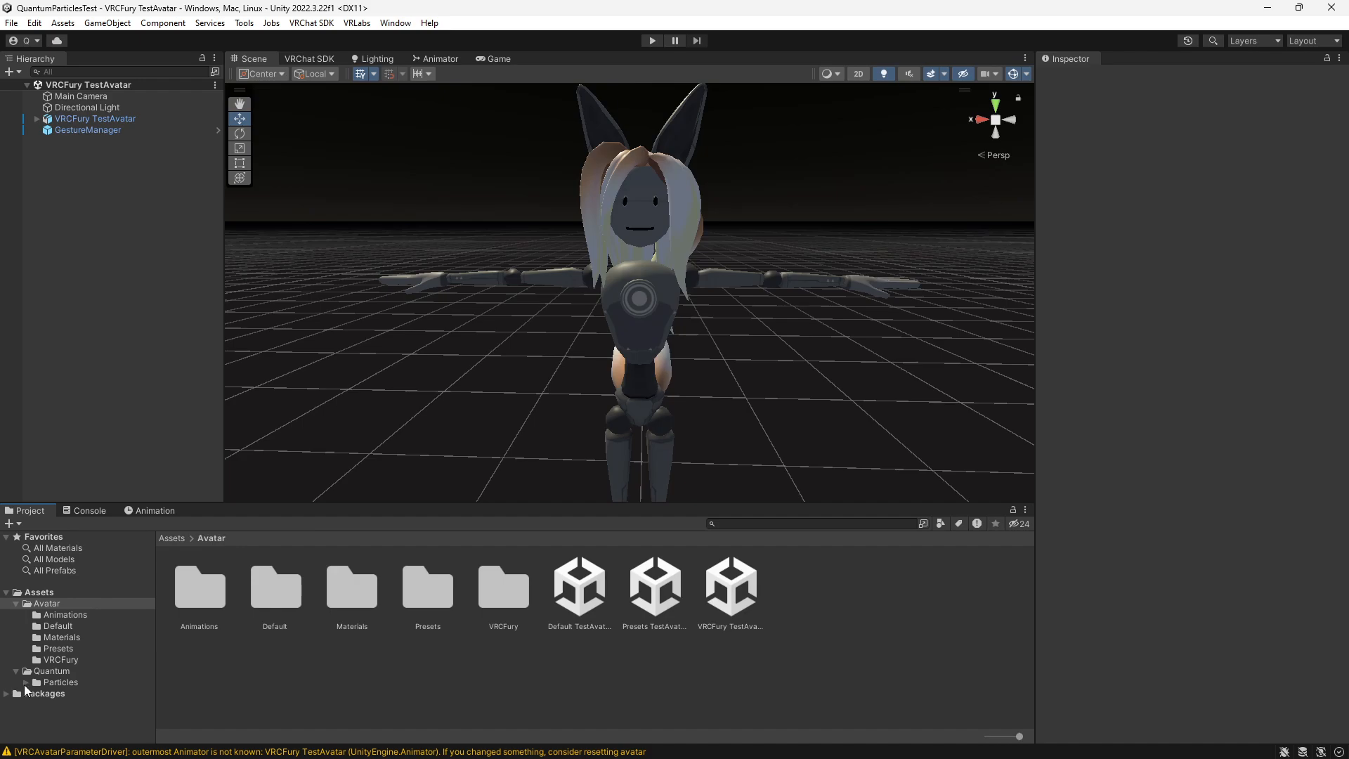
{"action": "left_click", "coordinate": [25, 683]}
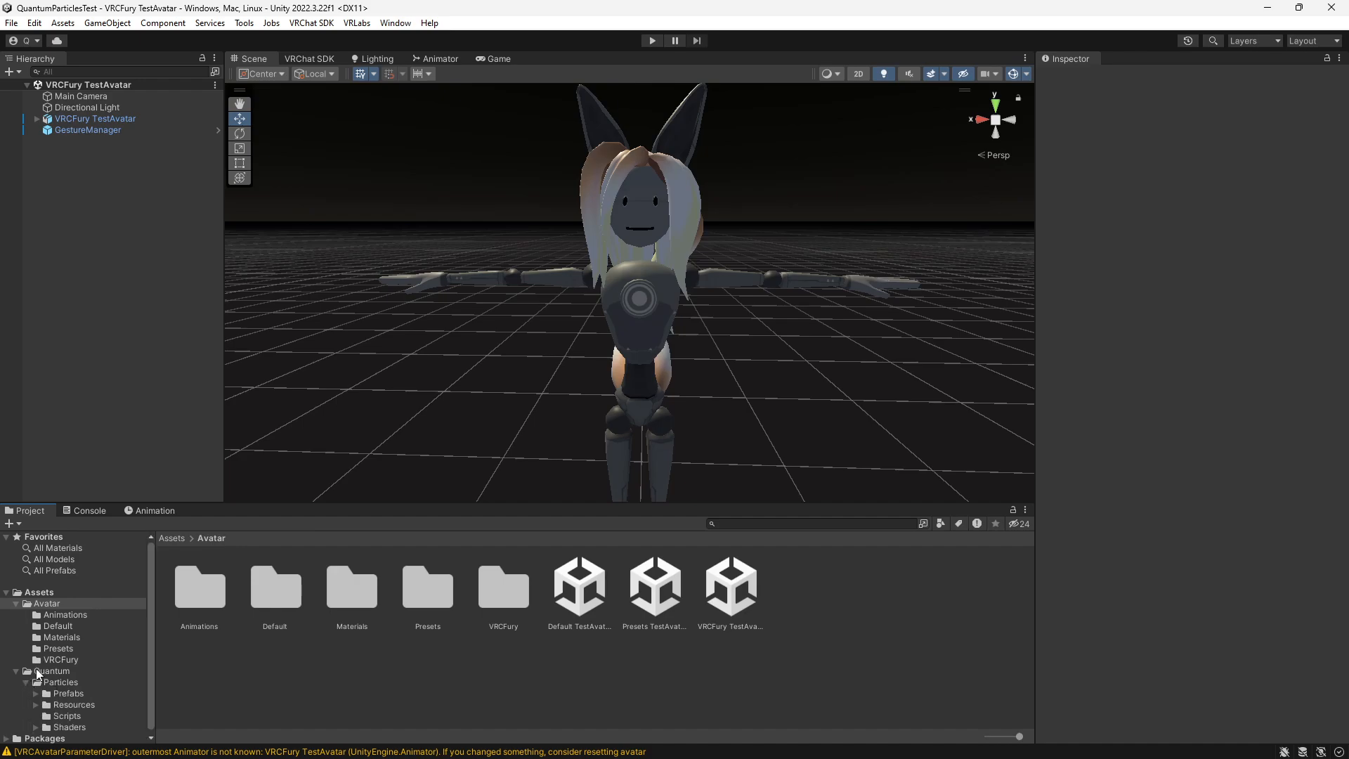
{"action": "left_click", "coordinate": [45, 693]}
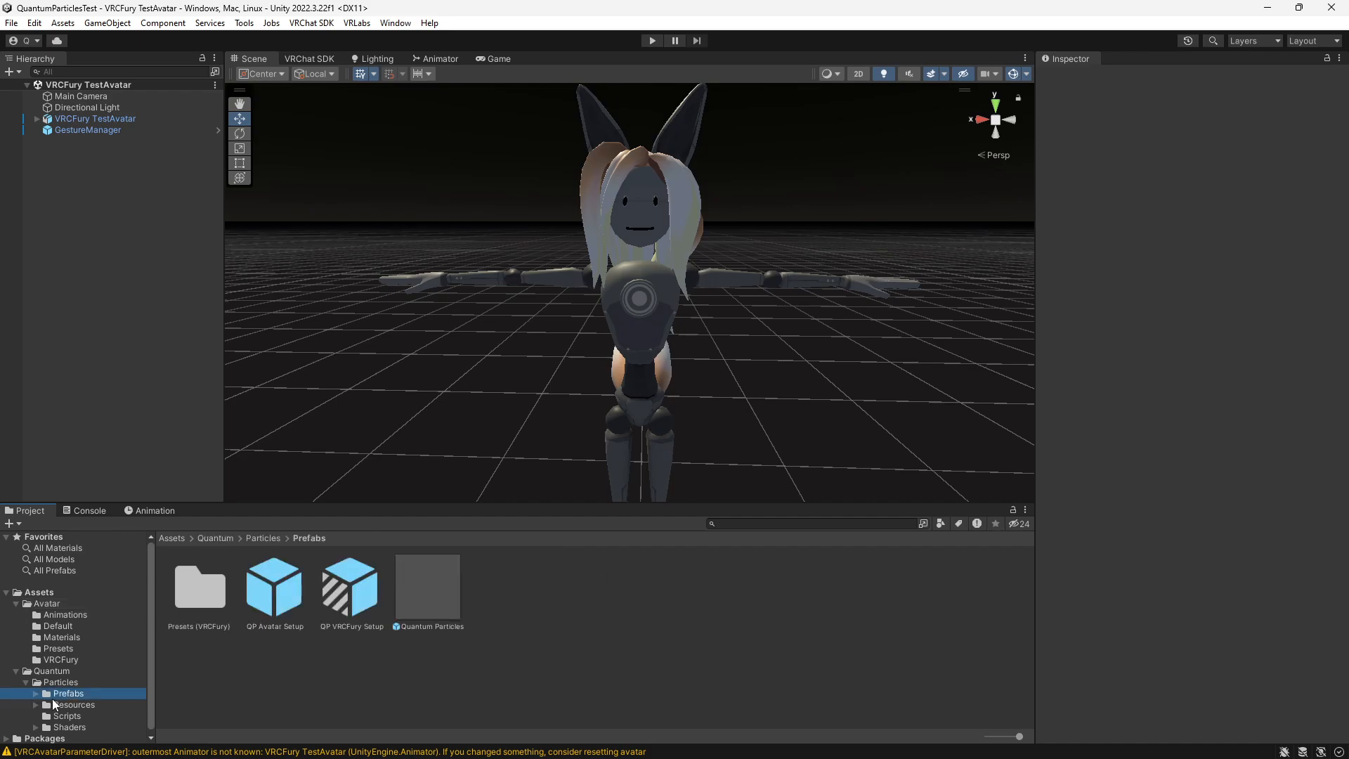
- Add the QP VRCFury Setup prefab to the scene and make it a child of VRCFury TestAvatar
{"action": "left_click", "coordinate": [347, 602]}
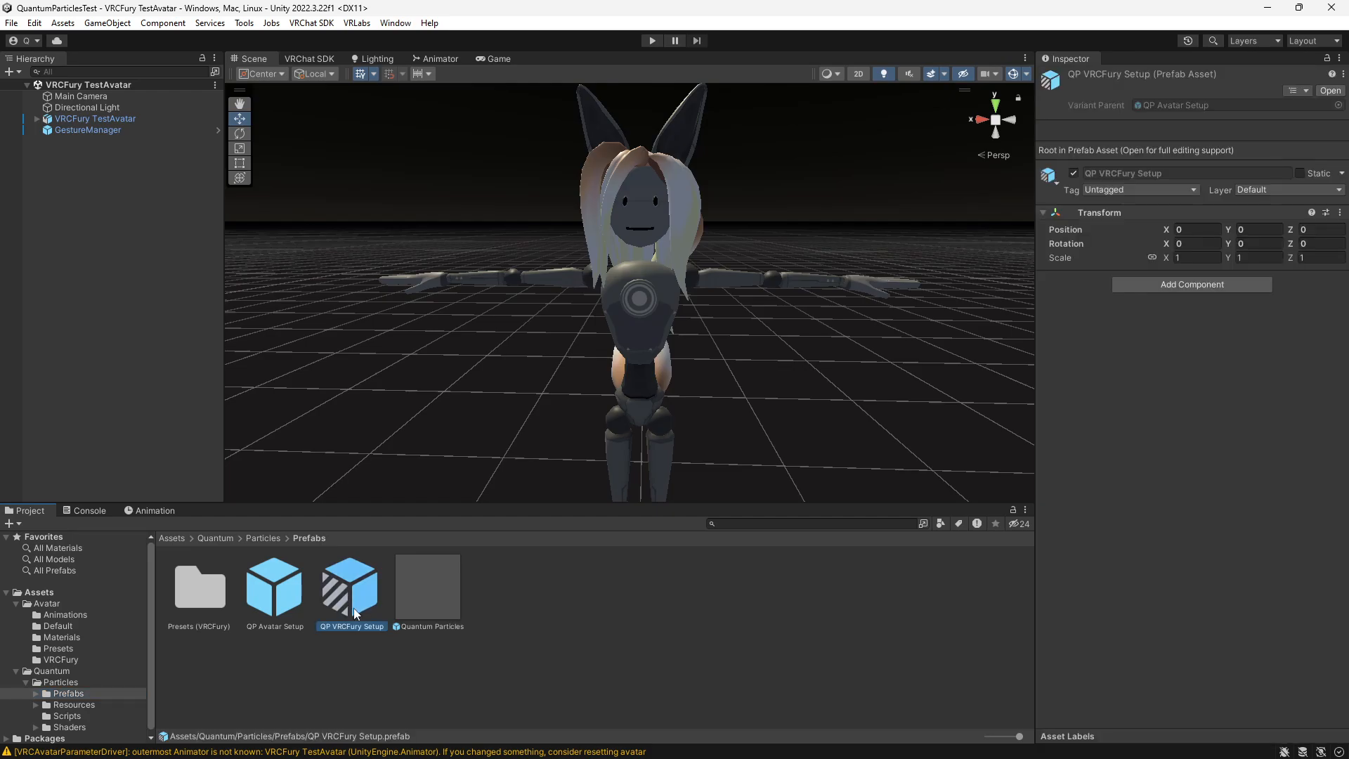
{"action": "left_click_drag", "start_coordinate": [349, 597], "coordinate": [77, 218]}
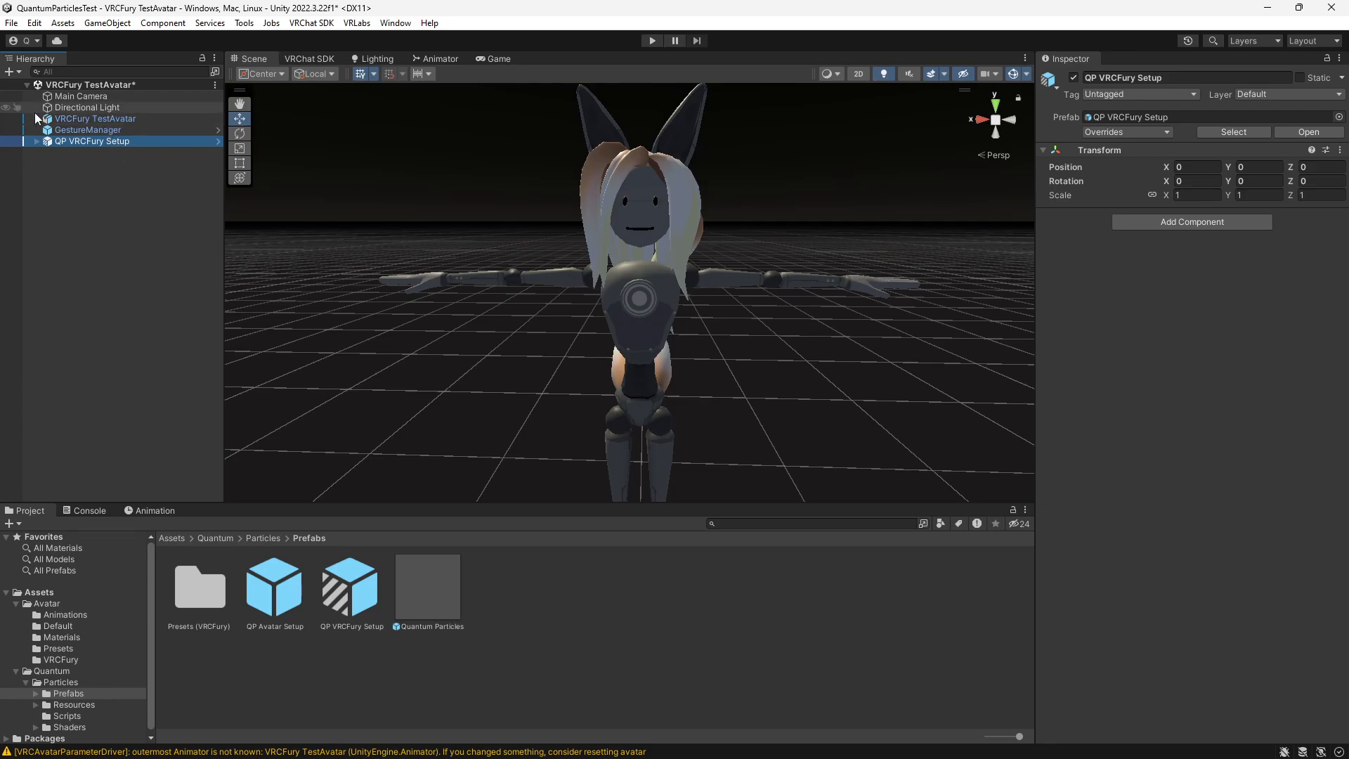
{"action": "left_click_drag", "start_coordinate": [64, 144], "coordinate": [91, 120]}
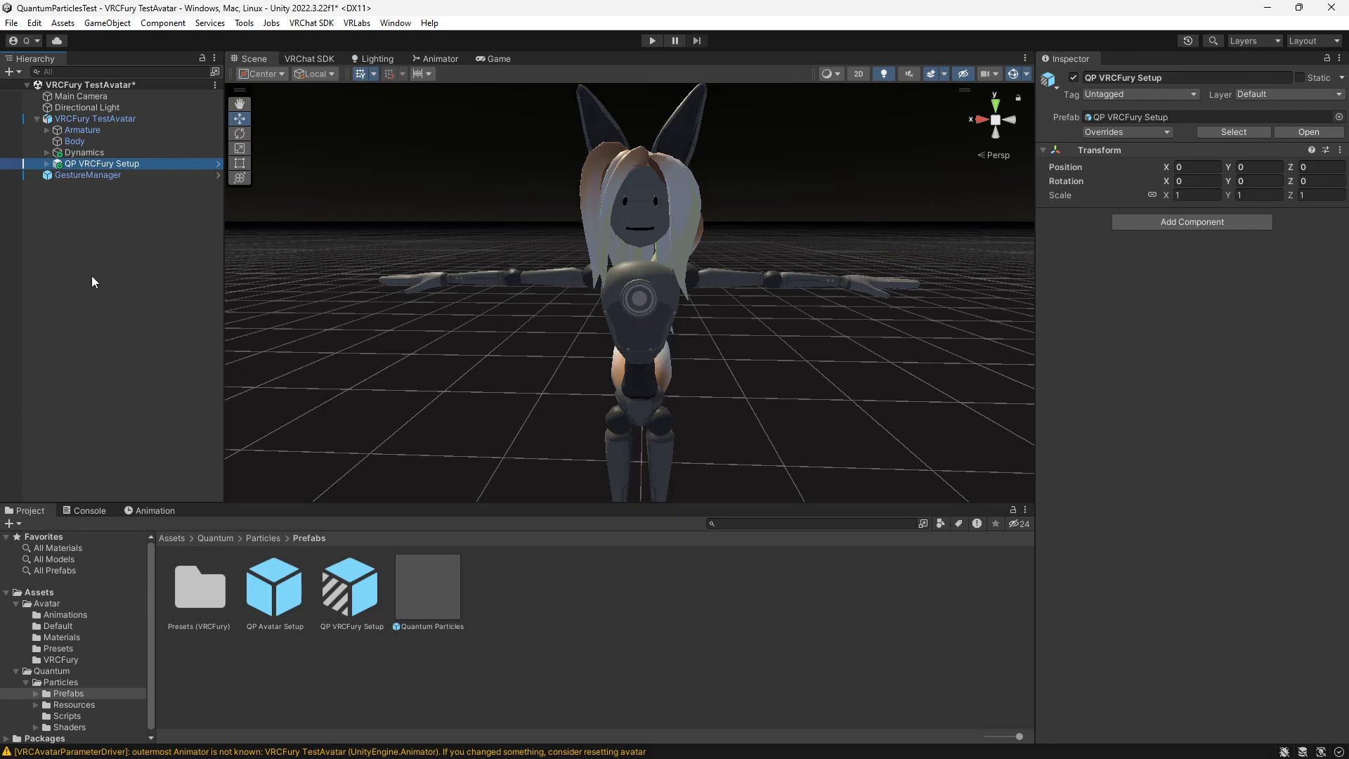
{"action": "left_click", "coordinate": [110, 275]}
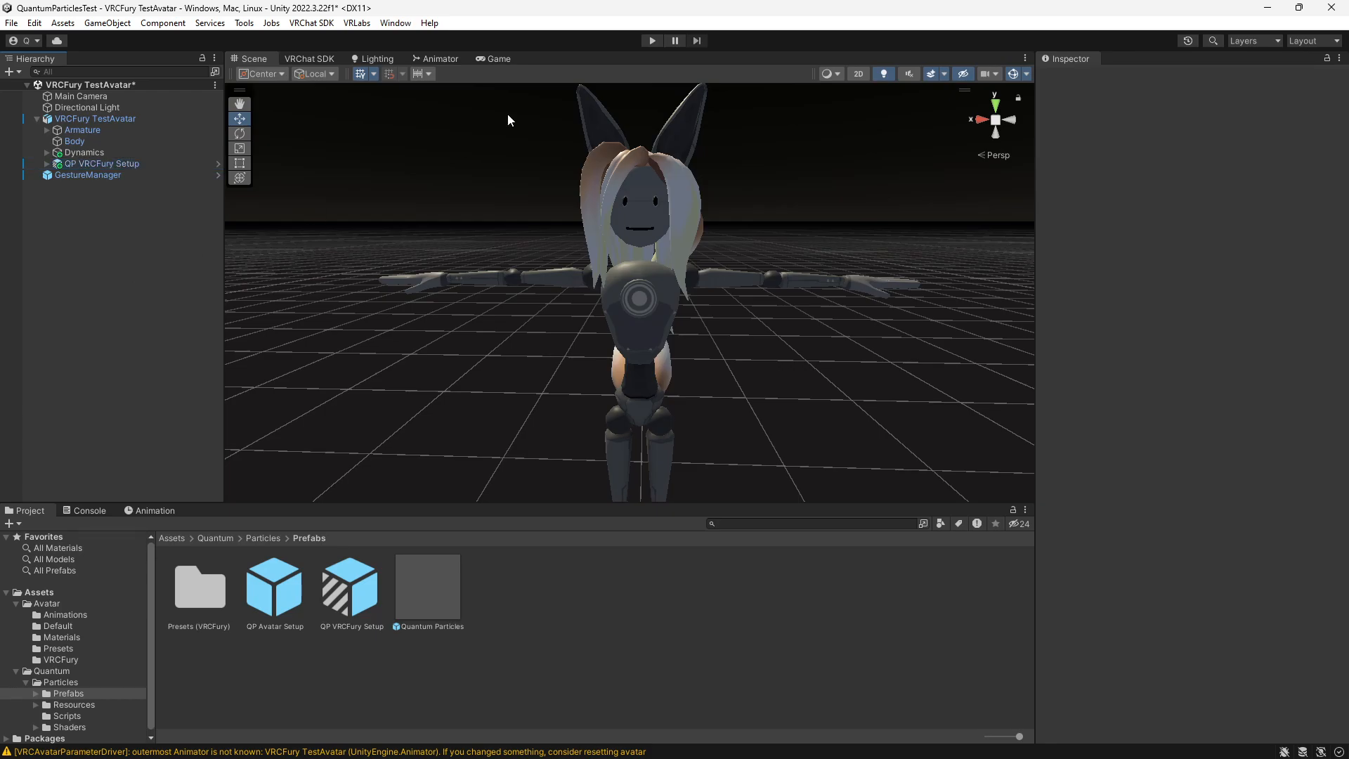
- Enter play mode and toggle the particles on through the GestureManager's Expressions
{"action": "left_click", "coordinate": [652, 39]}
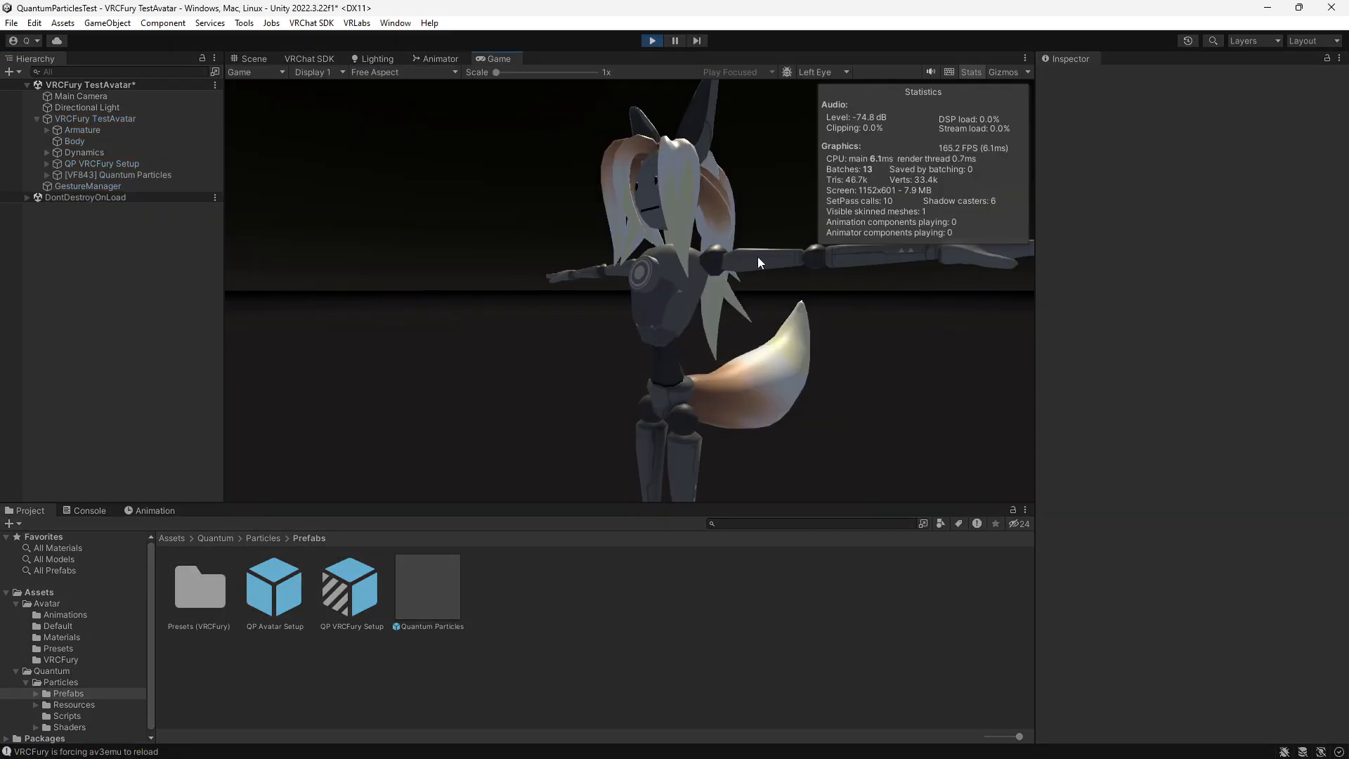
{"action": "left_click", "coordinate": [113, 188]}
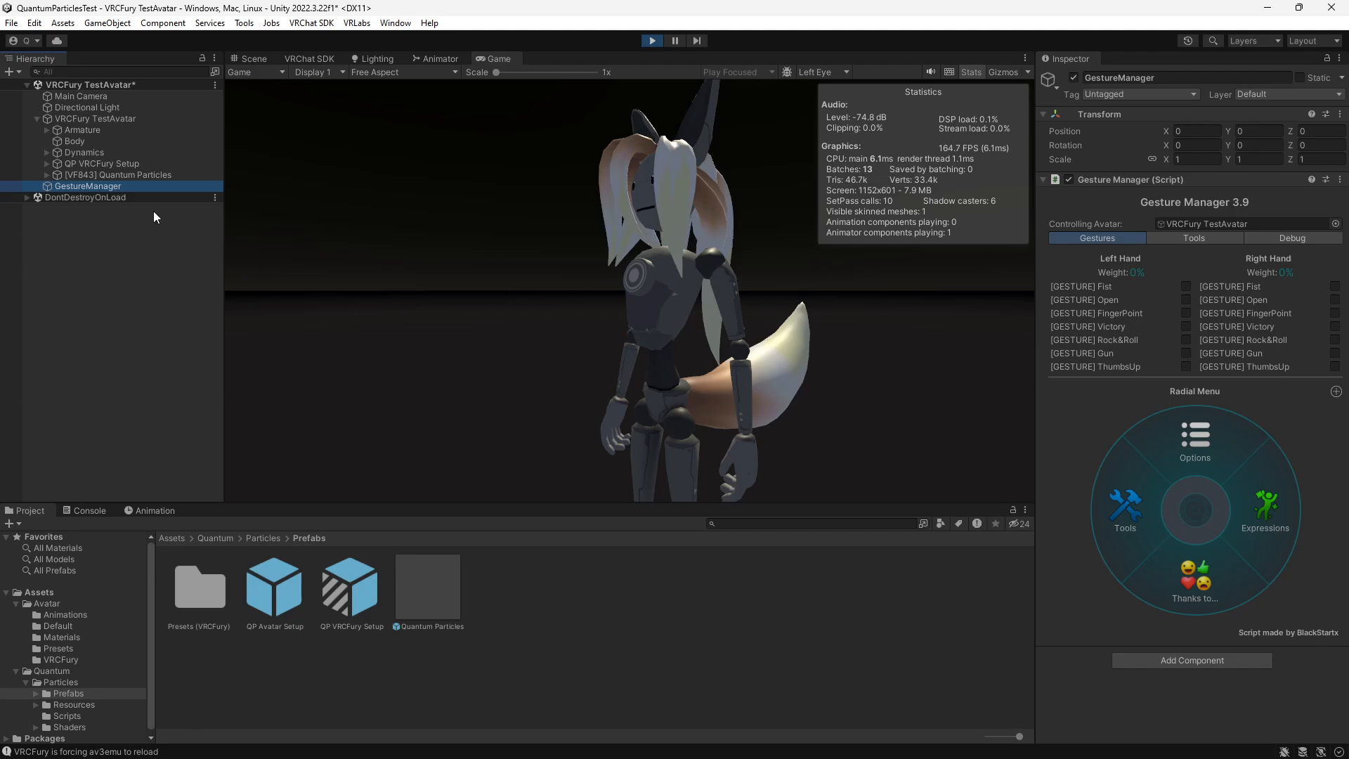
{"action": "left_click", "coordinate": [1254, 516]}
{"action": "left_click", "coordinate": [1148, 461]}
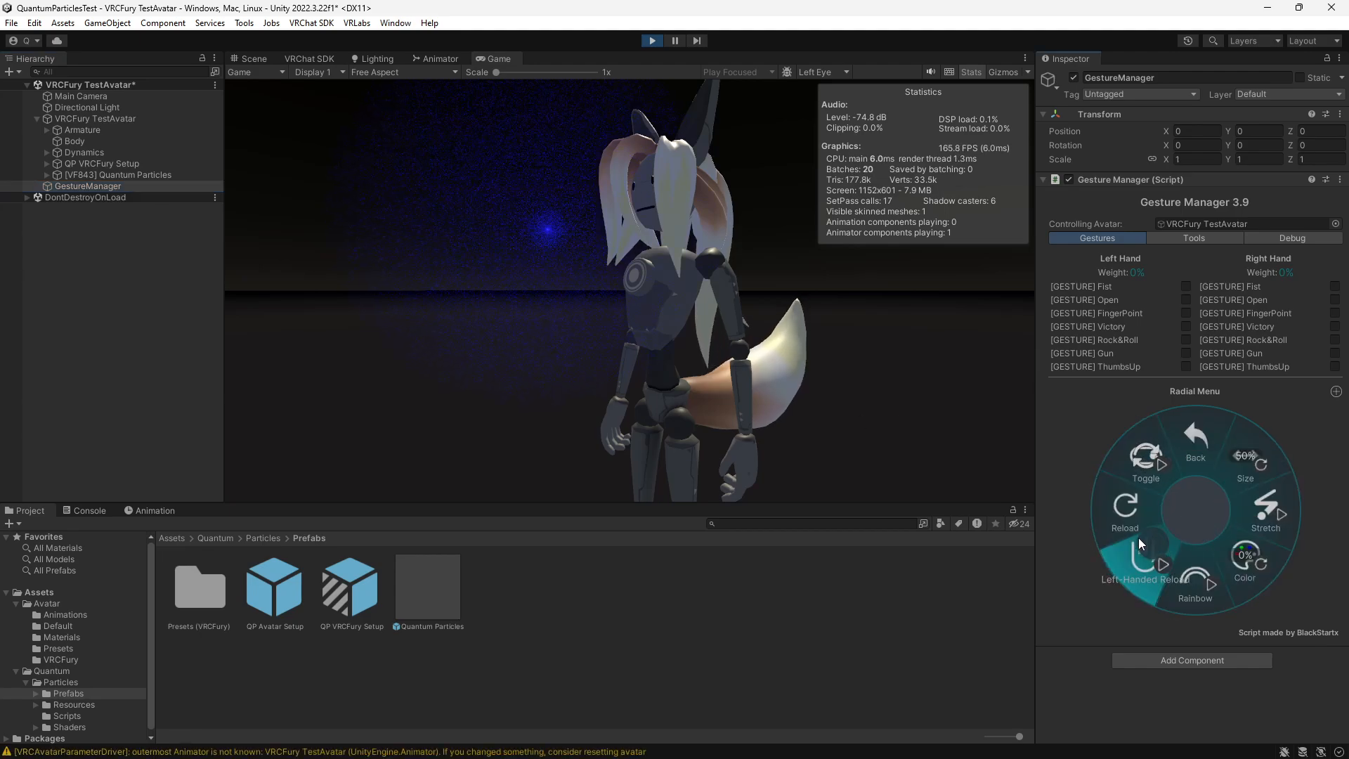
- Test the particles in VRMode through the GestureManager, reloading them from the particle expressions
{"action": "left_click", "coordinate": [1197, 449]}
{"action": "left_click", "coordinate": [1196, 453]}
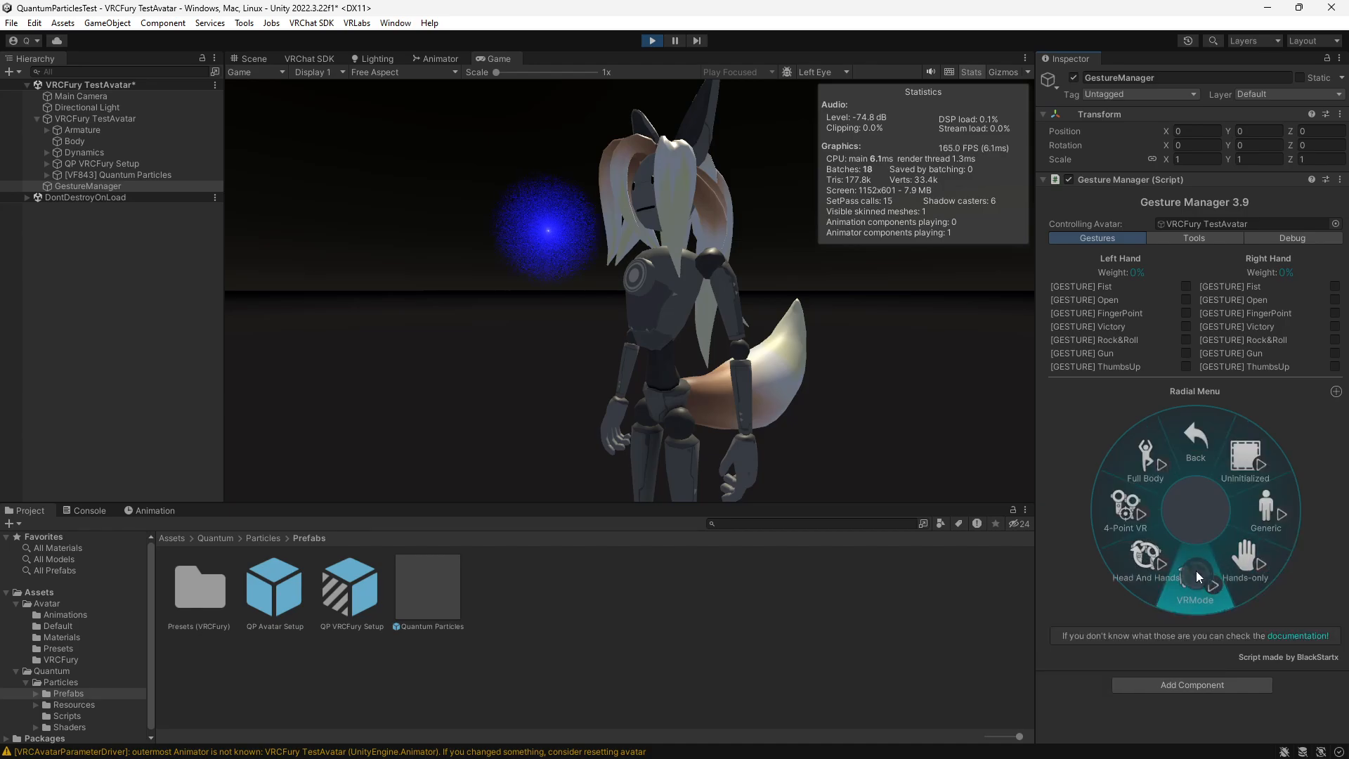
{"action": "left_click", "coordinate": [1198, 445]}
{"action": "left_click", "coordinate": [1196, 456]}
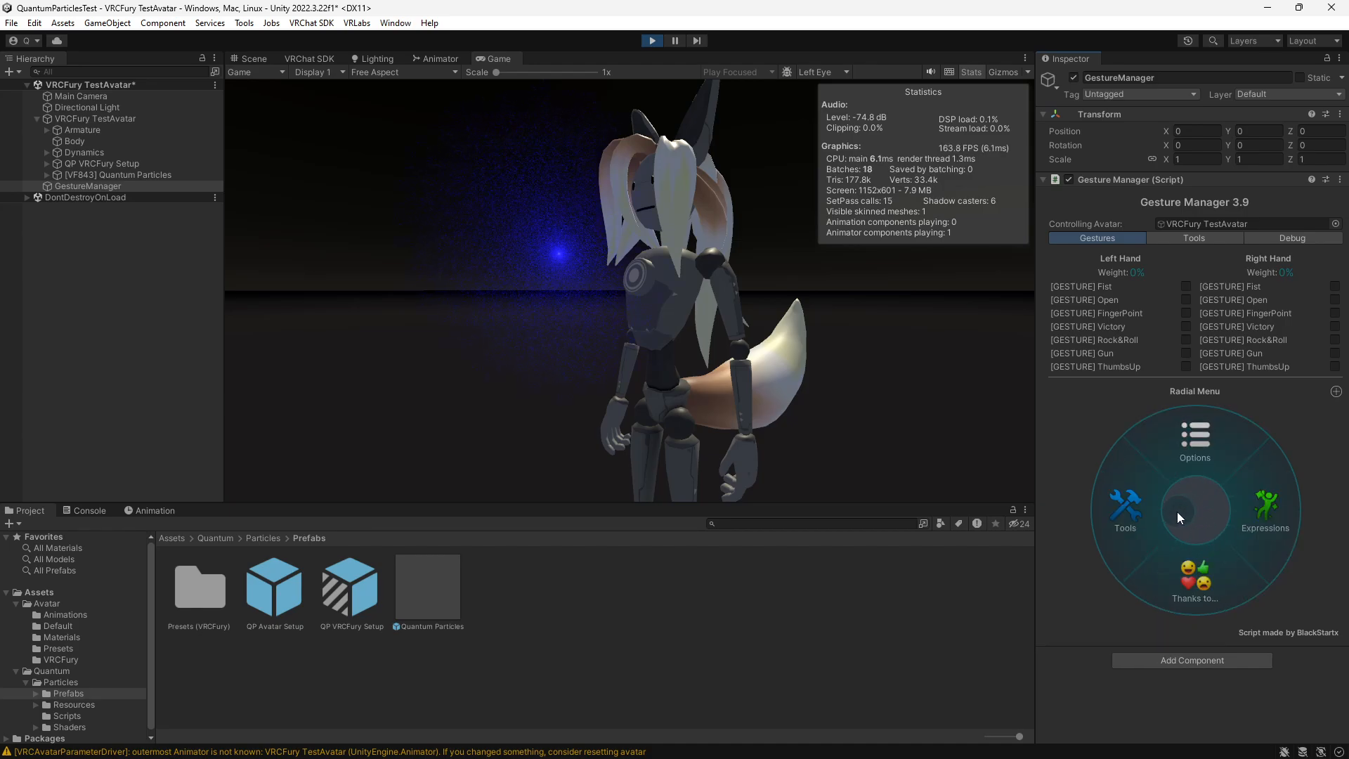
{"action": "left_click", "coordinate": [1238, 512]}
{"action": "left_click", "coordinate": [1151, 525]}
{"action": "left_click", "coordinate": [1136, 516]}
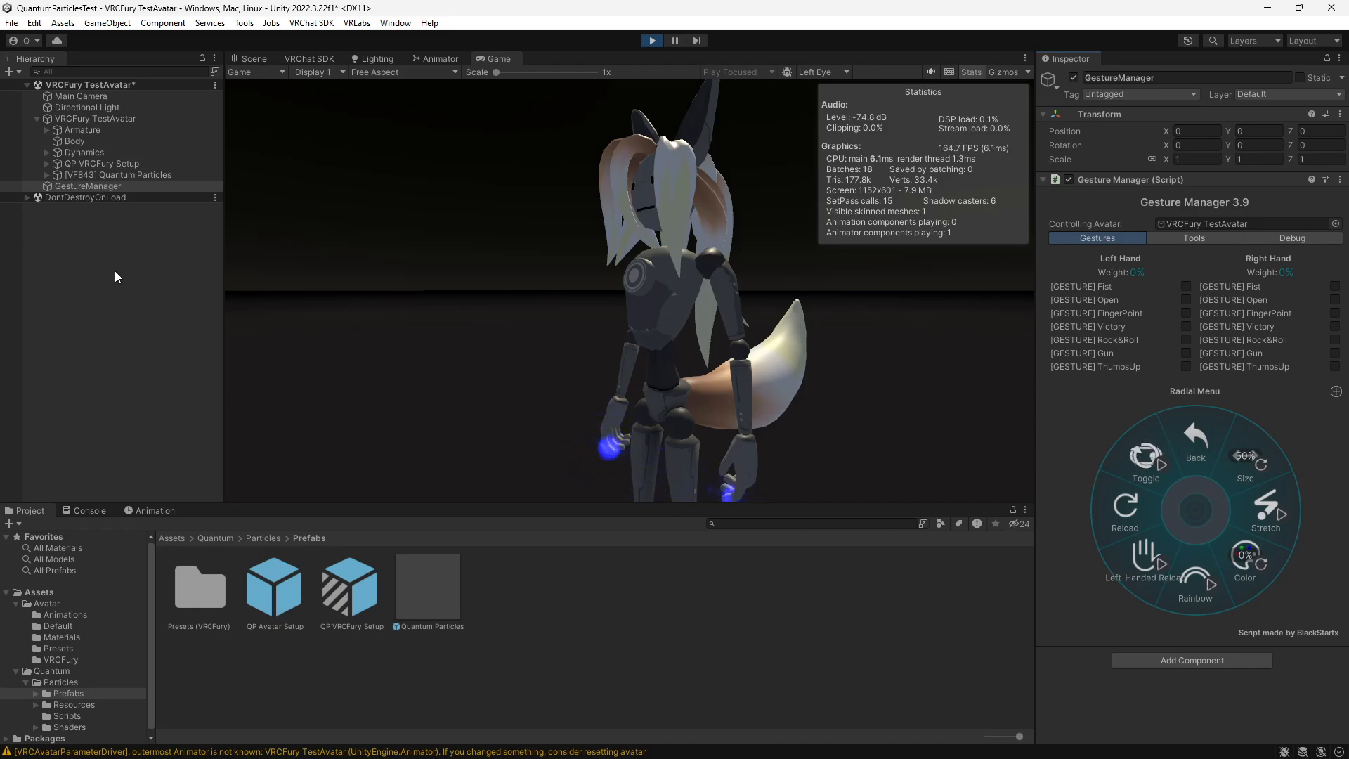
- Exit play mode and delete QP VRCFury Setup from VRCFury TestAvatar
{"action": "left_click", "coordinate": [653, 41]}
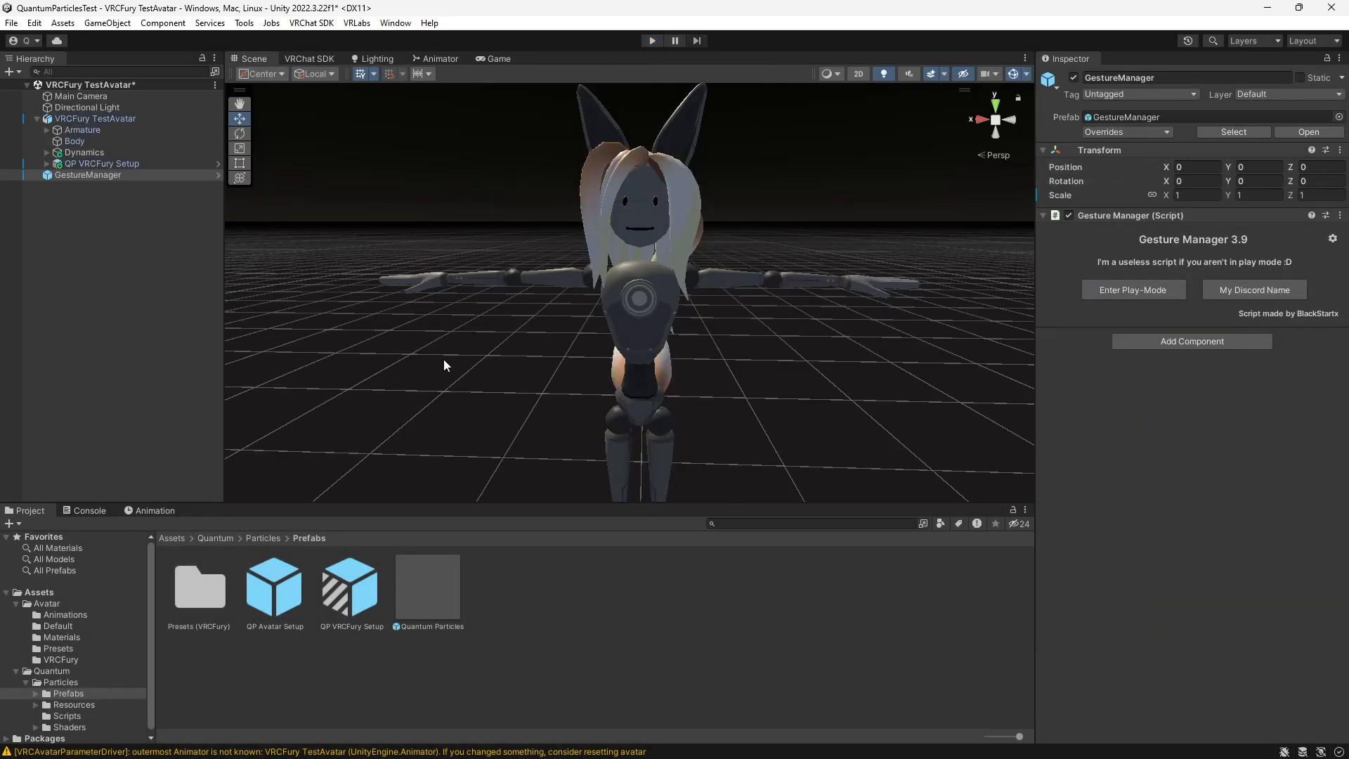
{"action": "left_click", "coordinate": [86, 163]}
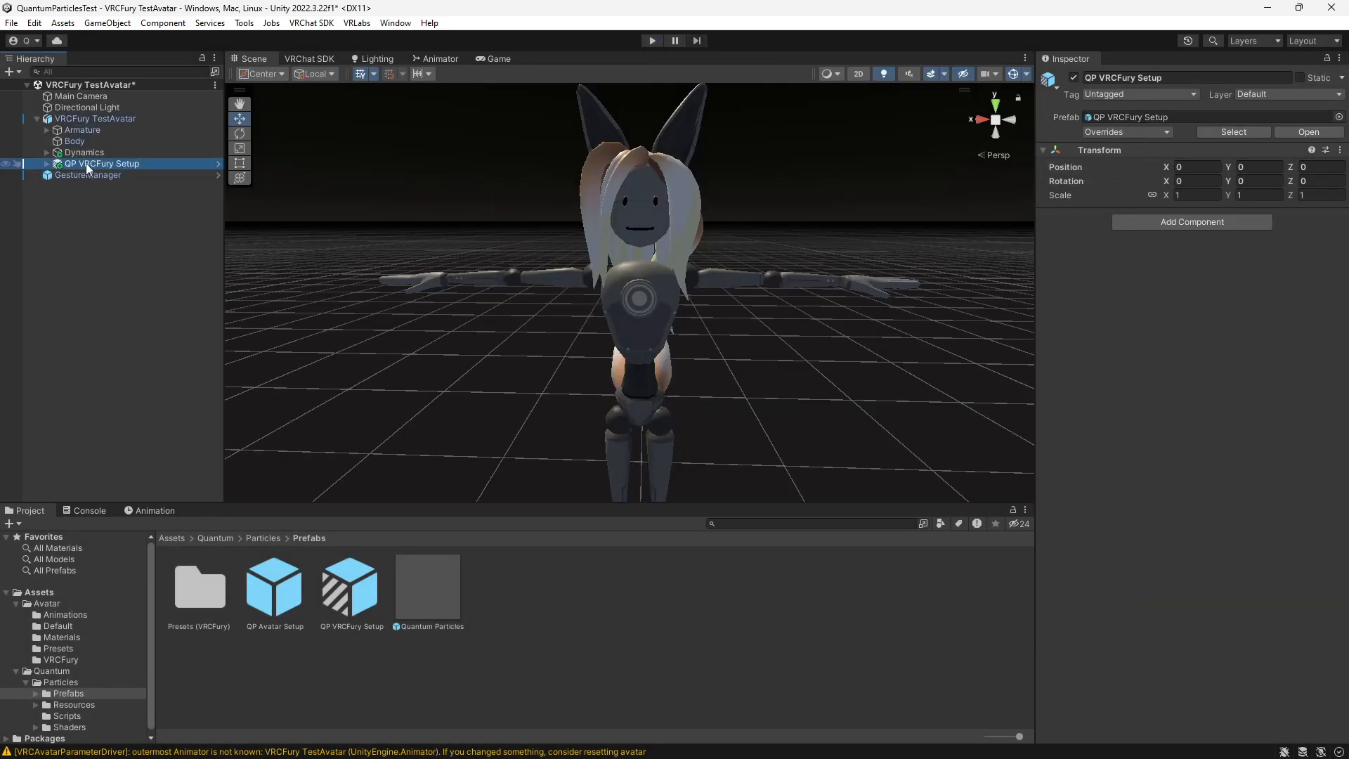
{"action": "key", "text": "Delete"}
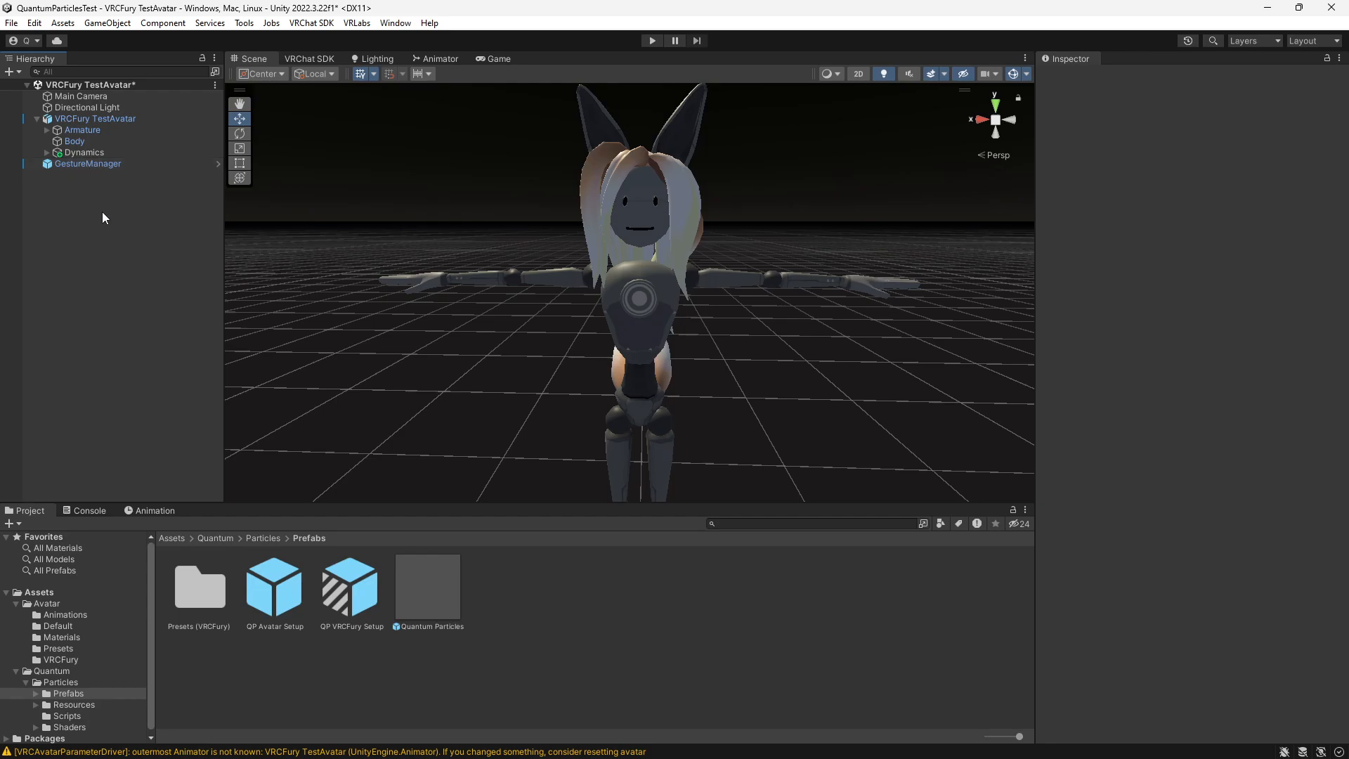
- Add the QP Preset Base prefab from the Presets (VRCFury) folder as a child of VRCFury TestAvatar
{"action": "double_click", "coordinate": [201, 595]}
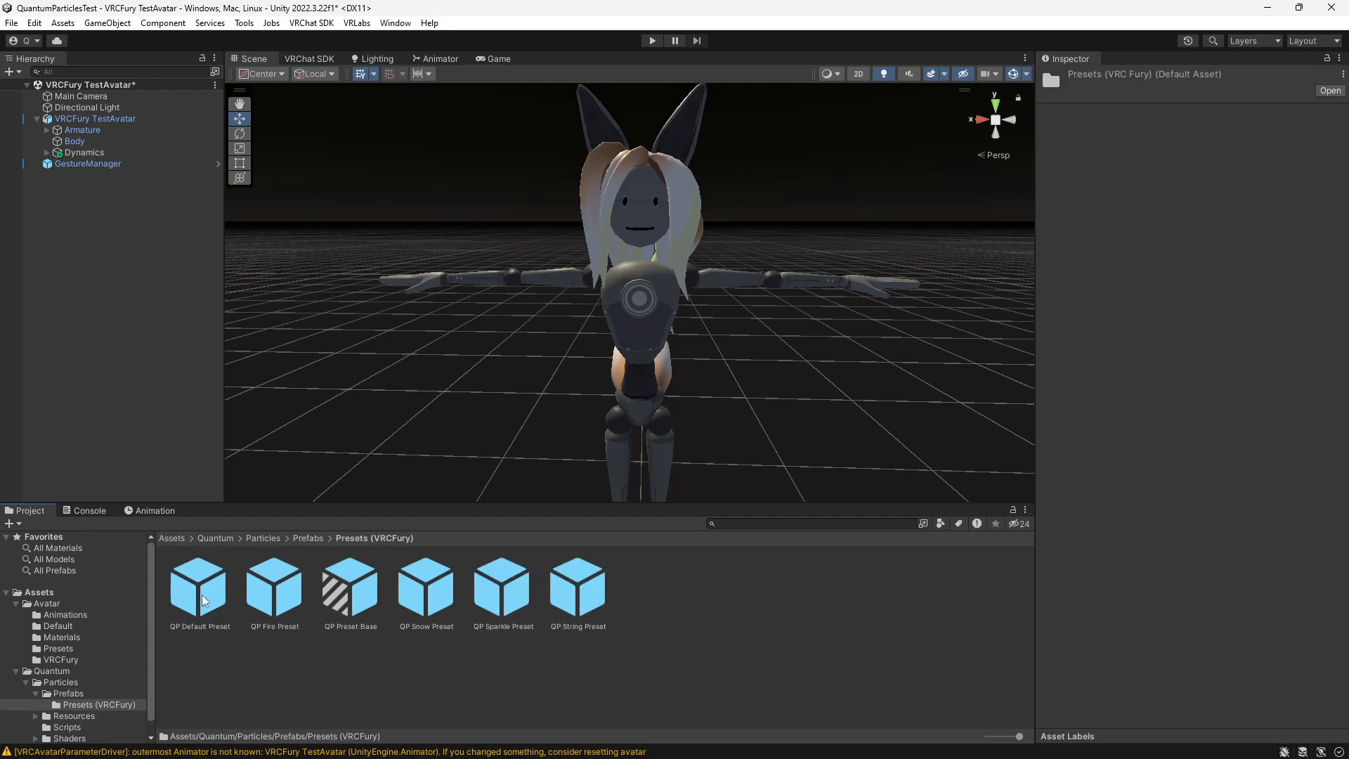
{"action": "left_click", "coordinate": [345, 601]}
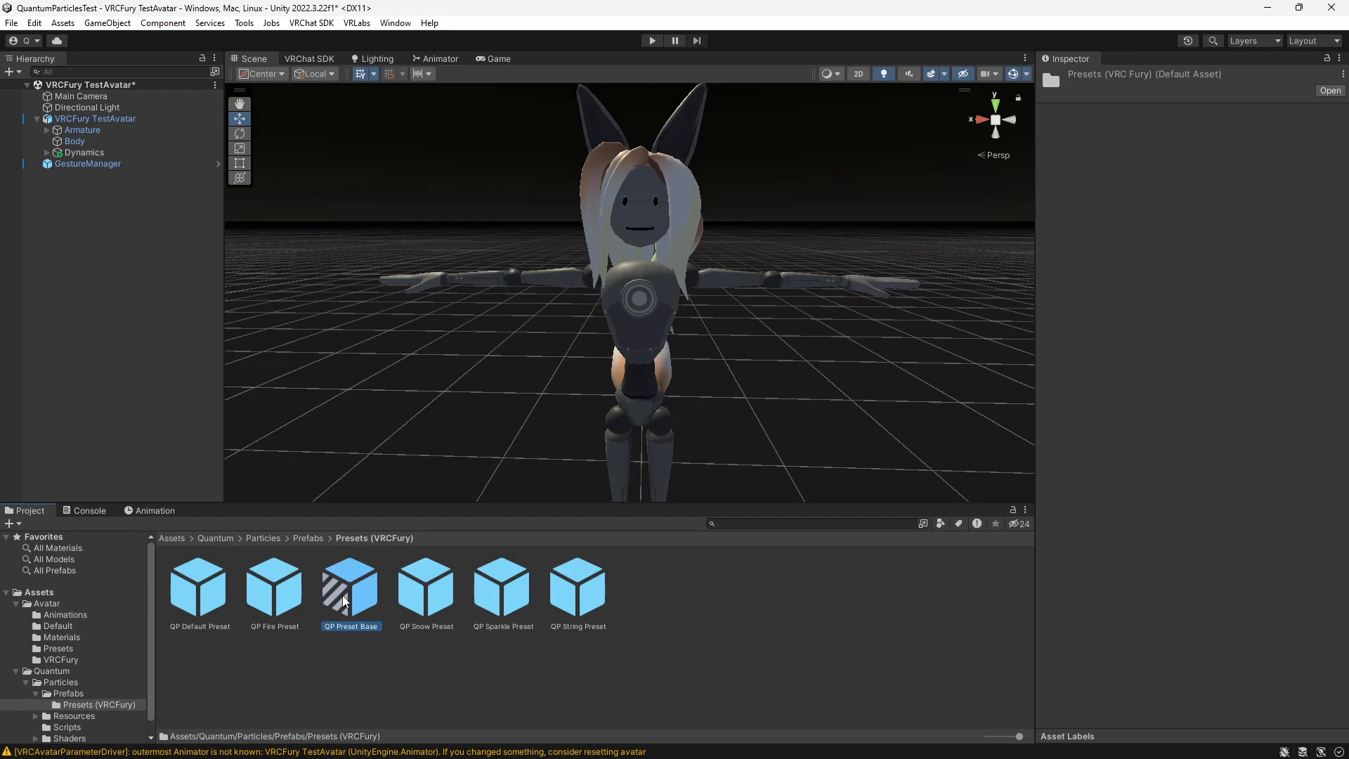
{"action": "left_click_drag", "start_coordinate": [344, 601], "coordinate": [115, 282]}
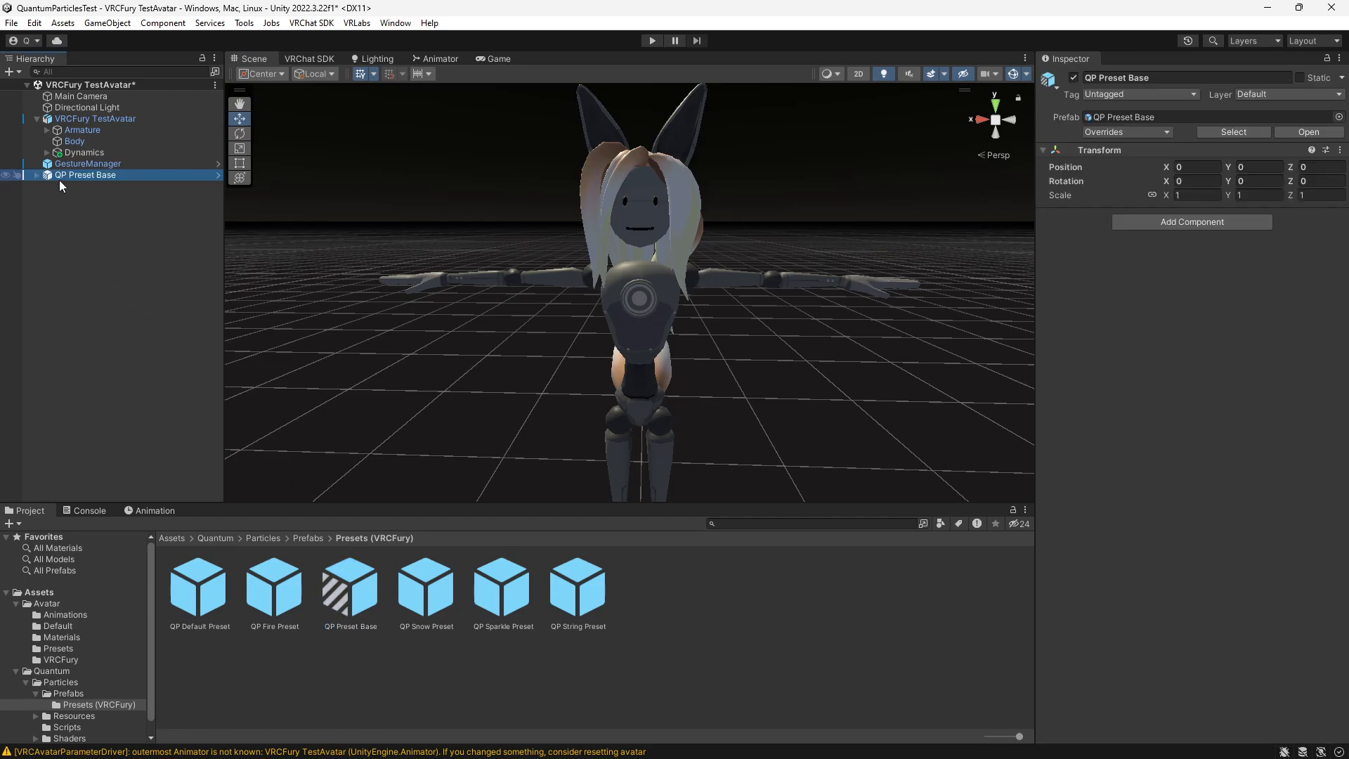
{"action": "left_click_drag", "start_coordinate": [68, 174], "coordinate": [91, 118]}
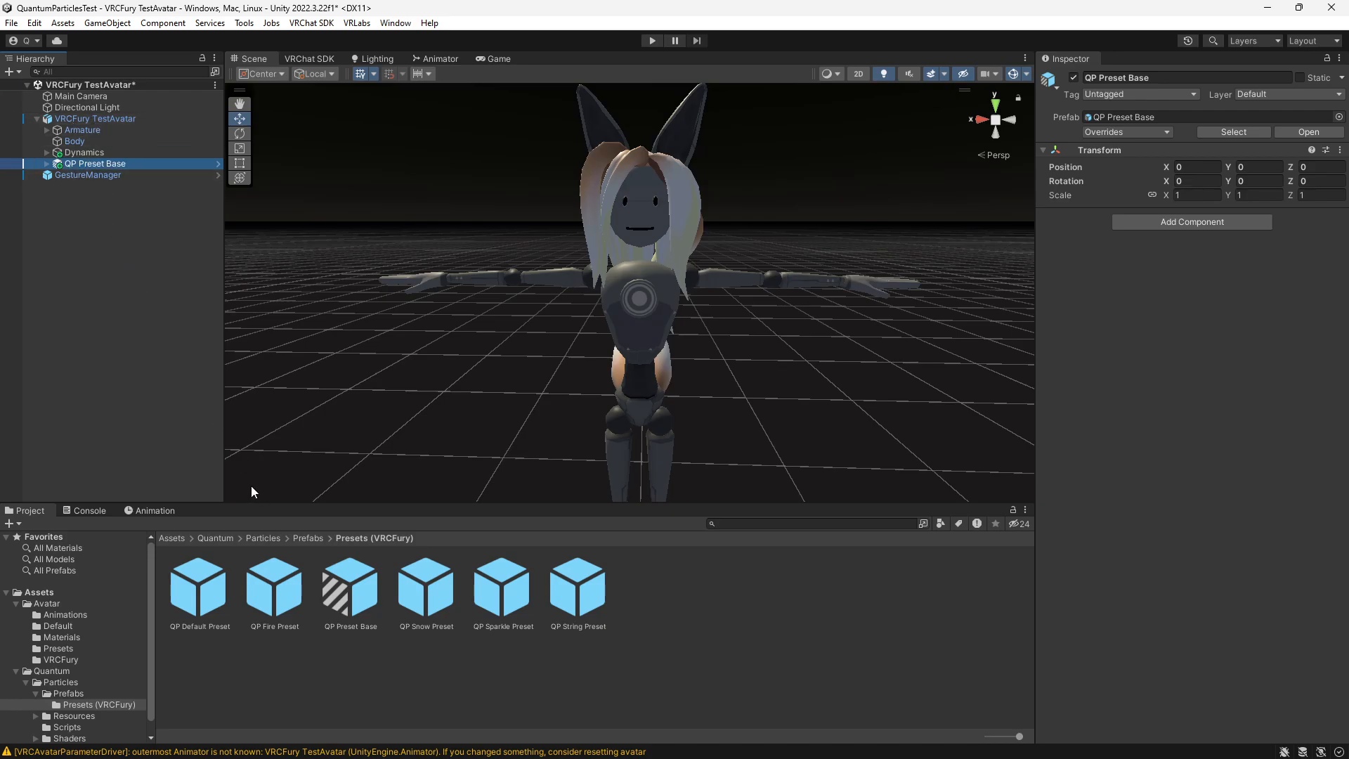
- Add the QP String, Sparkle, Snow, Fire and Default Preset prefabs to the scene
{"action": "left_click_drag", "start_coordinate": [578, 589], "coordinate": [119, 309]}
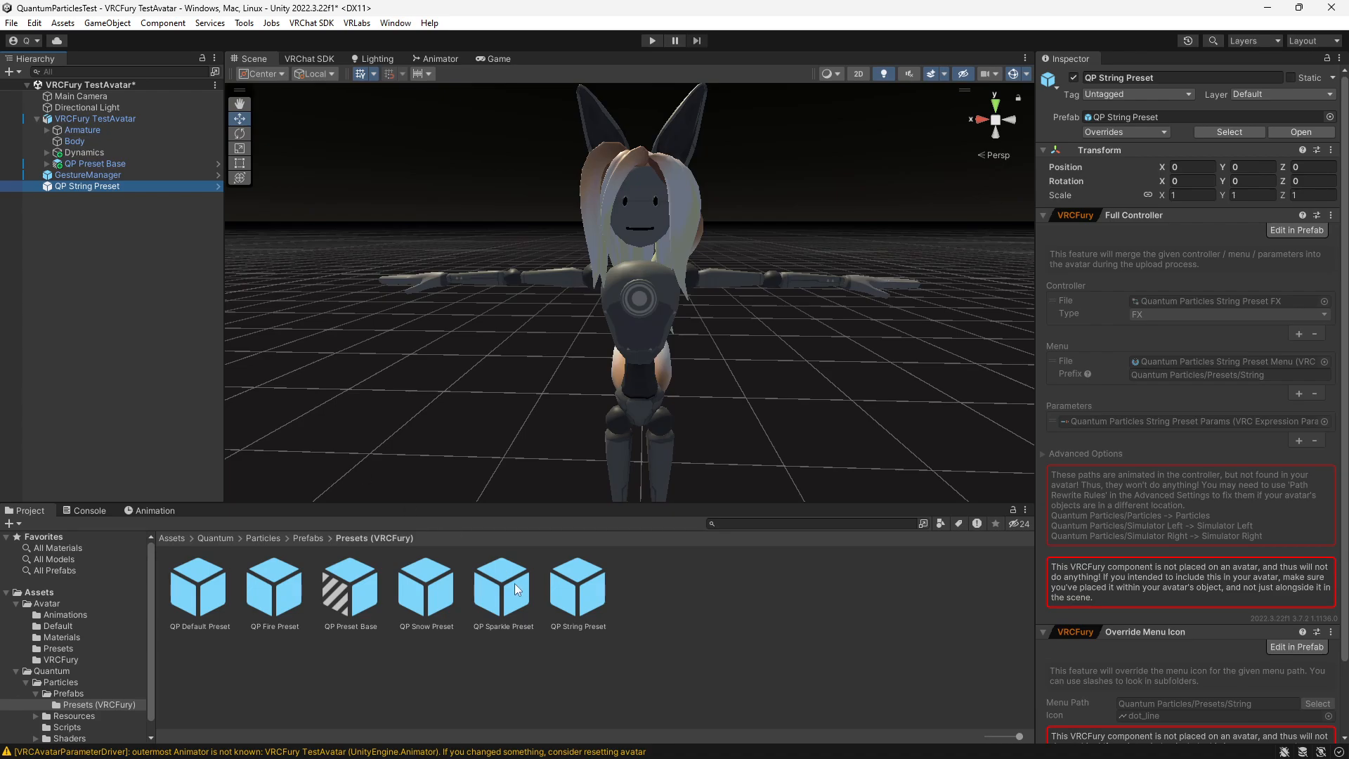
{"action": "left_click_drag", "start_coordinate": [515, 584], "coordinate": [168, 355]}
{"action": "left_click_drag", "start_coordinate": [430, 601], "coordinate": [206, 465]}
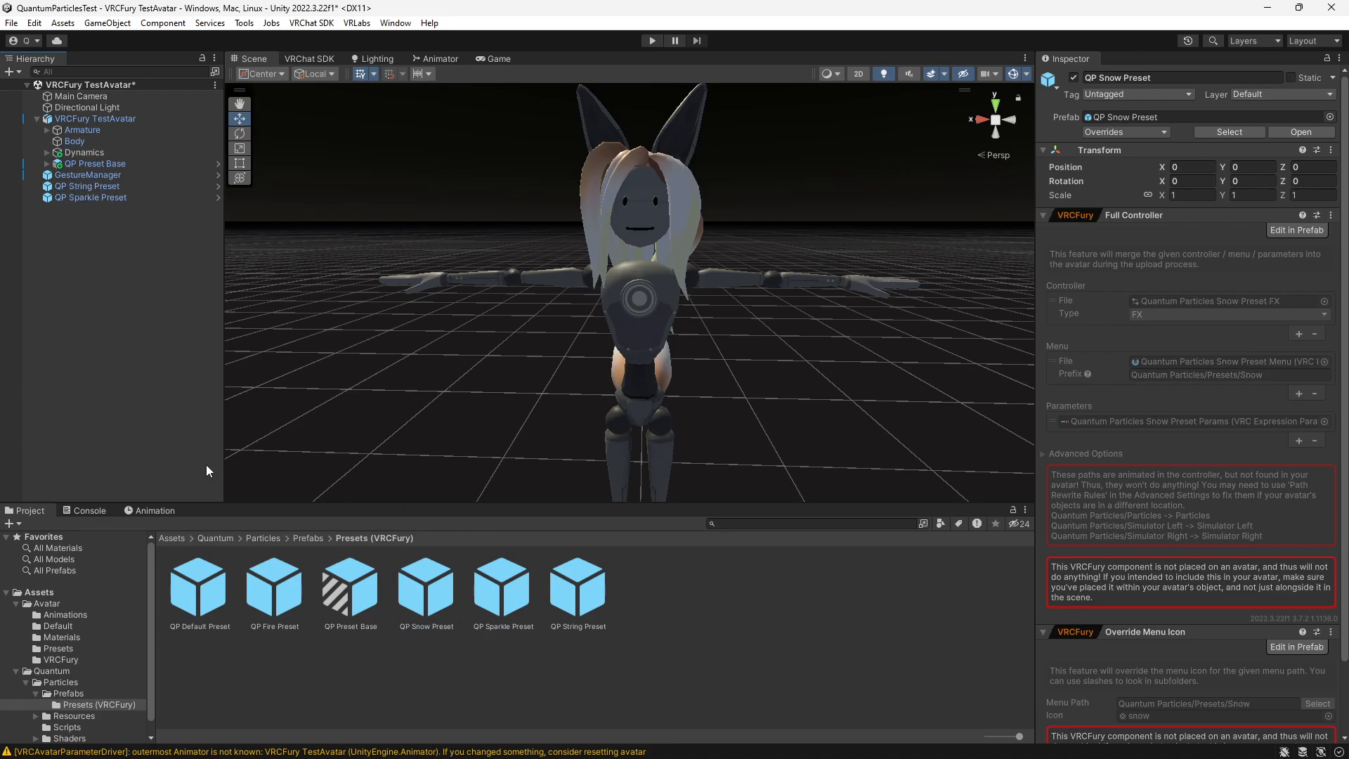
{"action": "left_click_drag", "start_coordinate": [275, 575], "coordinate": [168, 438]}
{"action": "left_click_drag", "start_coordinate": [197, 574], "coordinate": [147, 392]}
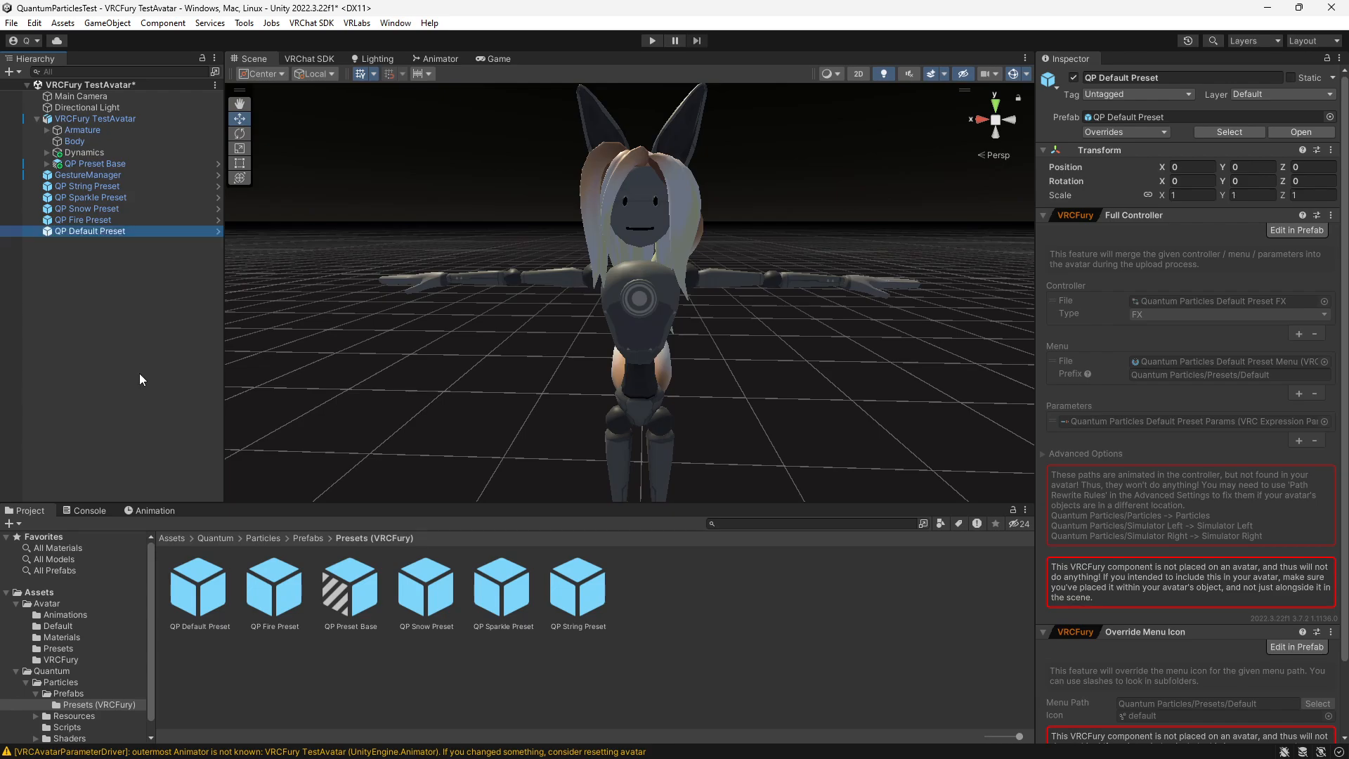
- Parent all five QP presets to the Quantum Particles object inside QP Preset Base and save the scene
{"action": "left_click", "coordinate": [79, 187]}
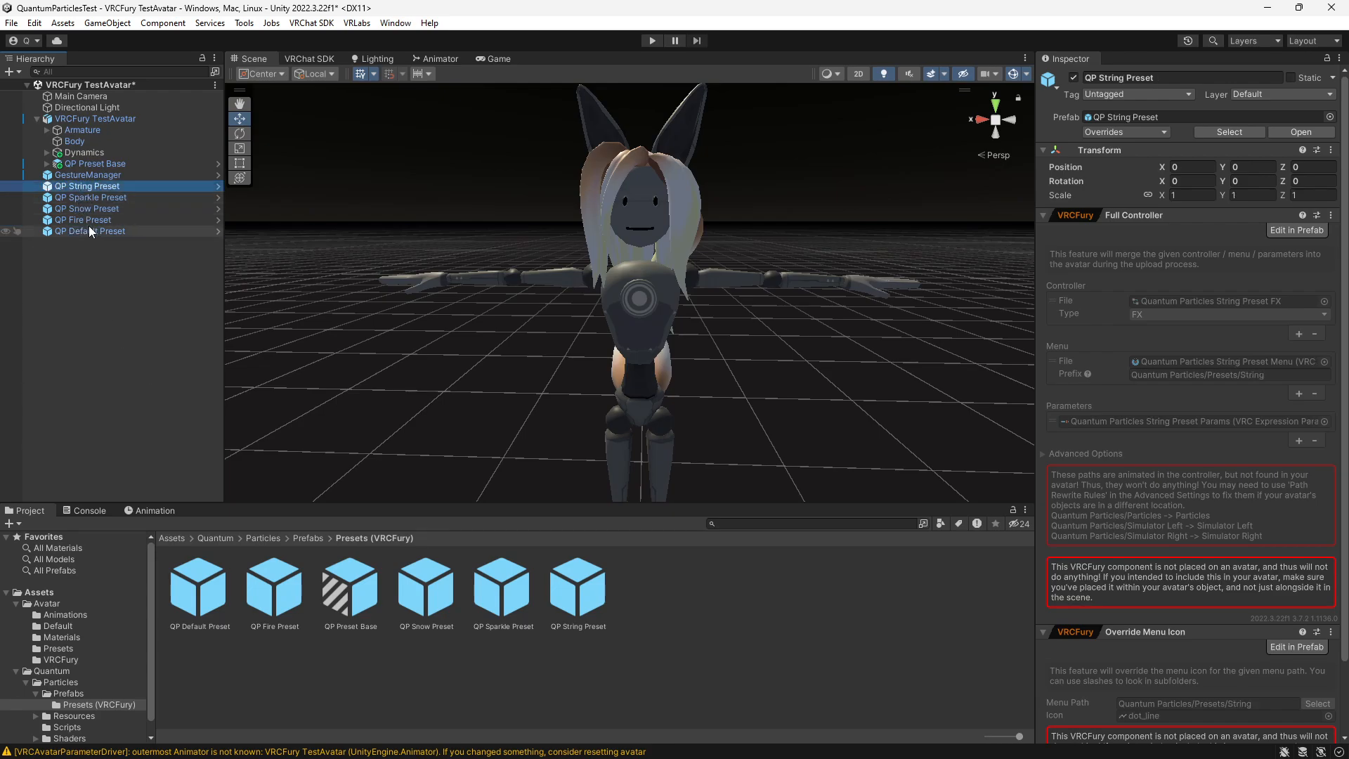
{"action": "left_click", "coordinate": [90, 227], "text": "shift"}
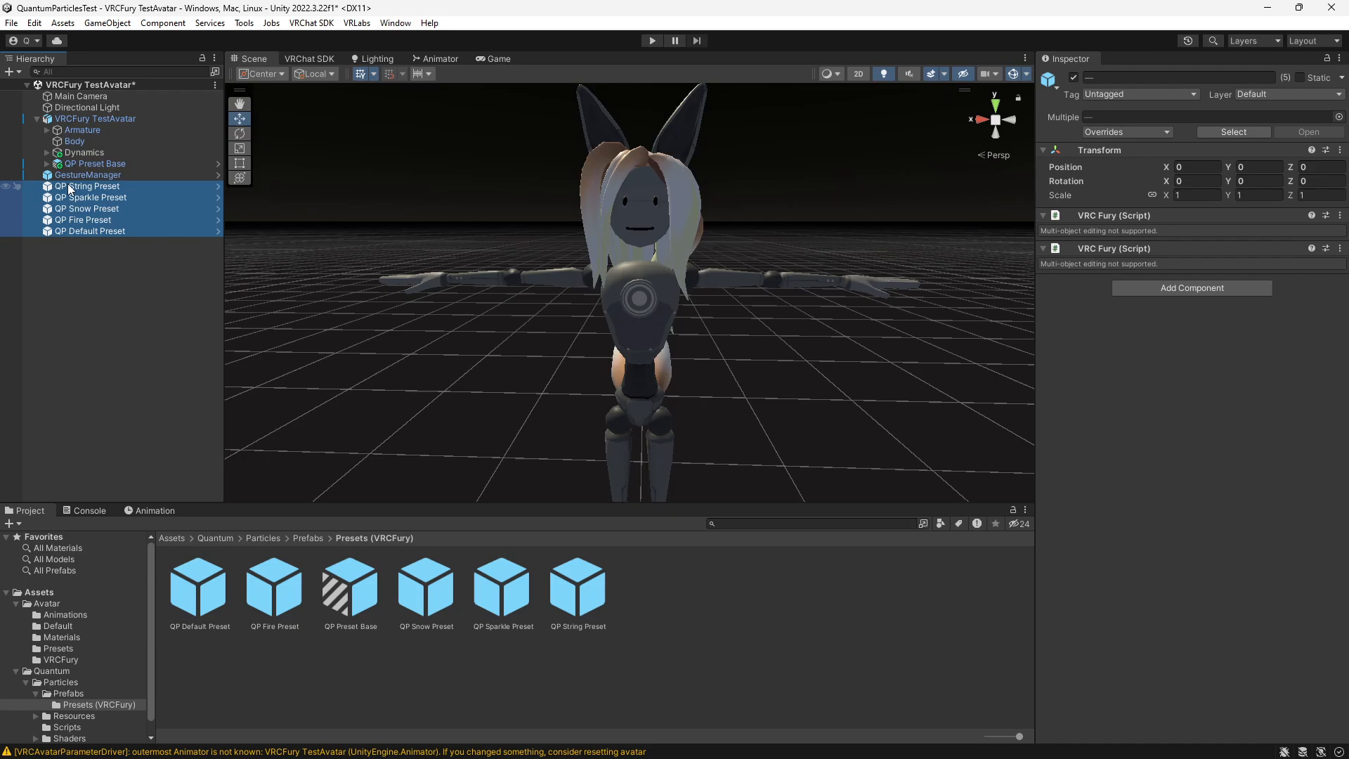
{"action": "left_click_drag", "start_coordinate": [68, 183], "coordinate": [108, 174]}
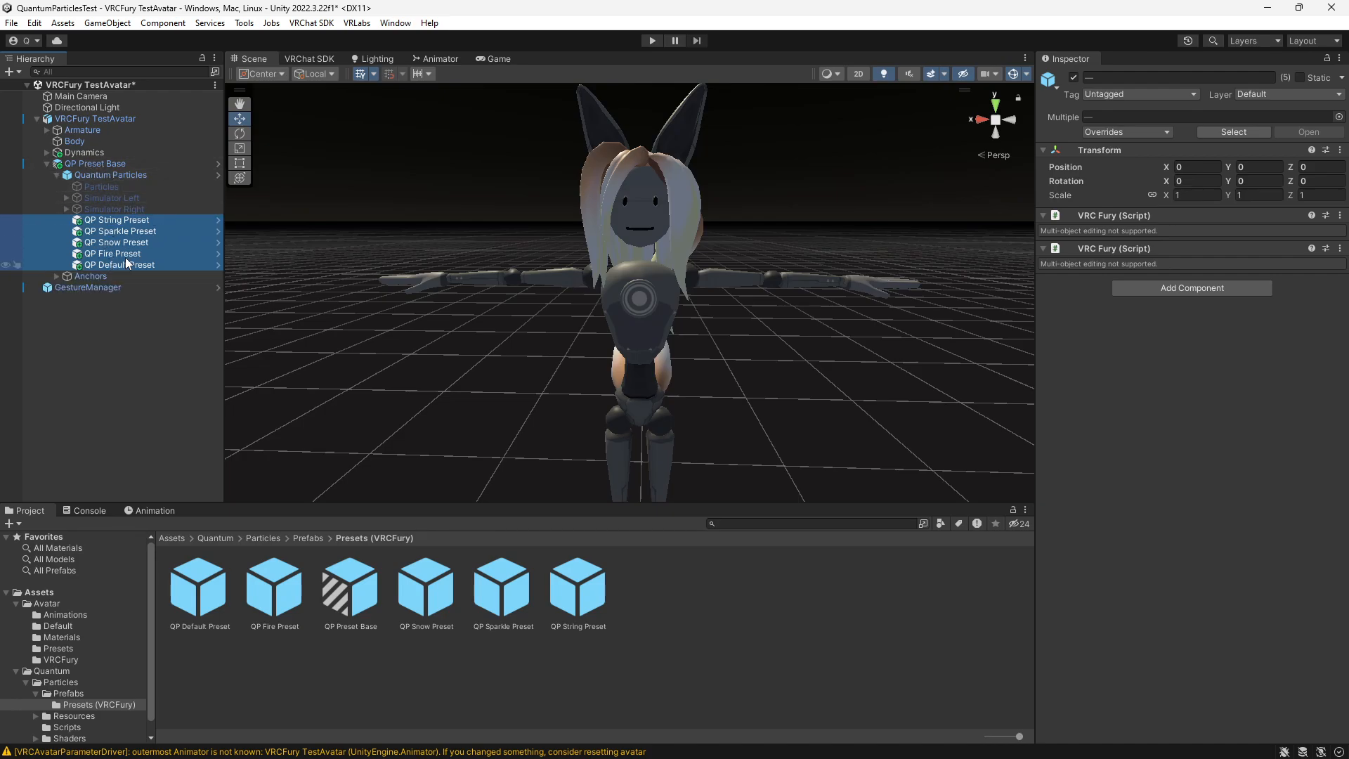
{"action": "left_click", "coordinate": [121, 324]}
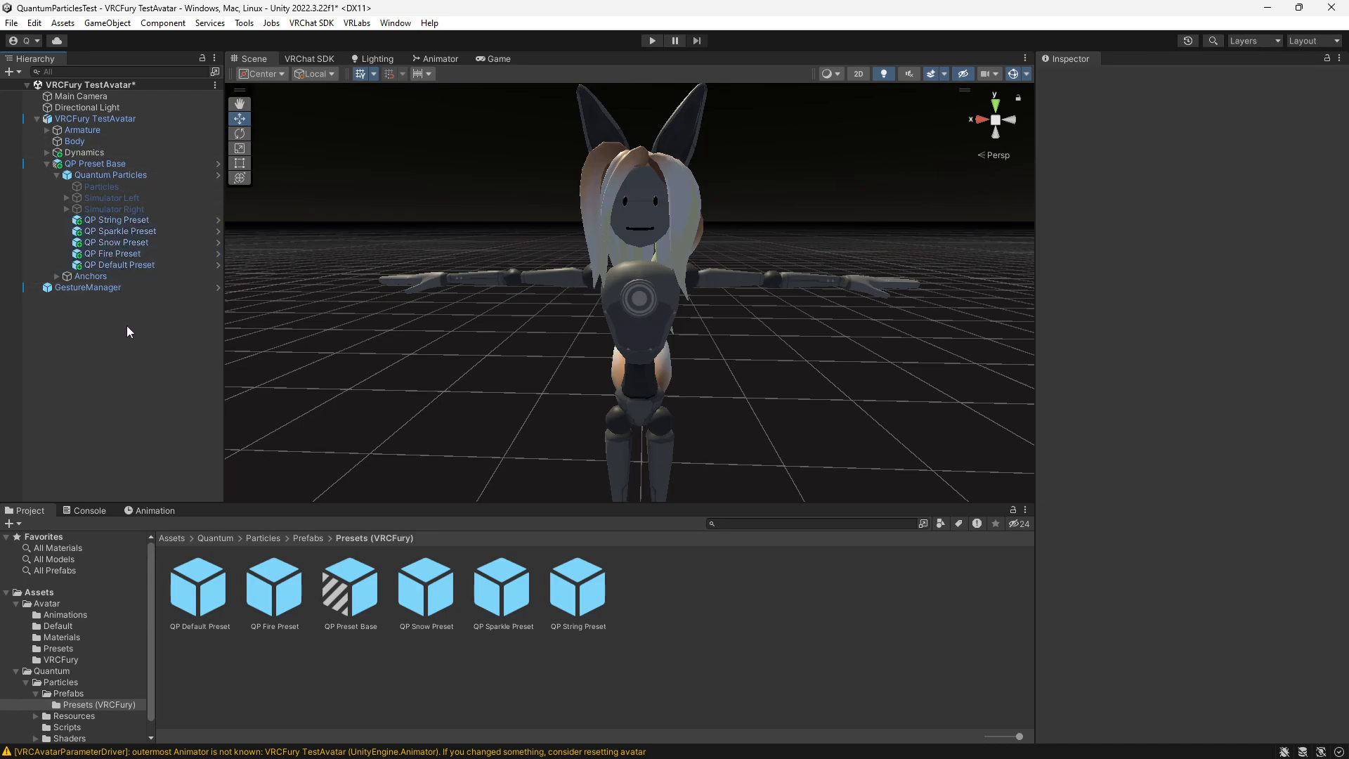
{"action": "key", "text": "ctrl+s"}
- Enter play mode and toggle on the preset-based particles through the GestureManager's Expressions
{"action": "left_click", "coordinate": [653, 42]}
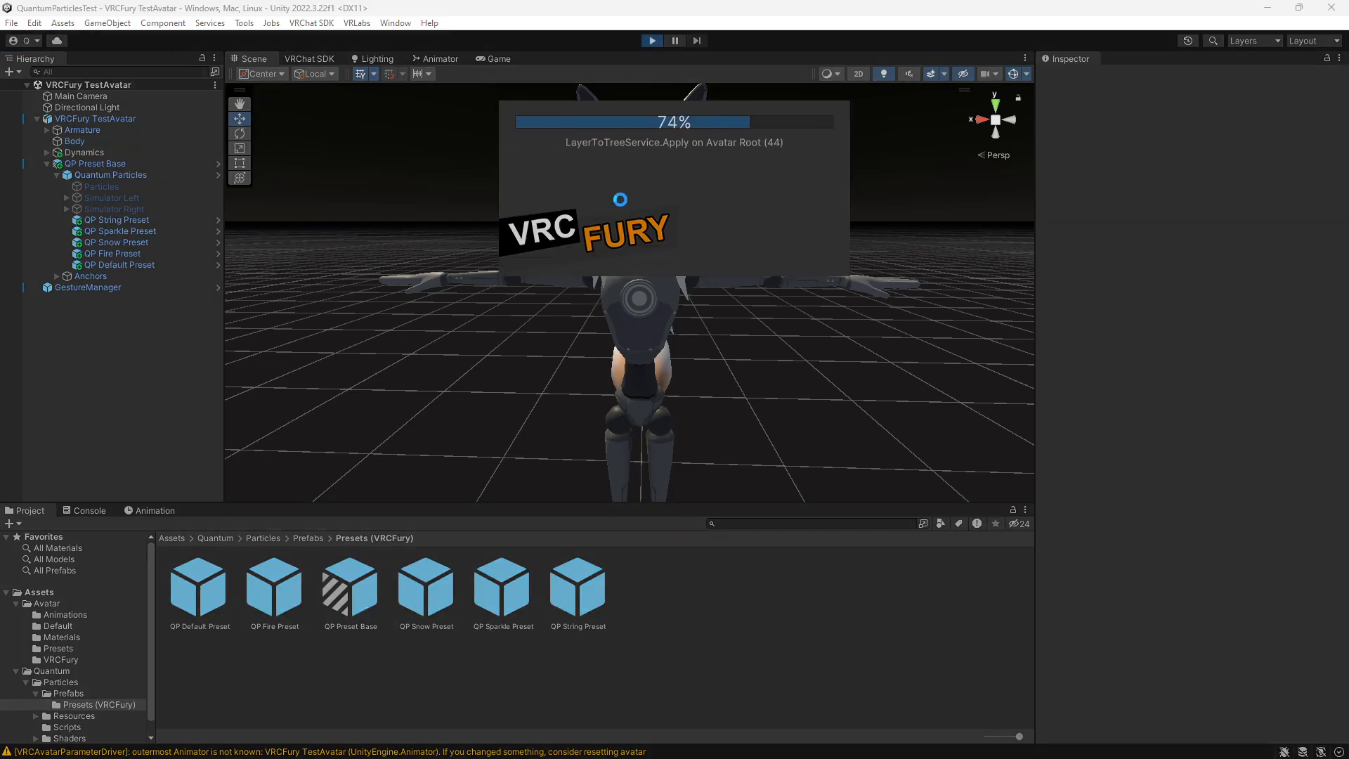
{"action": "left_click", "coordinate": [139, 198]}
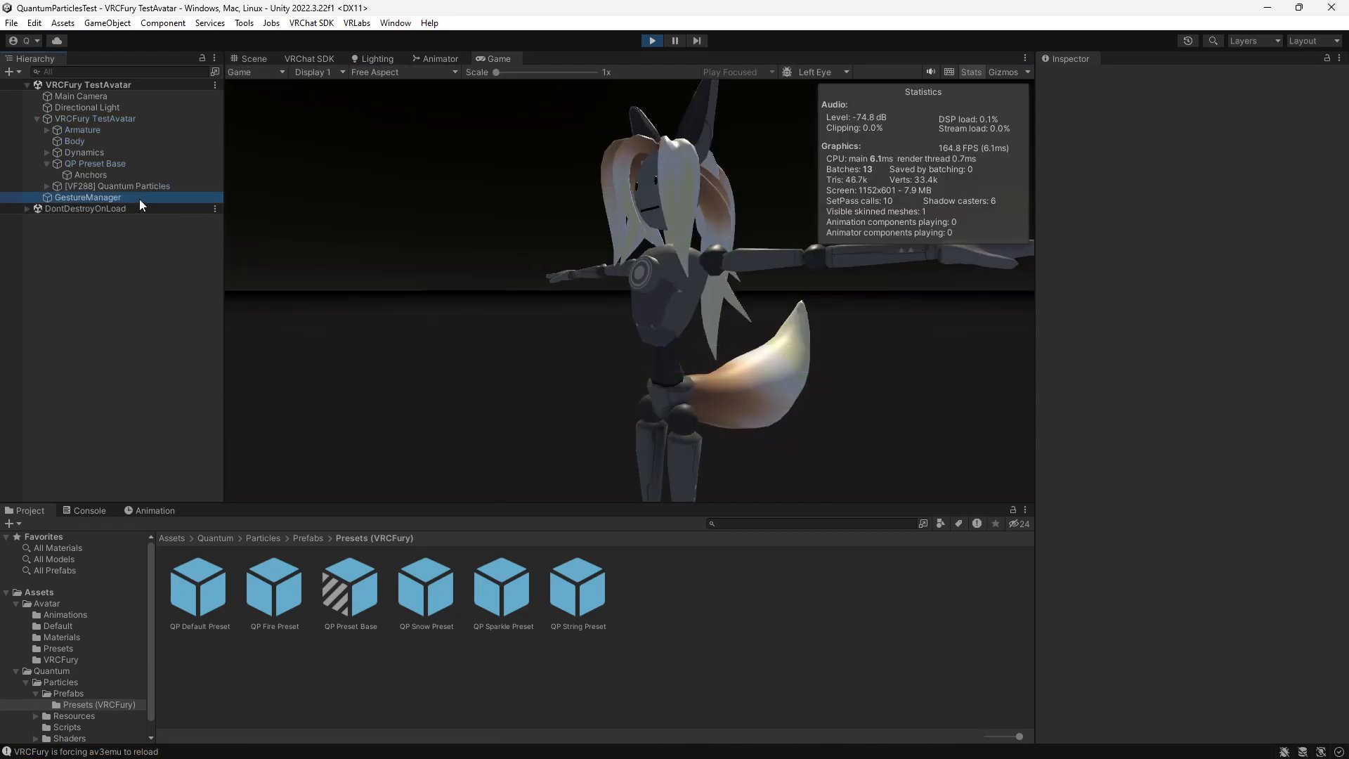
{"action": "left_click", "coordinate": [1258, 507]}
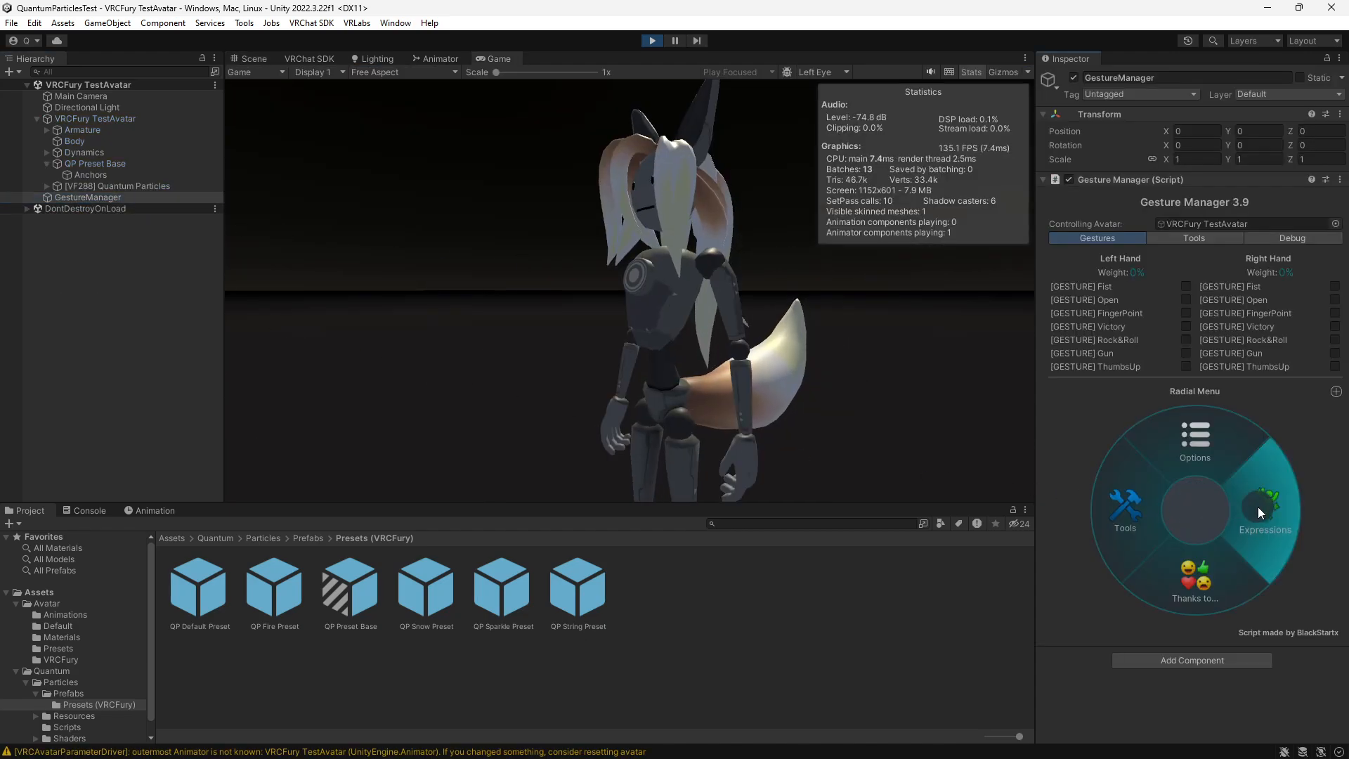
{"action": "left_click", "coordinate": [1161, 485]}
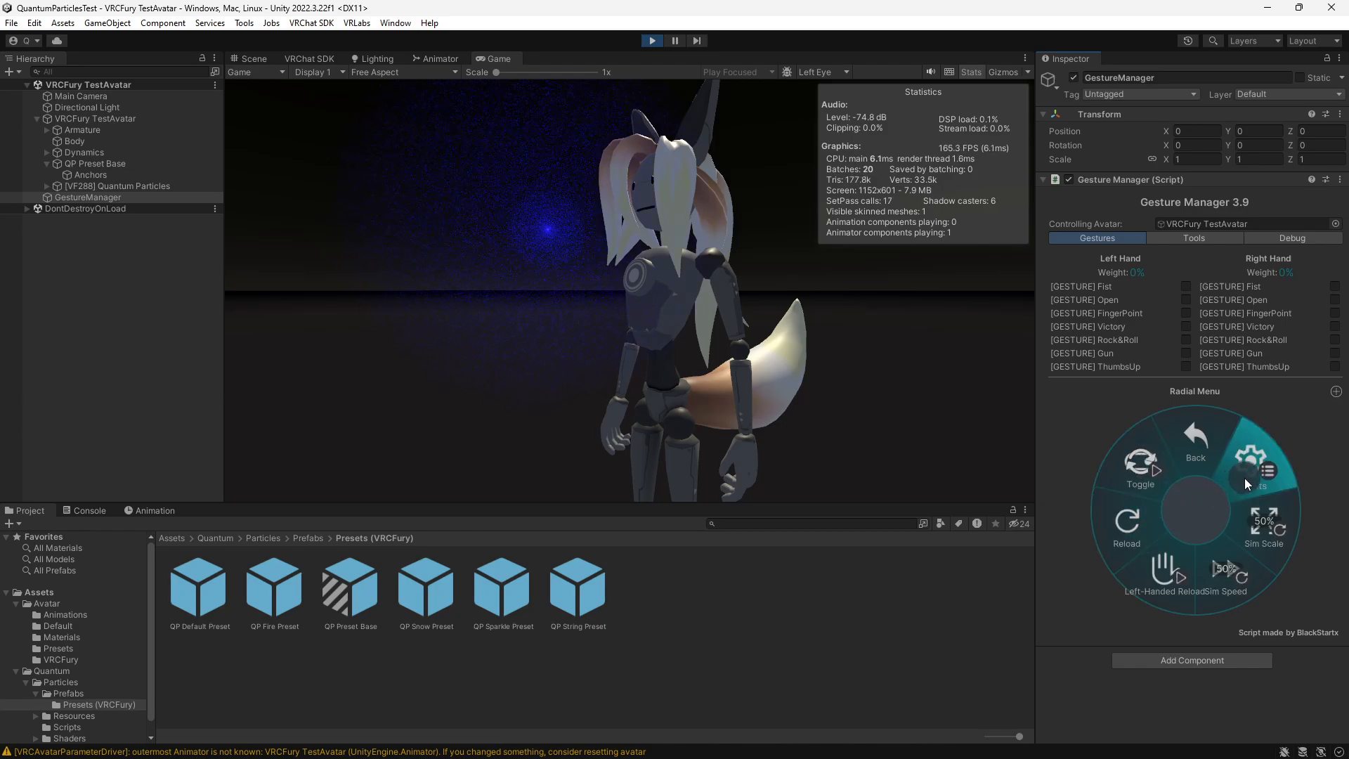
- Test the Fire and Snow presets by activating each one from the particle presets
{"action": "left_click", "coordinate": [1245, 478]}
{"action": "left_click", "coordinate": [1148, 488]}
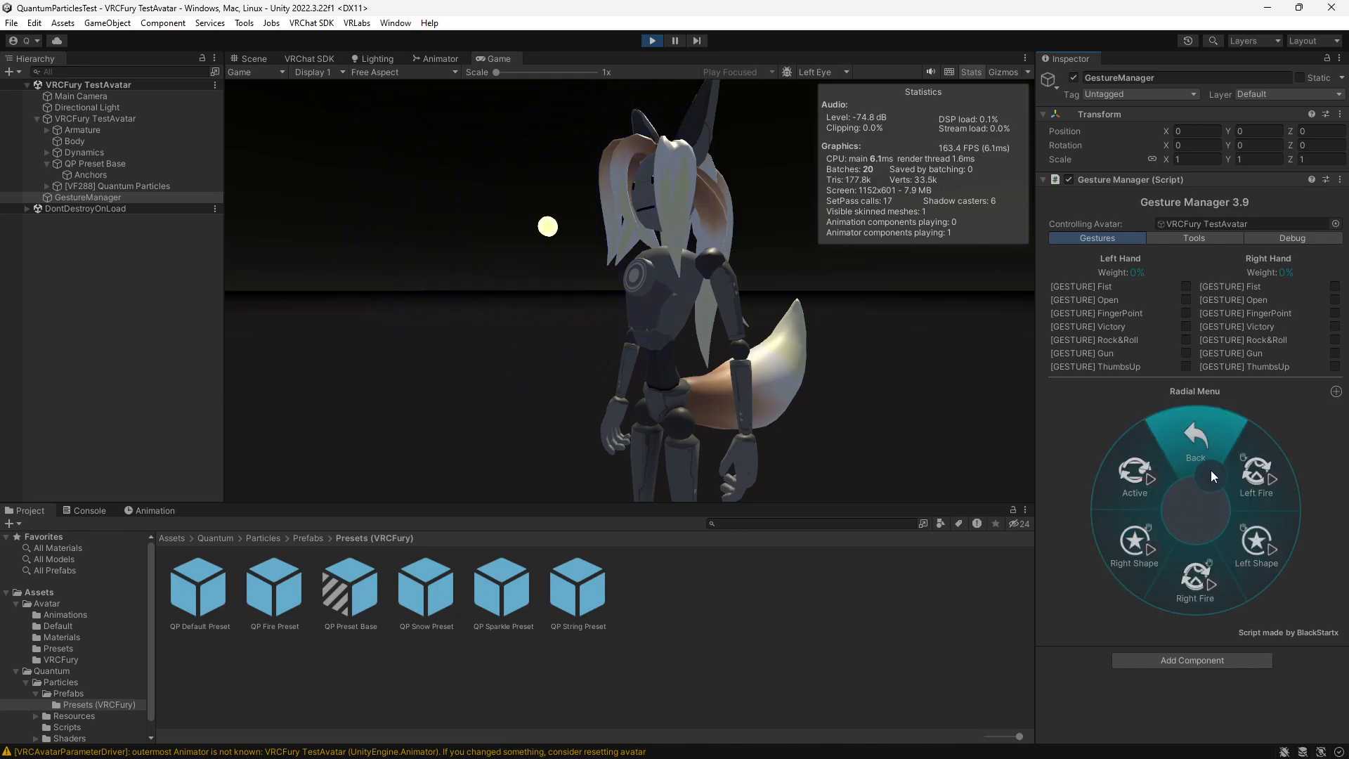
{"action": "left_click", "coordinate": [1196, 453]}
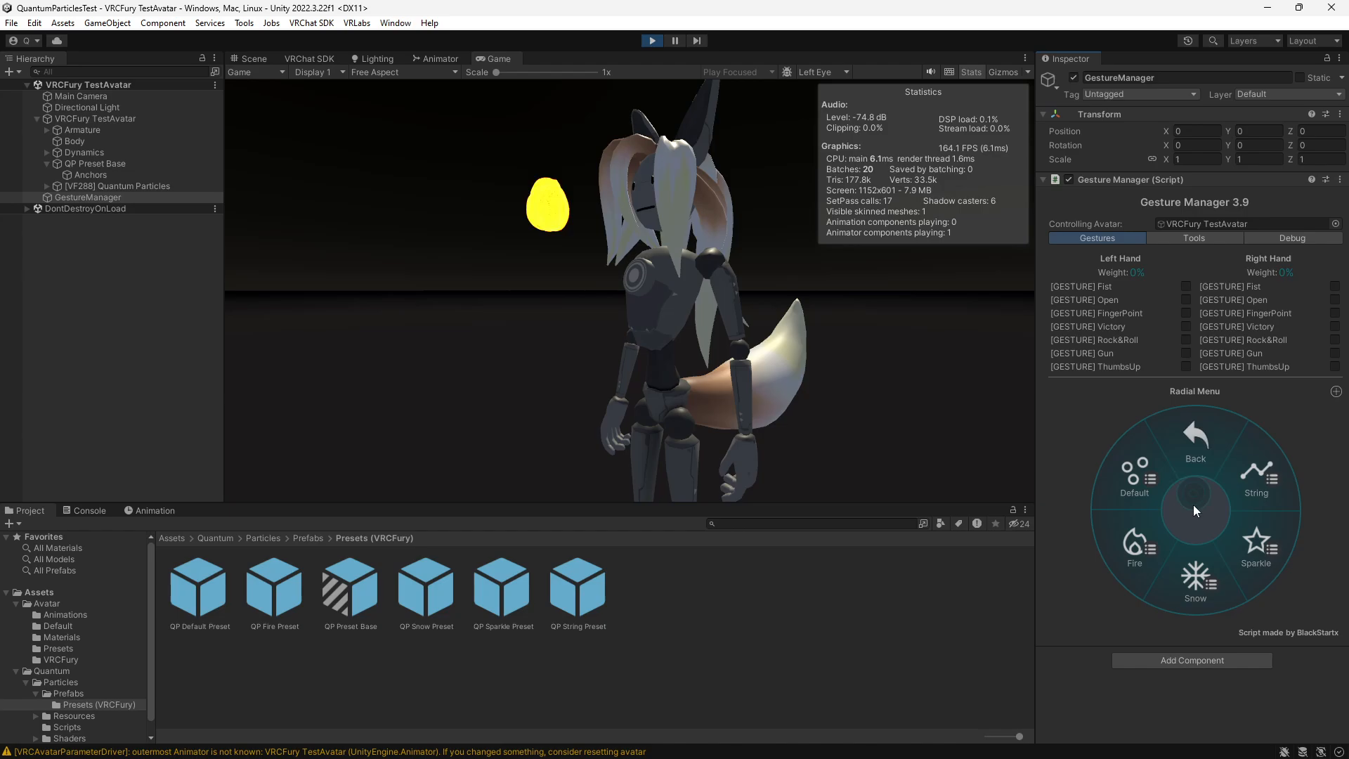
{"action": "left_click", "coordinate": [1199, 566]}
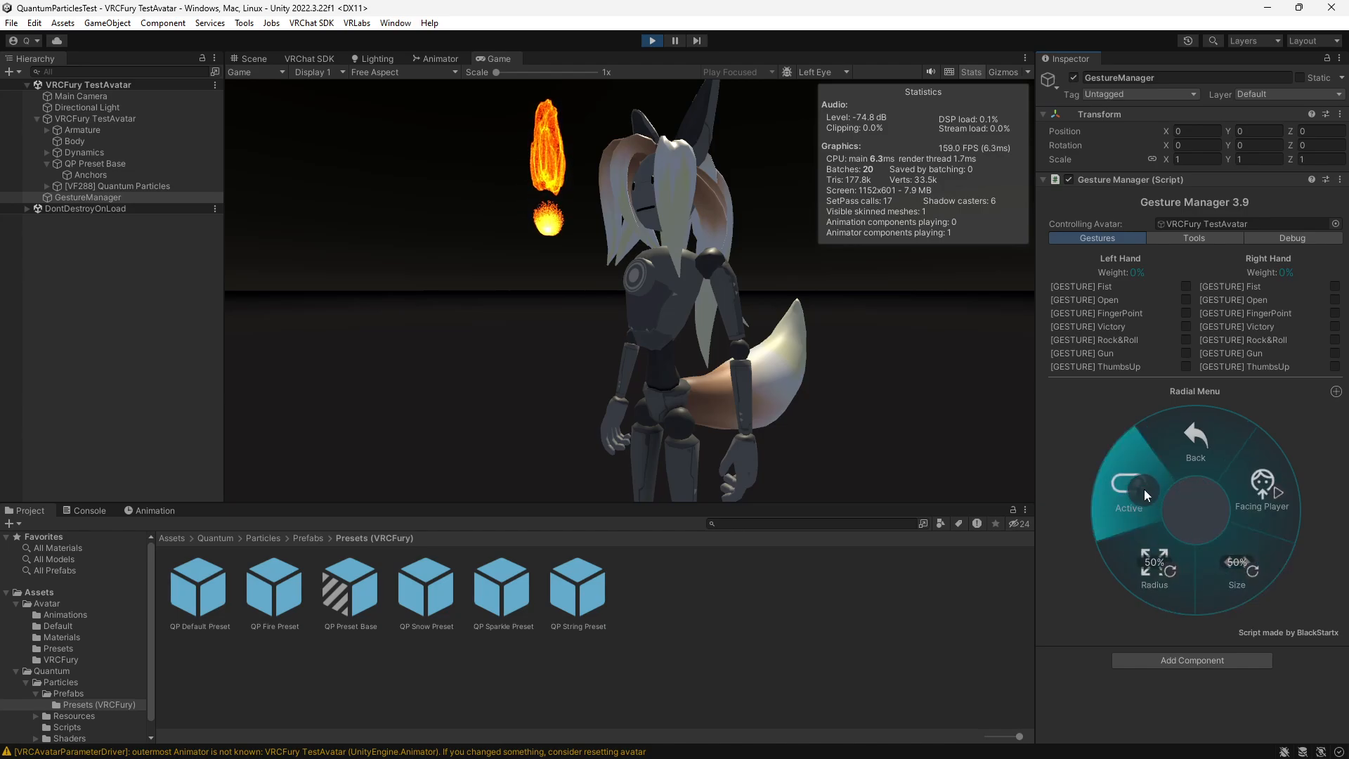
- Back out of the particle preset's options to the top level of the GestureManager's radial menu
{"action": "left_click", "coordinate": [1200, 457]}
{"action": "left_click", "coordinate": [1201, 463]}
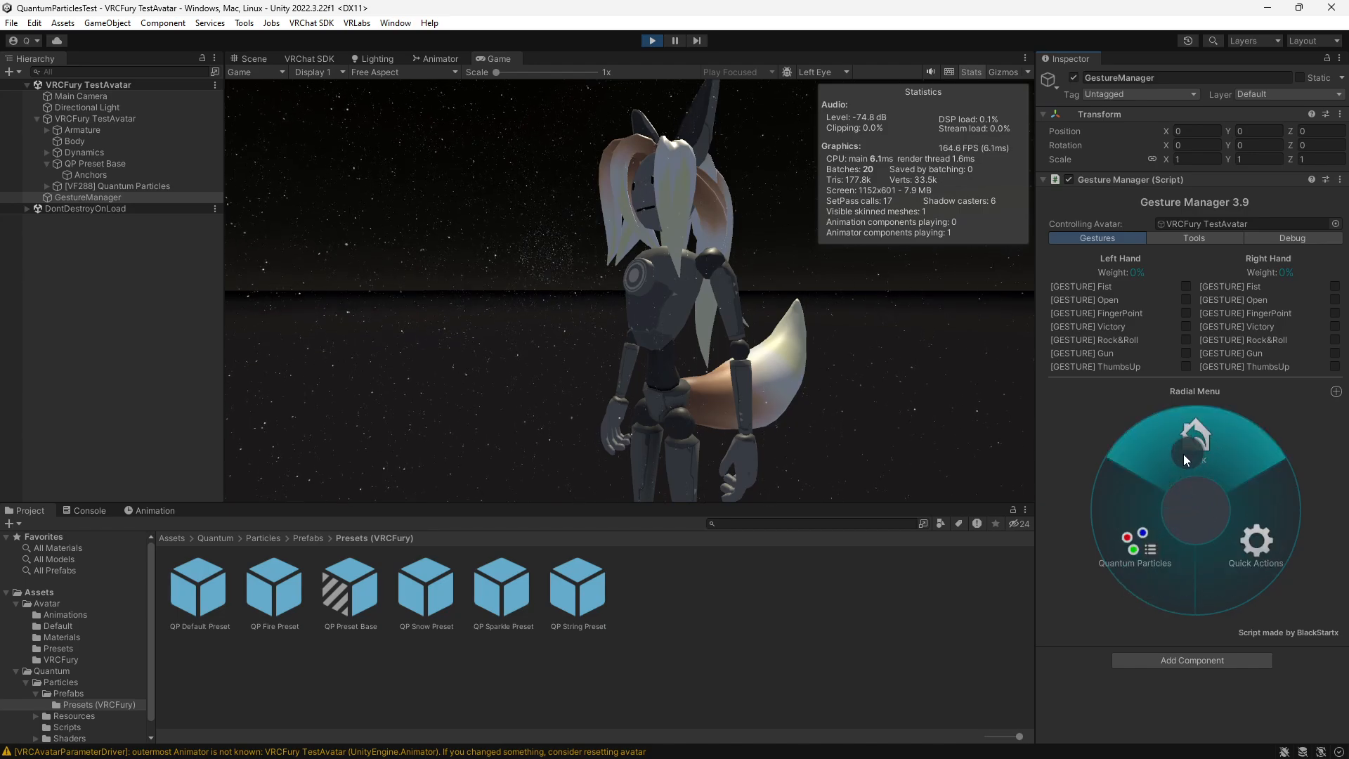
{"action": "left_click", "coordinate": [1186, 454]}
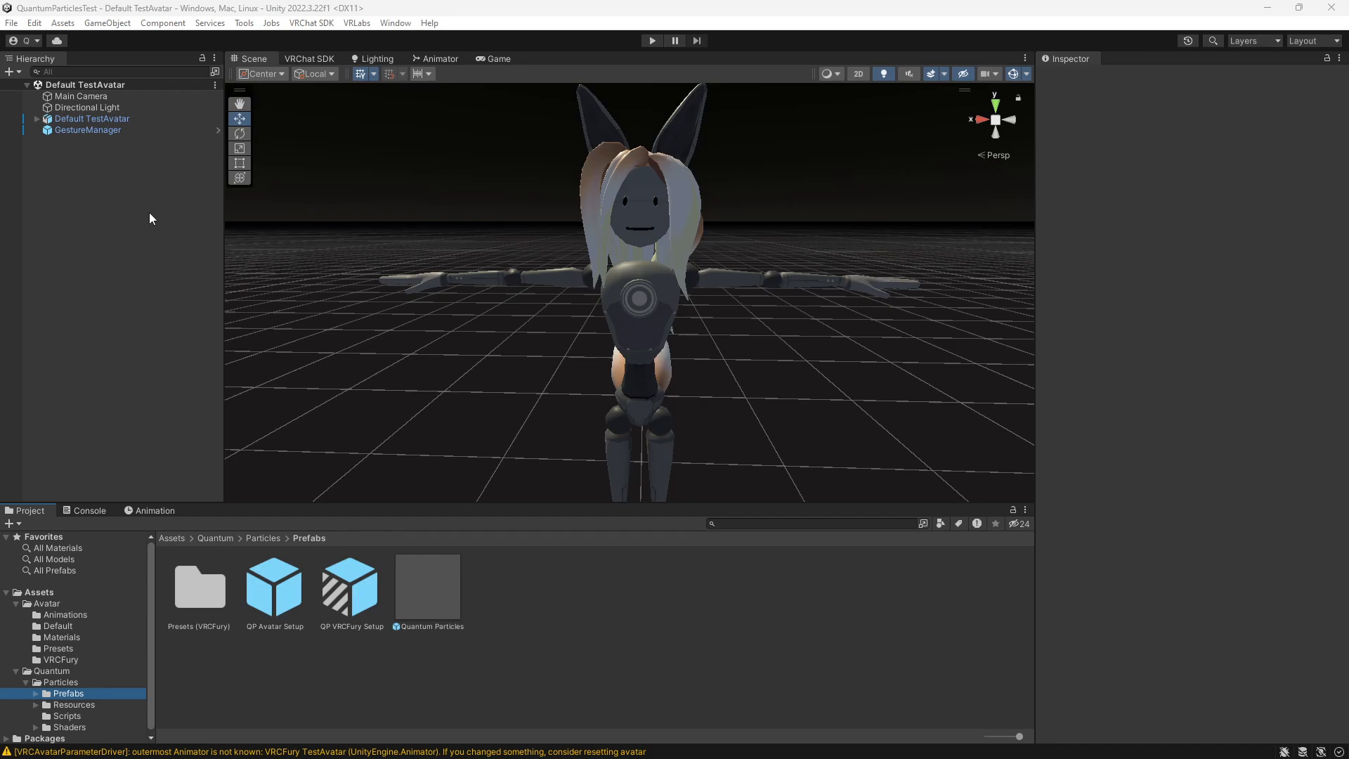
- Add the QP Avatar Setup prefab to the Default TestAvatar scene and unpack it
{"action": "left_click", "coordinate": [275, 598]}
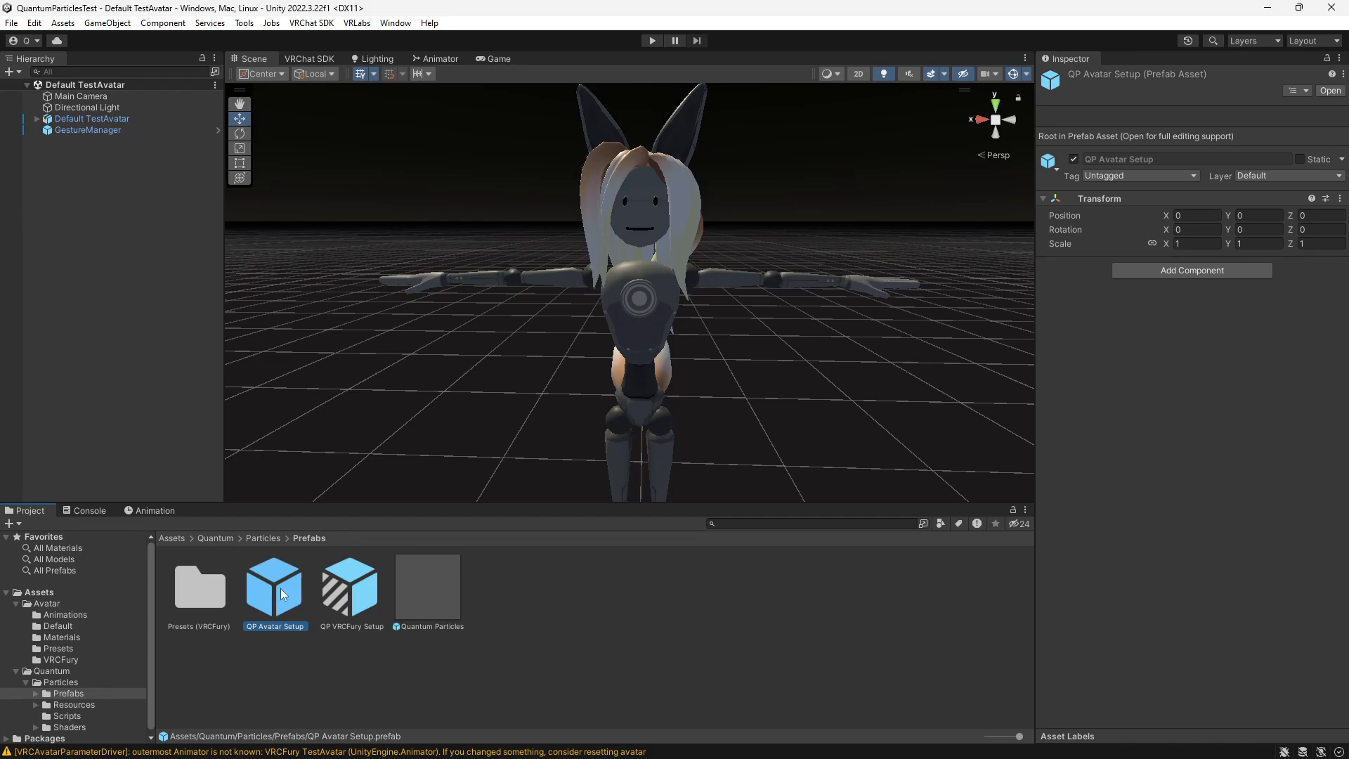
{"action": "left_click_drag", "start_coordinate": [281, 601], "coordinate": [111, 203]}
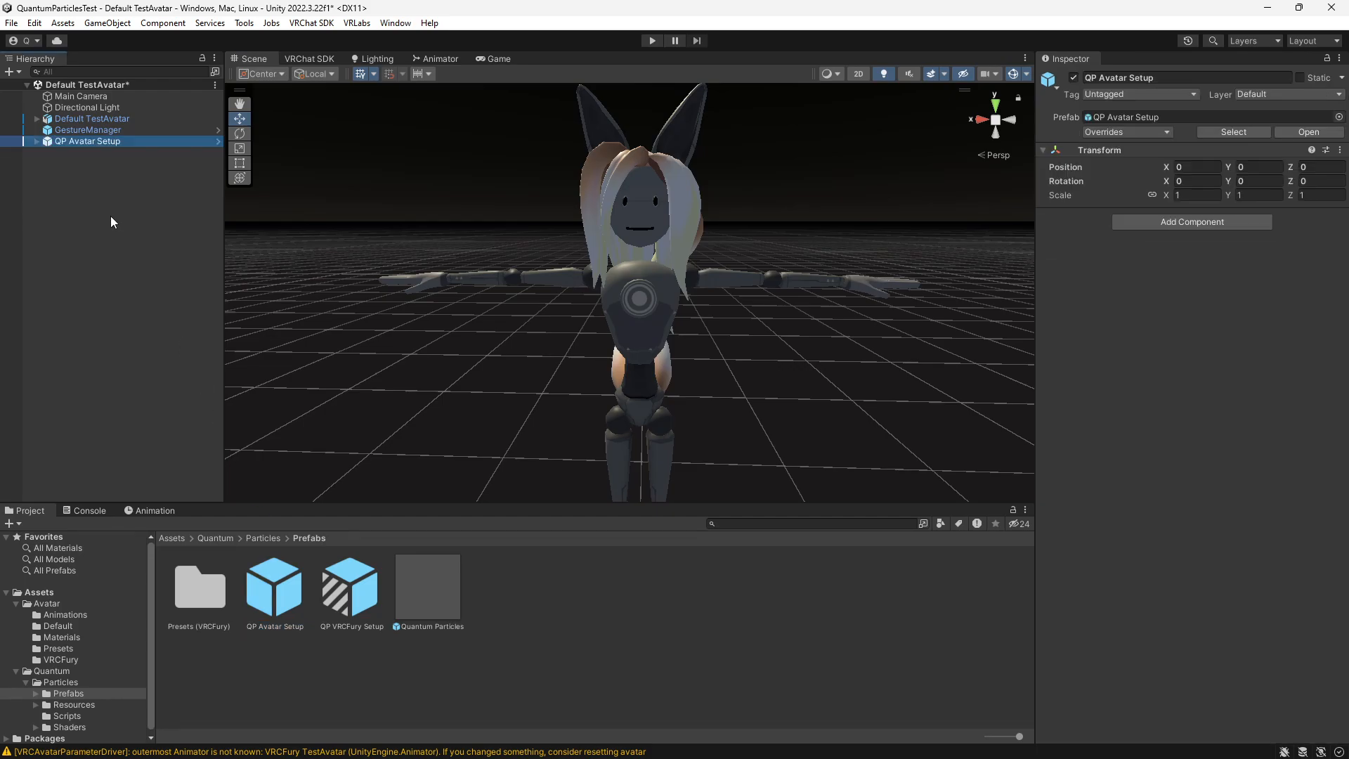
{"action": "right_click", "coordinate": [60, 141]}
{"action": "mouse_move", "coordinate": [137, 339]}
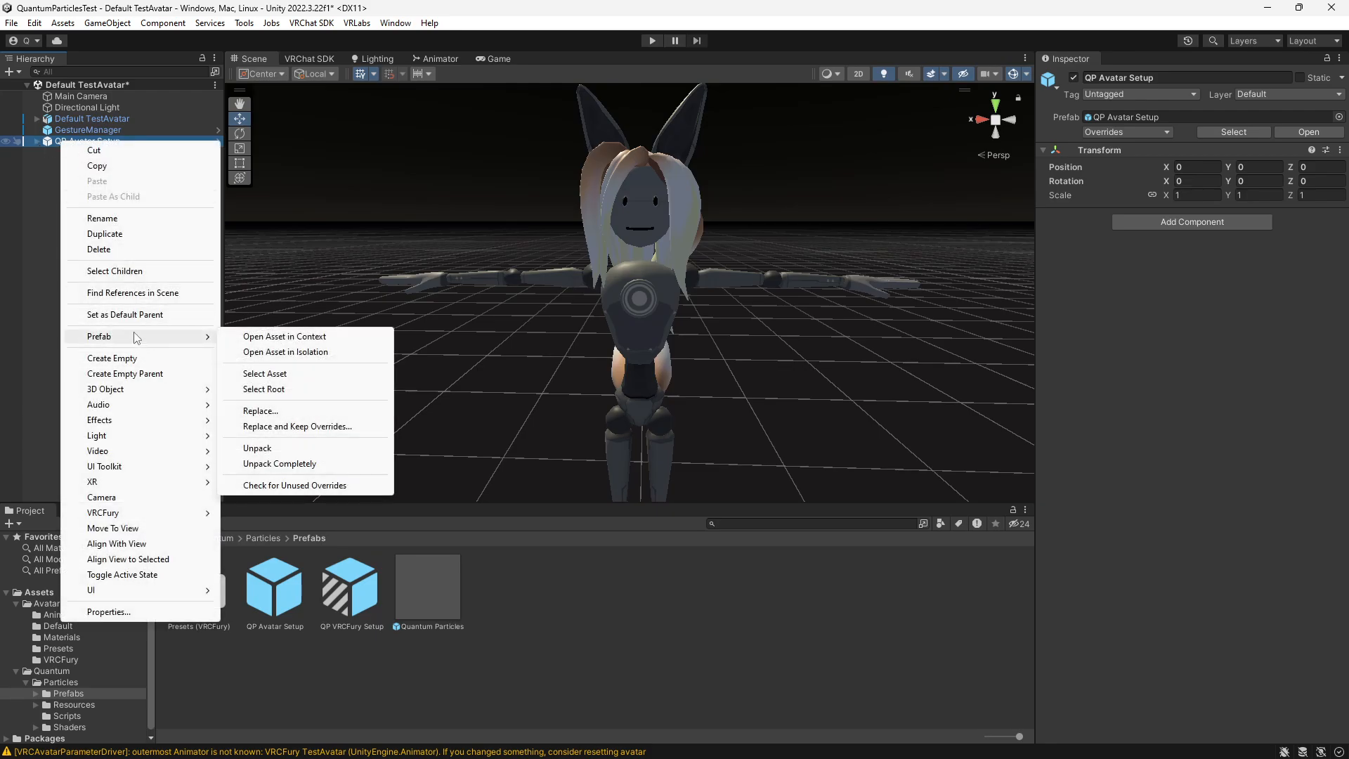
{"action": "left_click", "coordinate": [312, 450]}
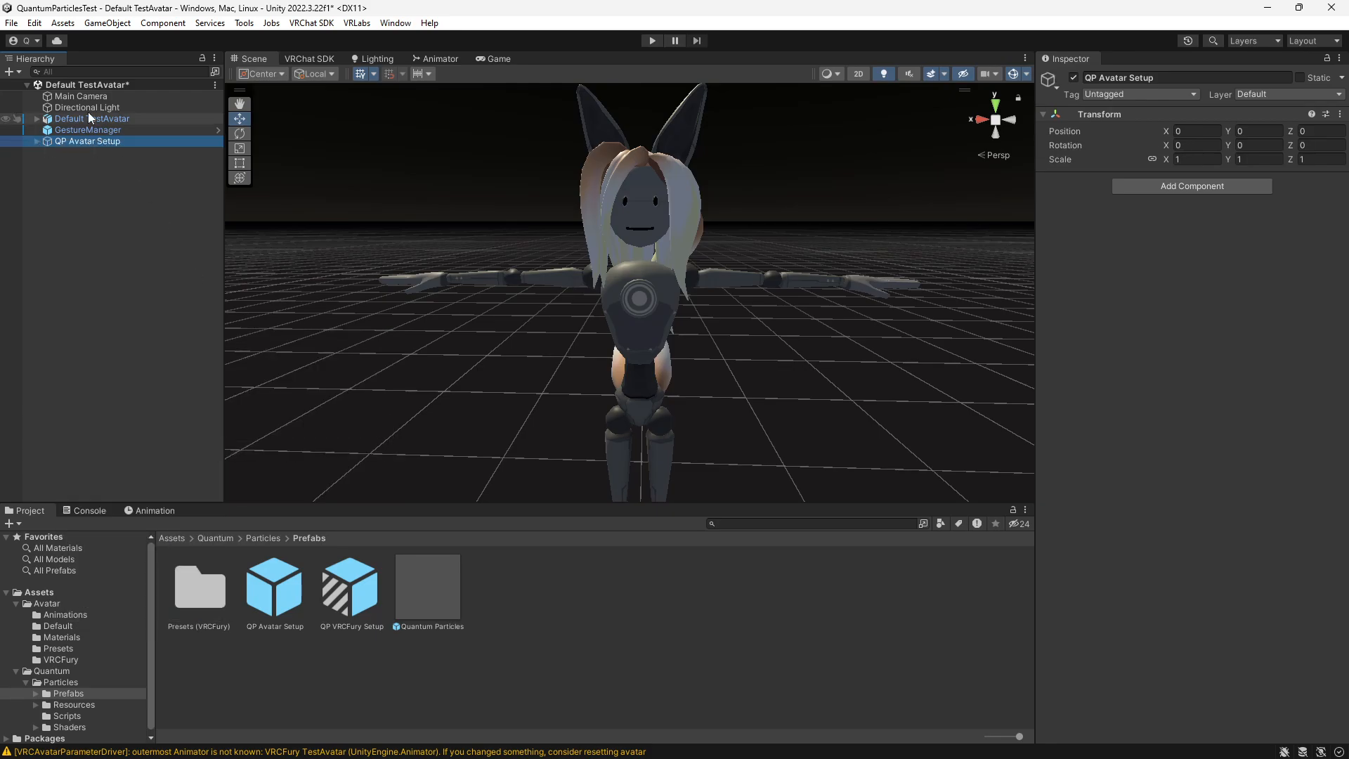
- Move the Quantum Particles object out of QP Avatar Setup and parent it to Default TestAvatar
{"action": "left_click", "coordinate": [35, 142]}
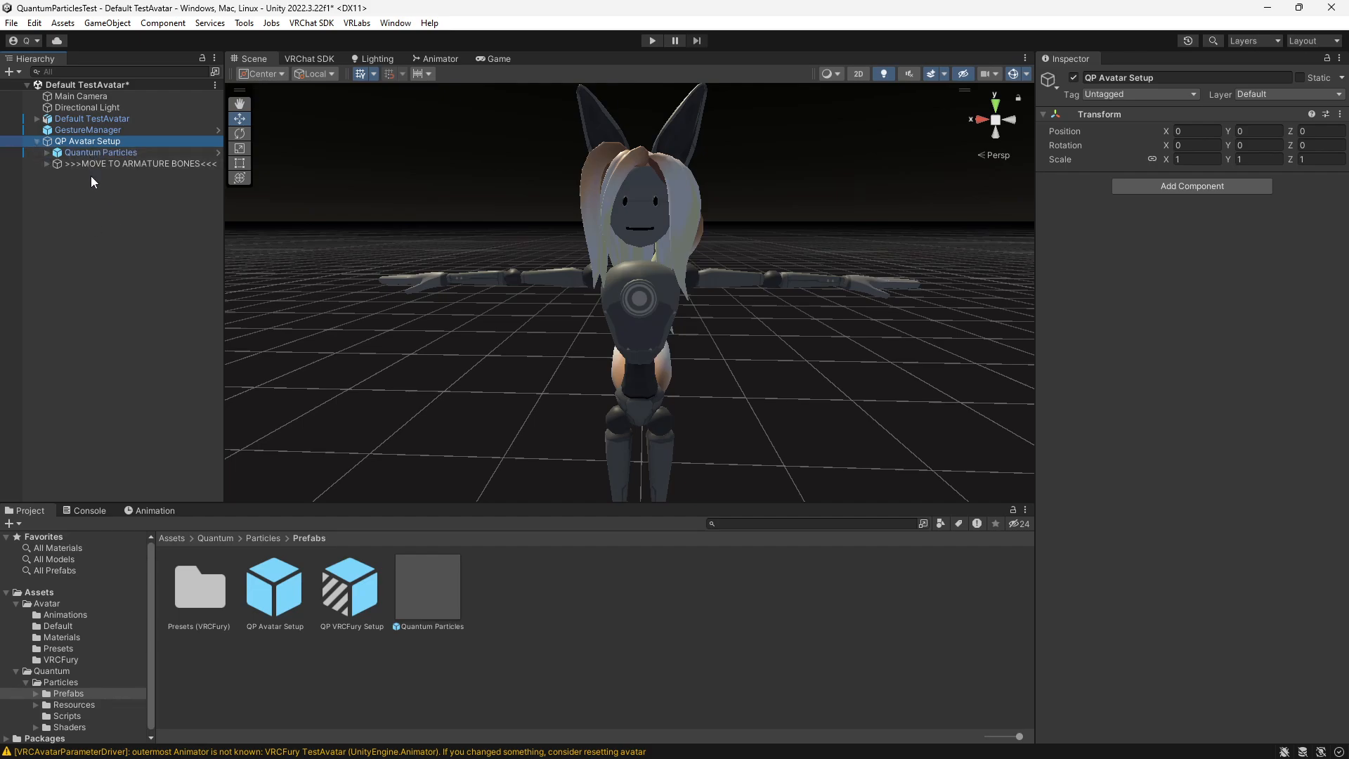
{"action": "left_click", "coordinate": [116, 152]}
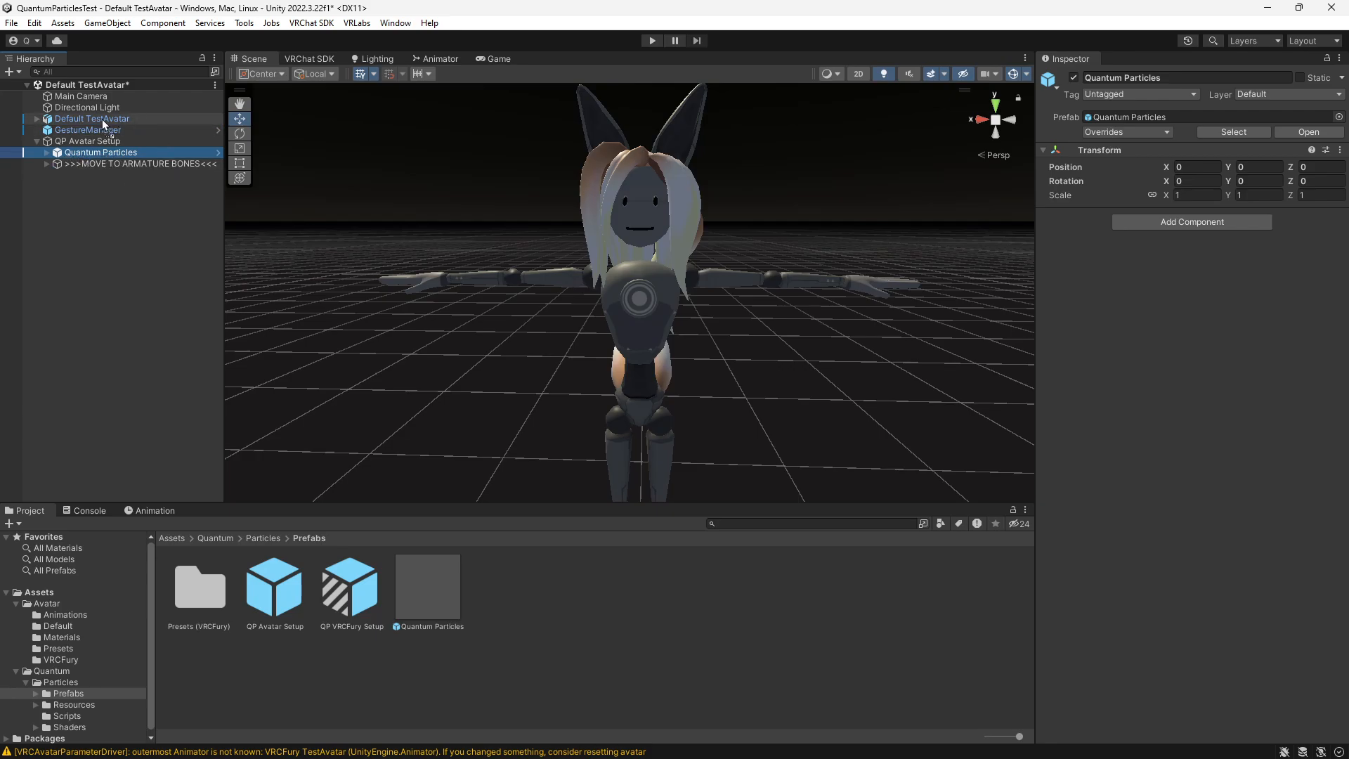
{"action": "left_click_drag", "start_coordinate": [102, 119], "coordinate": [102, 120]}
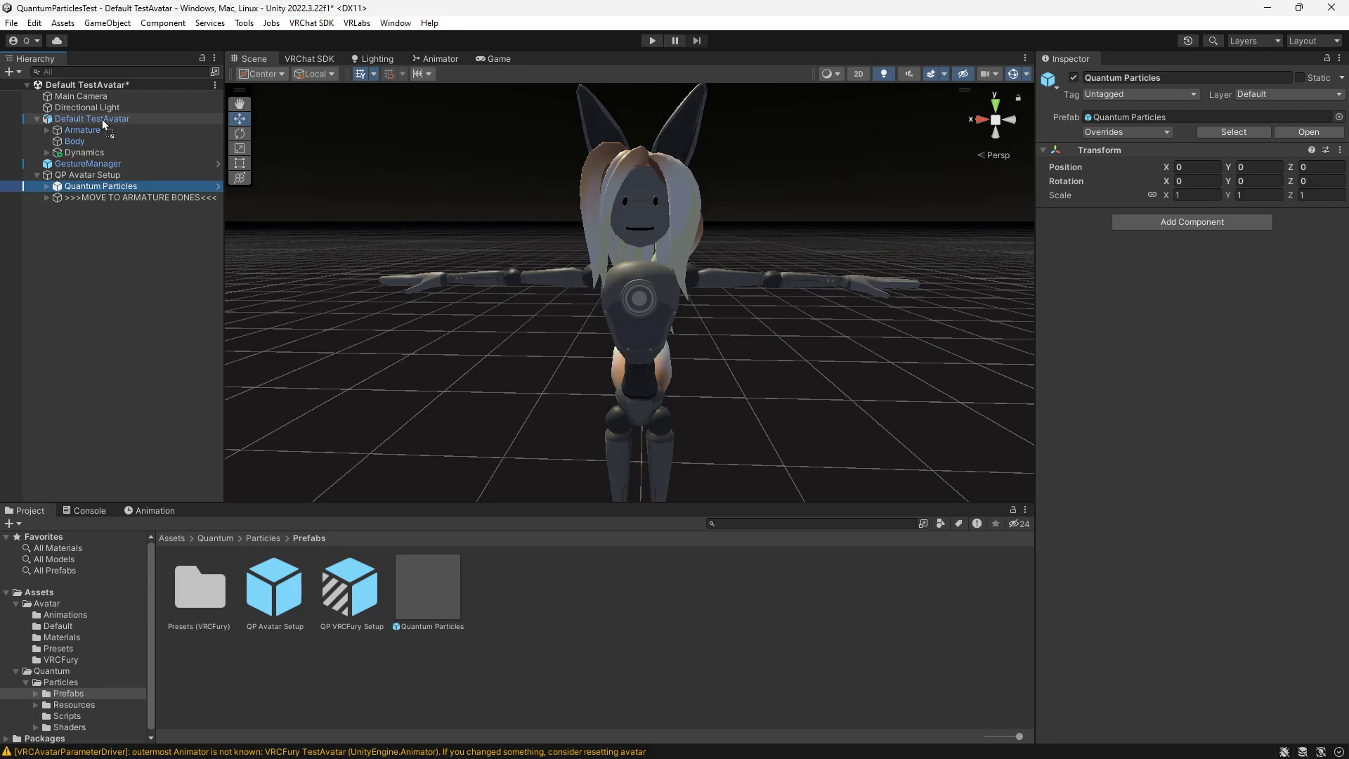
- Expand the >>>MOVE TO ARMATURE BONES<<< group and the avatar's Armature through Hips, Spine and Chest down to the Neck
{"action": "left_click", "coordinate": [47, 197]}
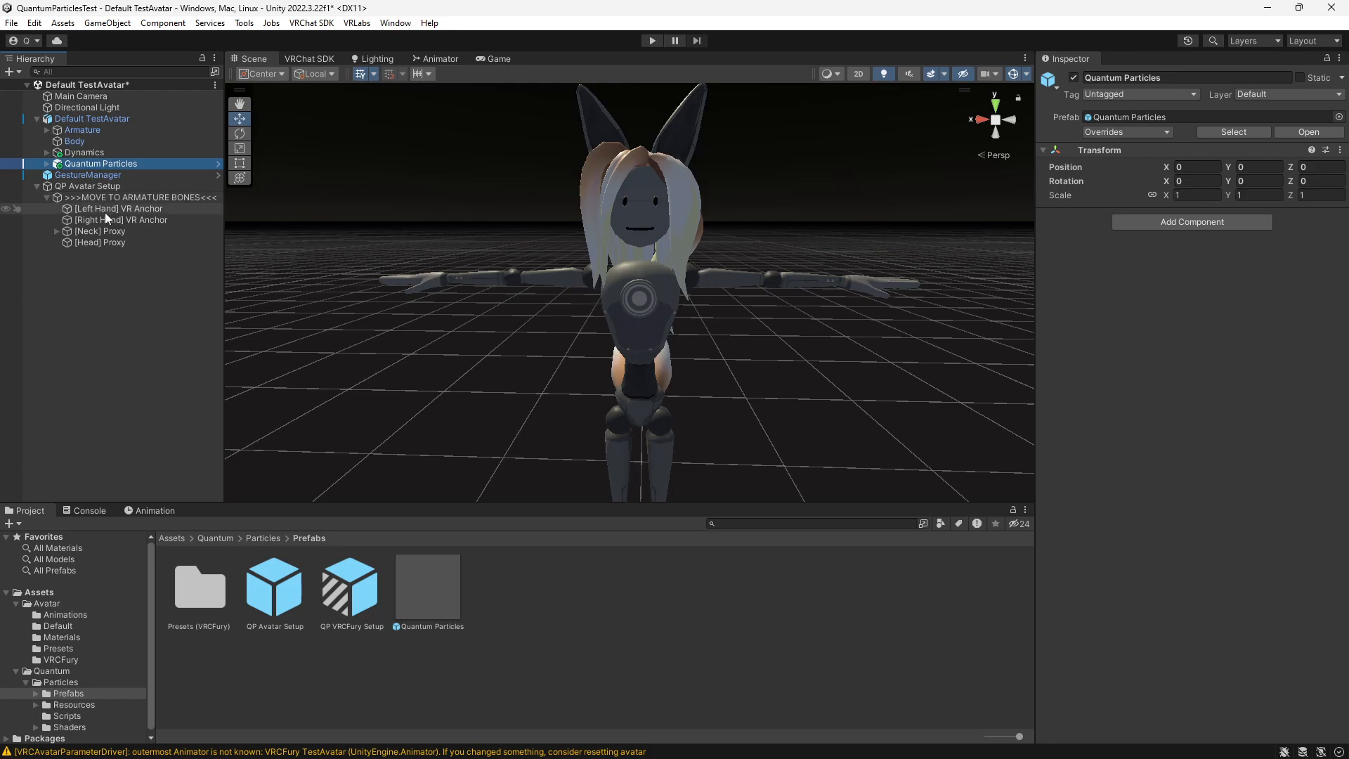
{"action": "left_click", "coordinate": [104, 213]}
{"action": "left_click", "coordinate": [106, 266]}
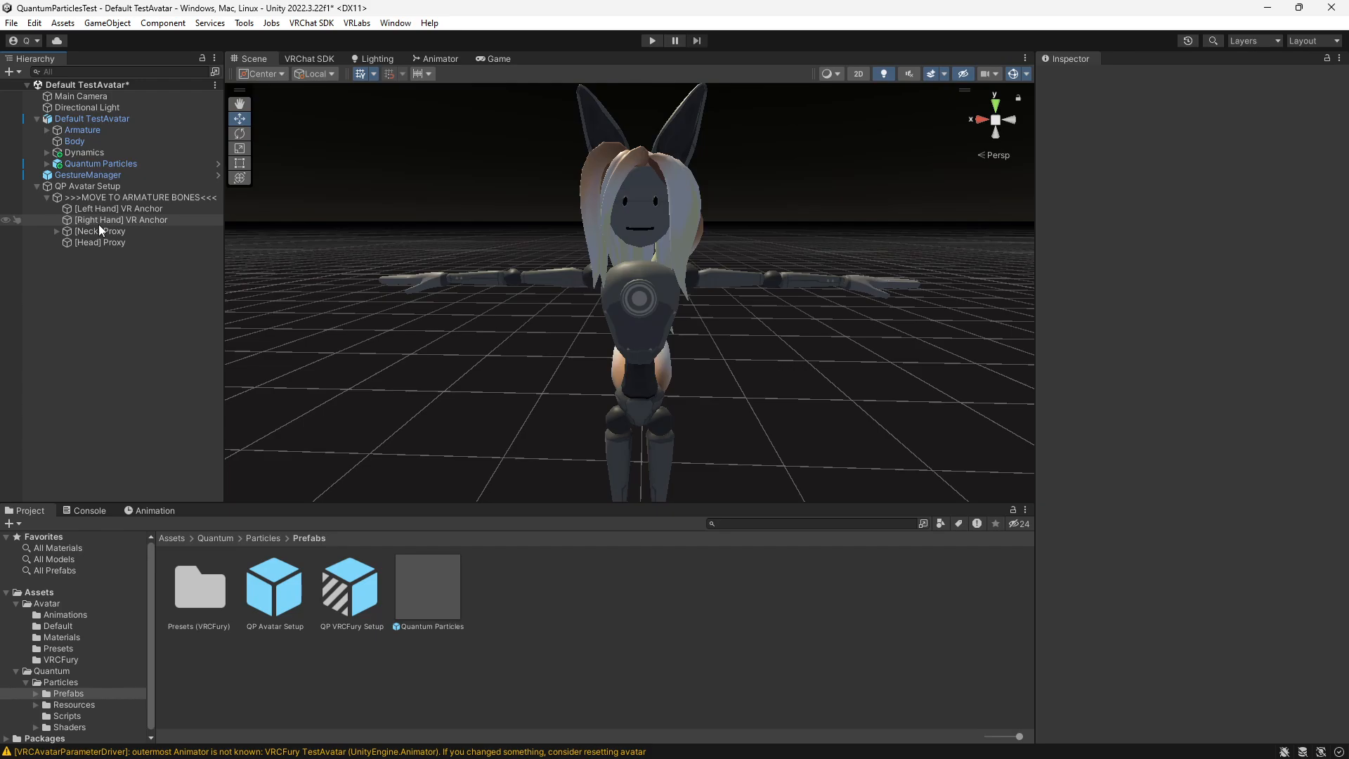
{"action": "left_click", "coordinate": [46, 133]}
{"action": "left_click", "coordinate": [55, 142]}
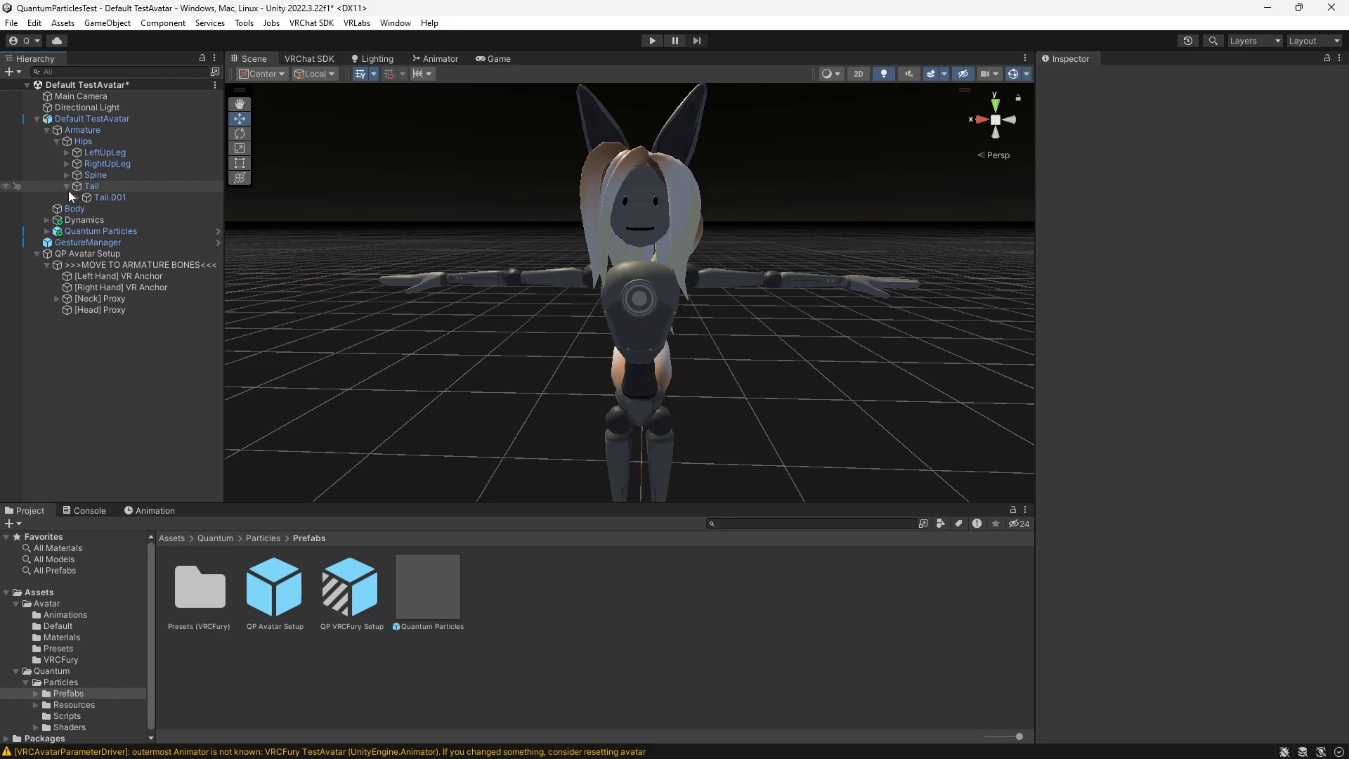
{"action": "left_click", "coordinate": [66, 175]}
{"action": "left_click", "coordinate": [77, 186]}
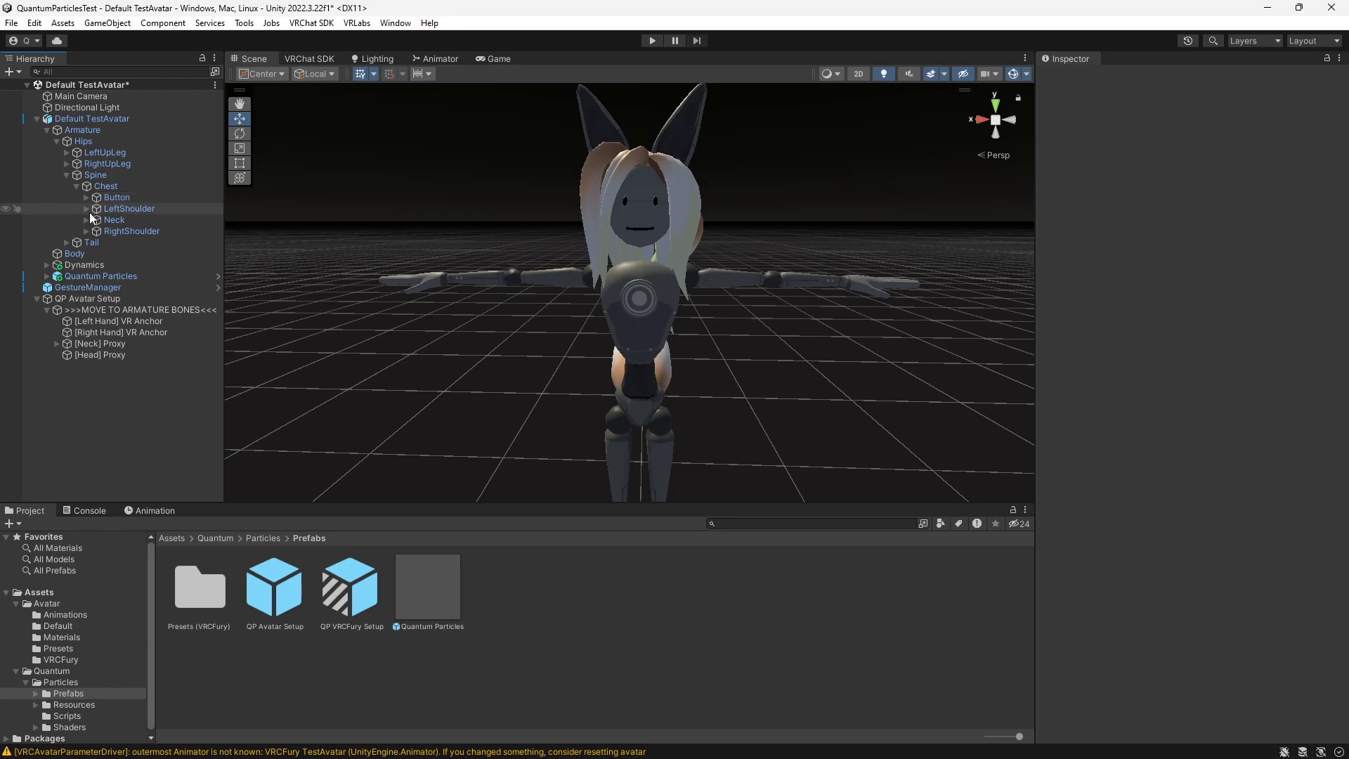
{"action": "left_click", "coordinate": [87, 220]}
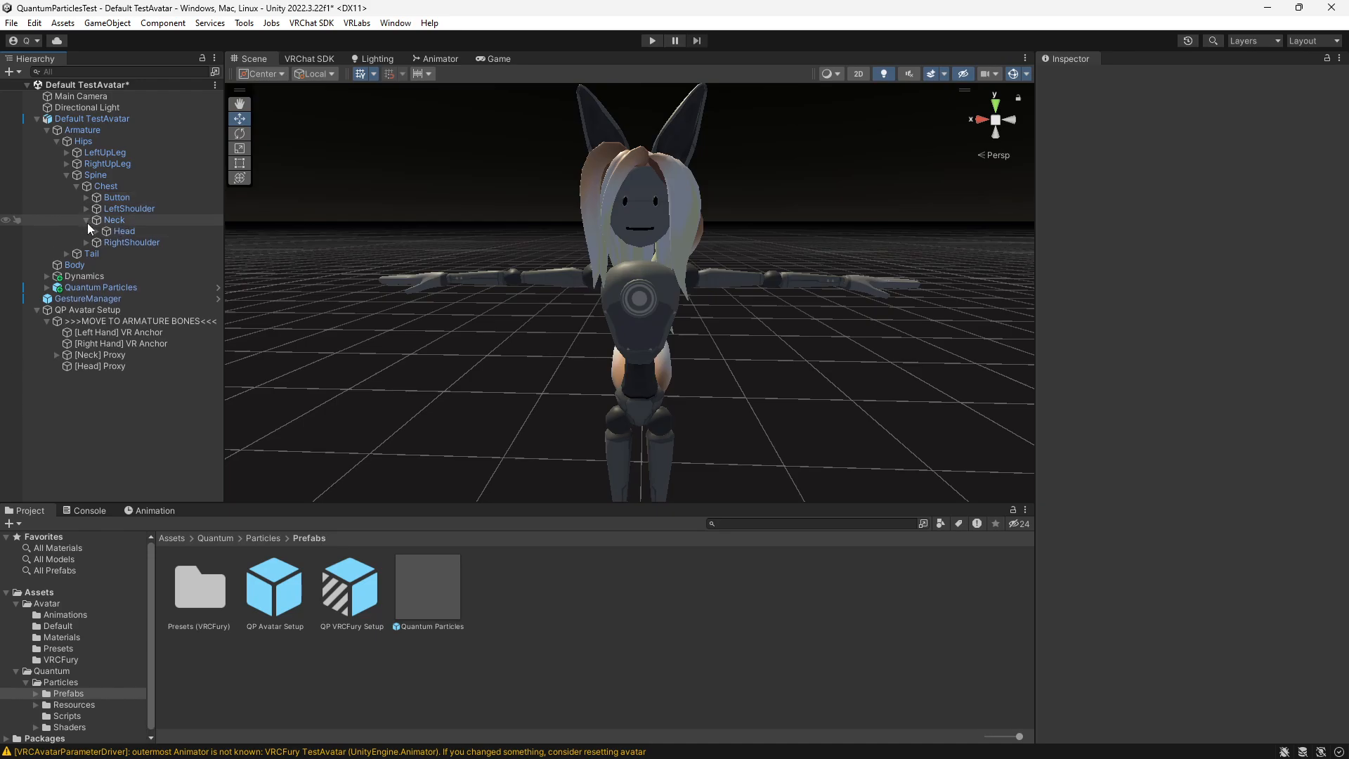
- Parent the [Left Hand] VR Anchor to the last bone of the left index finger and reset its transform
{"action": "left_click", "coordinate": [86, 209]}
{"action": "left_click", "coordinate": [96, 220]}
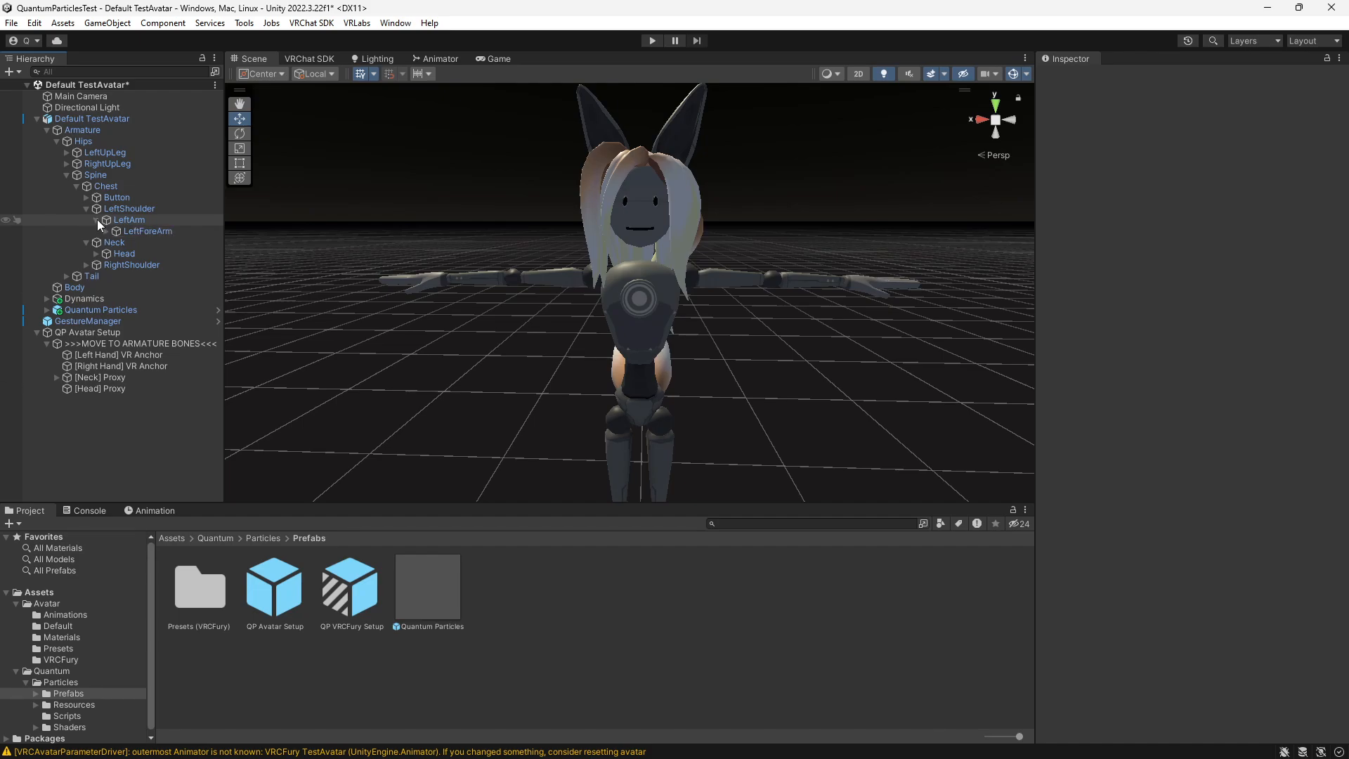
{"action": "left_click", "coordinate": [106, 232]}
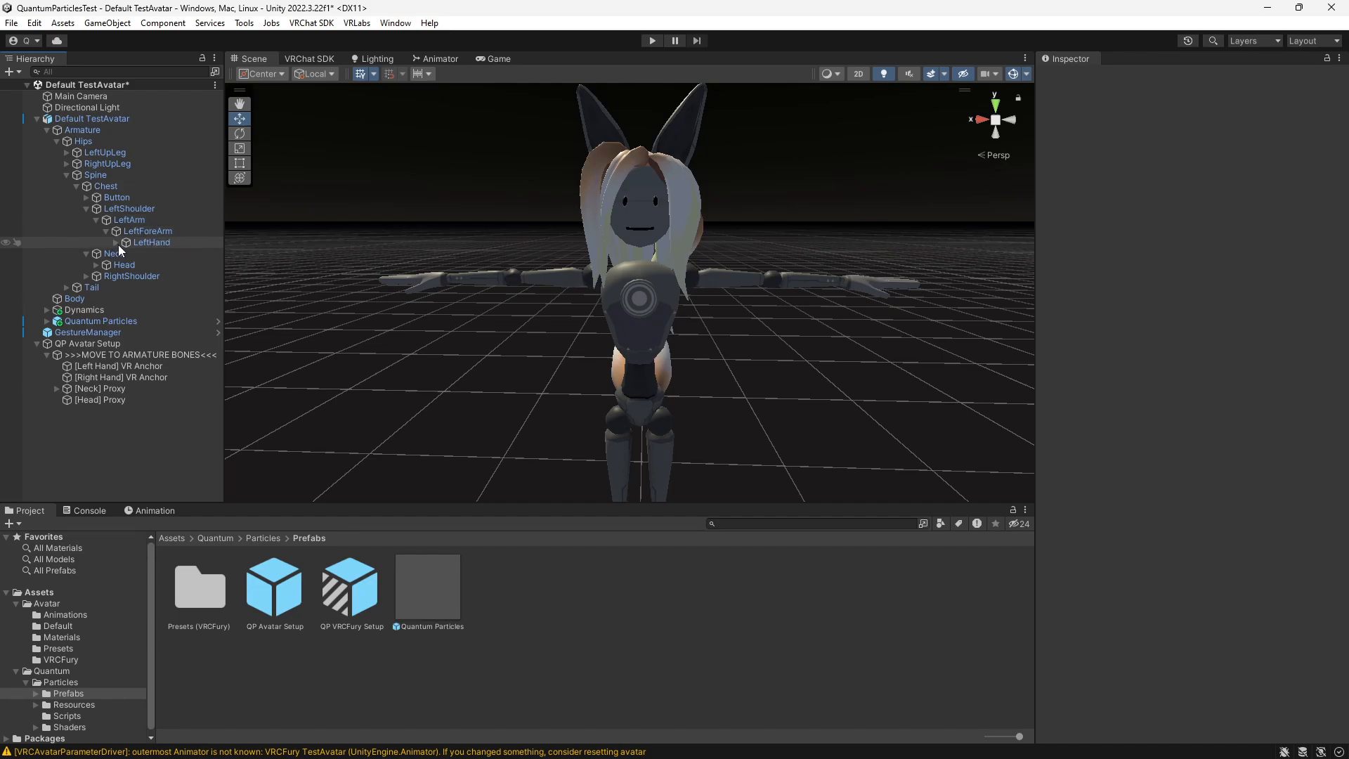
{"action": "left_click", "coordinate": [116, 243]}
{"action": "left_click", "coordinate": [125, 254]}
{"action": "left_click", "coordinate": [135, 265]}
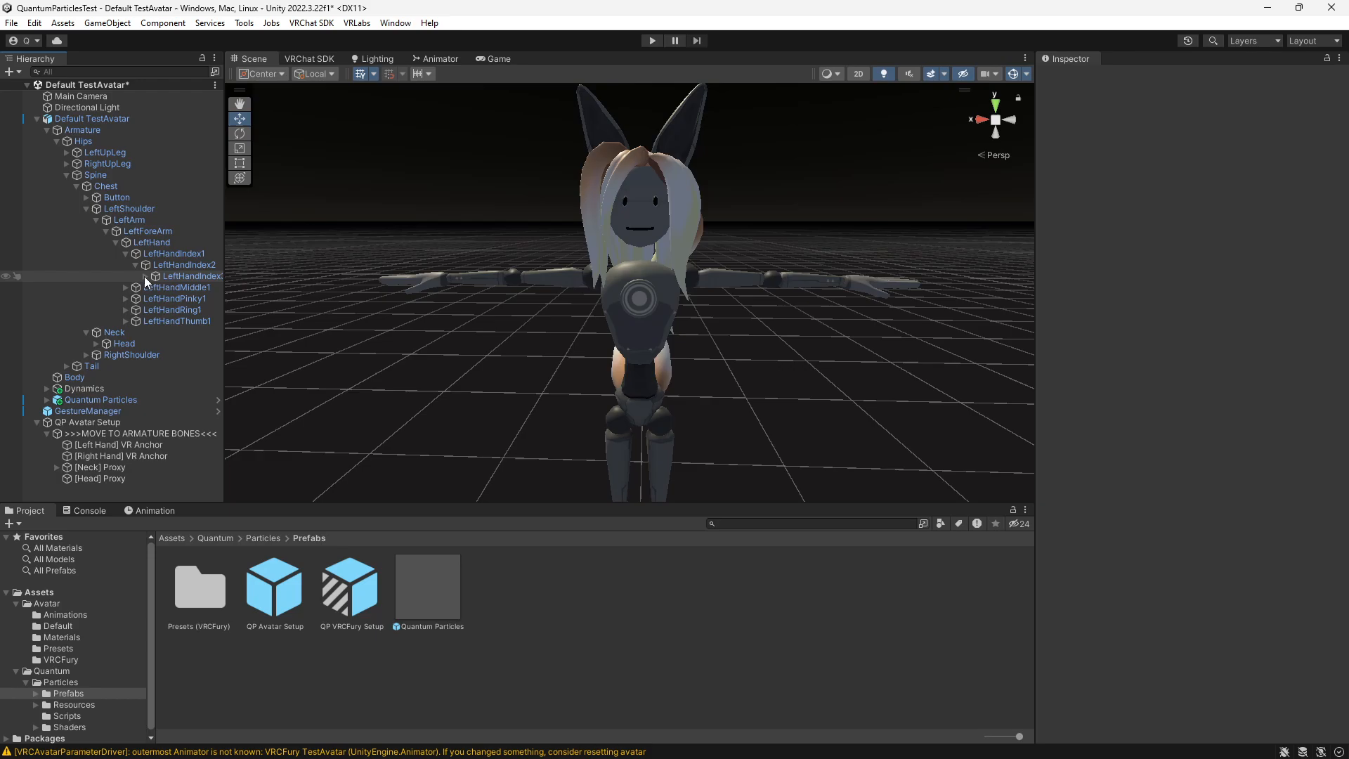
{"action": "left_click", "coordinate": [146, 276]}
{"action": "left_click_drag", "start_coordinate": [97, 458], "coordinate": [192, 289]}
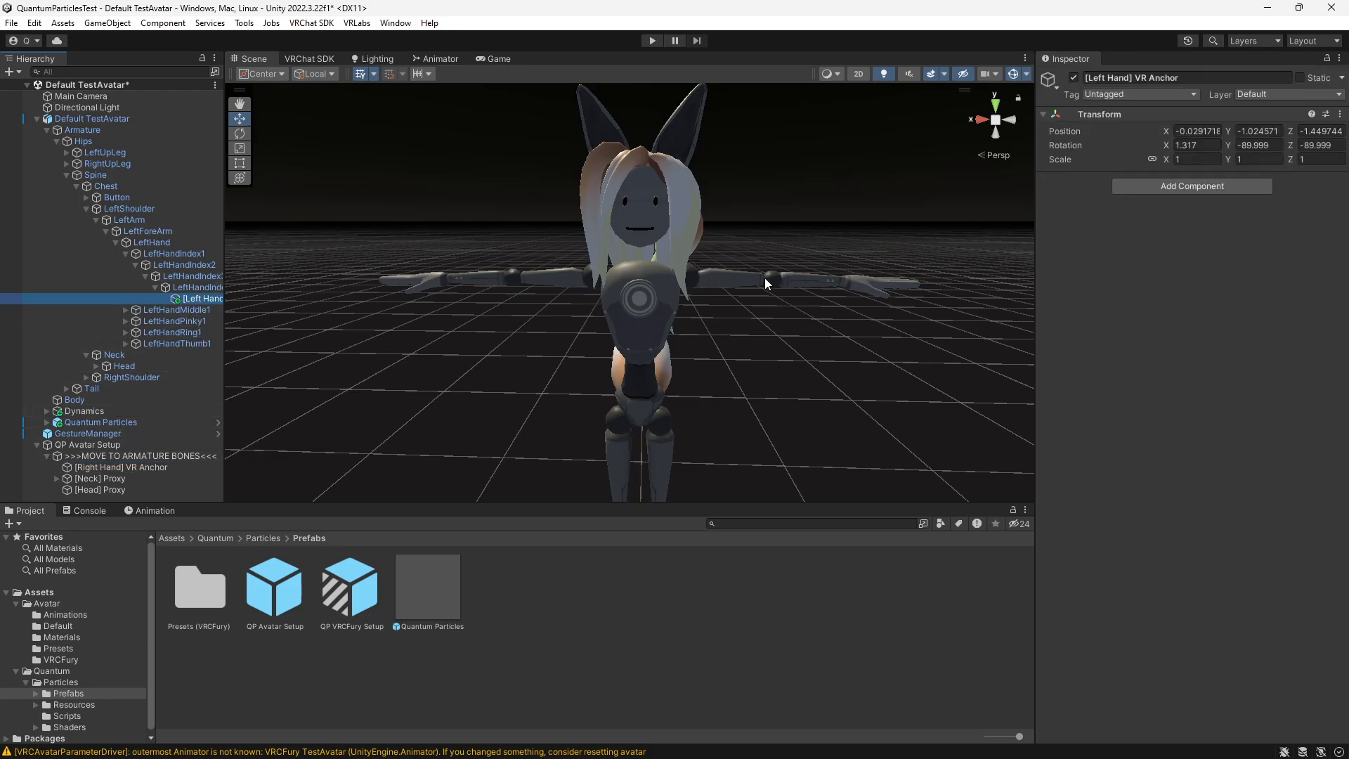
{"action": "left_click", "coordinate": [1341, 113]}
{"action": "left_click", "coordinate": [1146, 126]}
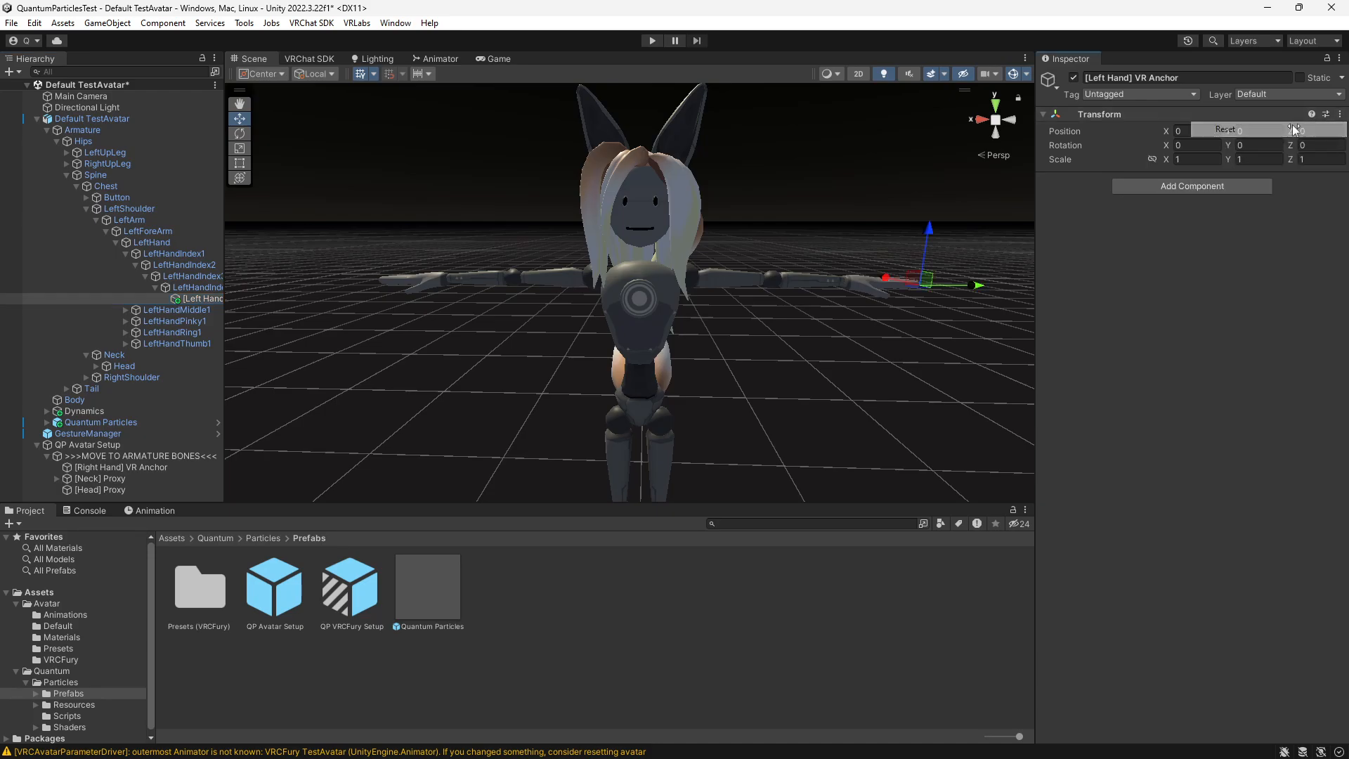
- Parent the [Right Hand] VR Anchor to the last bone of the right index finger and reset its transform
{"action": "left_click", "coordinate": [86, 378], "text": "alt"}
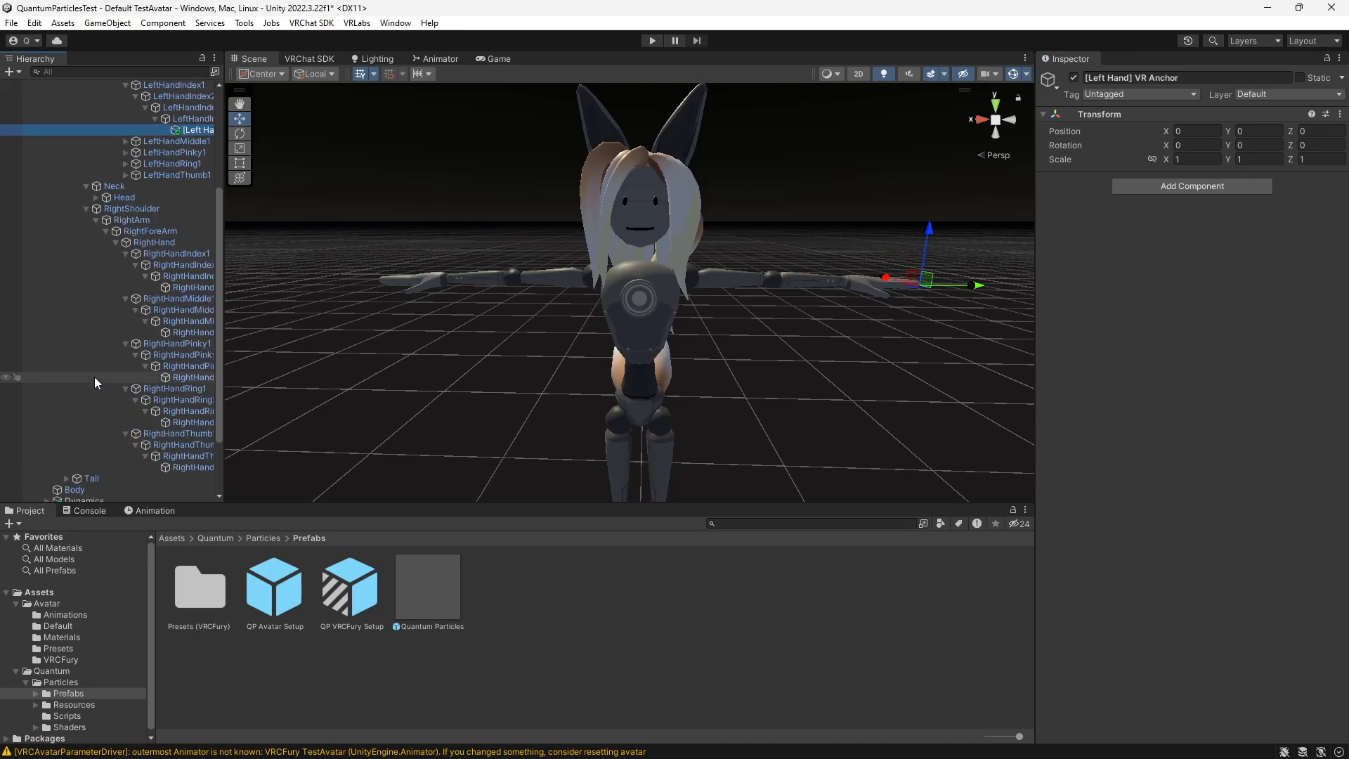
{"action": "left_click_drag", "start_coordinate": [104, 473], "coordinate": [187, 204]}
{"action": "left_click", "coordinate": [1340, 114]}
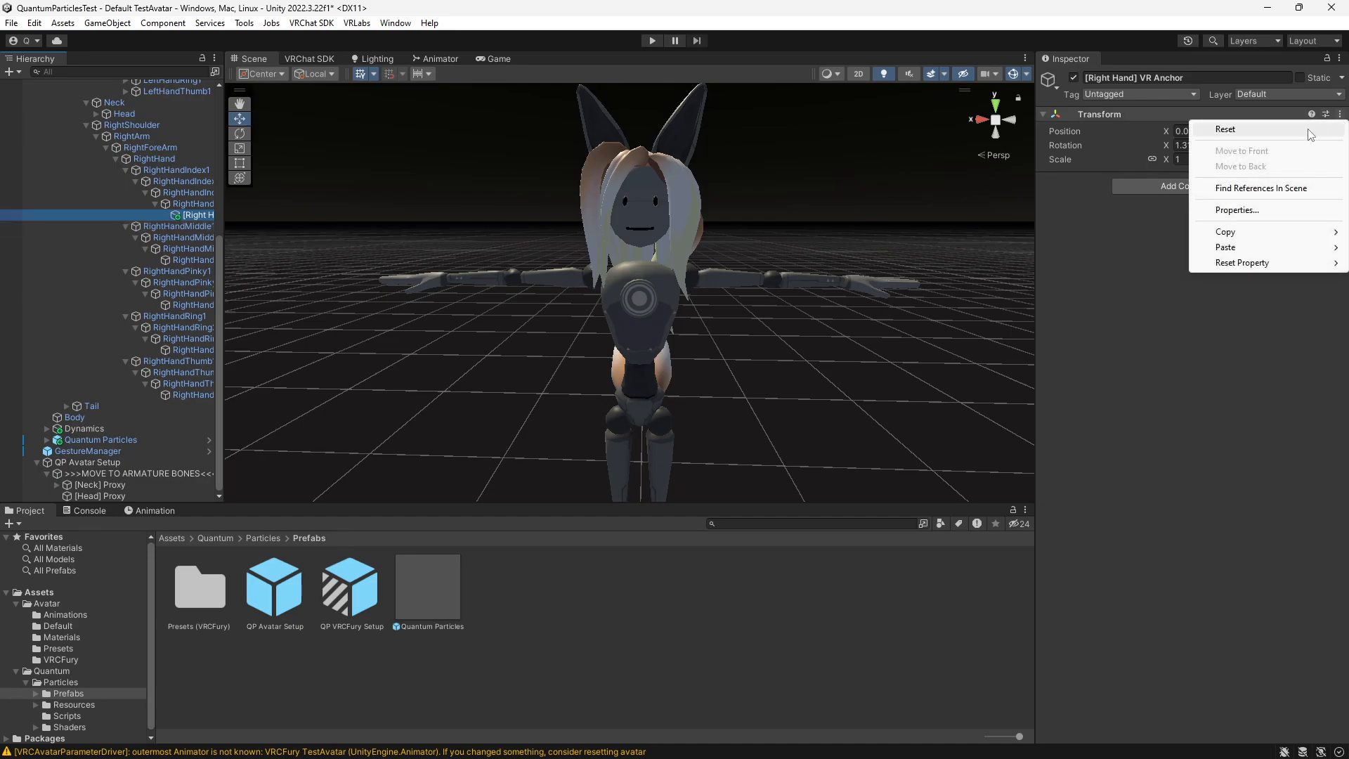
{"action": "left_click", "coordinate": [1167, 130]}
- Collapse the shoulder bones, parent [Neck] Proxy to the Neck bone and [Head] Proxy to the Head bone
{"action": "scroll", "coordinate": [394, 239], "scroll_direction": "up", "scroll_amount": 1}
{"action": "scroll", "coordinate": [140, 310], "scroll_direction": "up", "scroll_amount": 2}
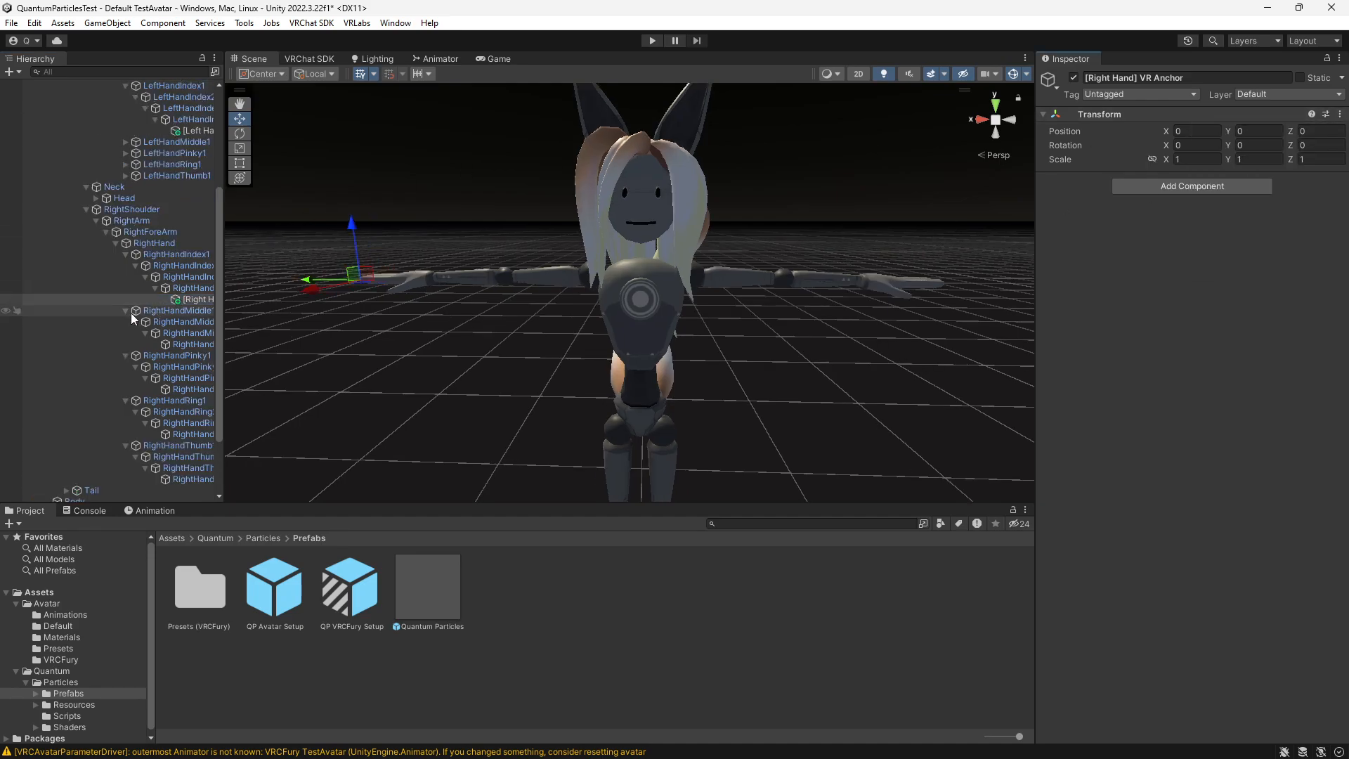
{"action": "left_click", "coordinate": [86, 211]}
{"action": "left_click", "coordinate": [94, 221]}
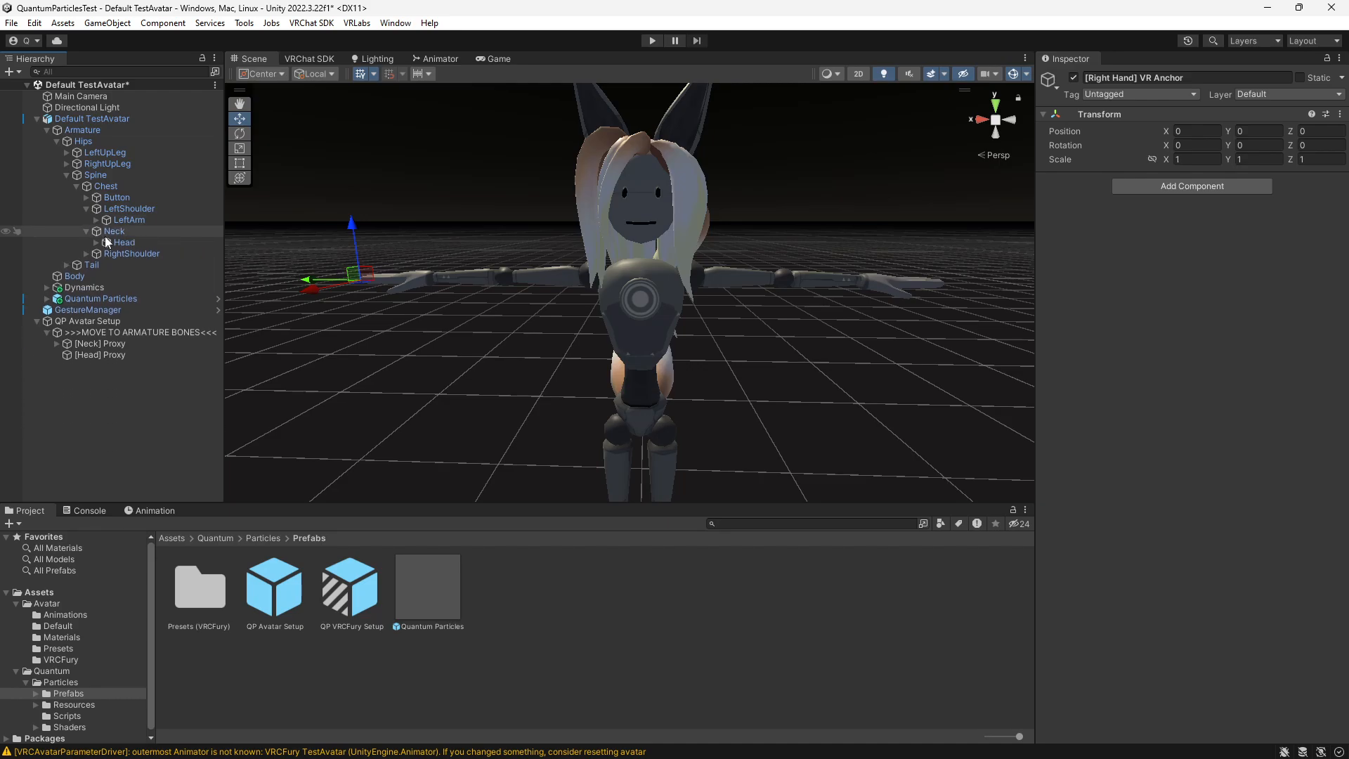
{"action": "left_click_drag", "start_coordinate": [75, 344], "coordinate": [118, 231]}
{"action": "left_click_drag", "start_coordinate": [99, 357], "coordinate": [134, 243]}
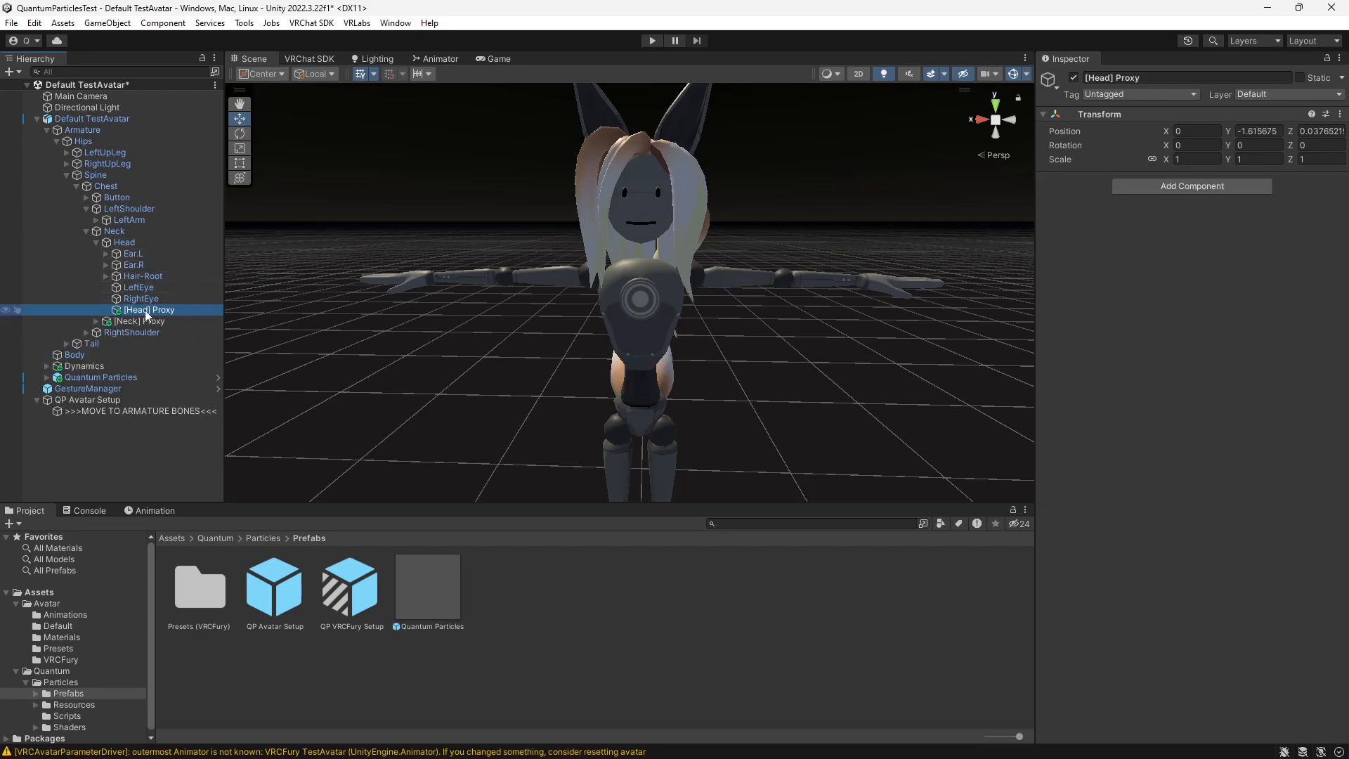
- Reset the transforms of [Head] Proxy and [Neck] Proxy
{"action": "left_click", "coordinate": [1341, 114]}
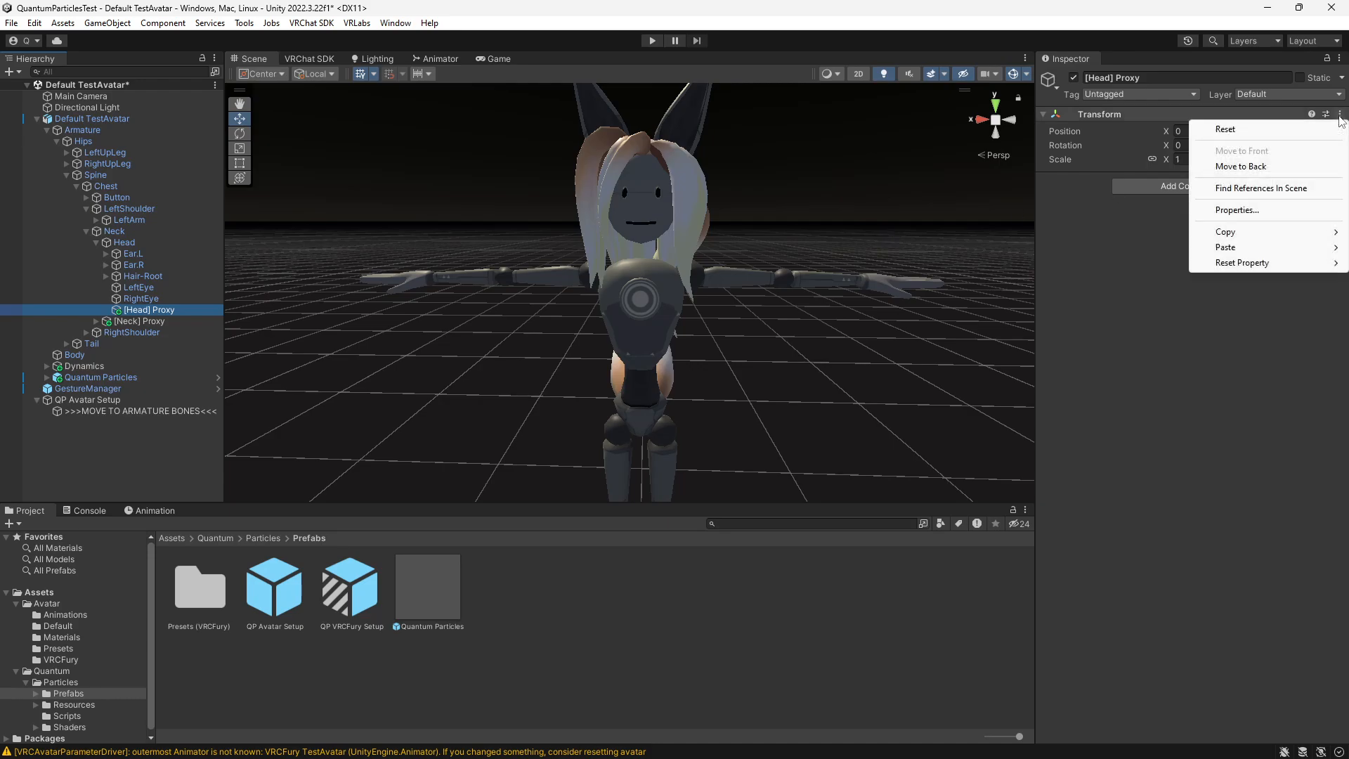
{"action": "left_click", "coordinate": [1225, 130]}
{"action": "left_click", "coordinate": [139, 322]}
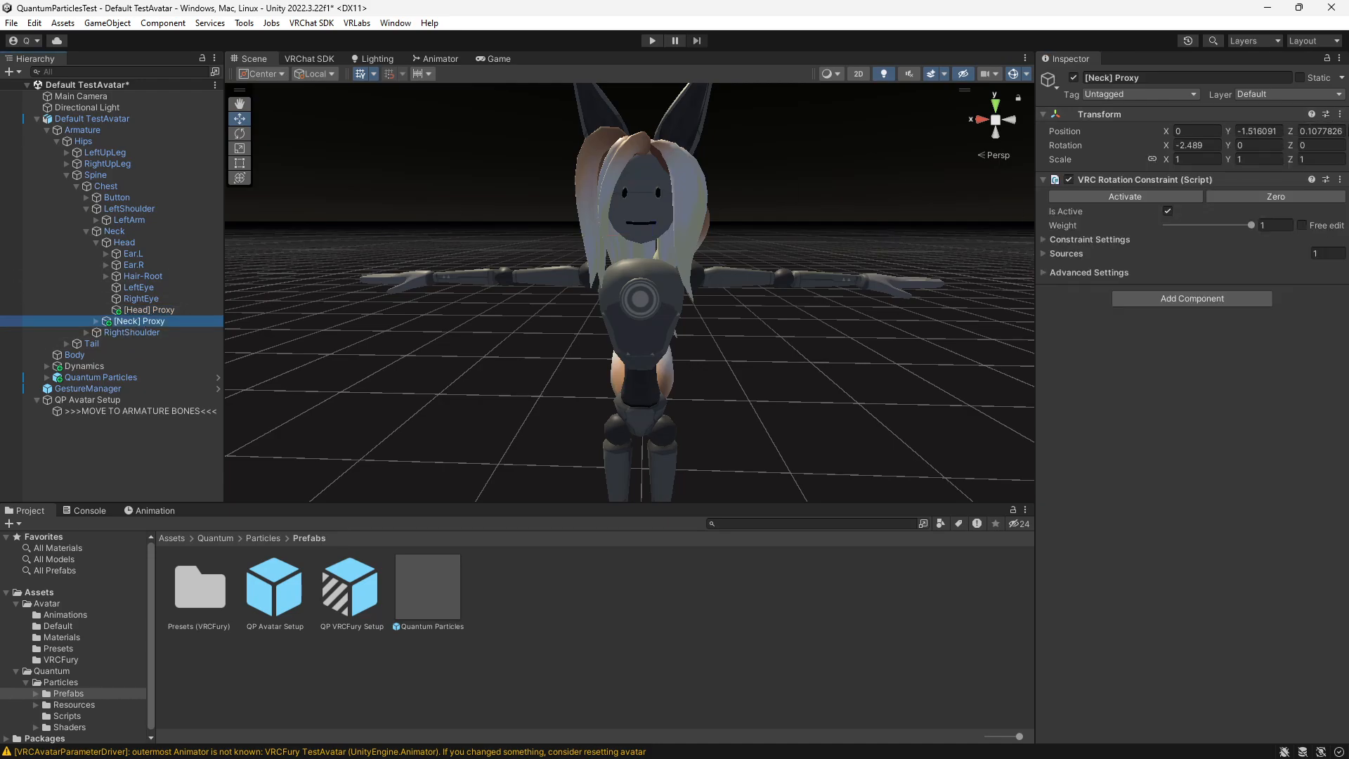
{"action": "left_click", "coordinate": [1340, 114]}
{"action": "left_click", "coordinate": [1225, 129]}
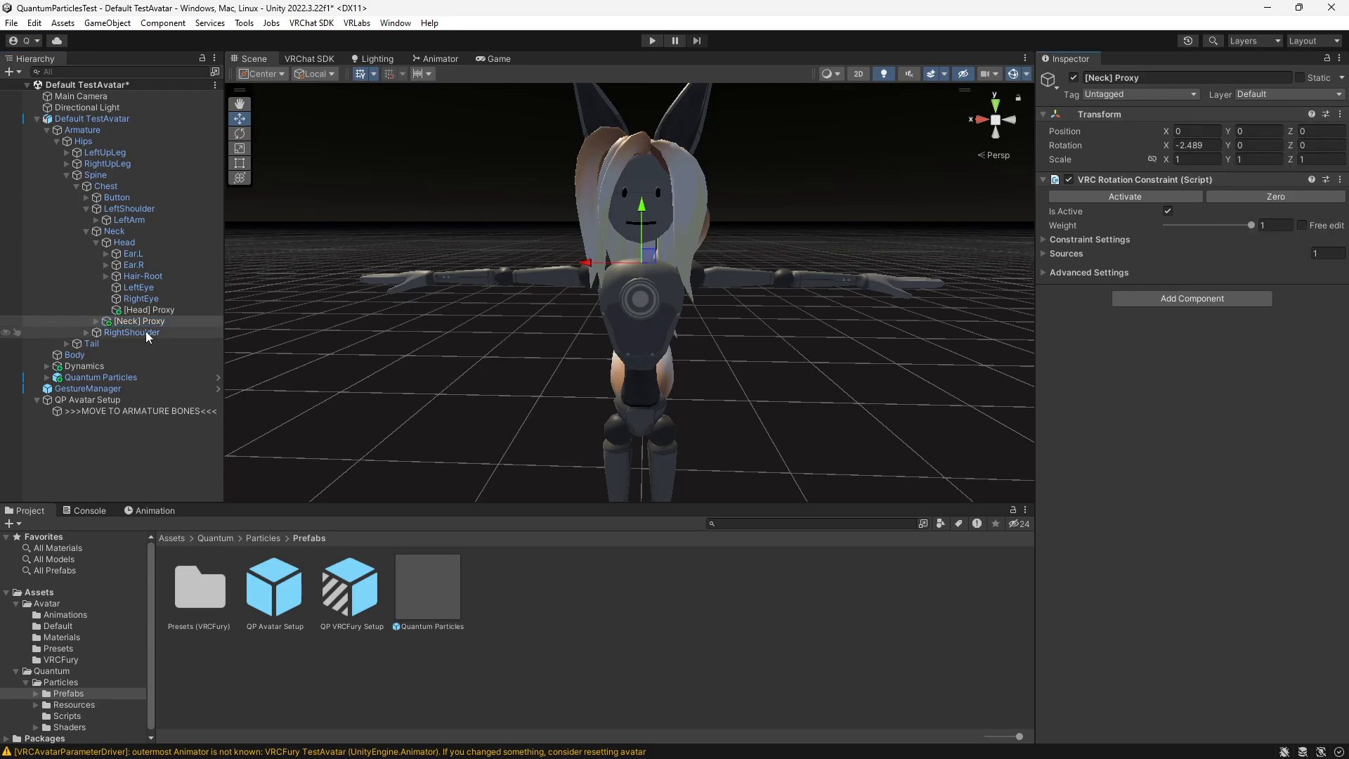
- Move the Desktop Anchor under [Neck] Proxy in front of the avatar, to about Y 0.207 and Z 0.792
{"action": "left_click", "coordinate": [97, 321]}
{"action": "left_click", "coordinate": [124, 333]}
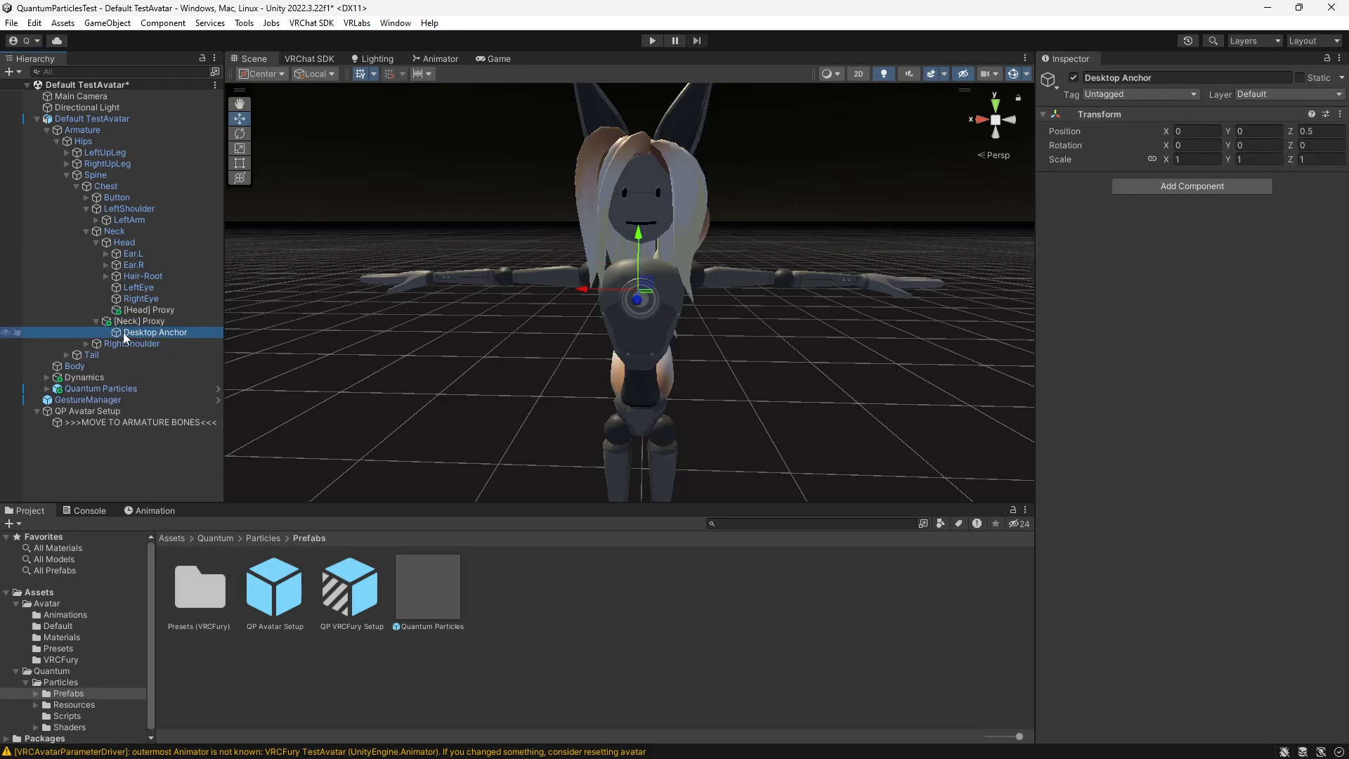
{"action": "left_click_drag", "start_coordinate": [667, 394], "coordinate": [731, 247], "text": "alt"}
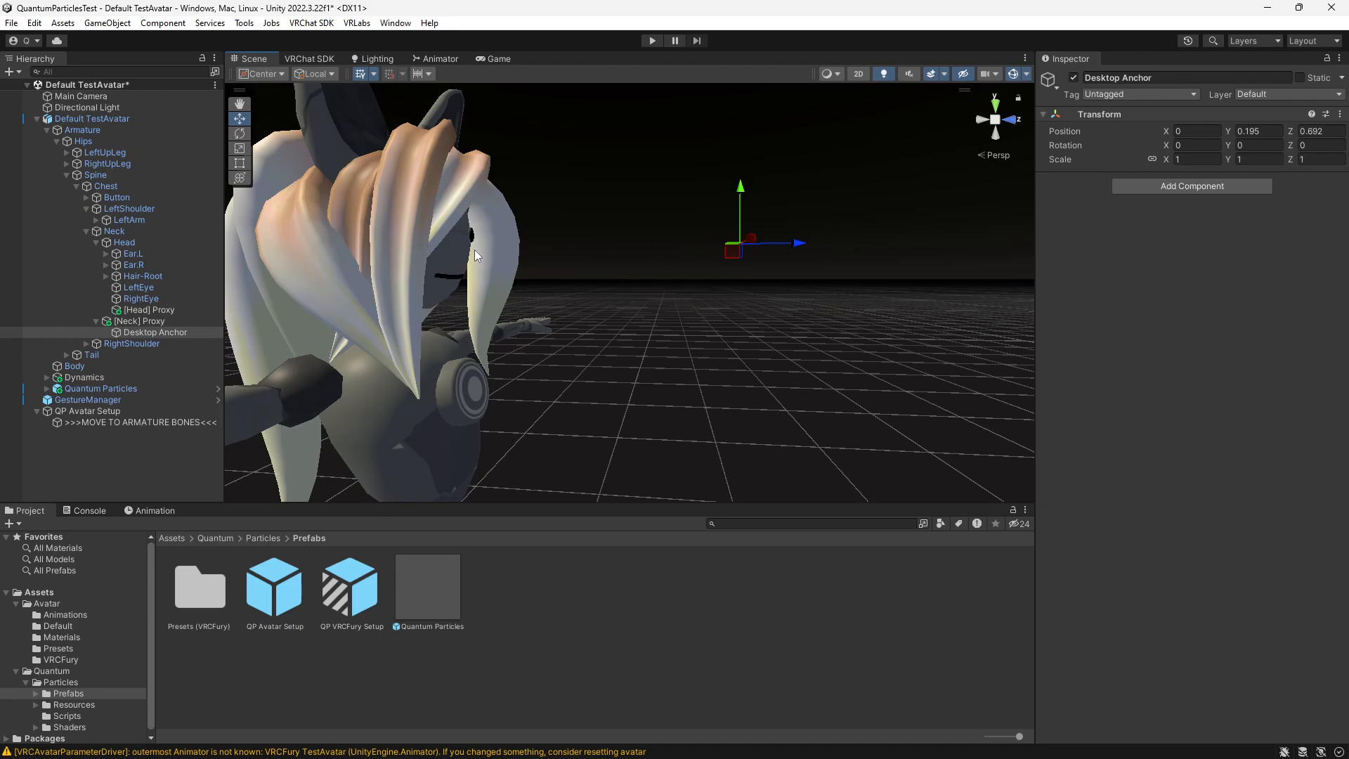
{"action": "left_click_drag", "start_coordinate": [729, 258], "coordinate": [789, 251]}
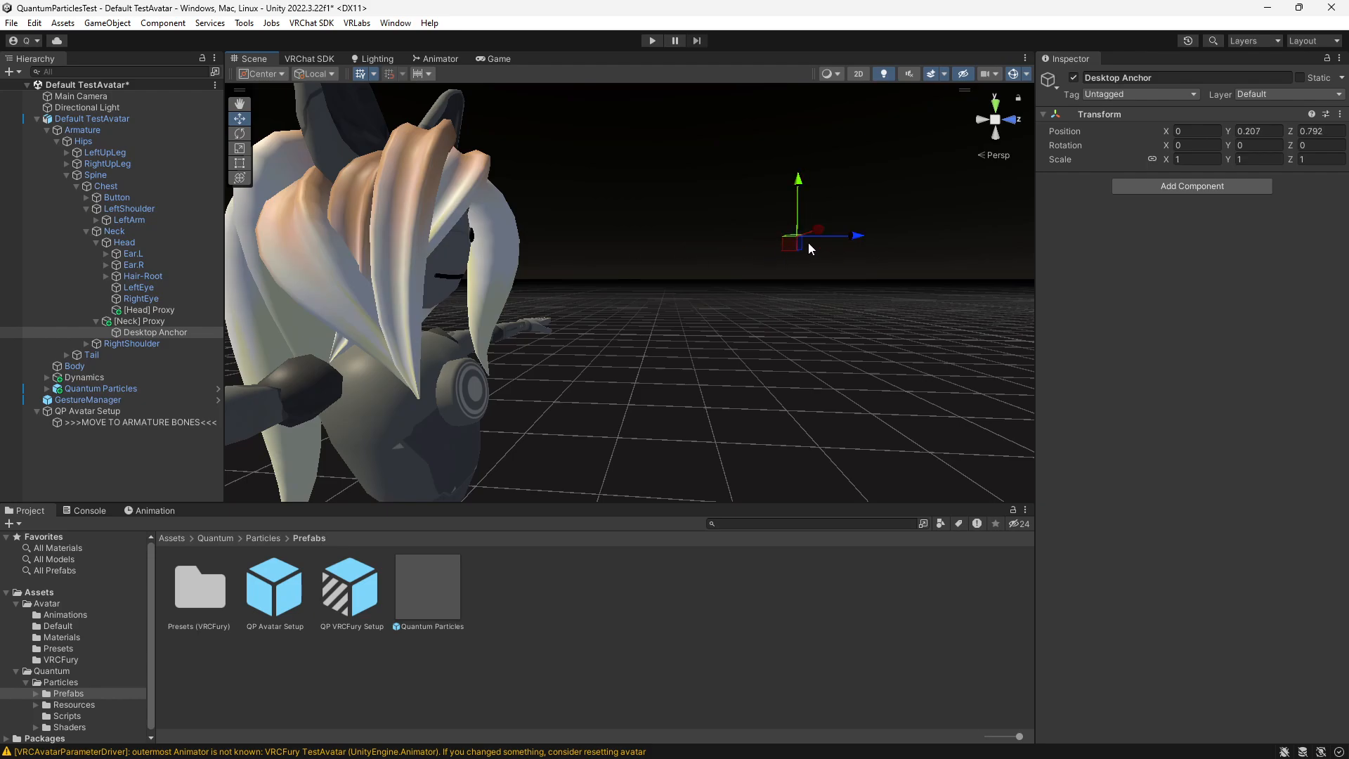
{"action": "middle_click_drag", "start_coordinate": [810, 244], "coordinate": [770, 253]}
{"action": "left_click_drag", "start_coordinate": [793, 329], "coordinate": [609, 366], "text": "alt"}
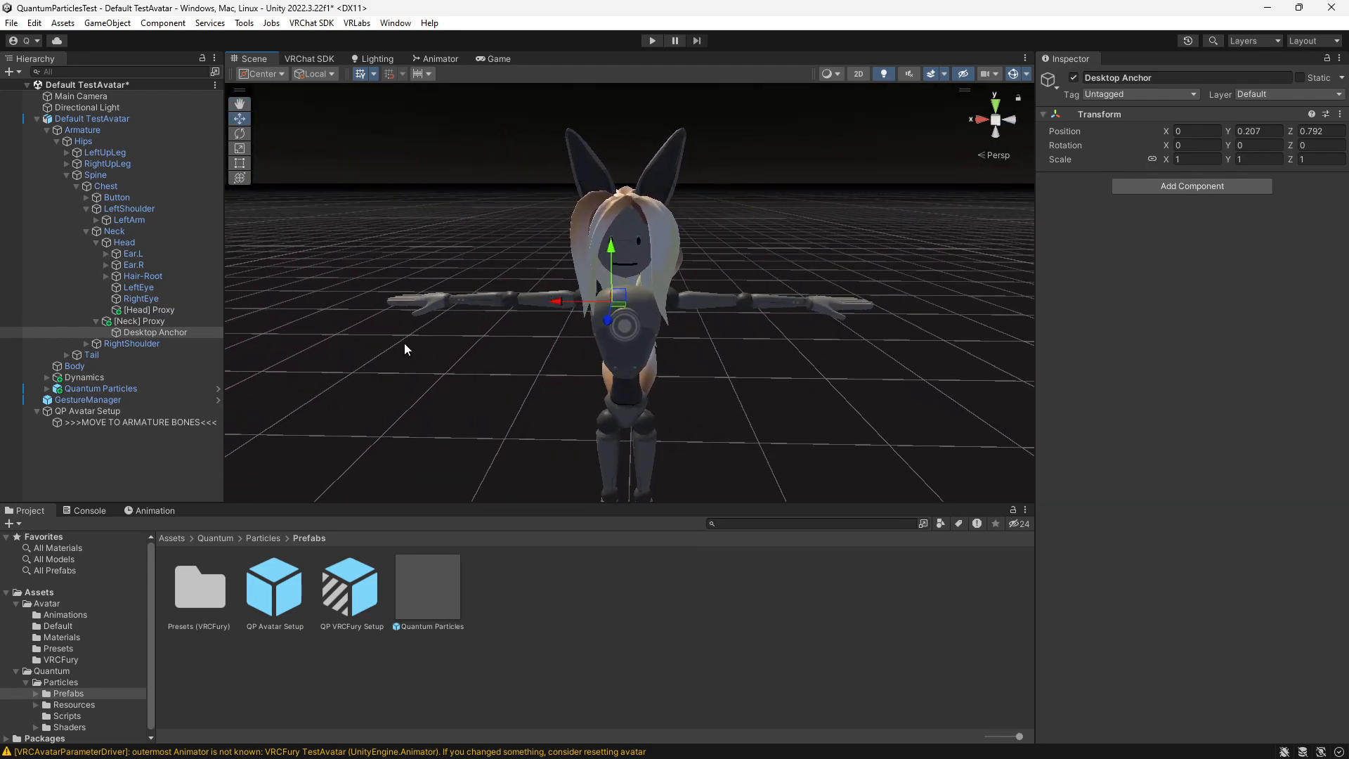
- Delete the leftover QP Avatar Setup object from the scene
{"action": "left_click", "coordinate": [92, 414]}
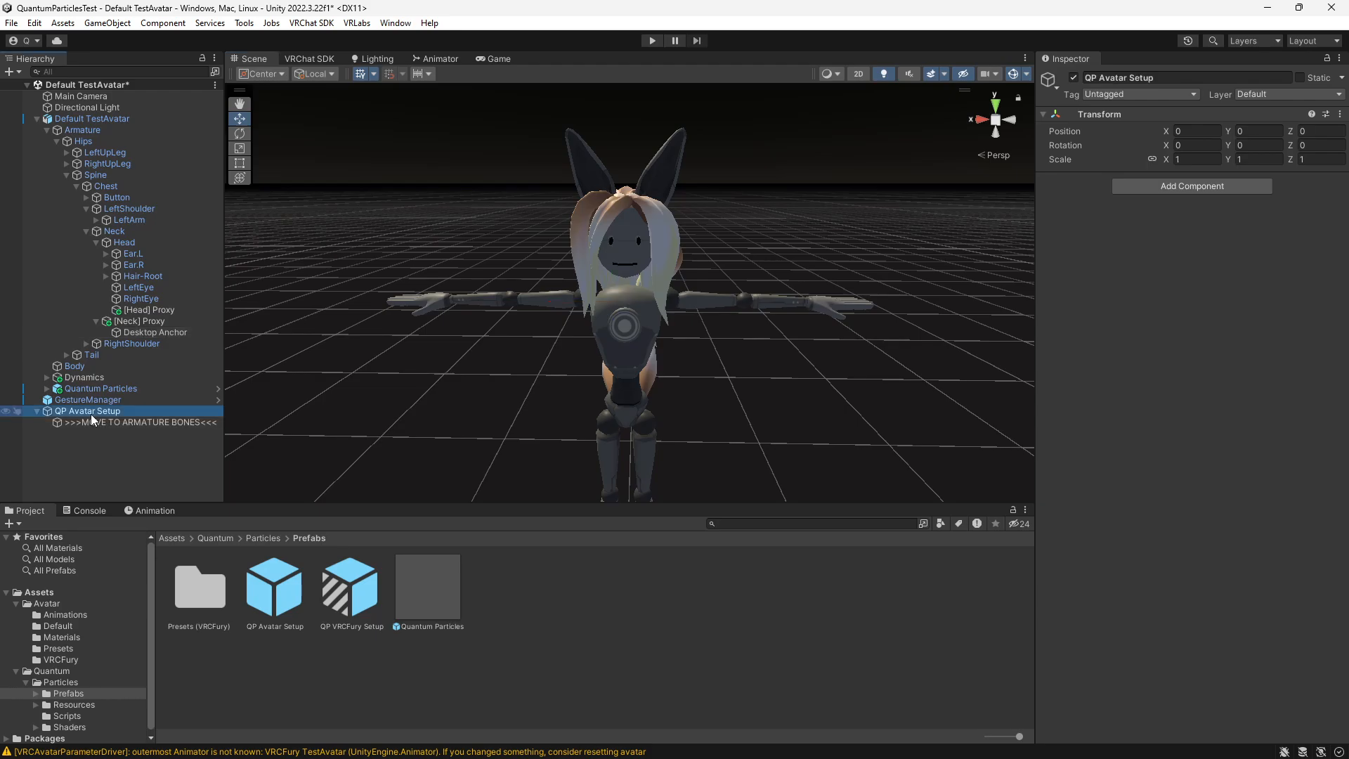
{"action": "key", "text": "Delete"}
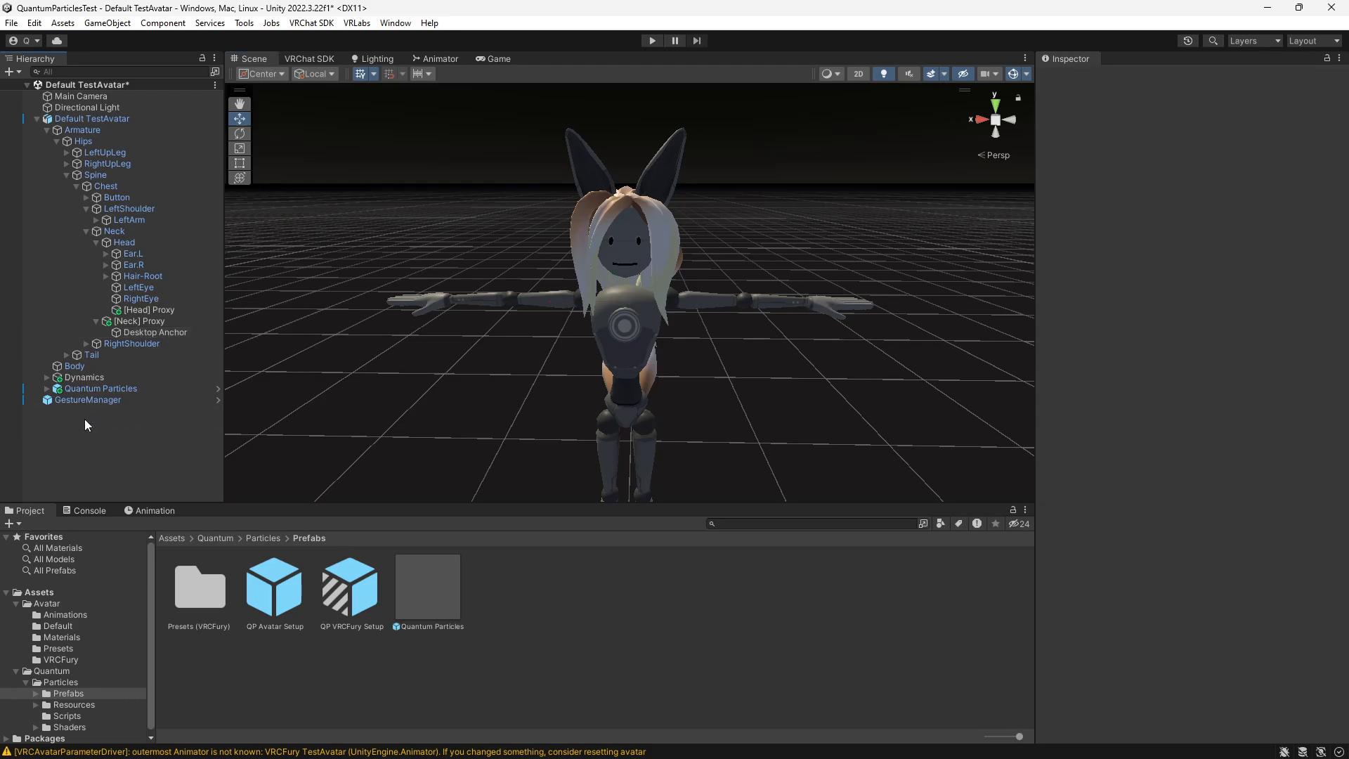
- Locate the FX controller asset assigned in Default TestAvatar's playable layers
{"action": "left_click", "coordinate": [109, 120]}
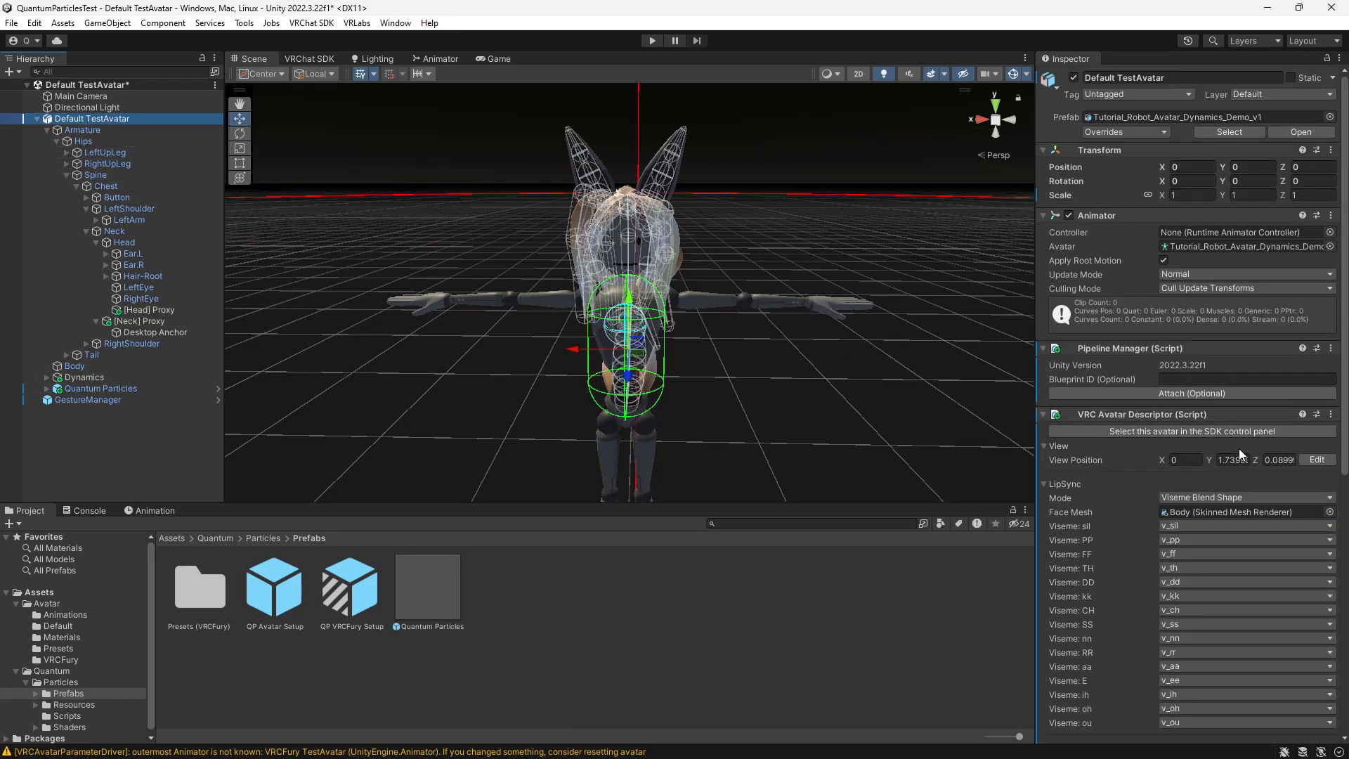
{"action": "scroll", "coordinate": [1133, 399], "scroll_direction": "down", "scroll_amount": 10}
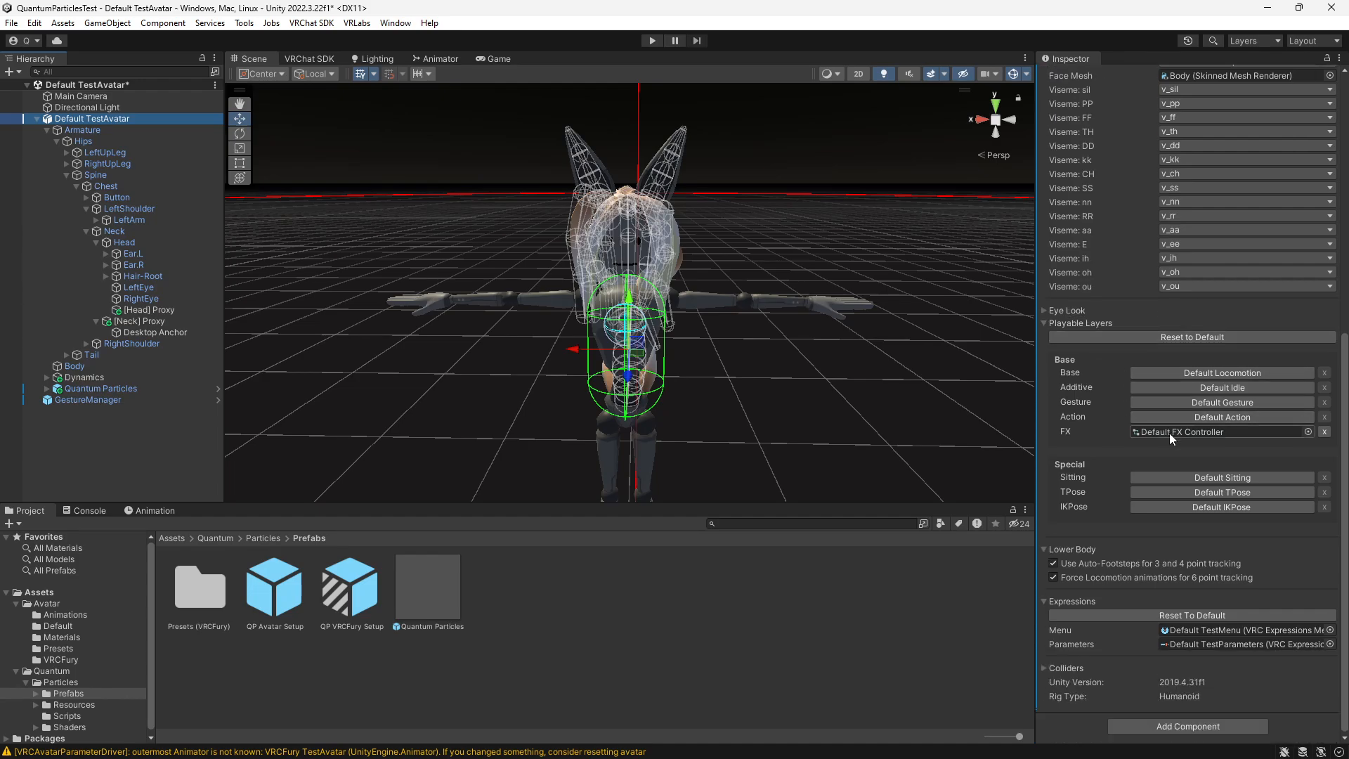
{"action": "left_click", "coordinate": [1170, 433]}
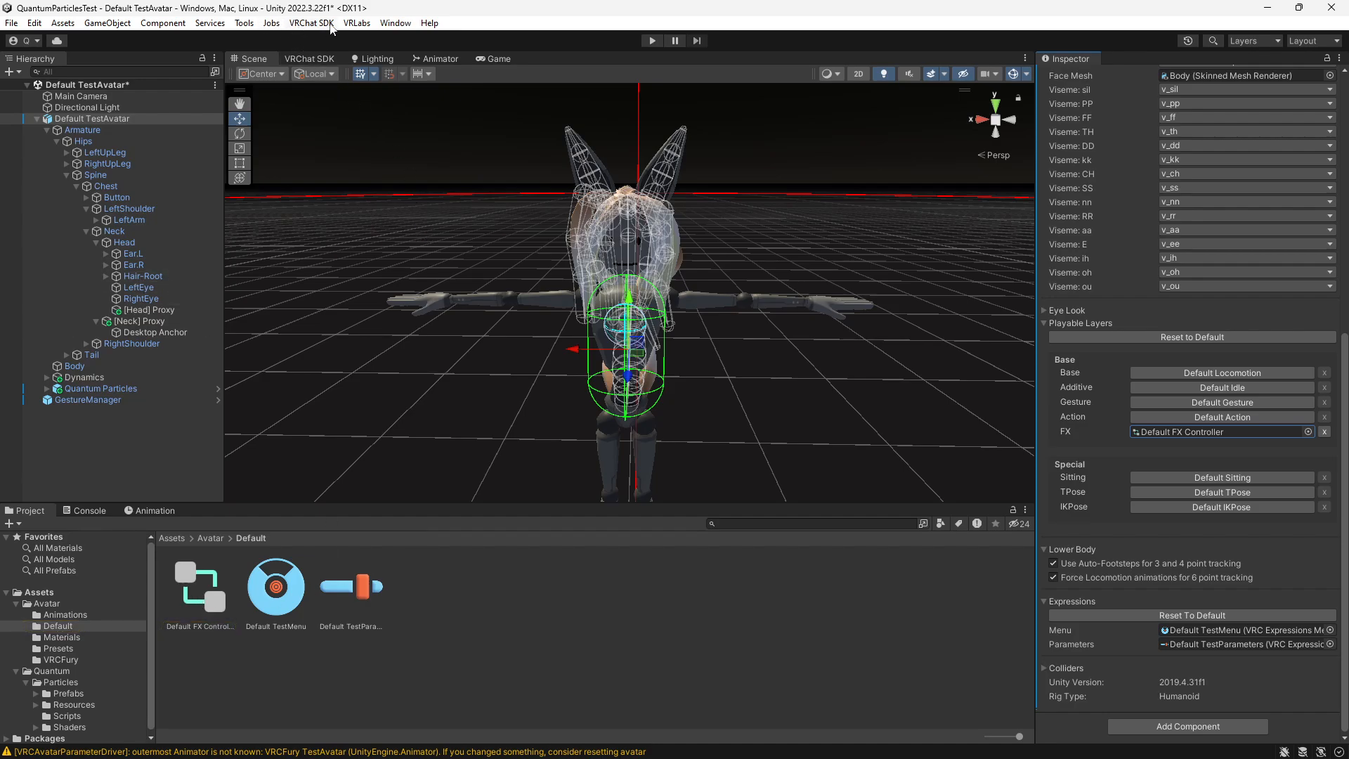
- Load Default TestAvatar into the VRLabs Avatars 3.0 Manager and expand its FX layer
{"action": "left_click", "coordinate": [366, 26]}
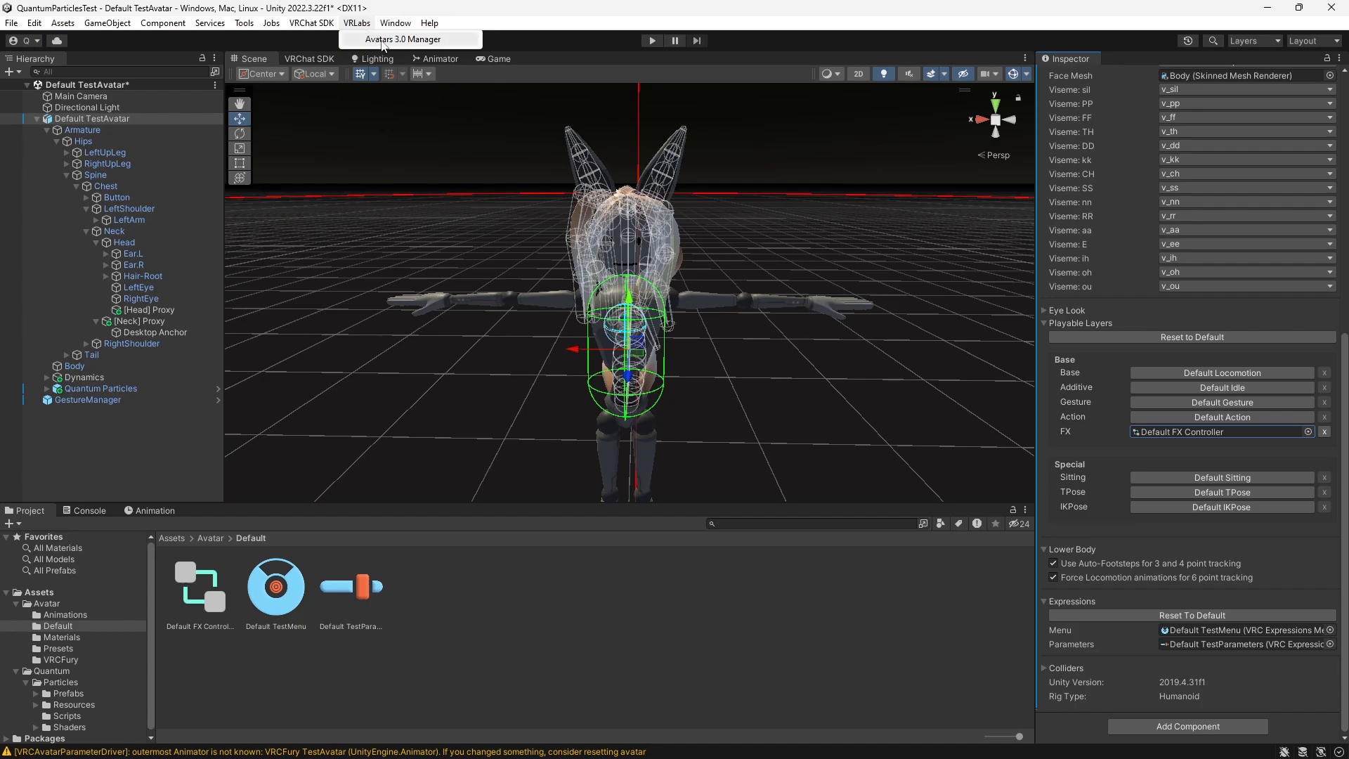
{"action": "left_click", "coordinate": [383, 40]}
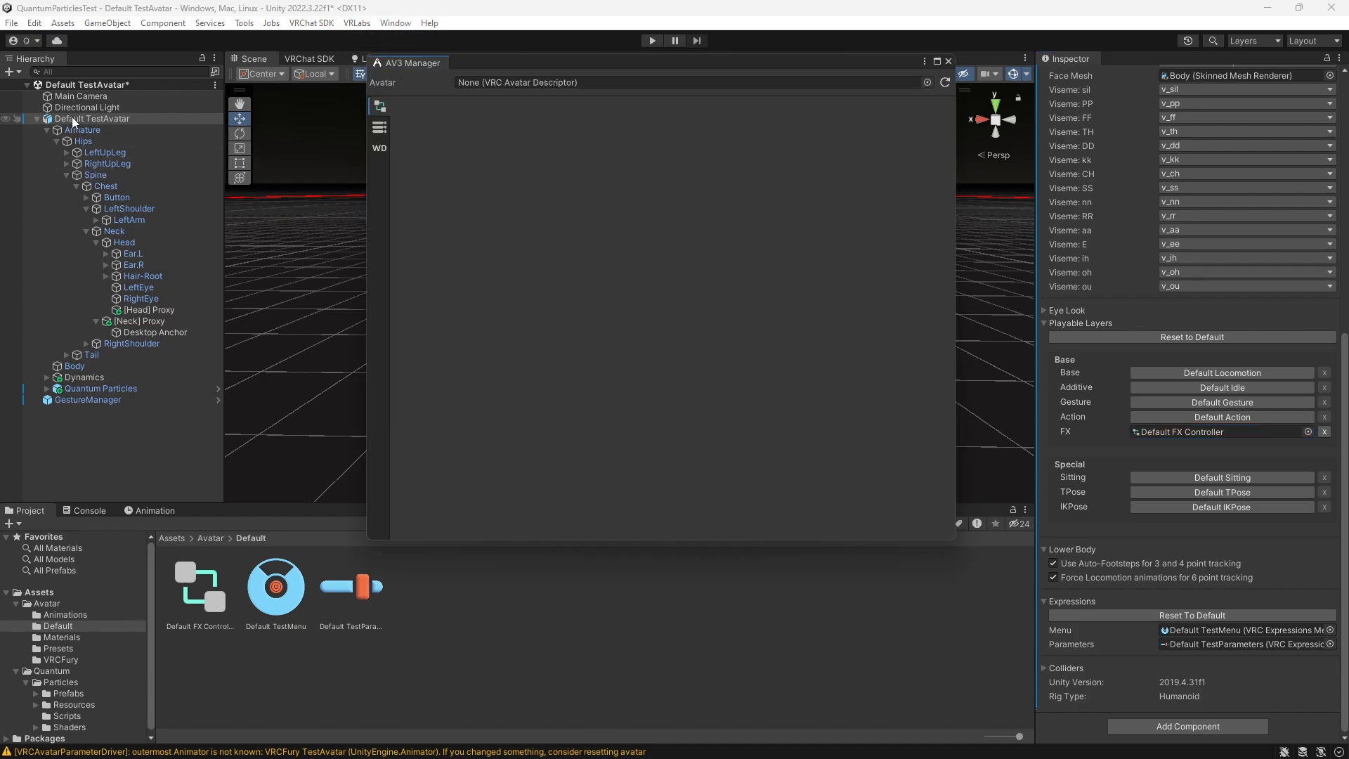
{"action": "left_click_drag", "start_coordinate": [73, 121], "coordinate": [499, 84]}
{"action": "left_click", "coordinate": [405, 250]}
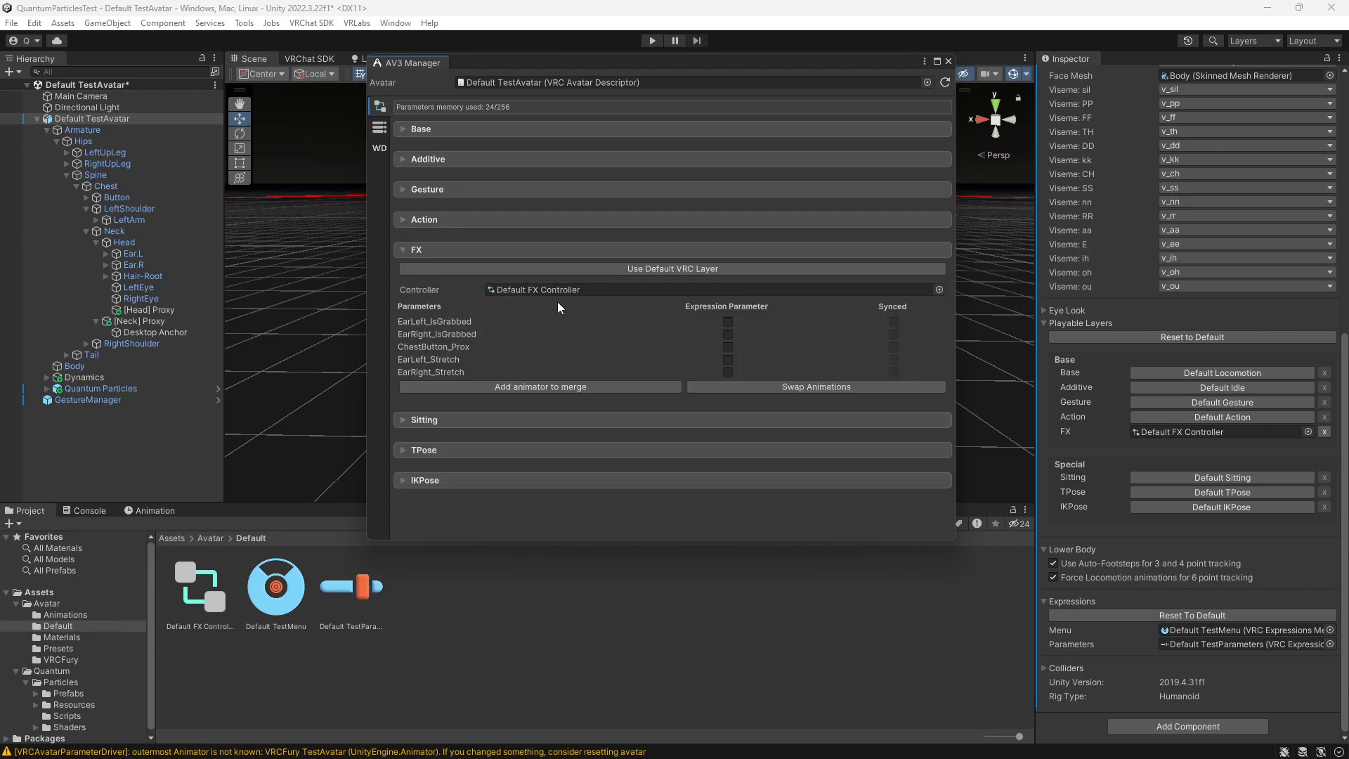
- Merge the Quantum Particles FX animator from Resources/Expressions with the avatar's FX controller, using the merge-on-new option
{"action": "left_click", "coordinate": [516, 385]}
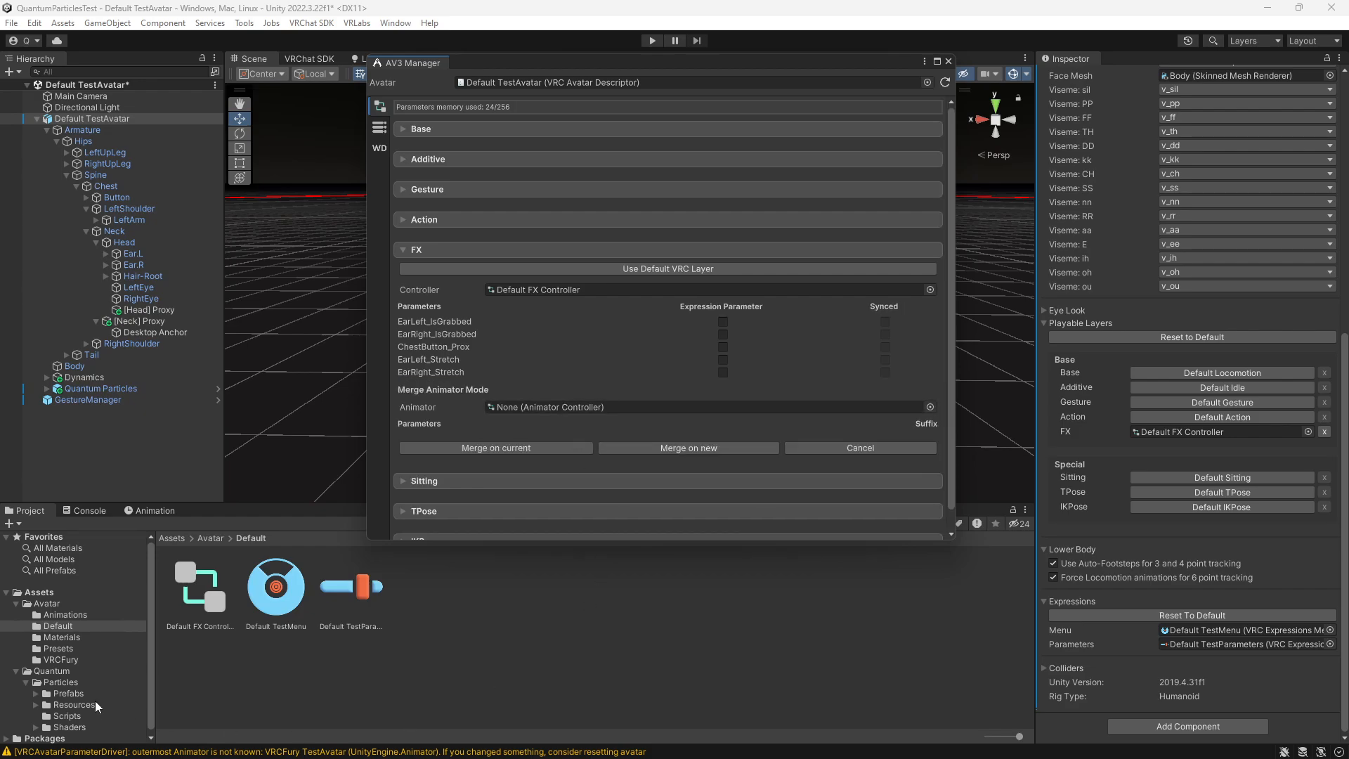
{"action": "scroll", "coordinate": [45, 686], "scroll_direction": "down", "scroll_amount": 1}
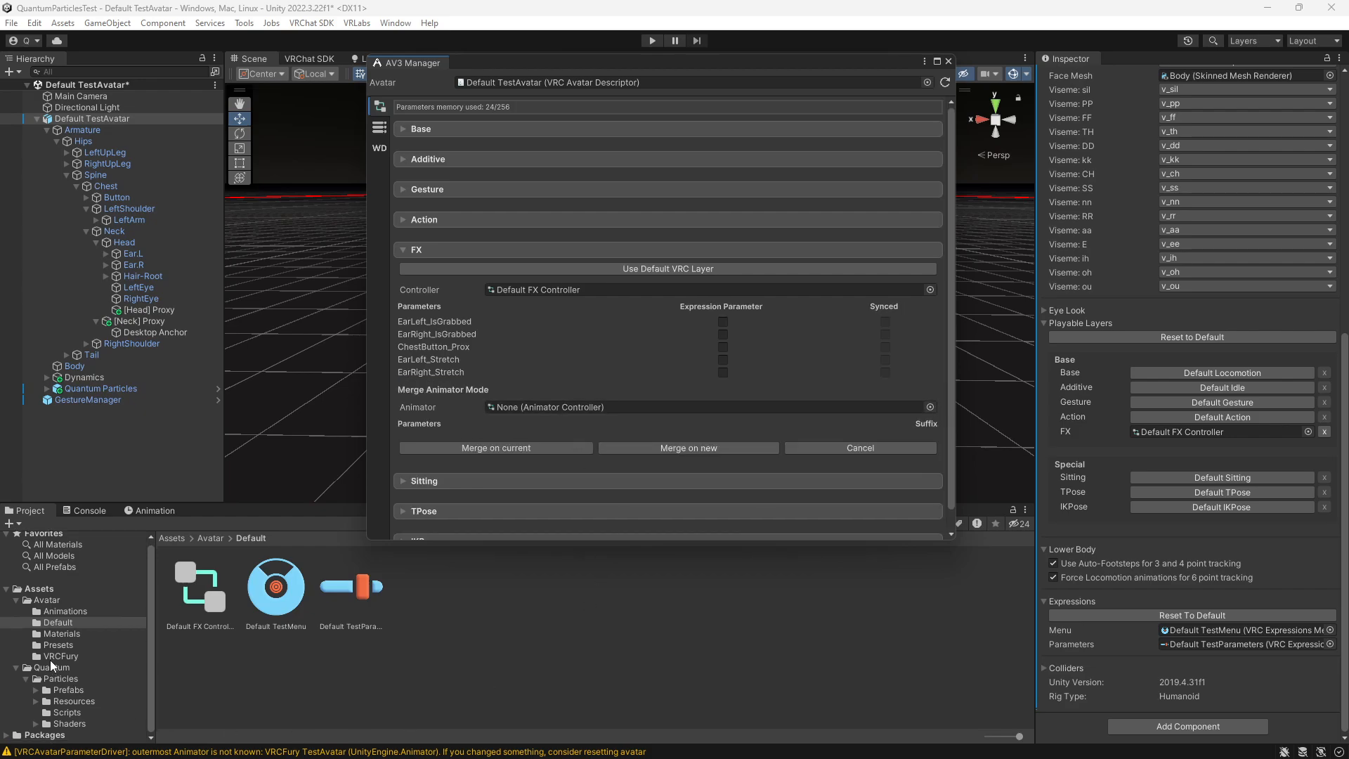
{"action": "left_click", "coordinate": [36, 701]}
{"action": "scroll", "coordinate": [55, 705], "scroll_direction": "down", "scroll_amount": 3}
{"action": "left_click", "coordinate": [85, 640]}
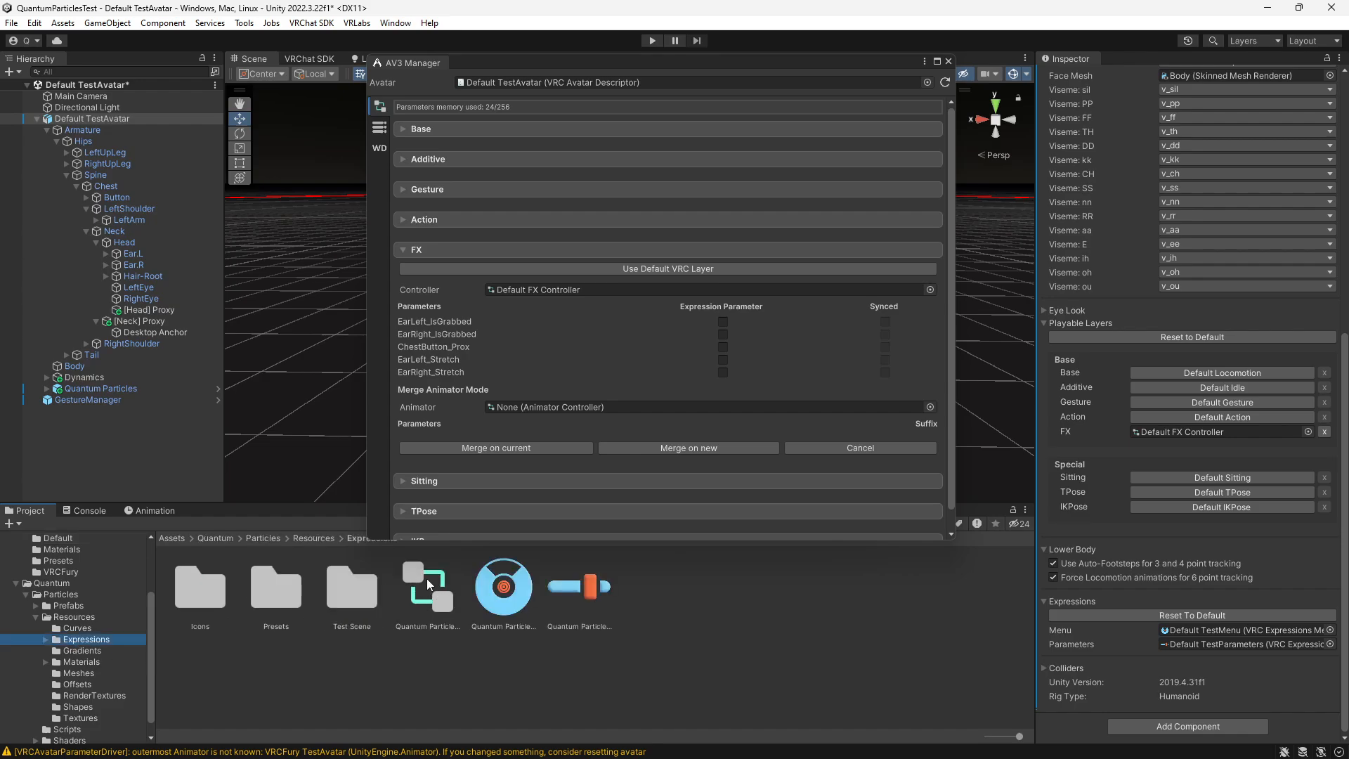
{"action": "left_click_drag", "start_coordinate": [427, 579], "coordinate": [532, 407]}
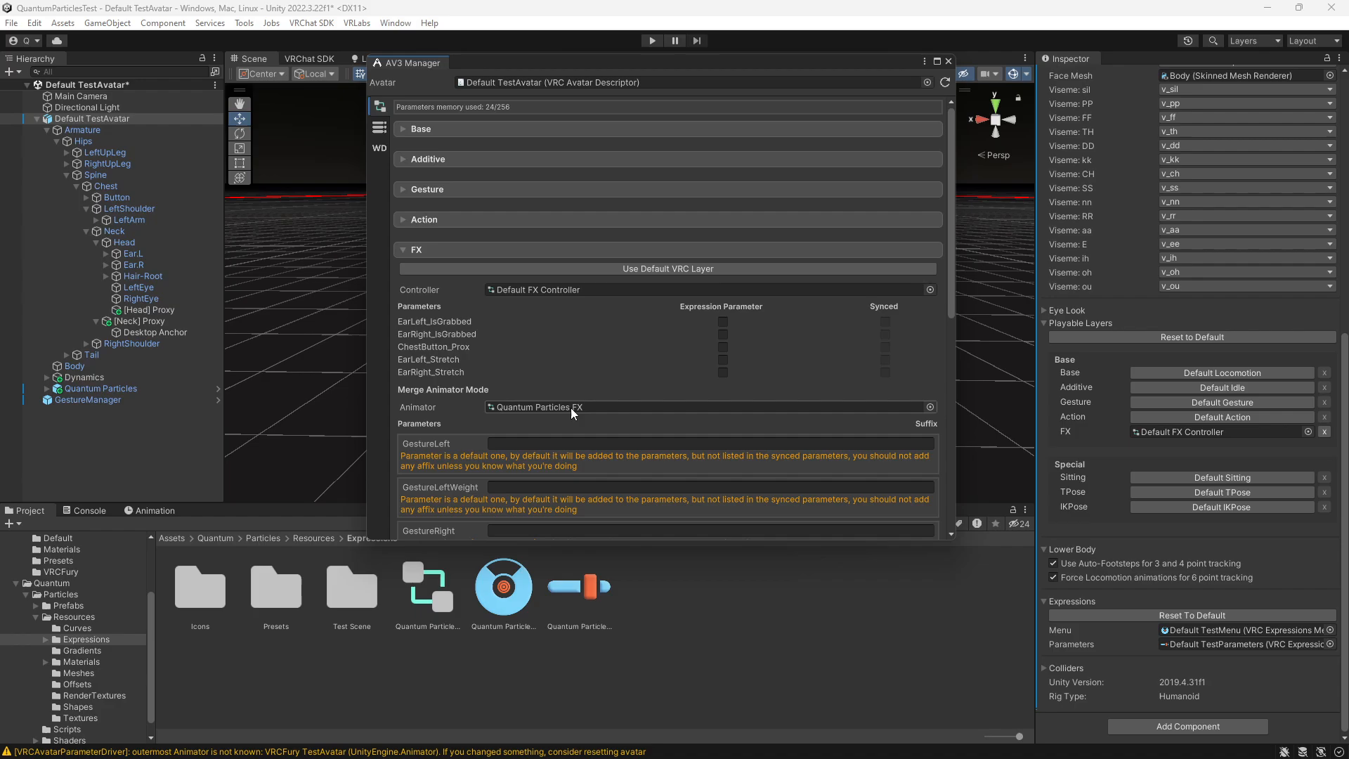
{"action": "scroll", "coordinate": [568, 399], "scroll_direction": "down", "scroll_amount": 9}
{"action": "scroll", "coordinate": [548, 294], "scroll_direction": "down", "scroll_amount": 2}
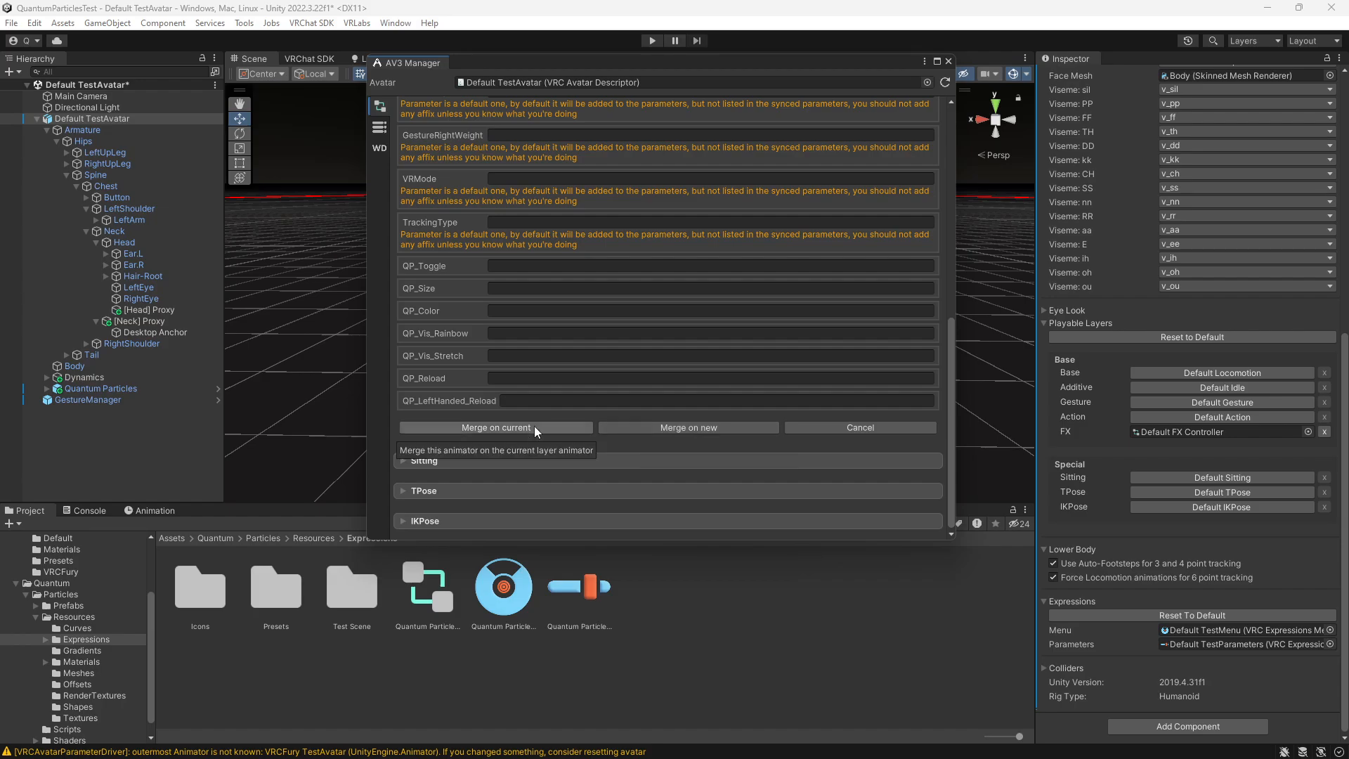
{"action": "left_click", "coordinate": [655, 429]}
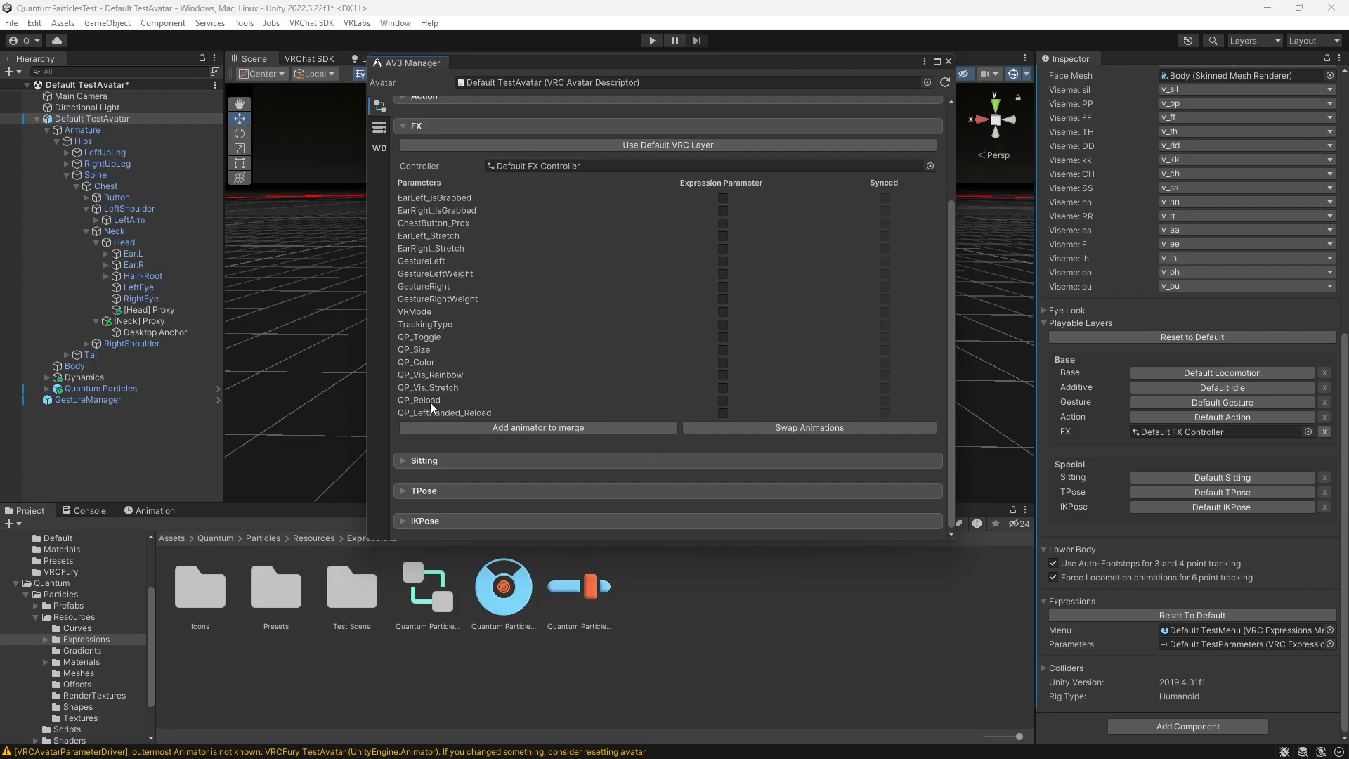
- Copy the Quantum Particles Parameters into the avatar's Default TestParameters with the Avatars 3.0 Manager
{"action": "left_click", "coordinate": [379, 129]}
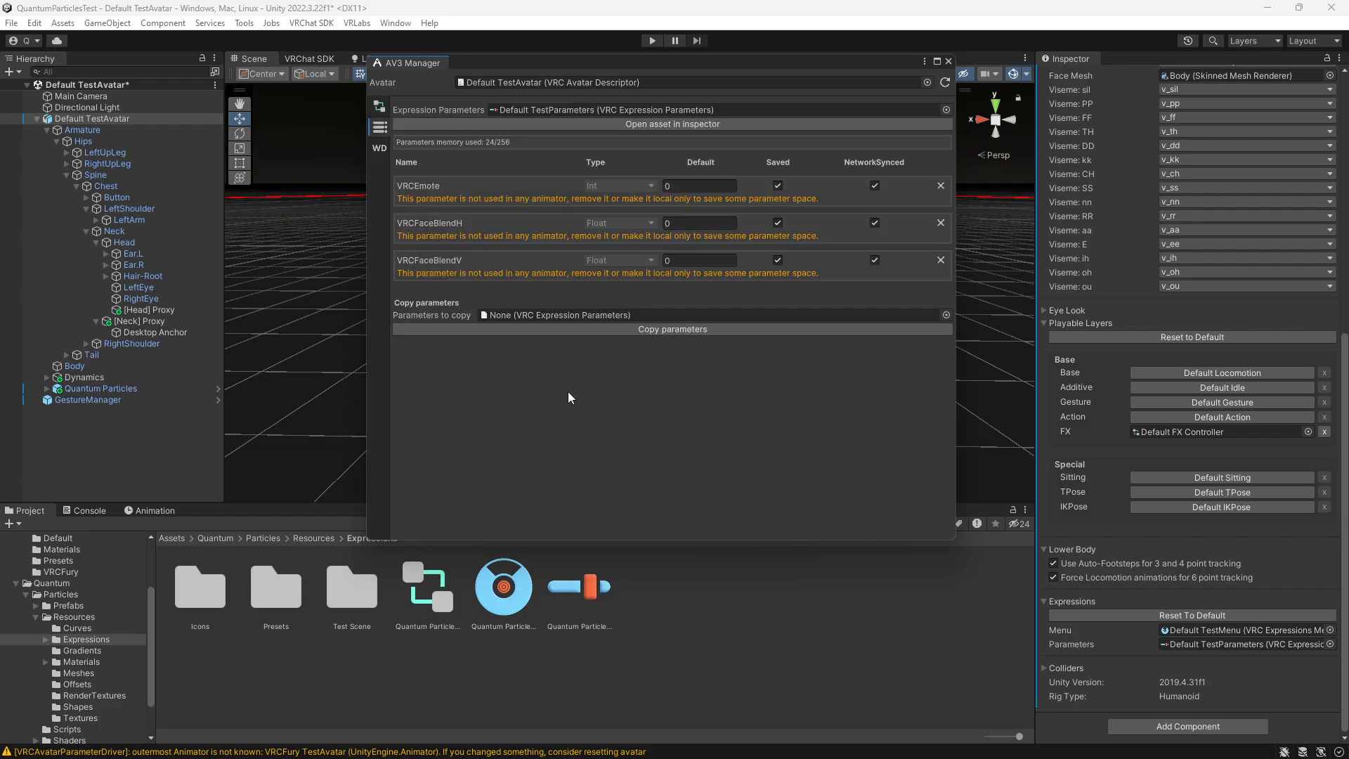
{"action": "left_click_drag", "start_coordinate": [580, 603], "coordinate": [489, 314]}
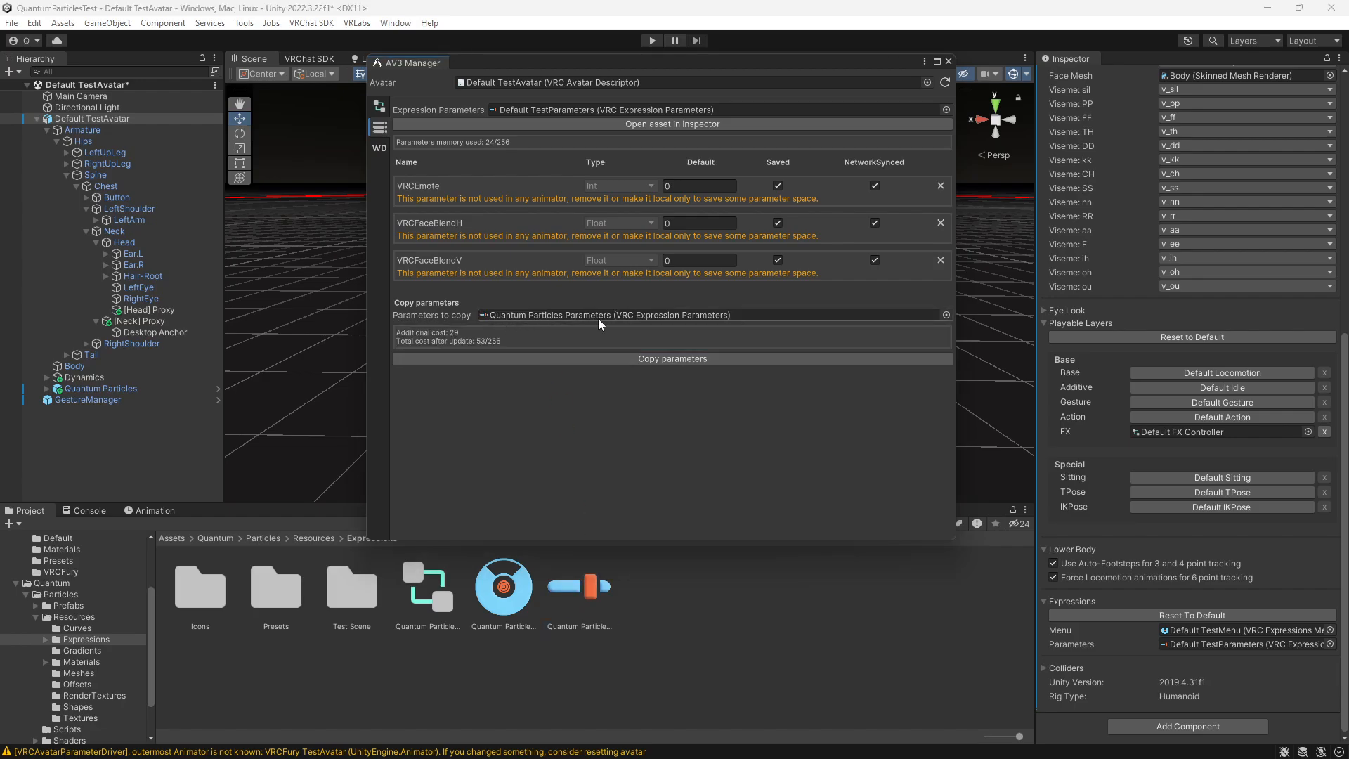
{"action": "left_click", "coordinate": [647, 359]}
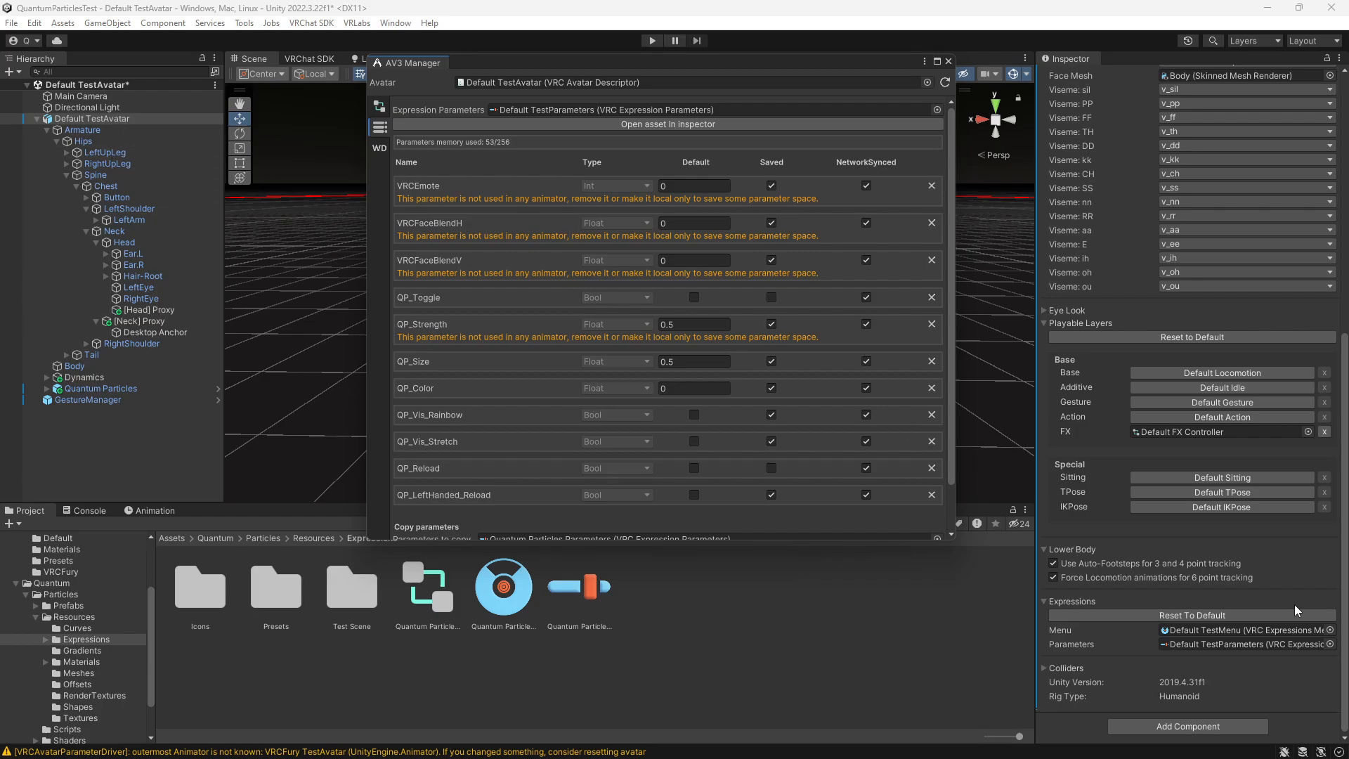
- Add a control named Particles with the particles icon to the avatar's Default TestMenu
{"action": "left_click", "coordinate": [1184, 640]}
{"action": "left_click", "coordinate": [289, 589]}
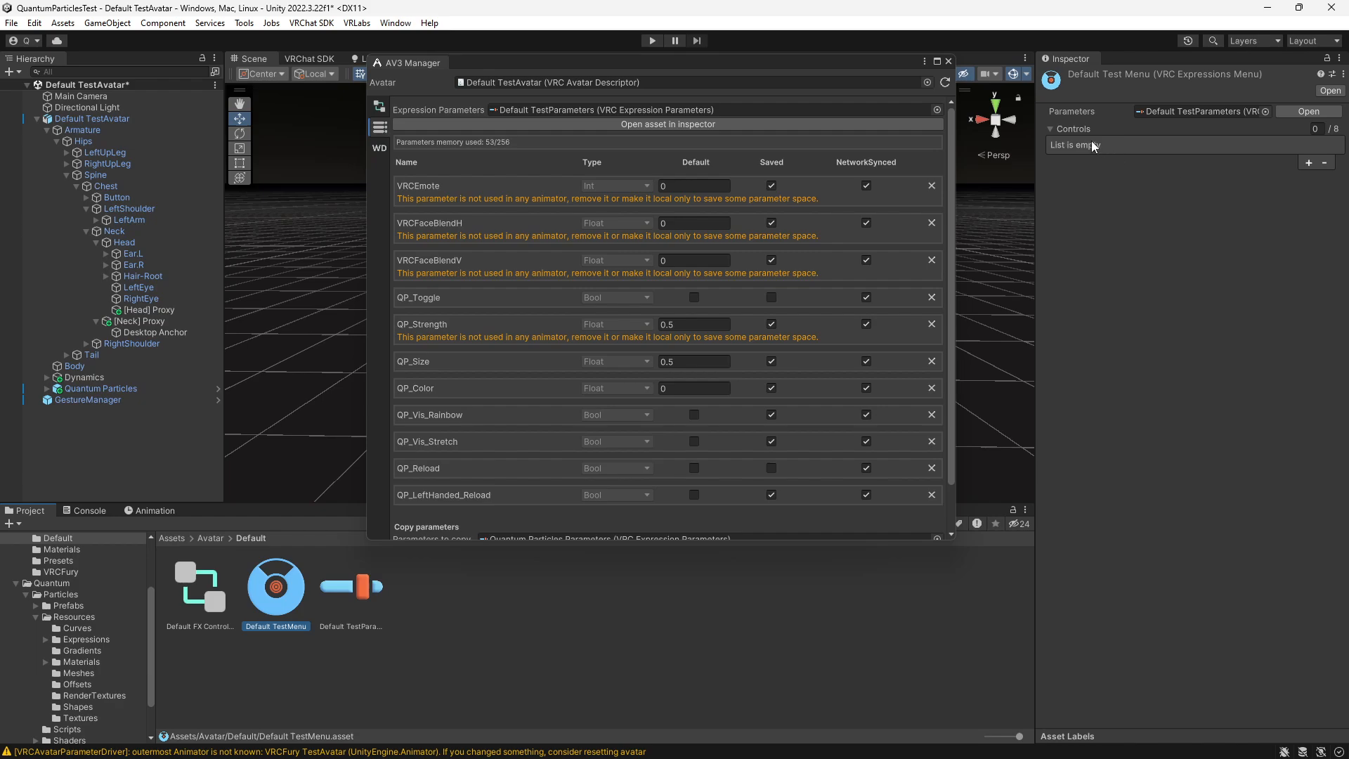
{"action": "left_click", "coordinate": [1309, 163]}
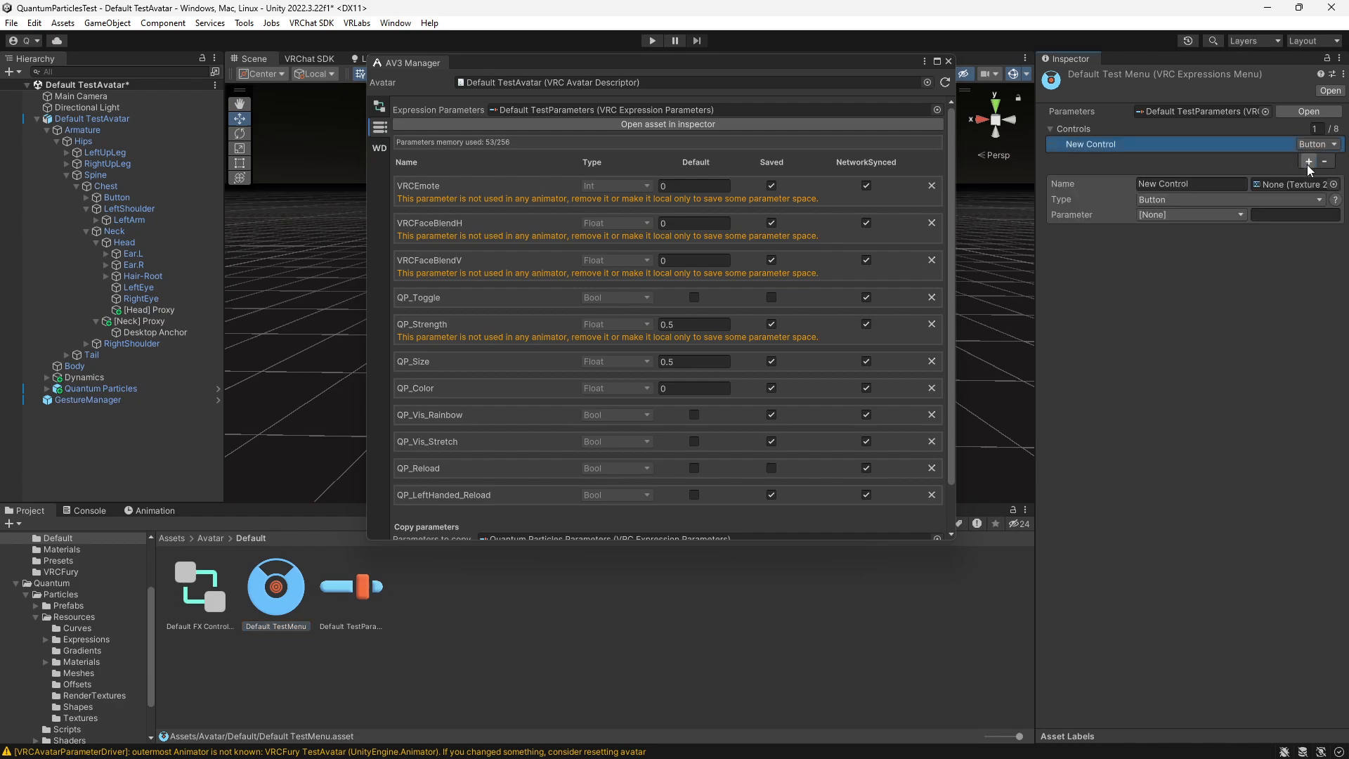
{"action": "left_click", "coordinate": [1199, 180]}
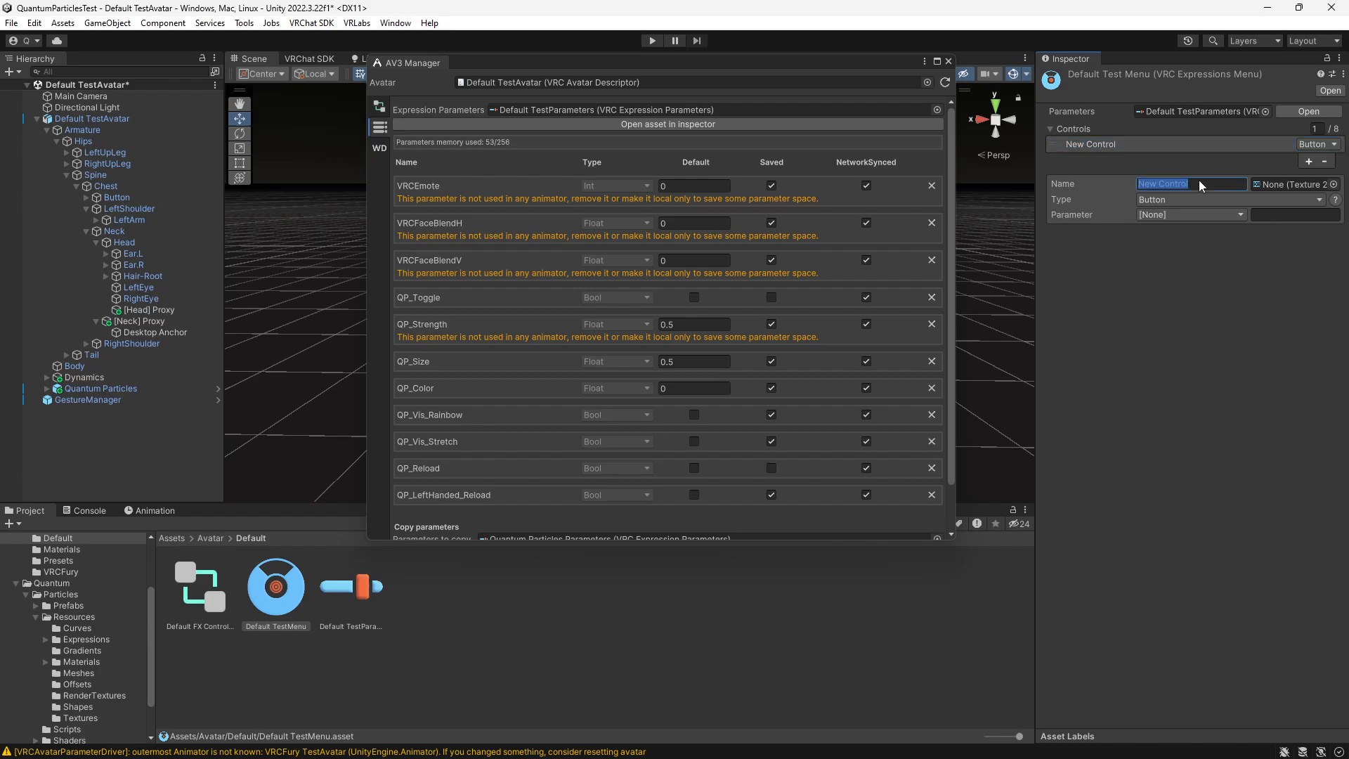
{"action": "type", "text": "Particle"}
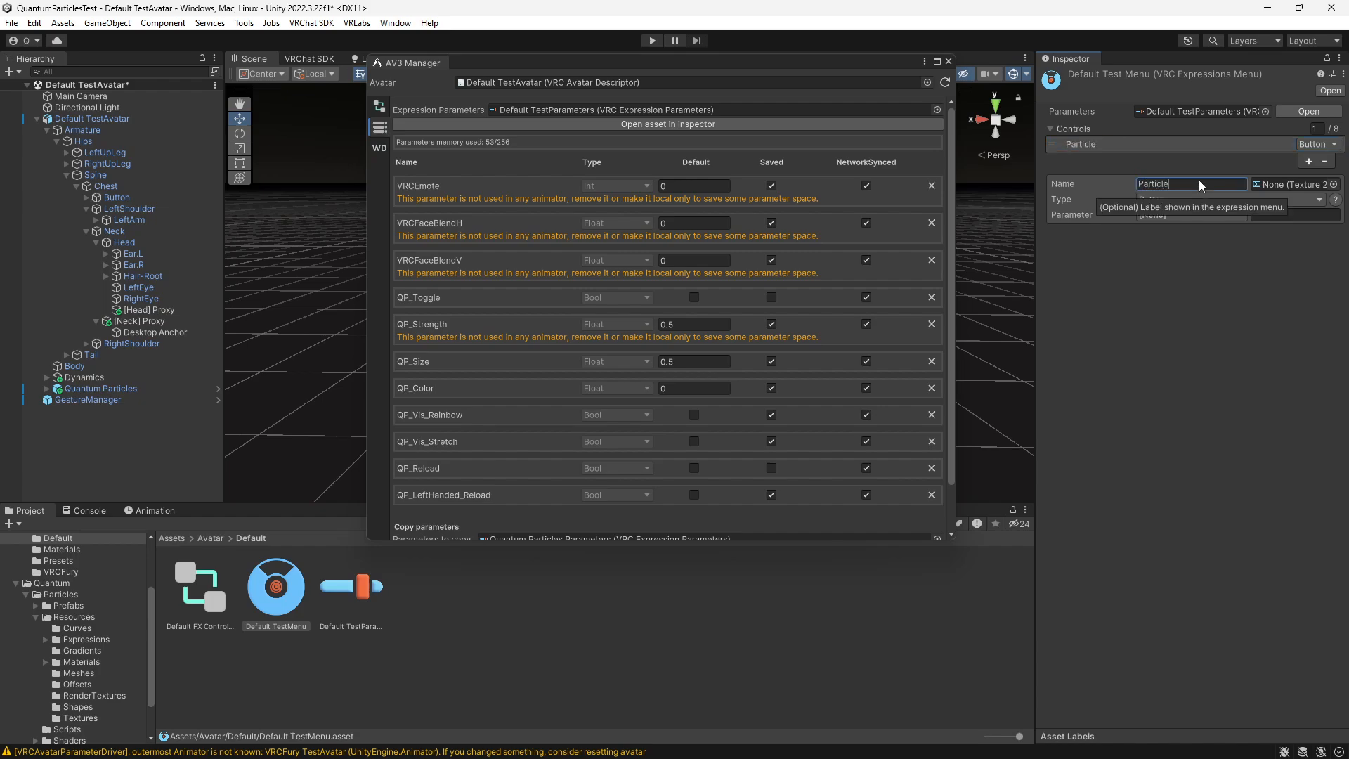
{"action": "type", "text": "s"}
{"action": "left_click", "coordinate": [1333, 184]}
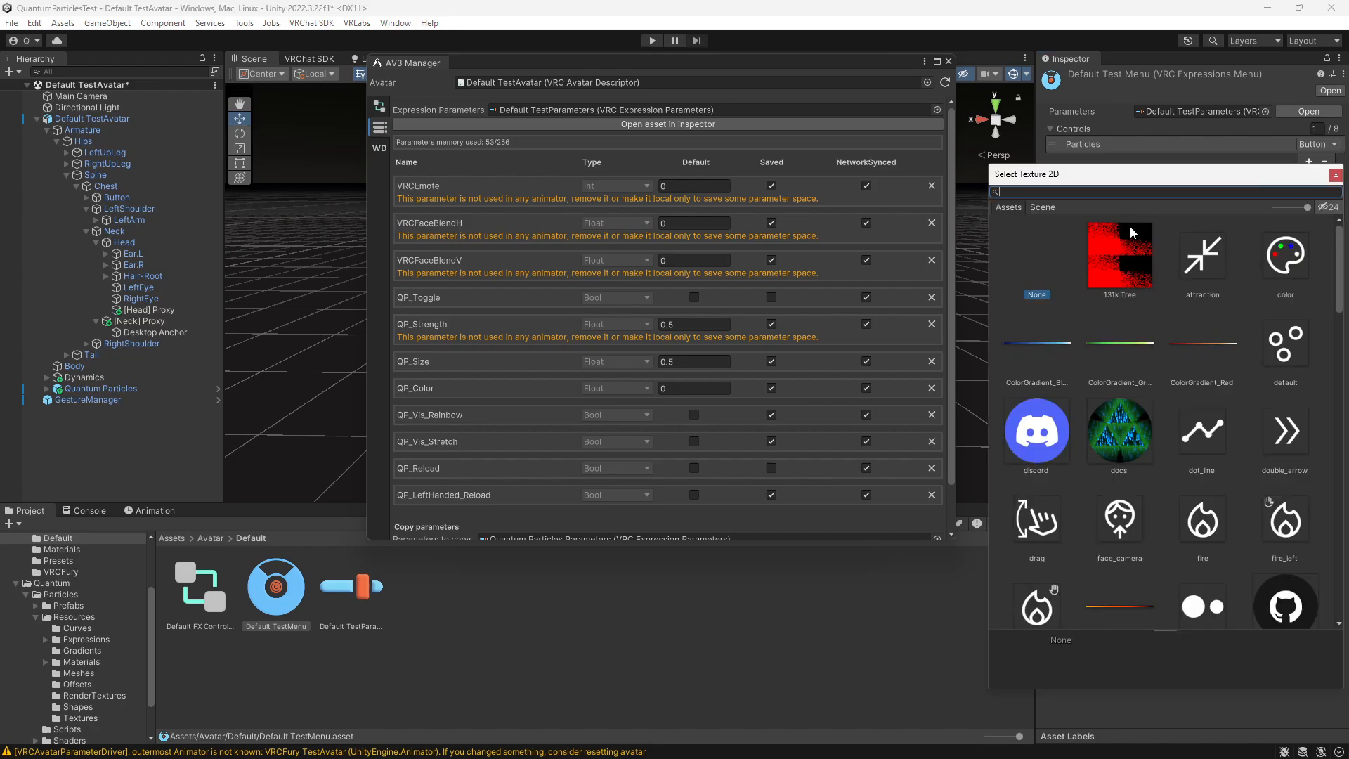
{"action": "scroll", "coordinate": [1117, 416], "scroll_direction": "down", "scroll_amount": 4}
{"action": "double_click", "coordinate": [1041, 358]}
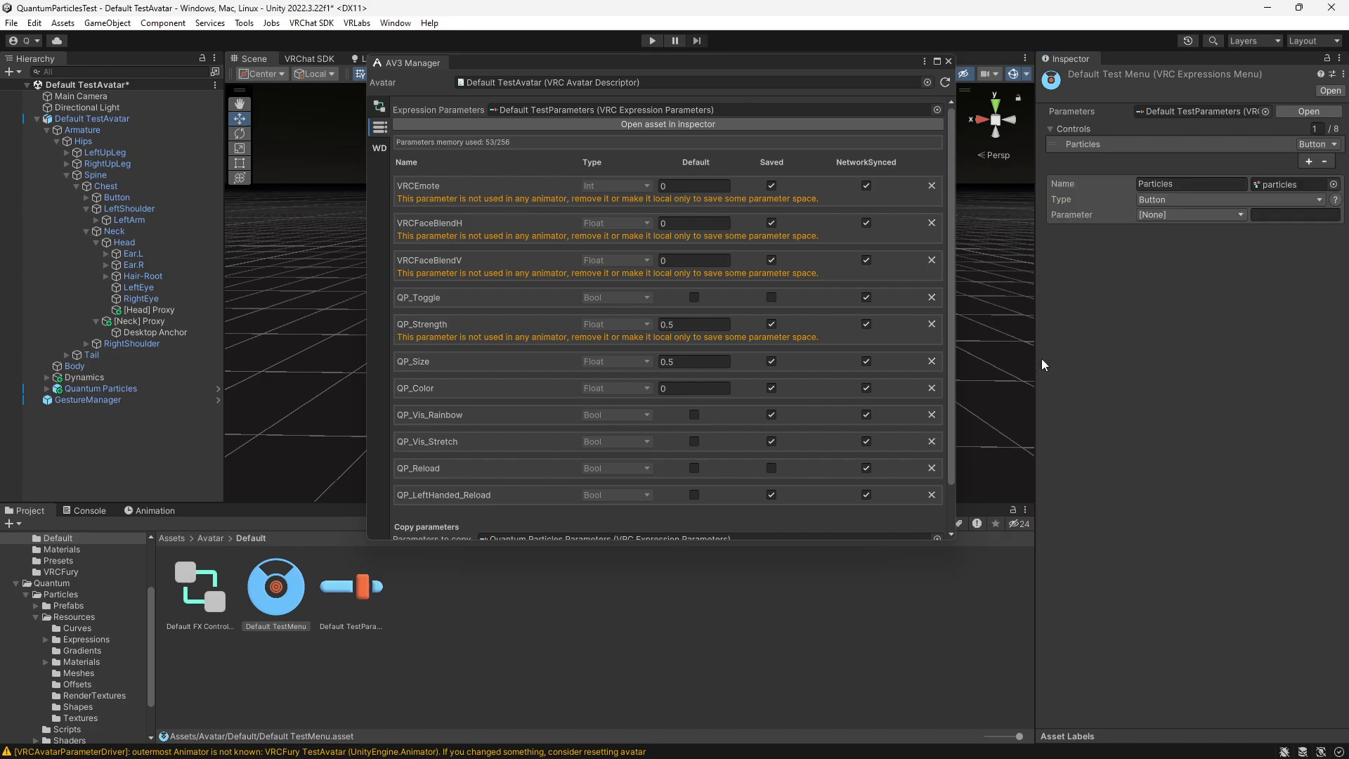
- Make the Particles control a SubMenu that links to Quantum Particles Menu, and close the AV3 Manager
{"action": "left_click", "coordinate": [1208, 201]}
{"action": "left_click", "coordinate": [1181, 248]}
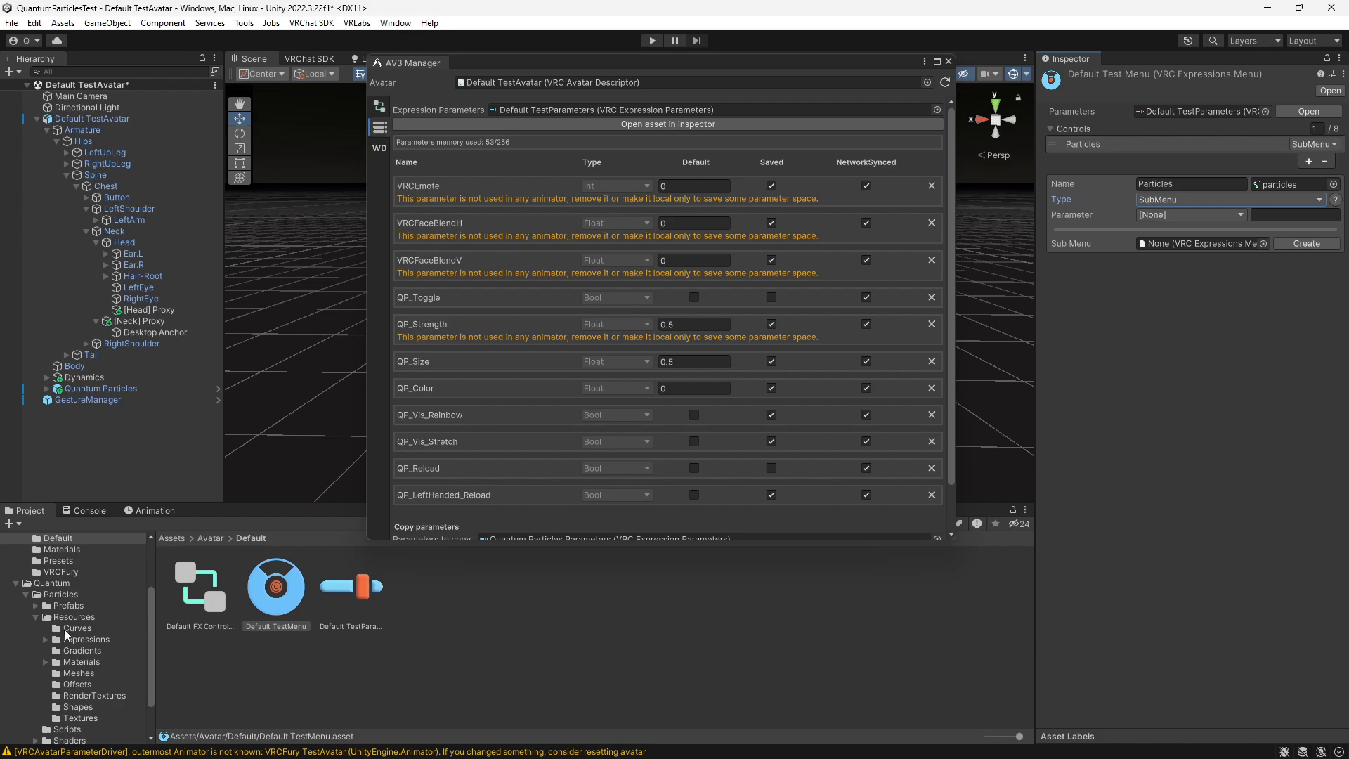
{"action": "scroll", "coordinate": [67, 632], "scroll_direction": "down", "scroll_amount": 2}
{"action": "left_click", "coordinate": [85, 597]}
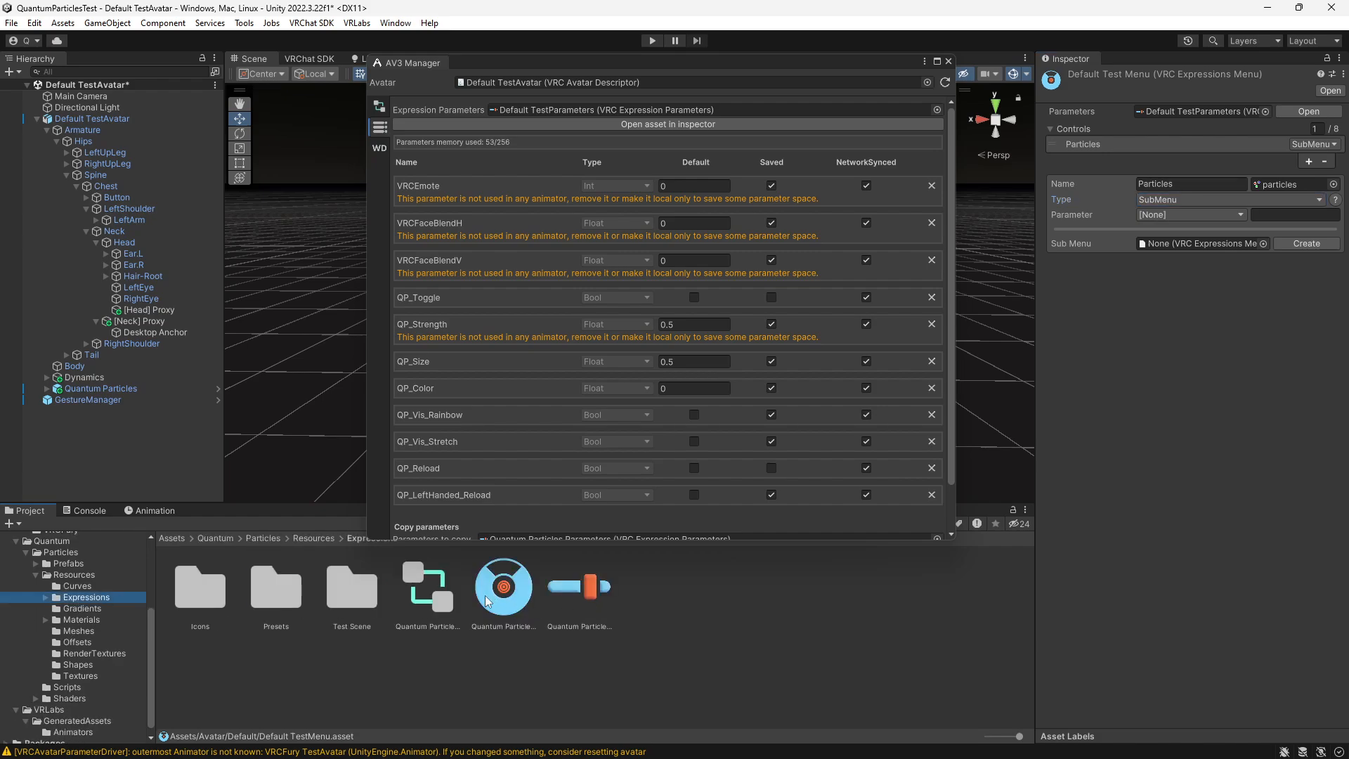
{"action": "left_click_drag", "start_coordinate": [492, 601], "coordinate": [1191, 248]}
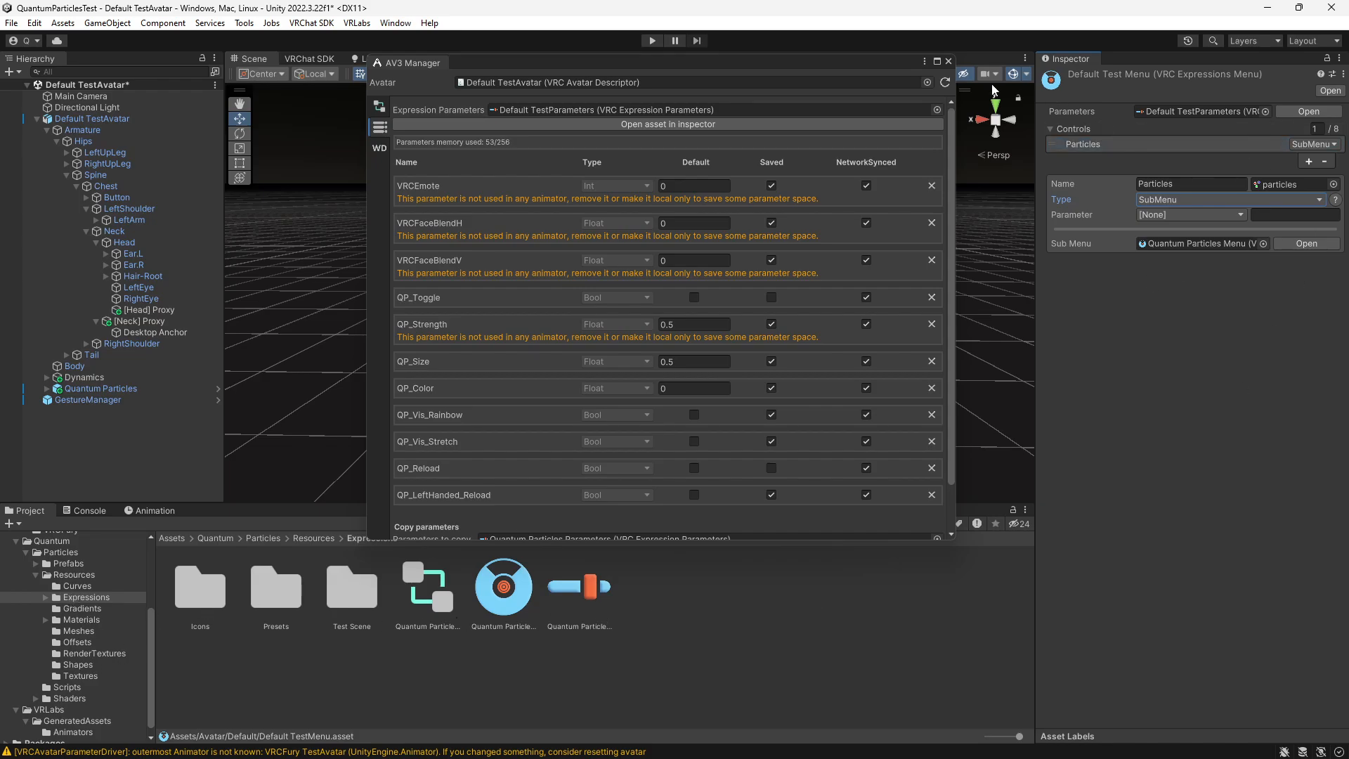
{"action": "left_click", "coordinate": [948, 62]}
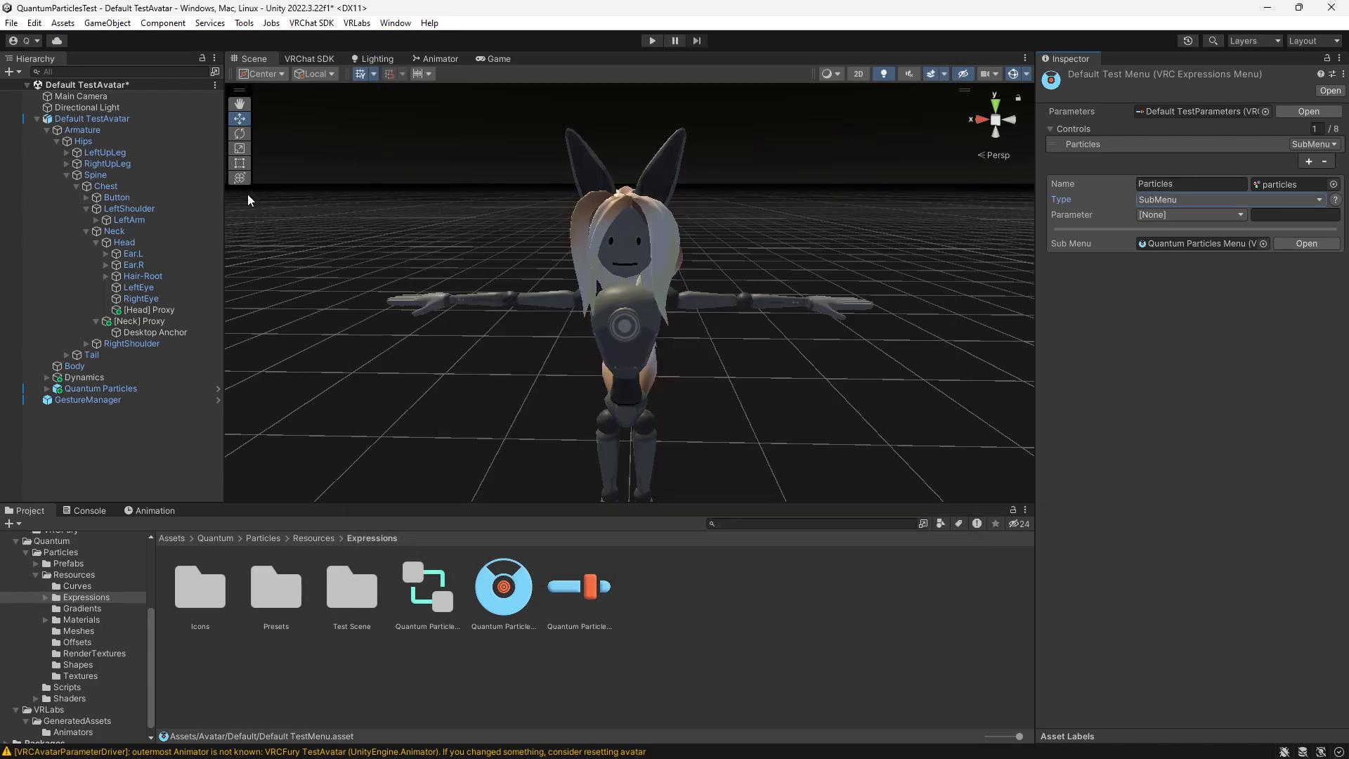
- Test the Toggle, Stretch and Rainbow controls of the Particles submenu through GestureManager in Play mode, and leave Play mode
{"action": "left_click", "coordinate": [652, 41]}
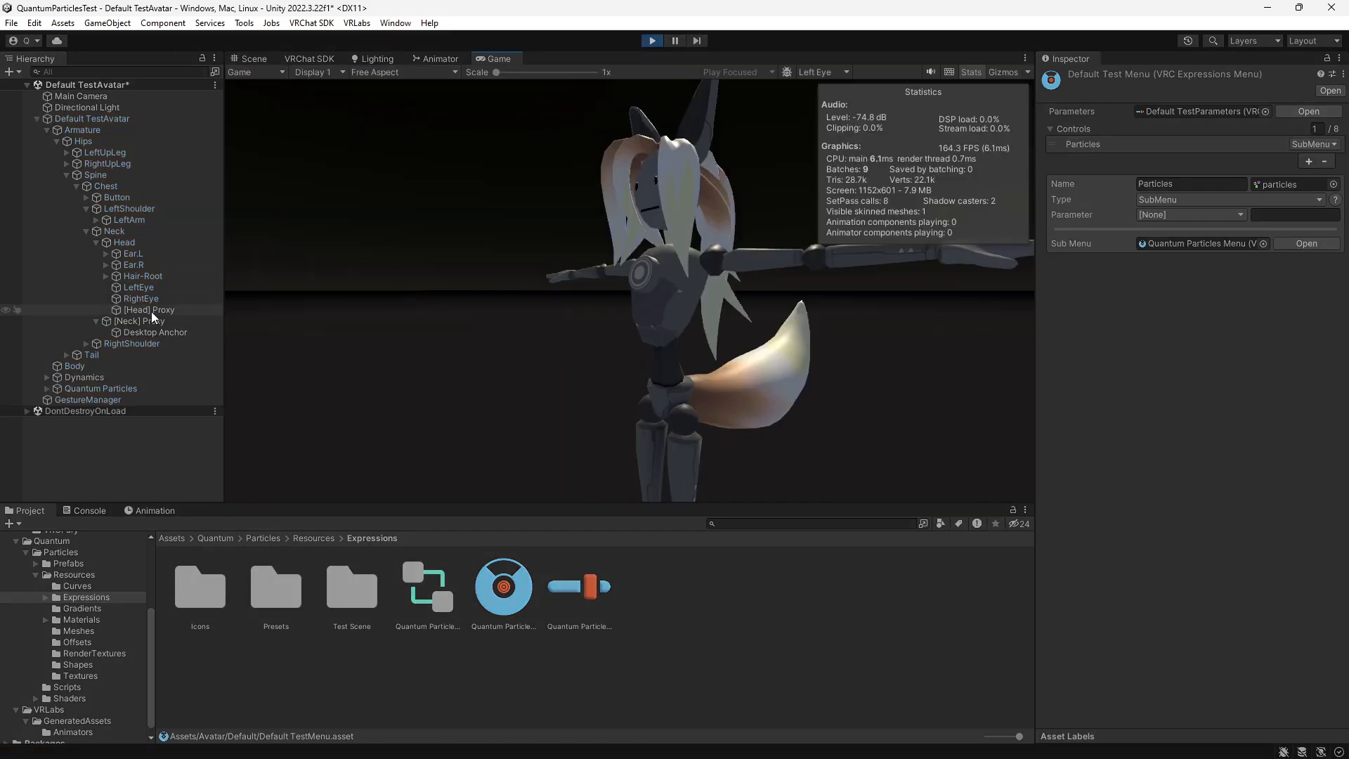
{"action": "left_click", "coordinate": [87, 400]}
{"action": "left_click", "coordinate": [1232, 510]}
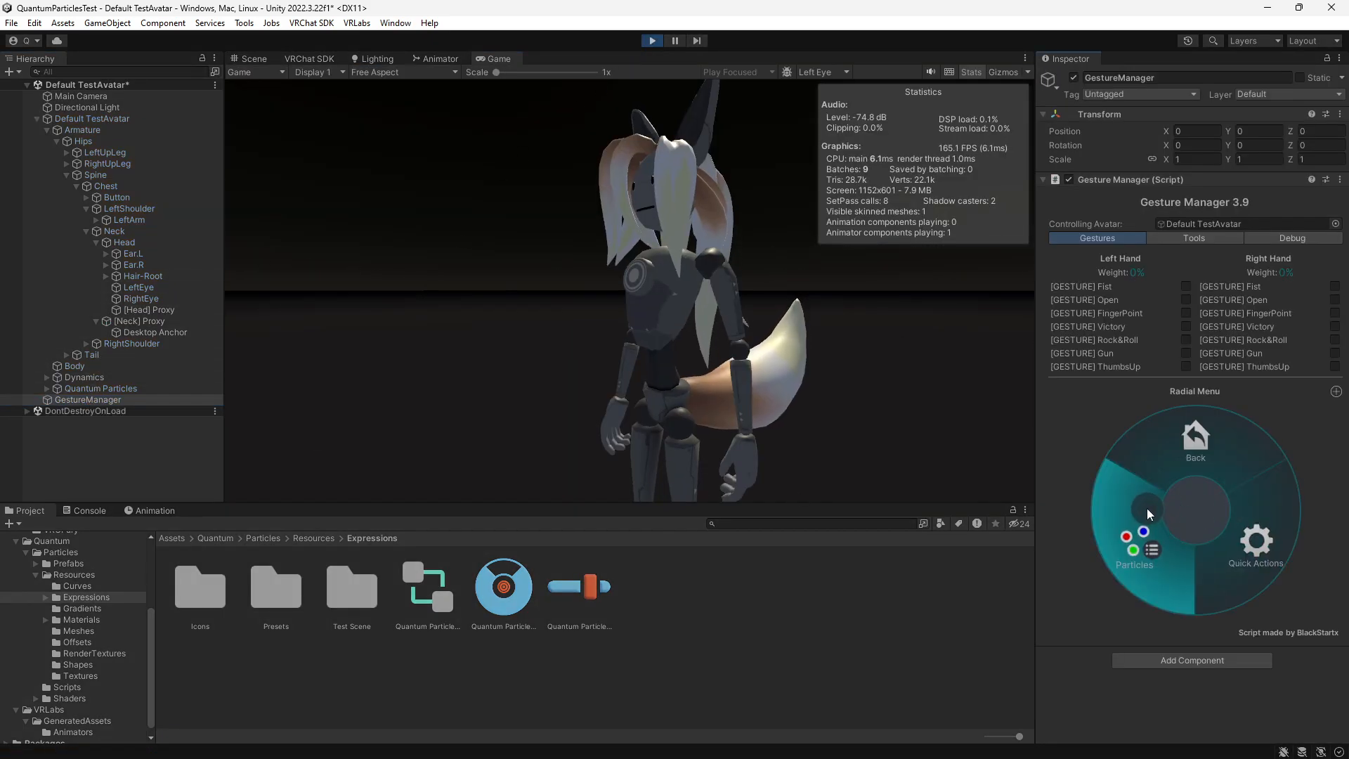
{"action": "left_click", "coordinate": [1147, 508]}
{"action": "left_click", "coordinate": [1149, 475]}
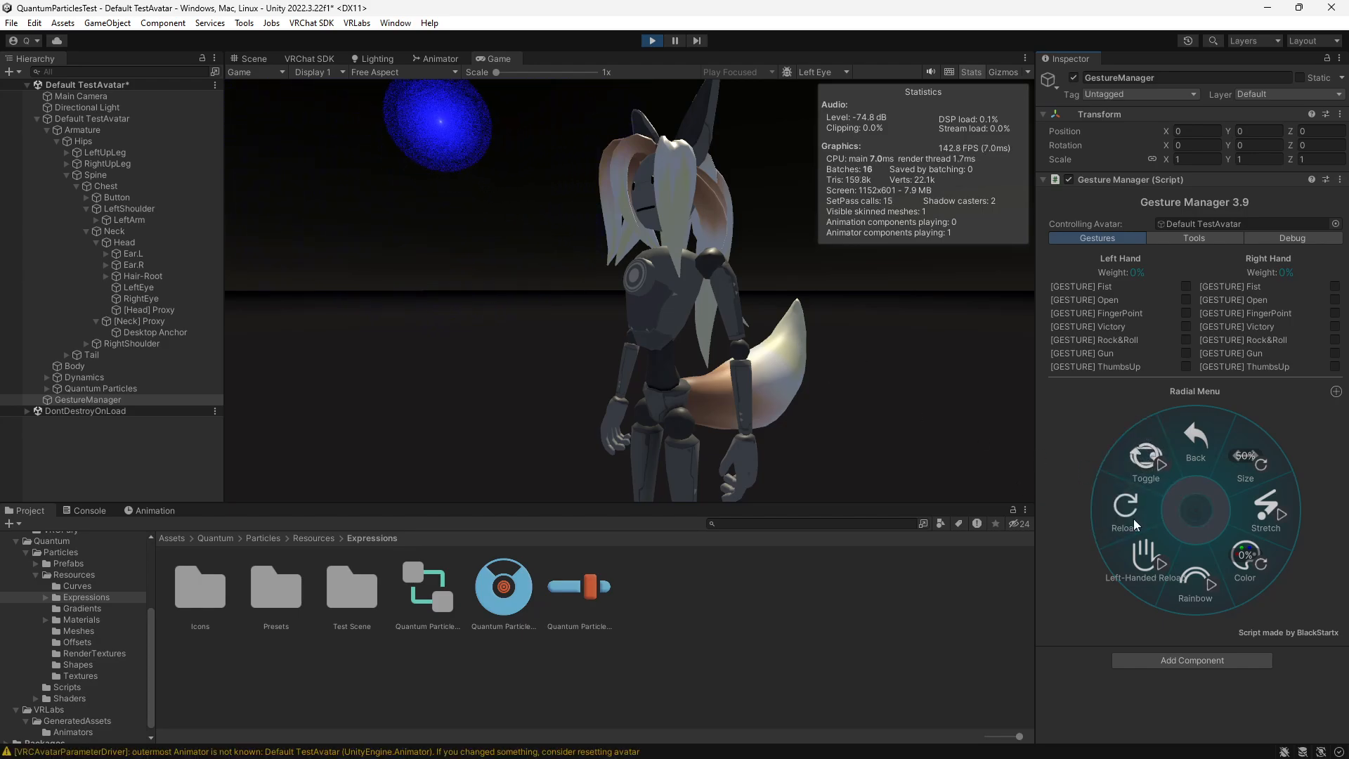
{"action": "left_click", "coordinate": [1253, 506]}
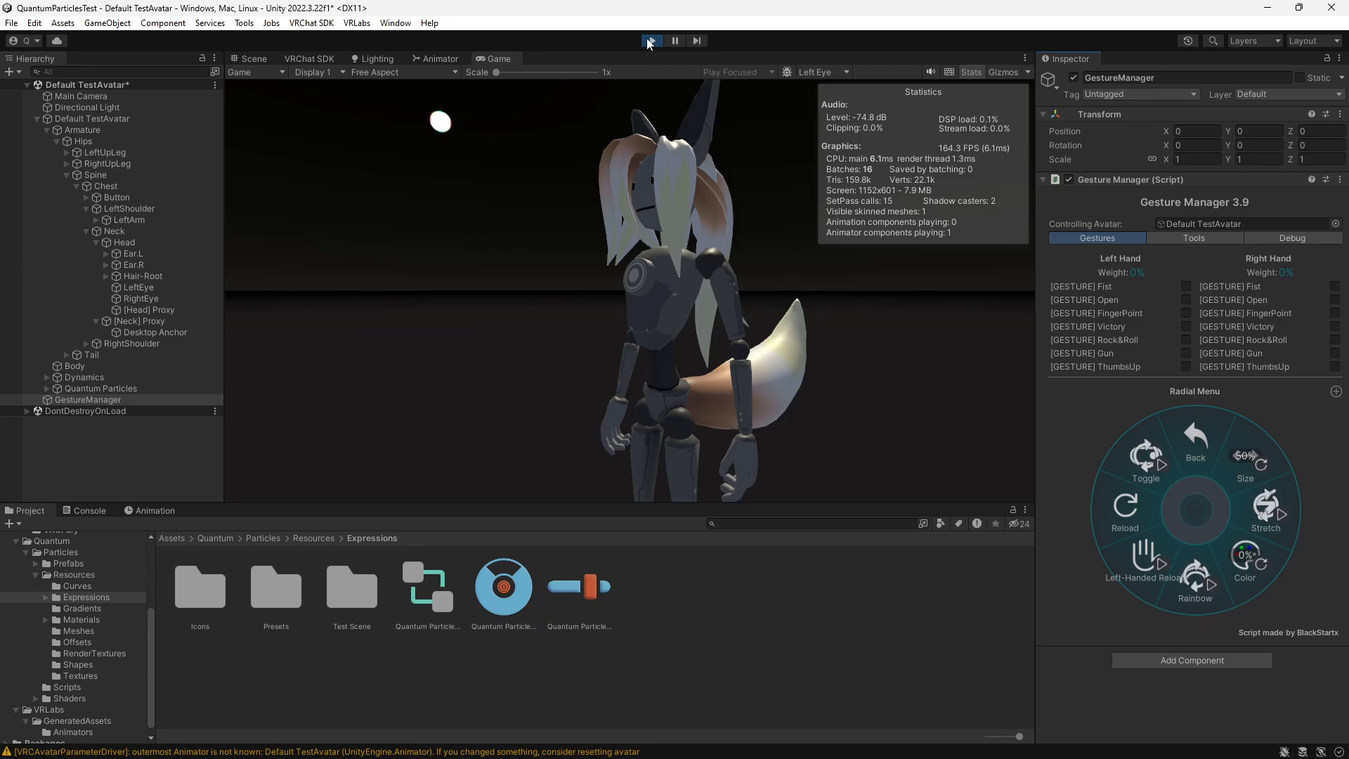
{"action": "key", "text": "ctrl+p"}
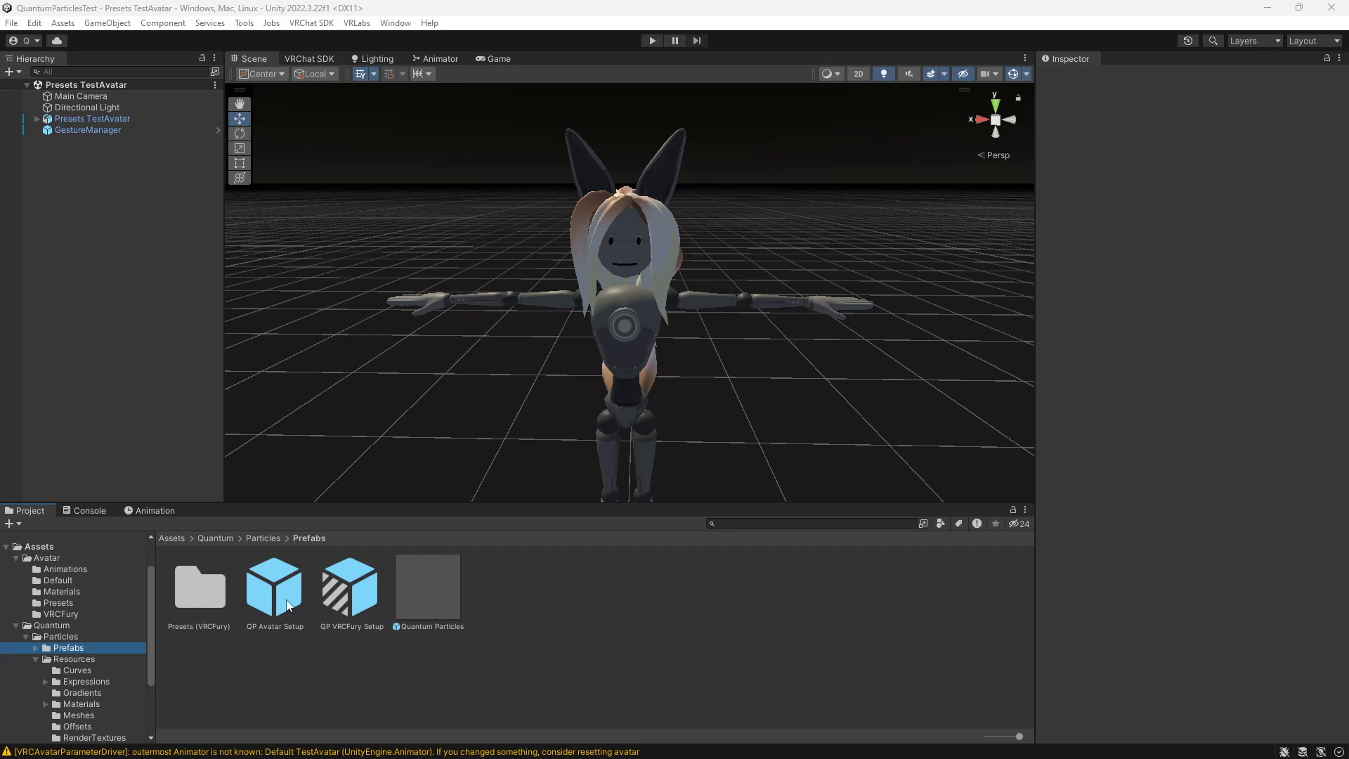
- Add the QP Avatar Setup prefab to the Presets TestAvatar scene and unpack it
{"action": "left_click_drag", "start_coordinate": [290, 608], "coordinate": [86, 255]}
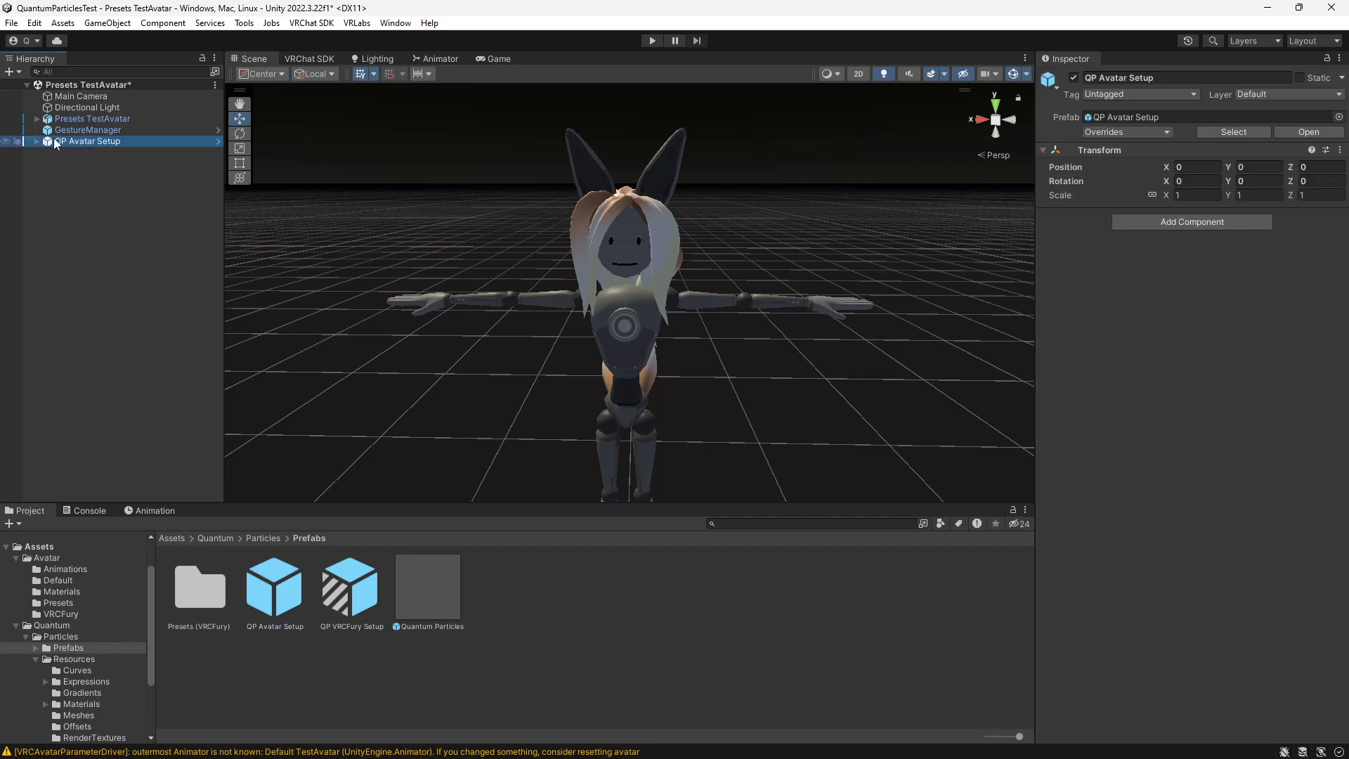
{"action": "right_click", "coordinate": [51, 142]}
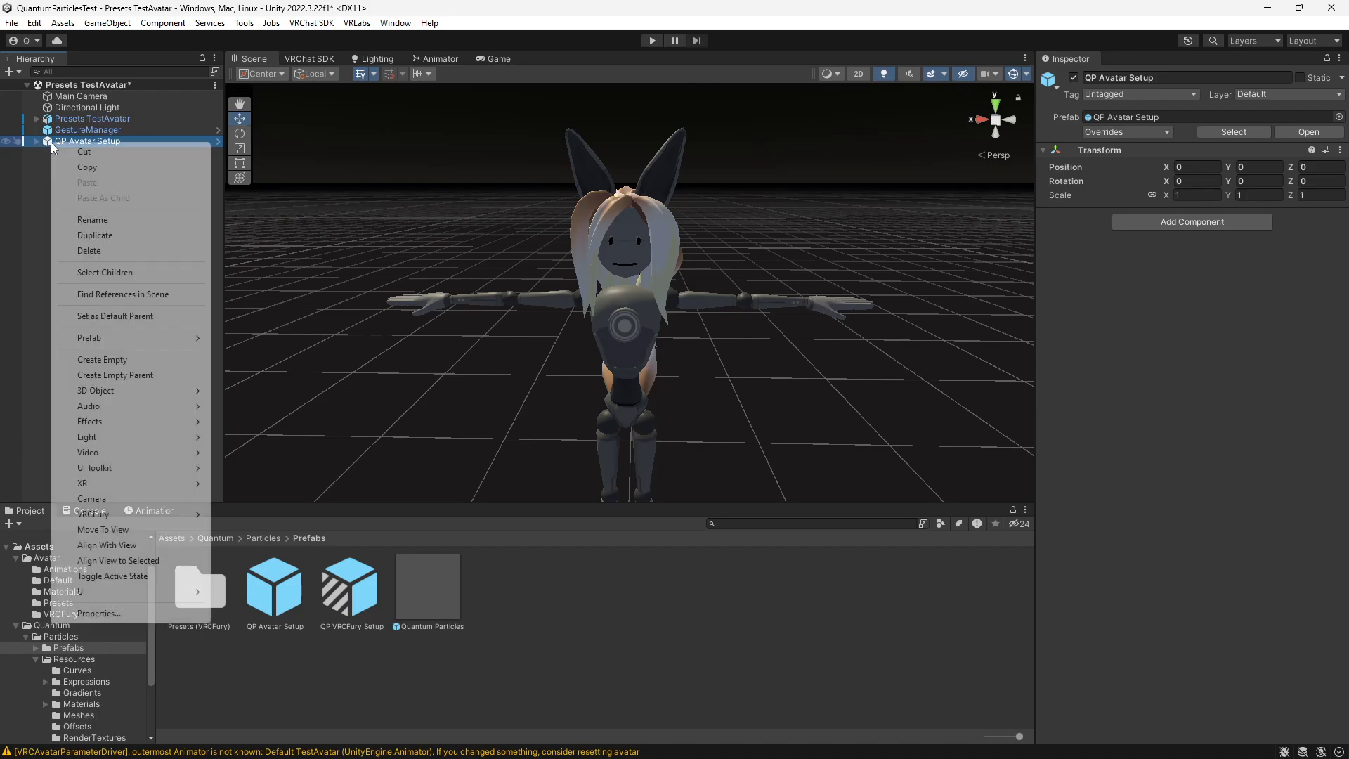
{"action": "mouse_move", "coordinate": [129, 340]}
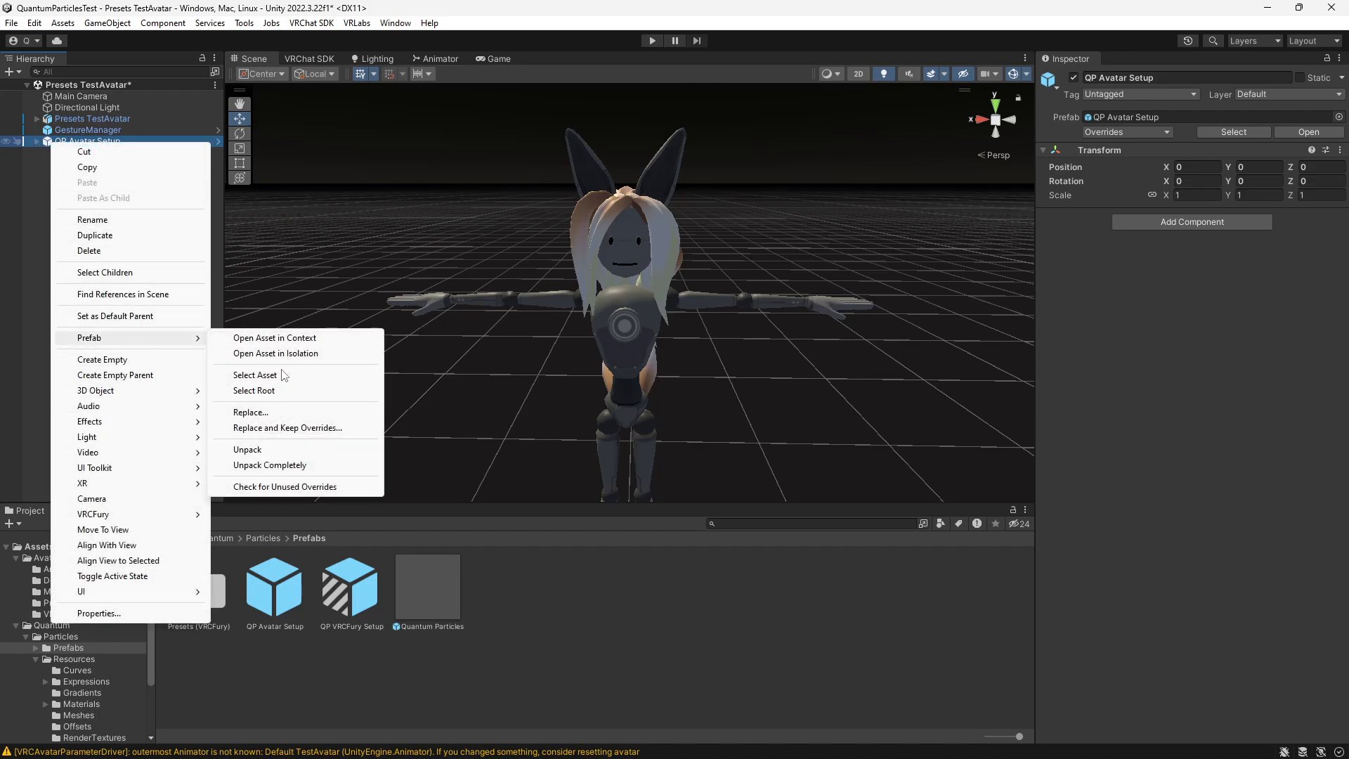
{"action": "left_click", "coordinate": [253, 450]}
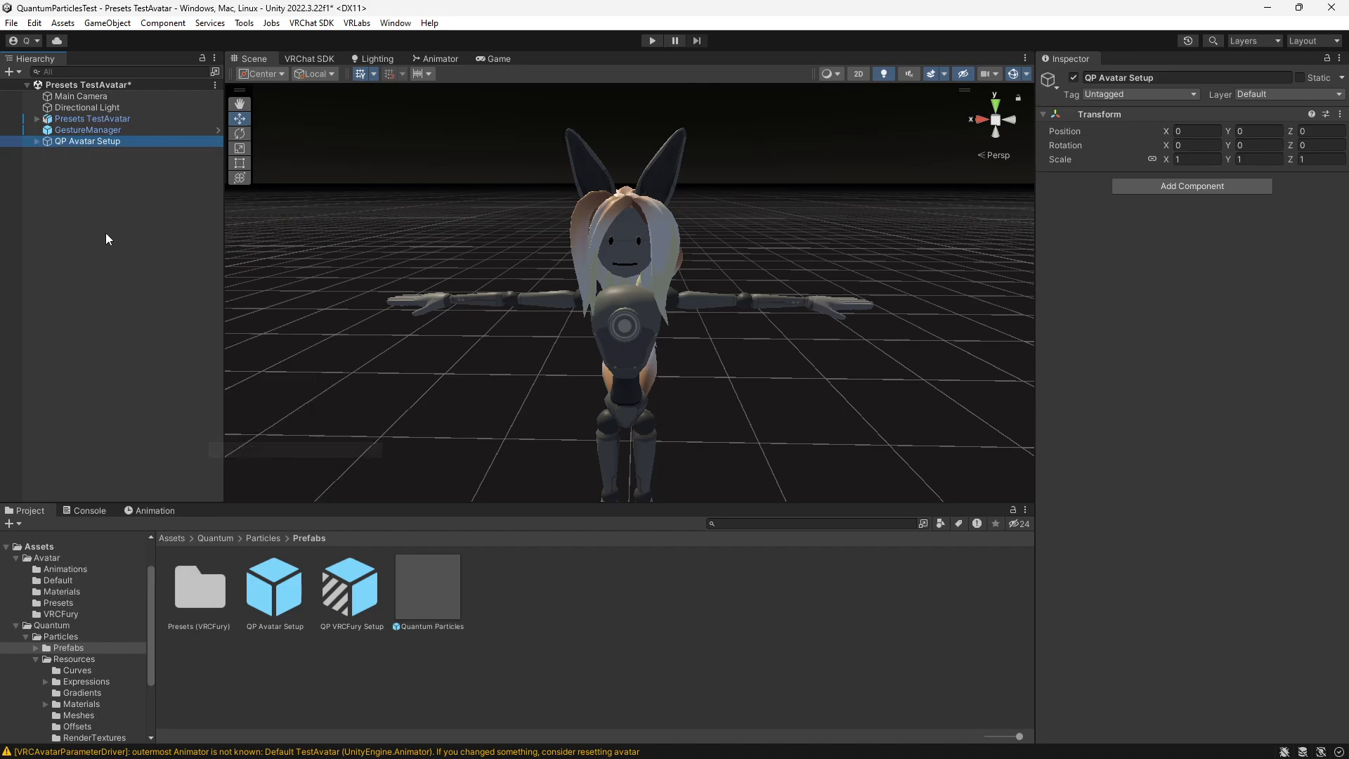
- Move Quantum Particles from QP Avatar Setup onto Presets TestAvatar and expand the group of objects for the armature bones
{"action": "left_click", "coordinate": [37, 141]}
{"action": "left_click", "coordinate": [72, 152]}
{"action": "left_click_drag", "start_coordinate": [140, 140], "coordinate": [99, 120]}
{"action": "left_click", "coordinate": [46, 197]}
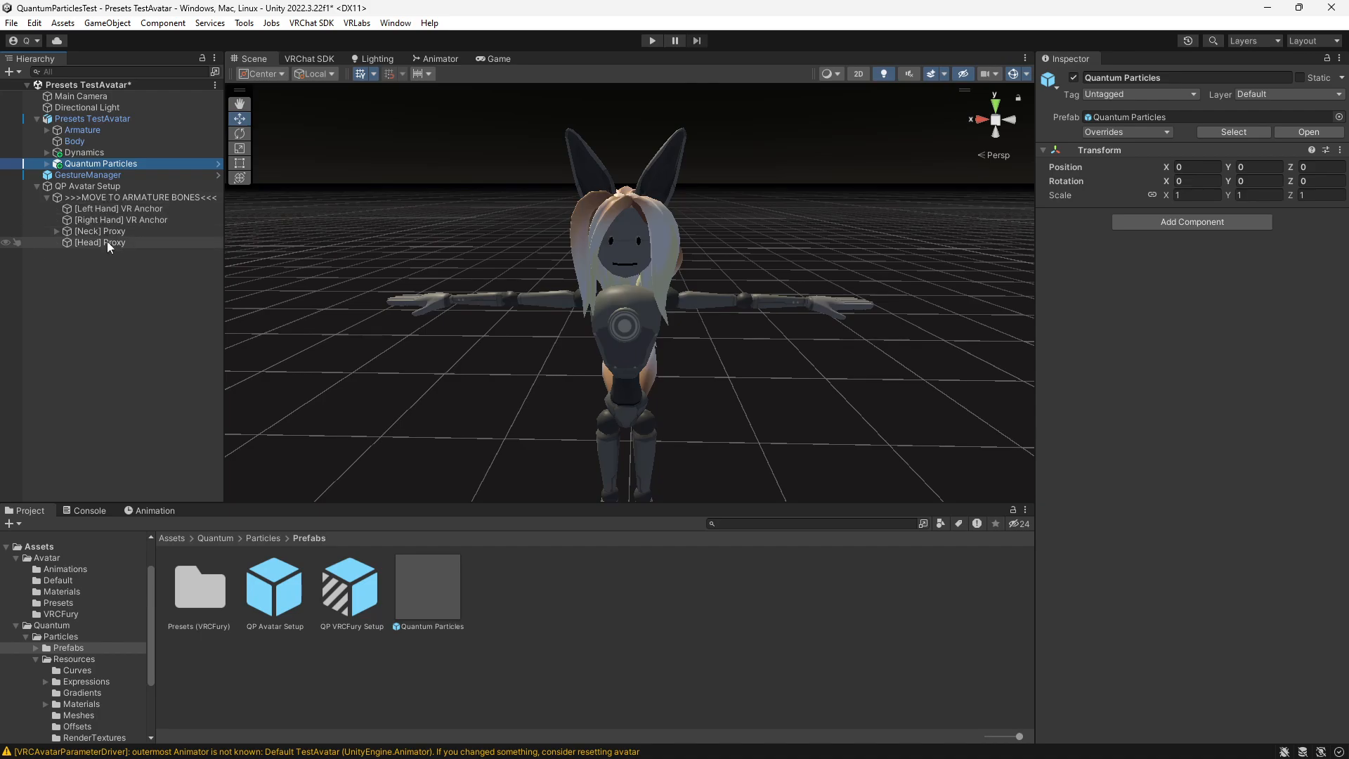
- Expand the armature to the head bone and move [Neck] Proxy into the Neck bone and [Head] Proxy into the Head bone
{"action": "left_click", "coordinate": [47, 129]}
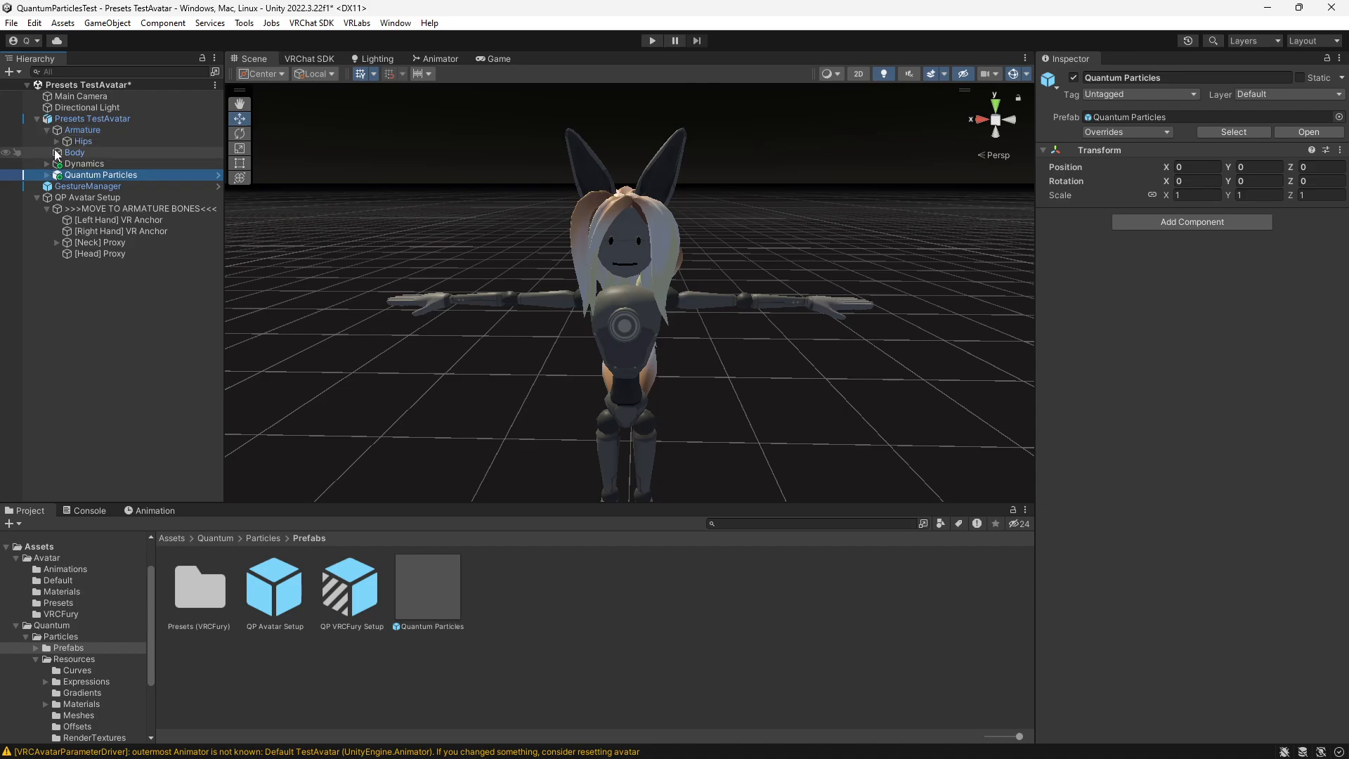
{"action": "left_click", "coordinate": [56, 141]}
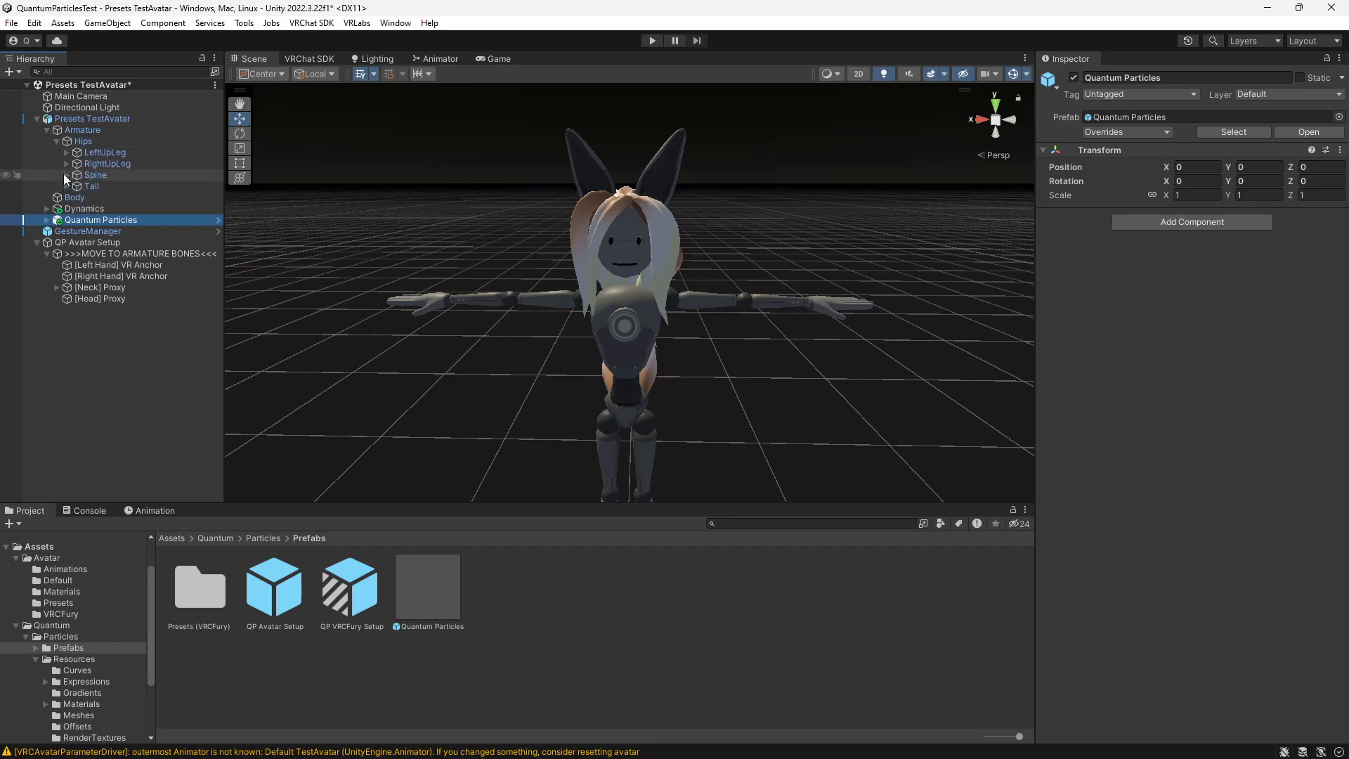
{"action": "left_click", "coordinate": [66, 175]}
{"action": "left_click", "coordinate": [77, 186]}
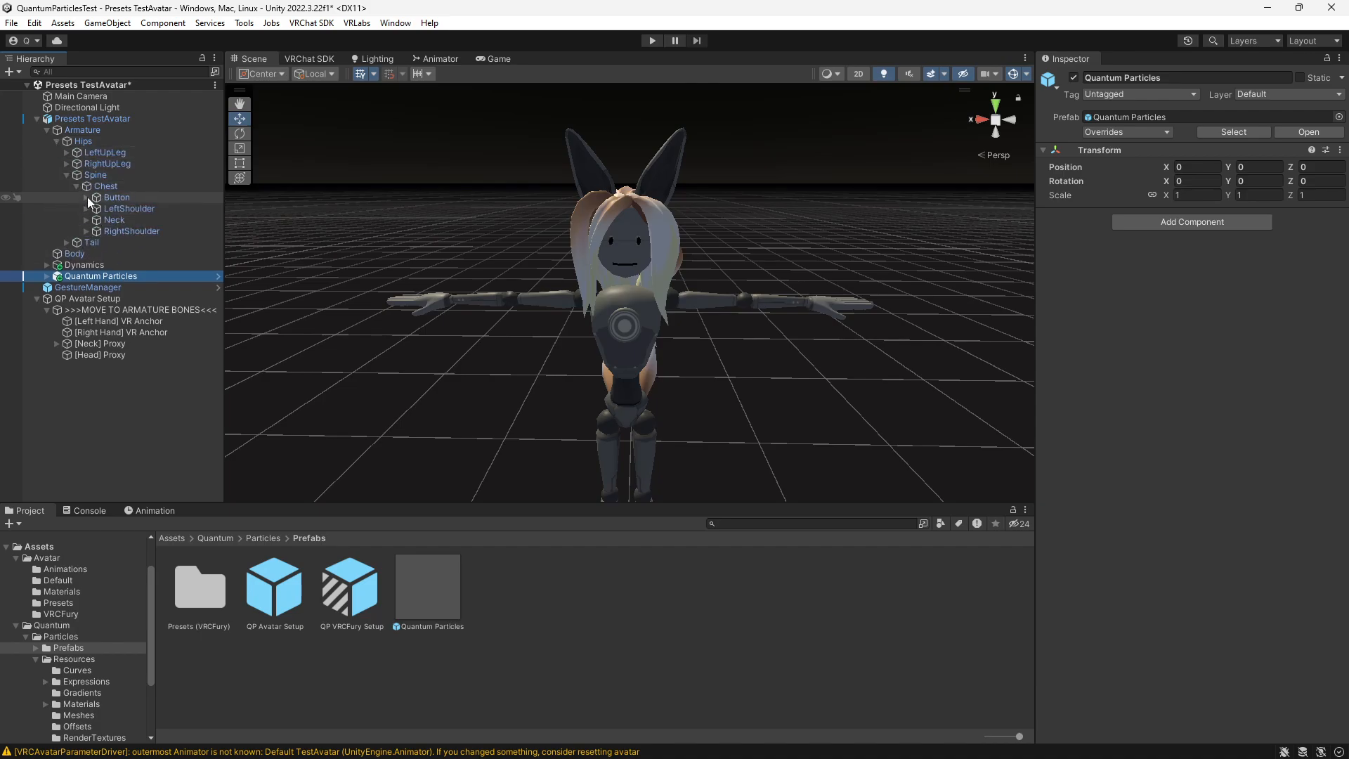
{"action": "left_click", "coordinate": [86, 220]}
{"action": "left_click", "coordinate": [96, 230]}
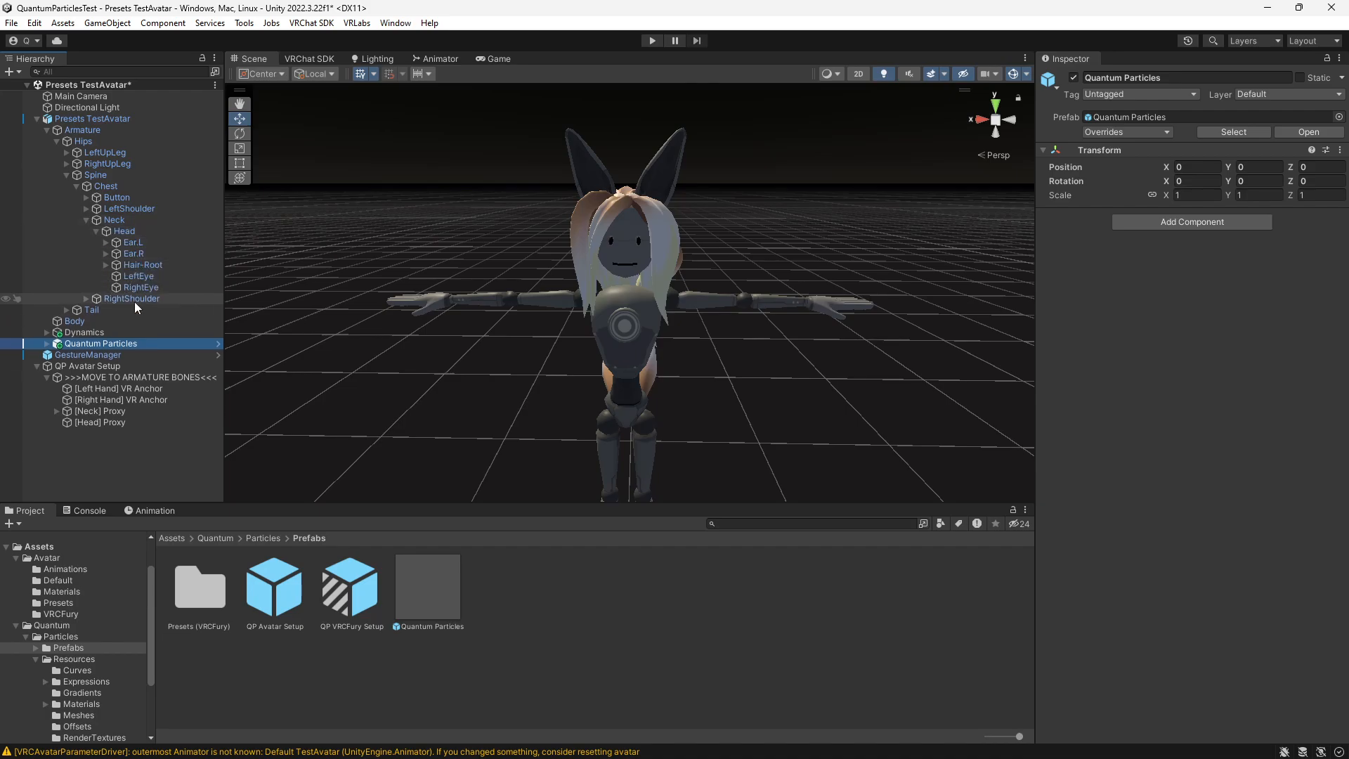
{"action": "left_click_drag", "start_coordinate": [99, 411], "coordinate": [127, 228]}
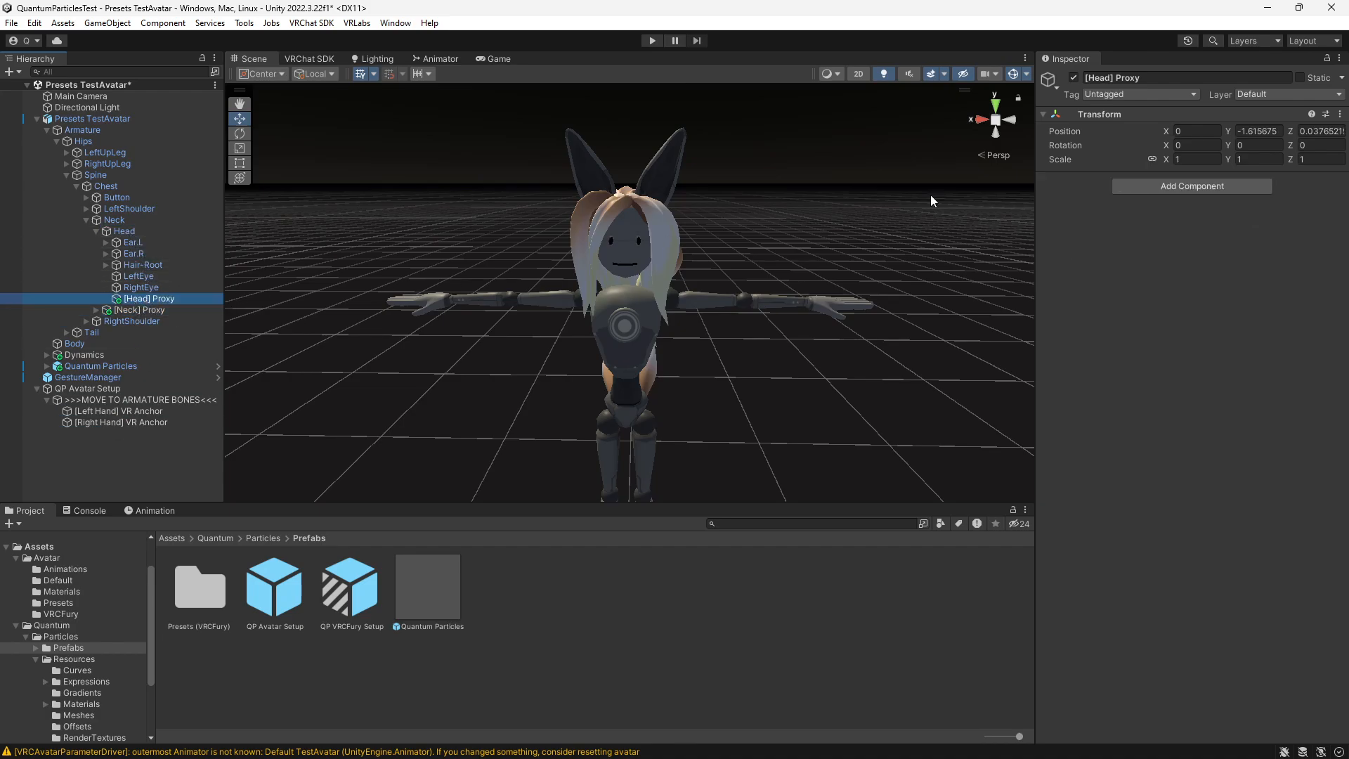
- Reset the transforms of [Head] Proxy and [Neck] Proxy
{"action": "left_click", "coordinate": [1340, 114]}
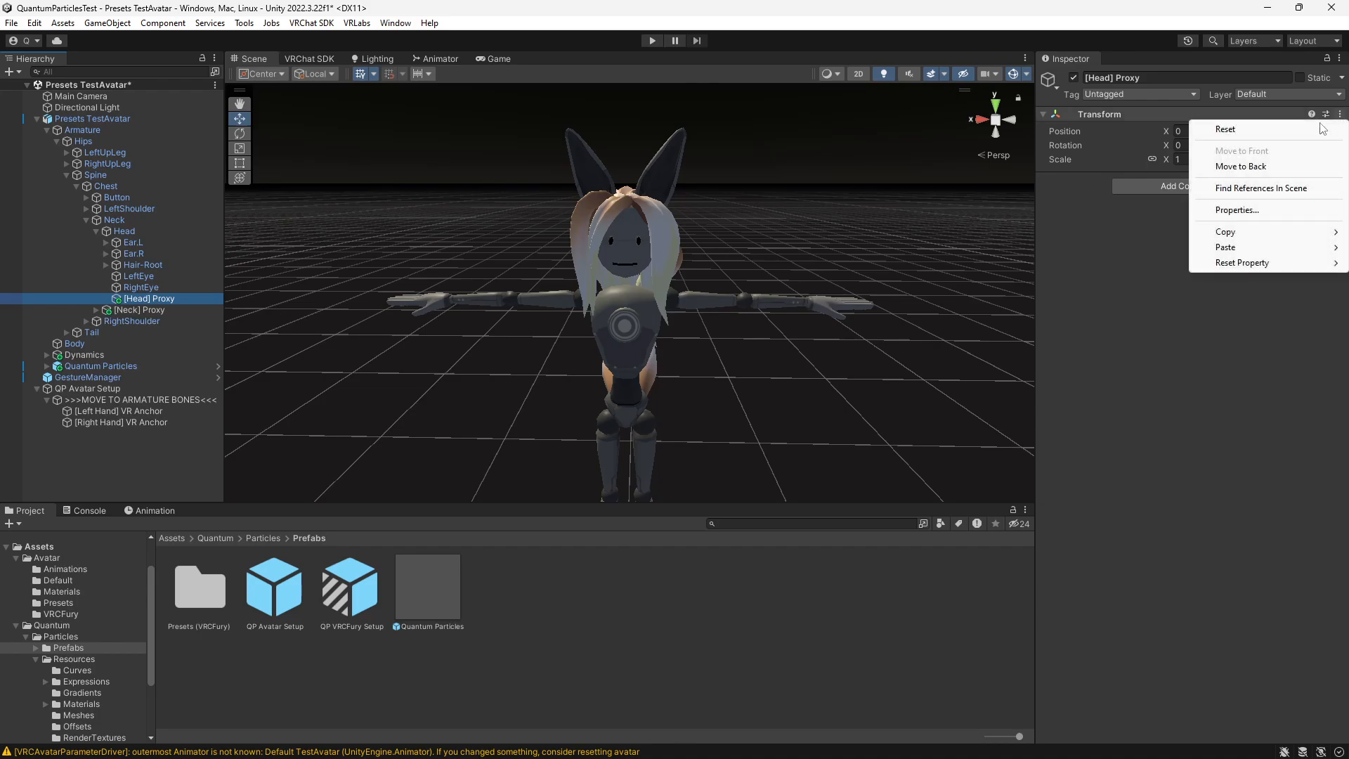
{"action": "left_click", "coordinate": [1138, 129]}
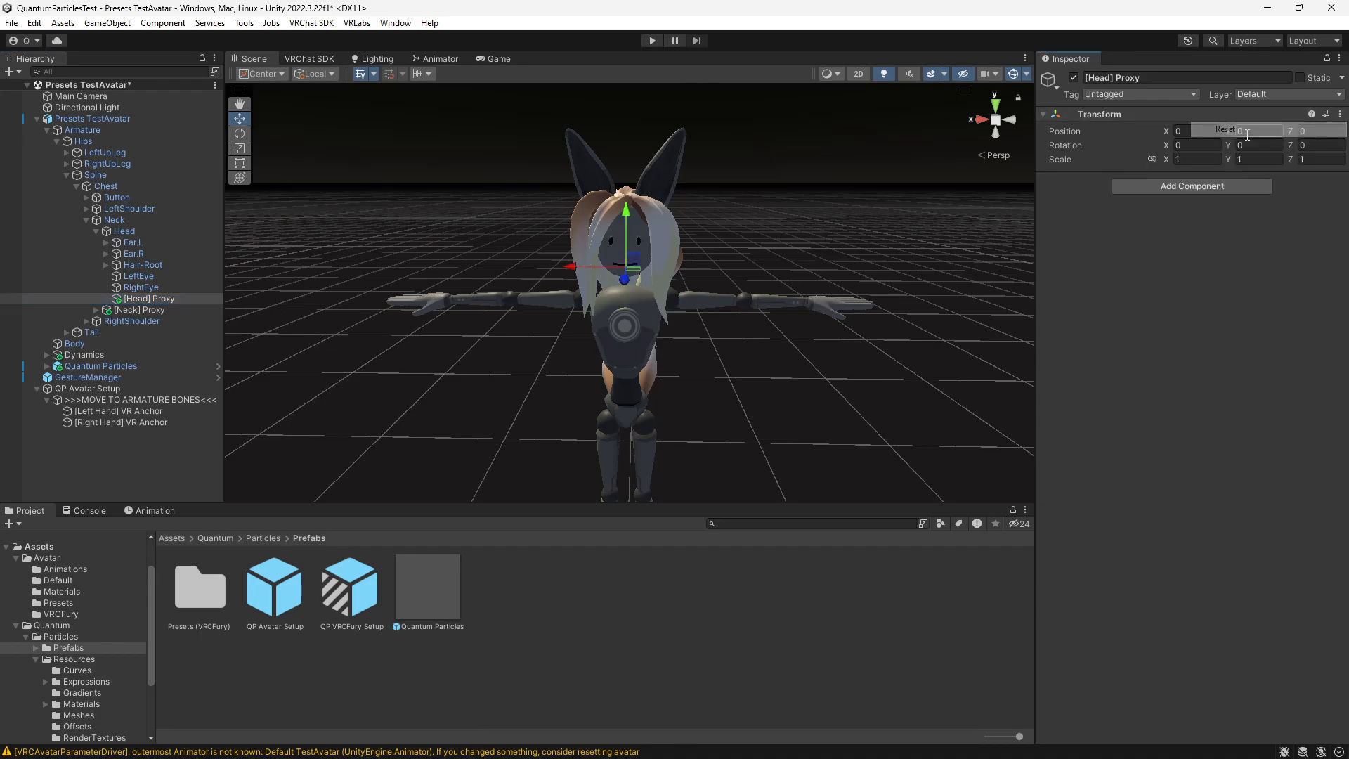
{"action": "left_click", "coordinate": [140, 310]}
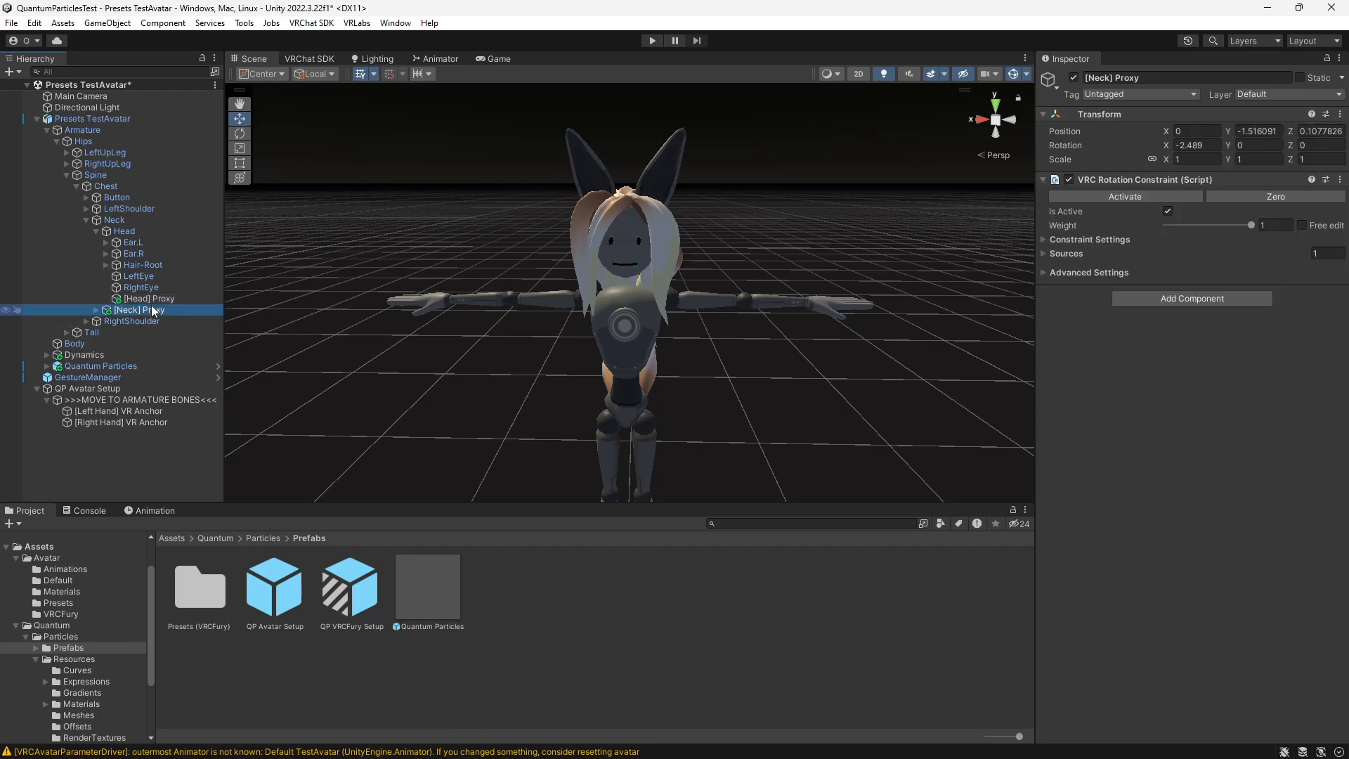
{"action": "left_click", "coordinate": [1341, 114]}
{"action": "left_click", "coordinate": [1252, 131]}
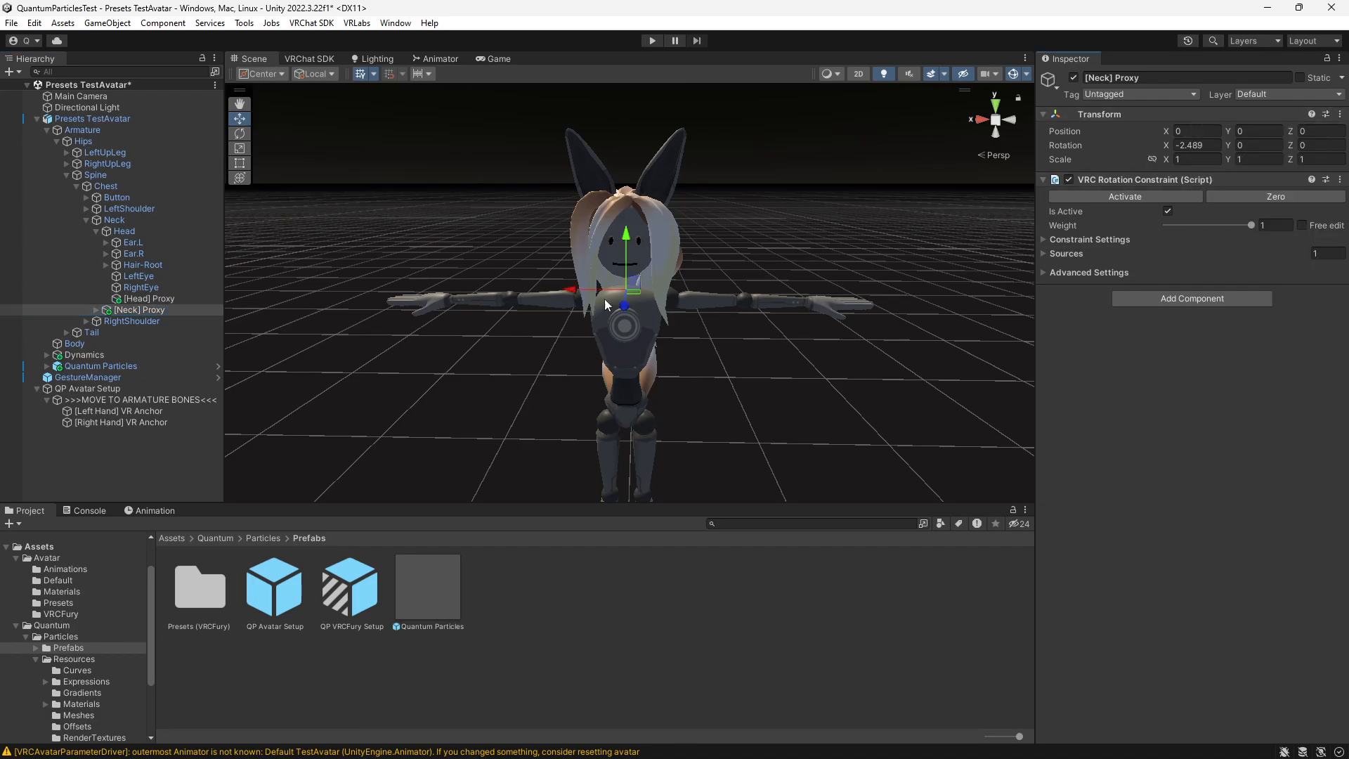
- Examine where the Desktop Anchor inside [Neck] Proxy sits relative to the avatar
{"action": "left_click", "coordinate": [95, 310]}
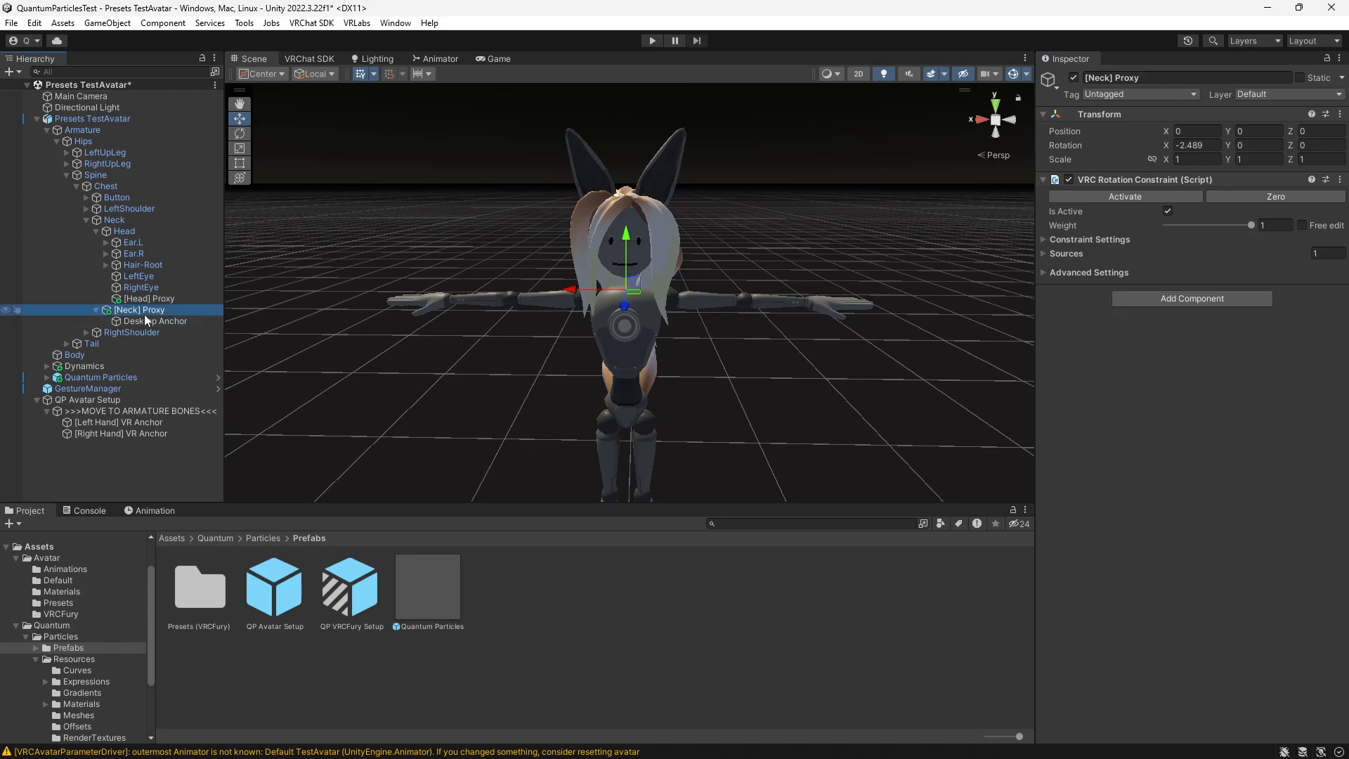
{"action": "left_click", "coordinate": [153, 321]}
{"action": "left_click_drag", "start_coordinate": [406, 413], "coordinate": [671, 240], "text": "alt"}
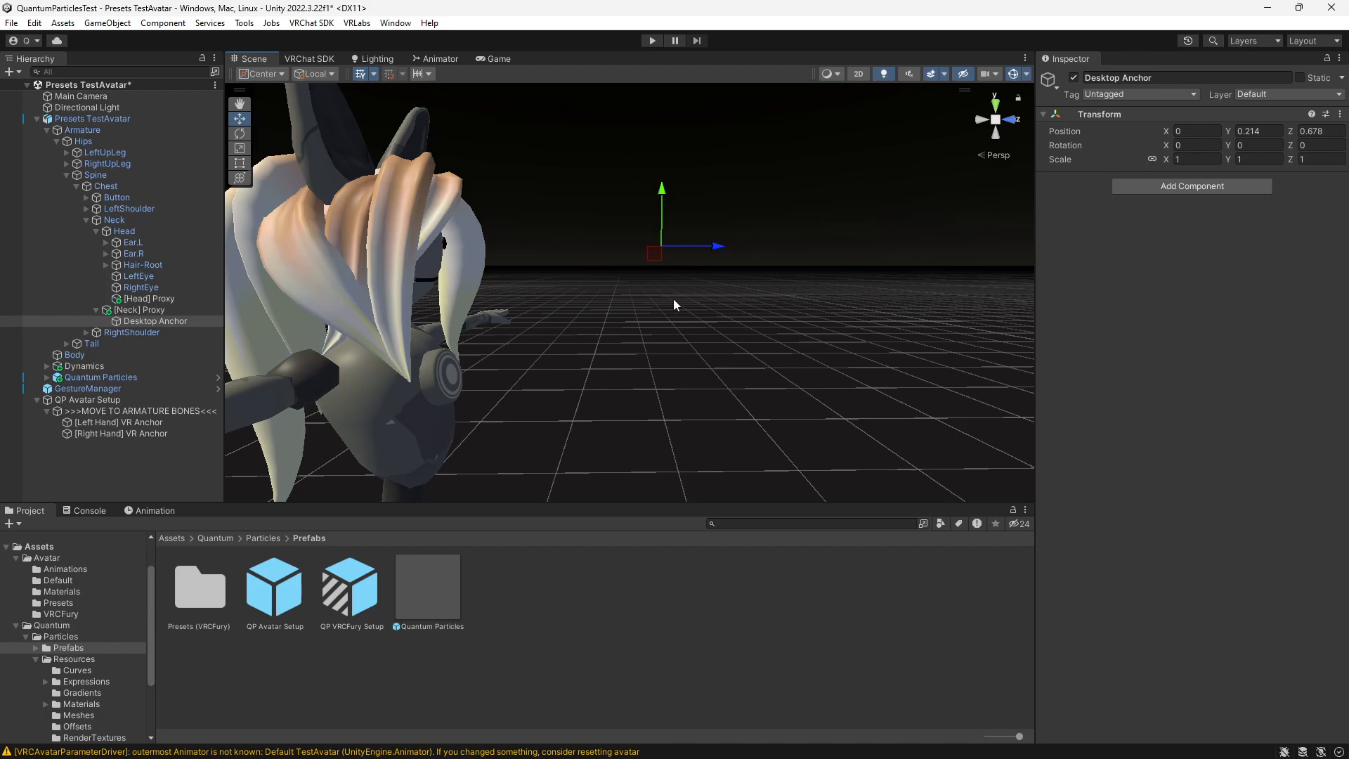
{"action": "left_click_drag", "start_coordinate": [674, 301], "coordinate": [566, 355], "text": "alt"}
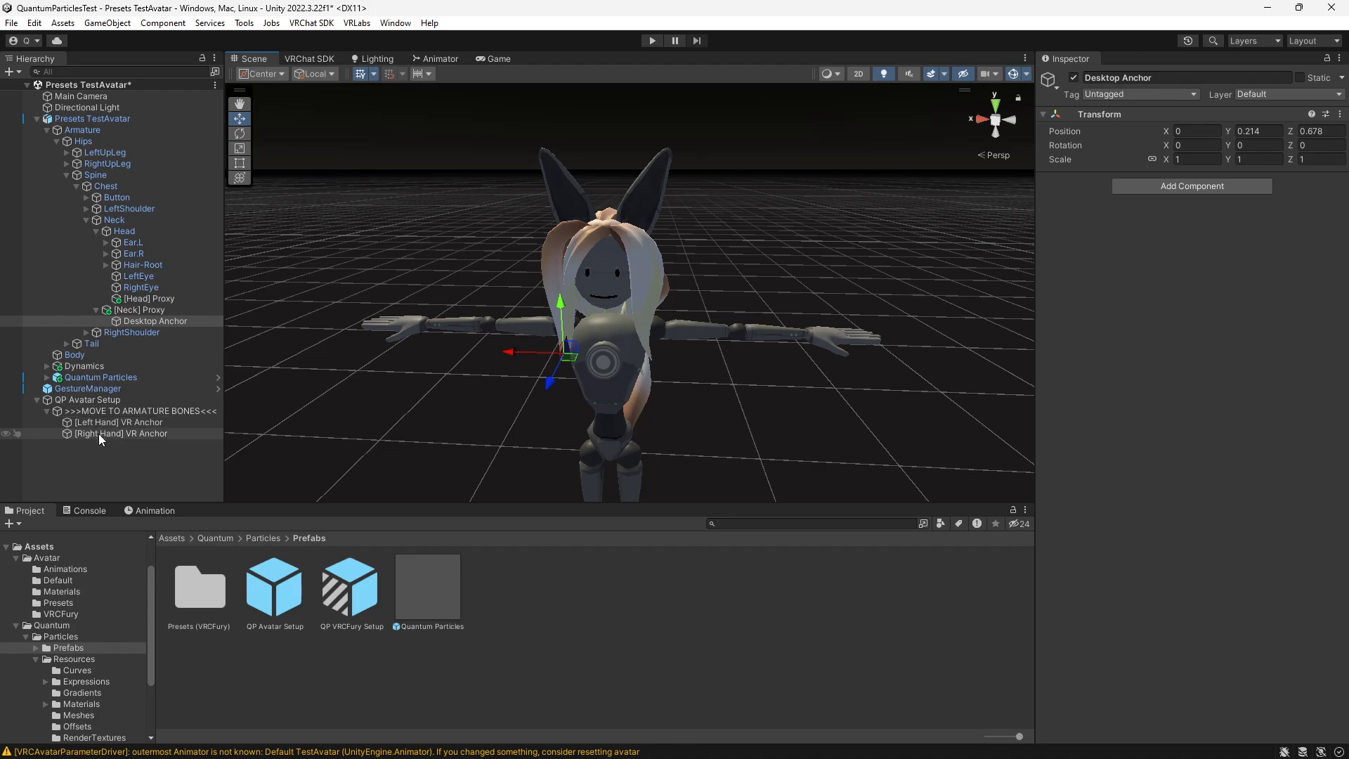
- Move [Left Hand] VR Anchor into the last bone of the left index finger and reset its transform
{"action": "left_click", "coordinate": [85, 209]}
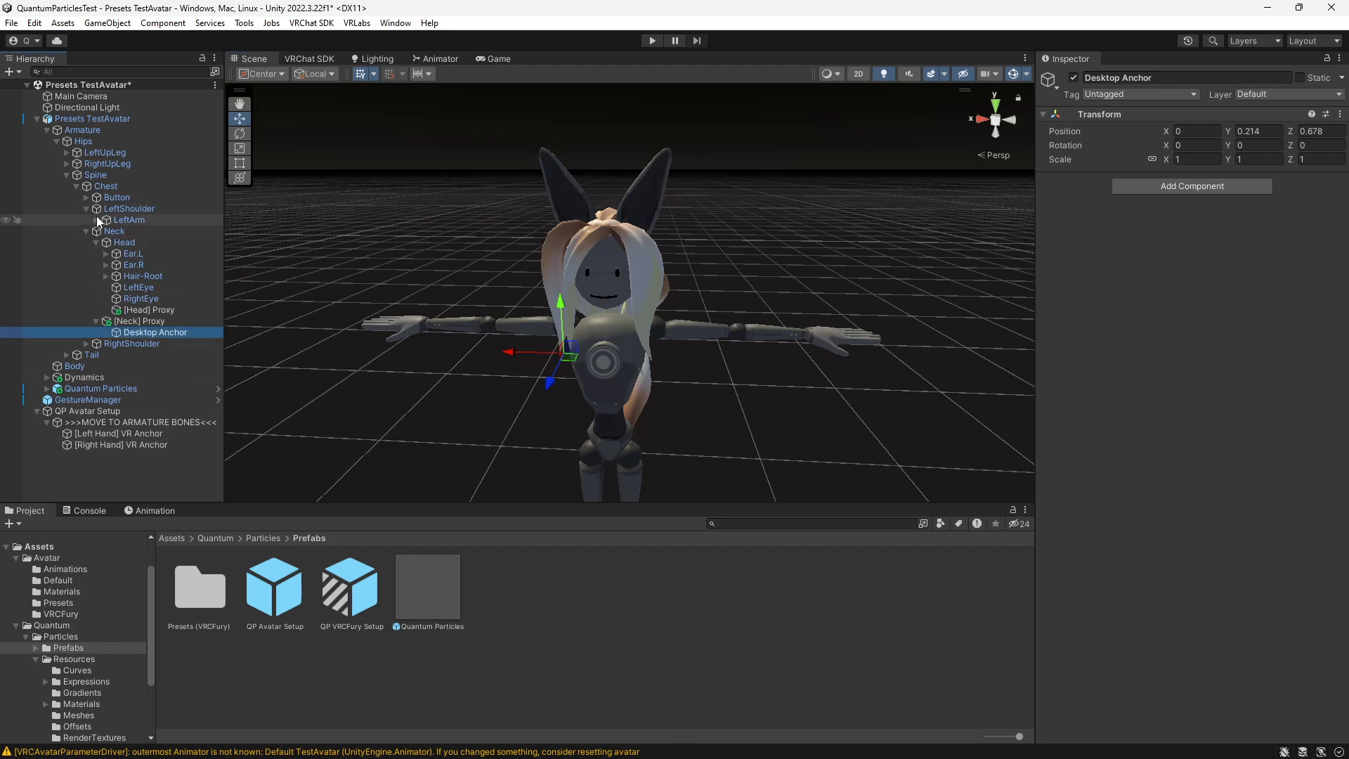
{"action": "left_click", "coordinate": [96, 220]}
{"action": "left_click", "coordinate": [106, 231]}
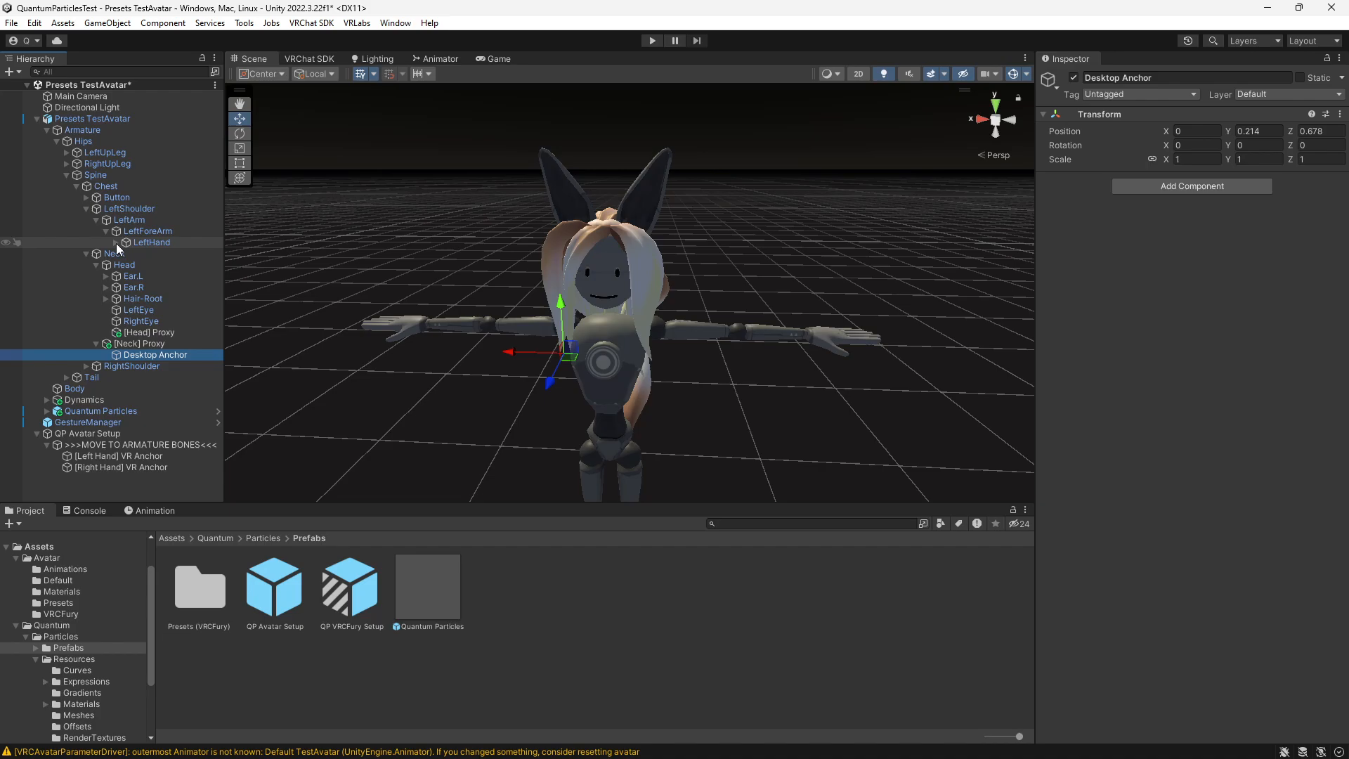
{"action": "left_click", "coordinate": [116, 242]}
{"action": "left_click", "coordinate": [125, 253], "text": "alt"}
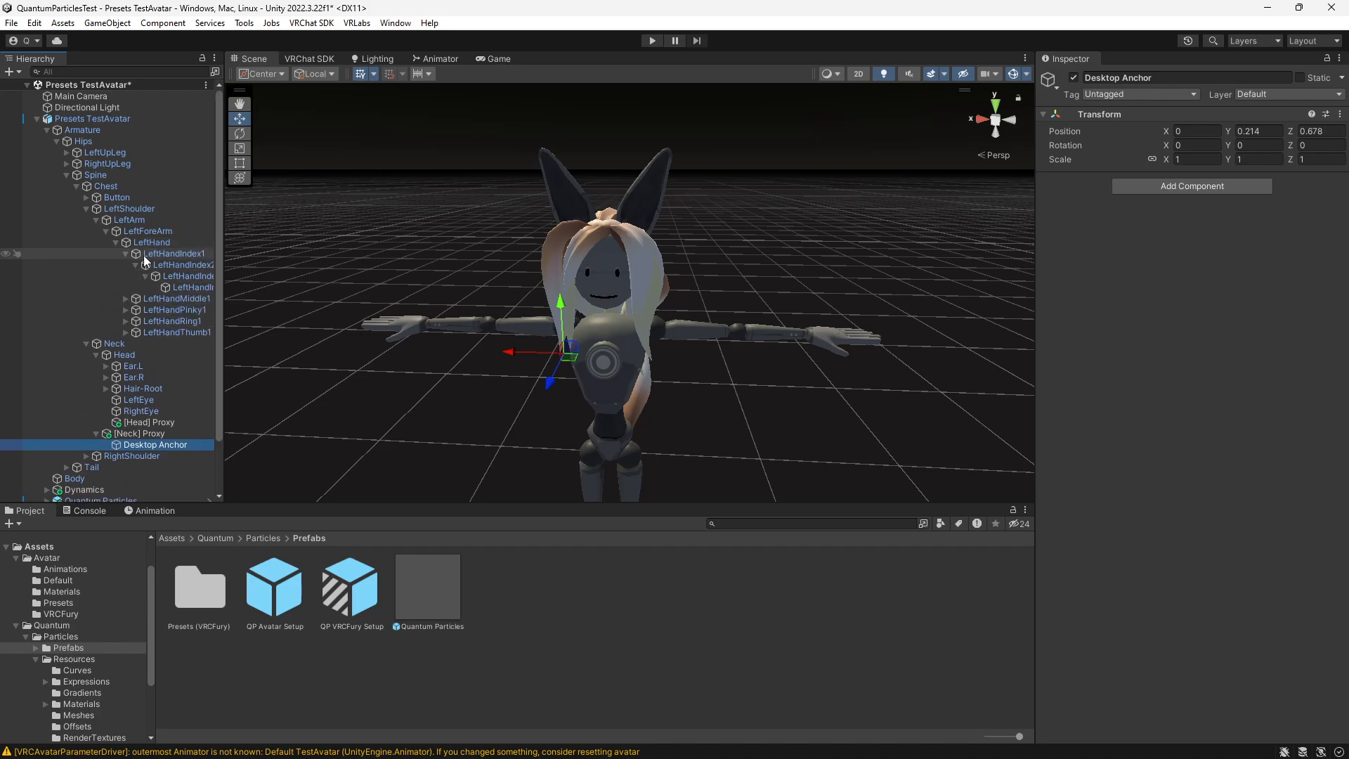
{"action": "scroll", "coordinate": [133, 268], "scroll_direction": "down", "scroll_amount": 3}
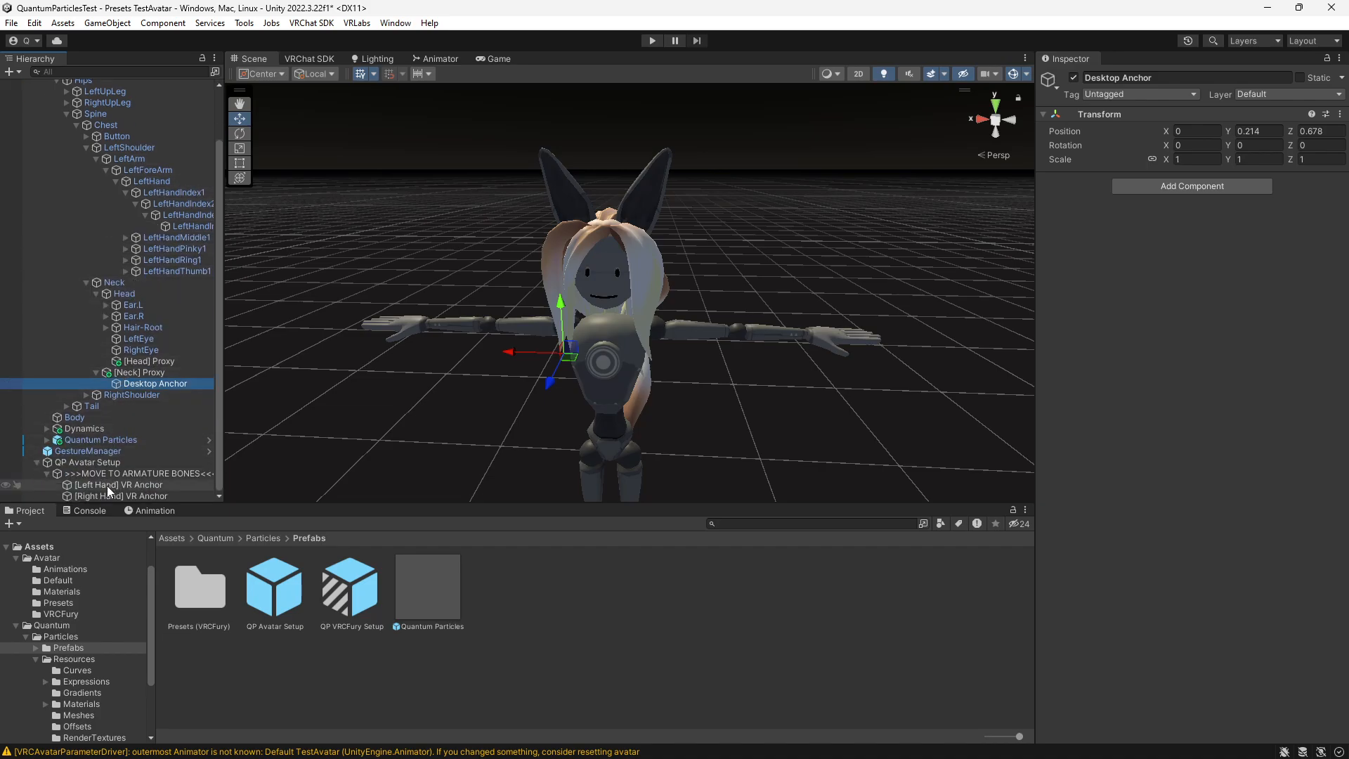
{"action": "left_click_drag", "start_coordinate": [100, 487], "coordinate": [181, 226]}
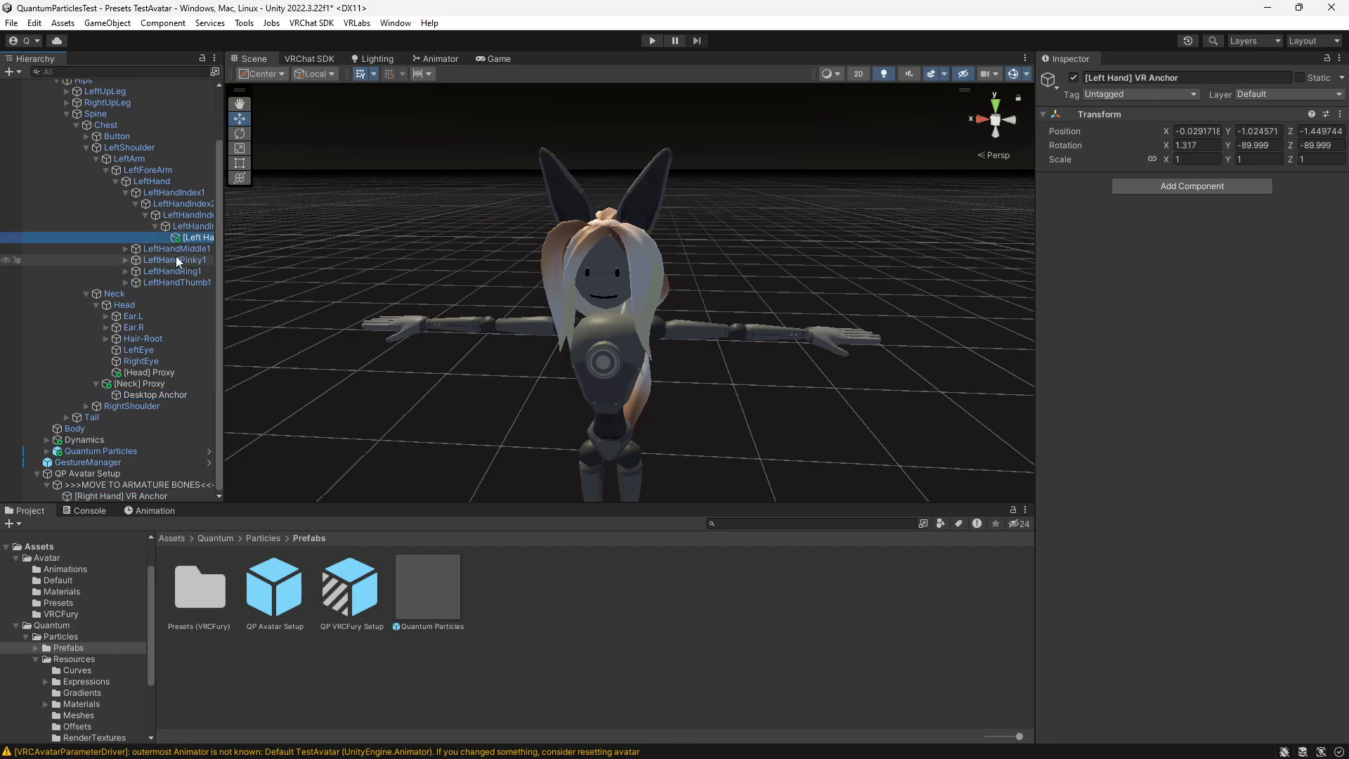
{"action": "left_click", "coordinate": [1340, 114]}
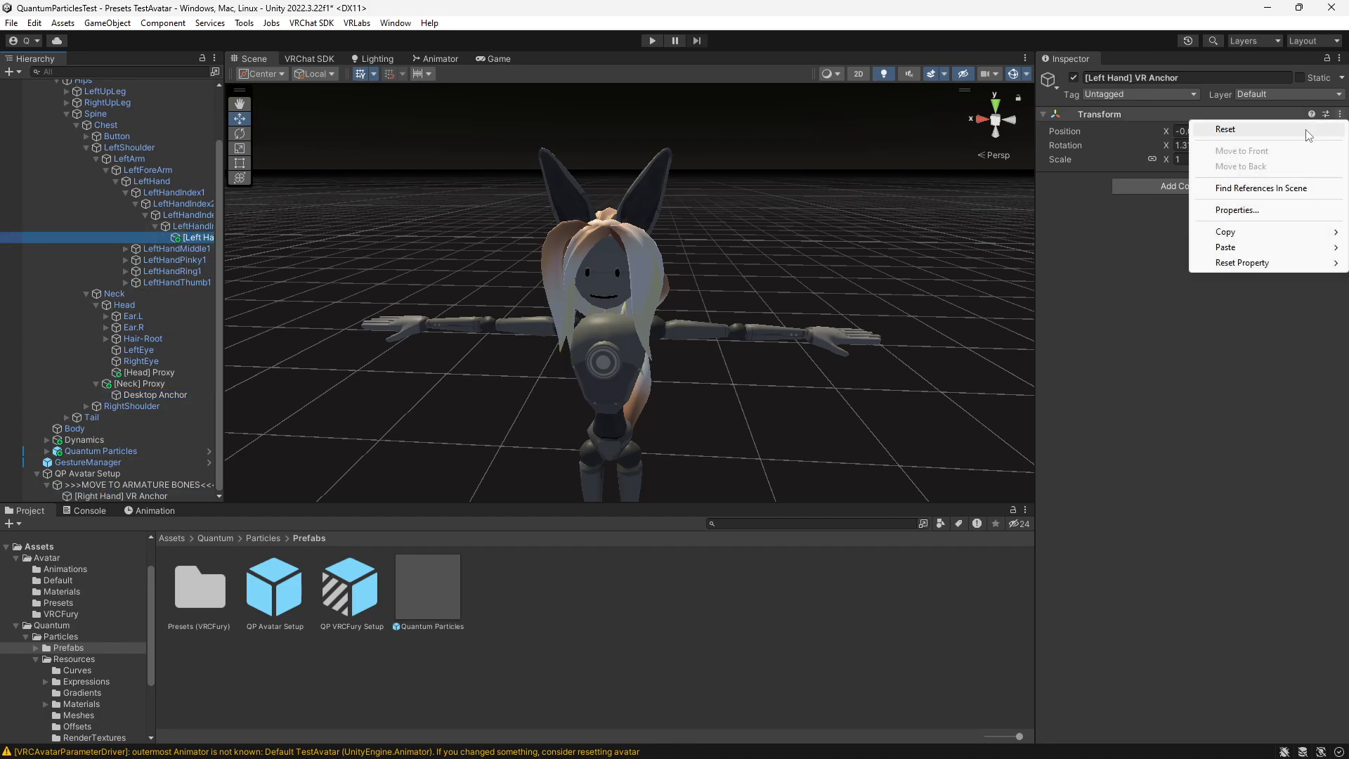
{"action": "left_click", "coordinate": [1237, 129]}
- Move [Right Hand] VR Anchor into the last bone of the right index finger and reset its transform
{"action": "left_click", "coordinate": [86, 407], "text": "alt"}
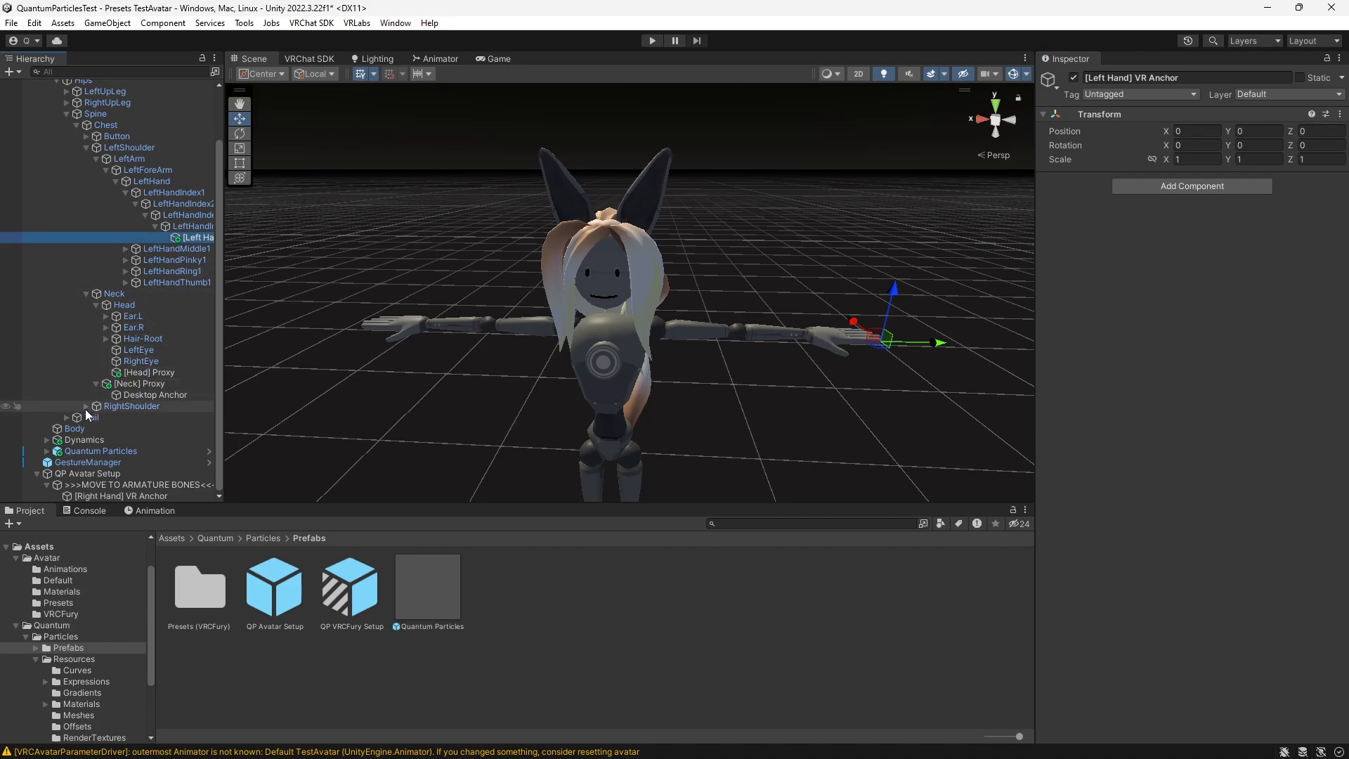
{"action": "scroll", "coordinate": [117, 378], "scroll_direction": "down", "scroll_amount": 6}
{"action": "left_click_drag", "start_coordinate": [109, 496], "coordinate": [187, 228]}
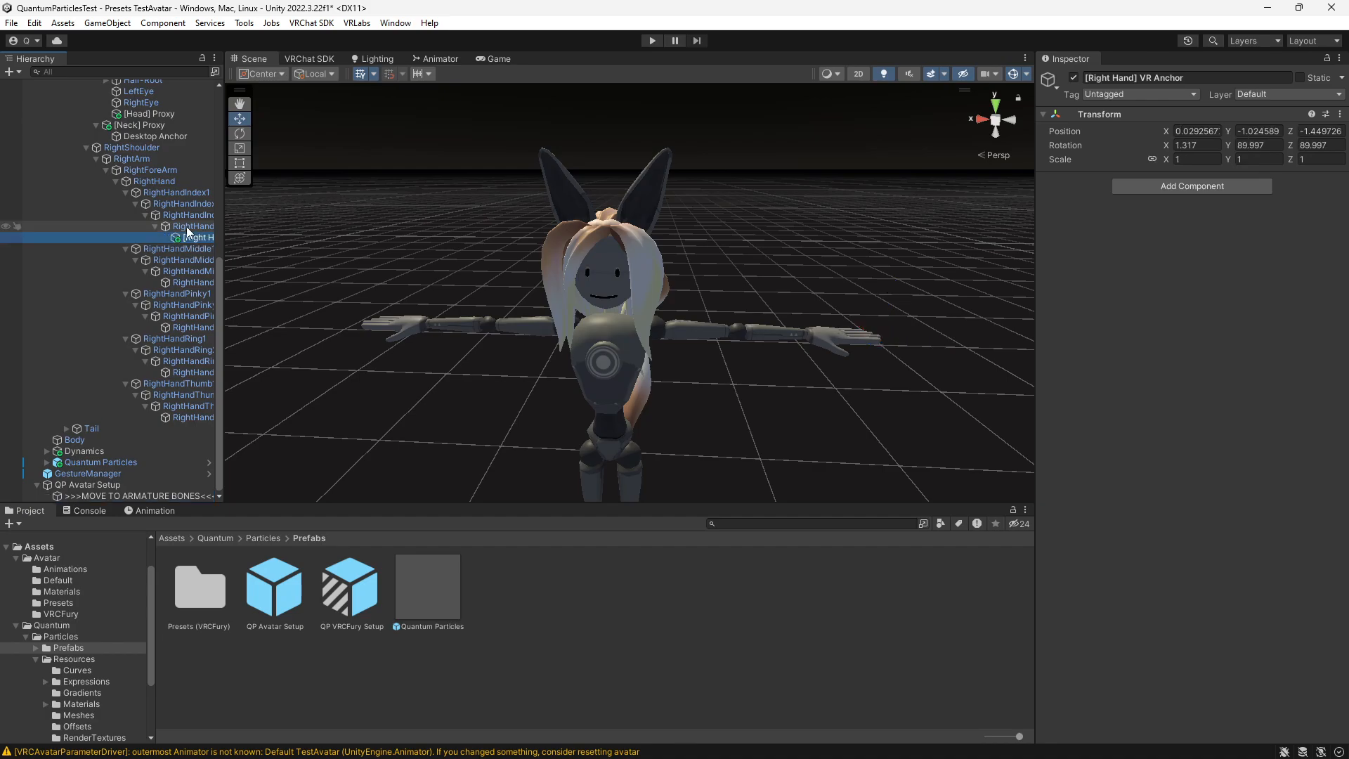
{"action": "left_click", "coordinate": [1341, 114]}
{"action": "left_click", "coordinate": [1231, 129]}
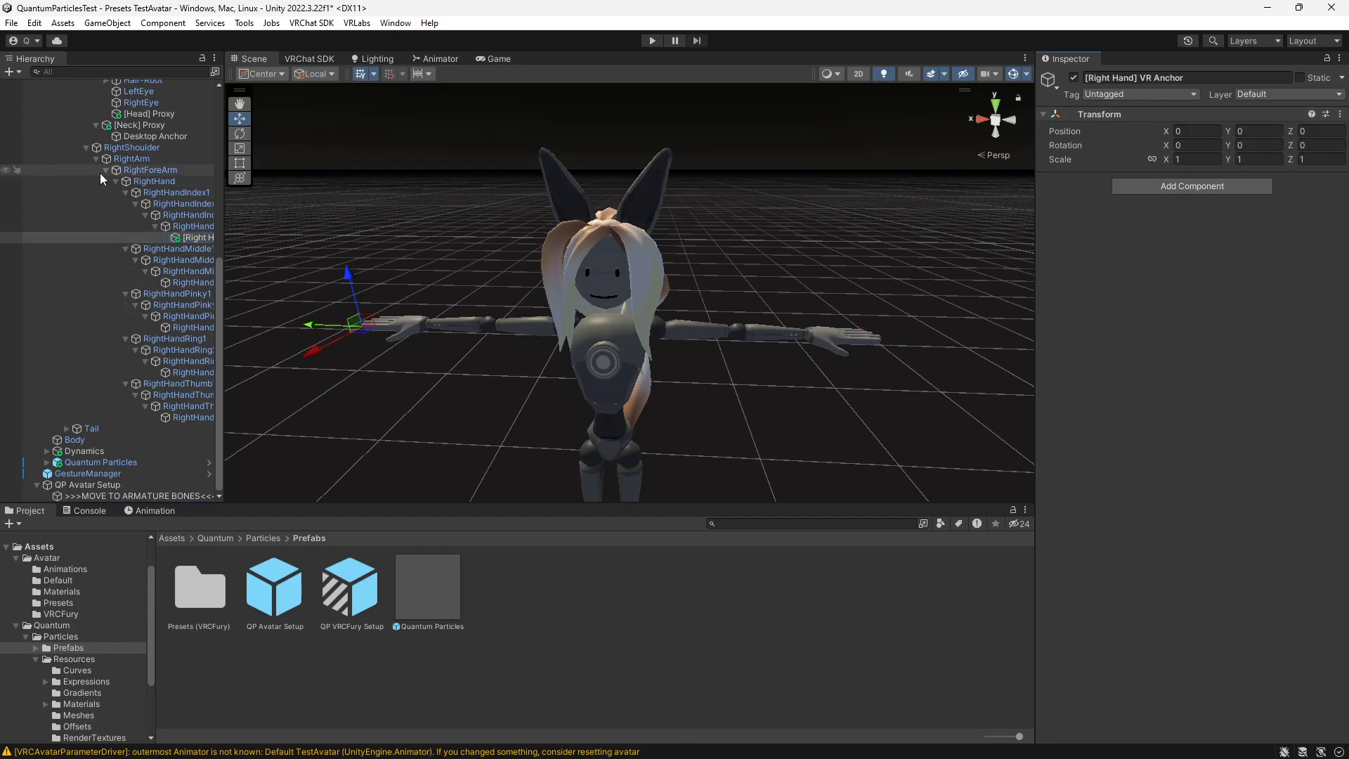
- Collapse the armature, delete the emptied QP Avatar Setup object and save the scene
{"action": "scroll", "coordinate": [82, 147], "scroll_direction": "up", "scroll_amount": 3}
{"action": "scroll", "coordinate": [82, 147], "scroll_direction": "up", "scroll_amount": 5}
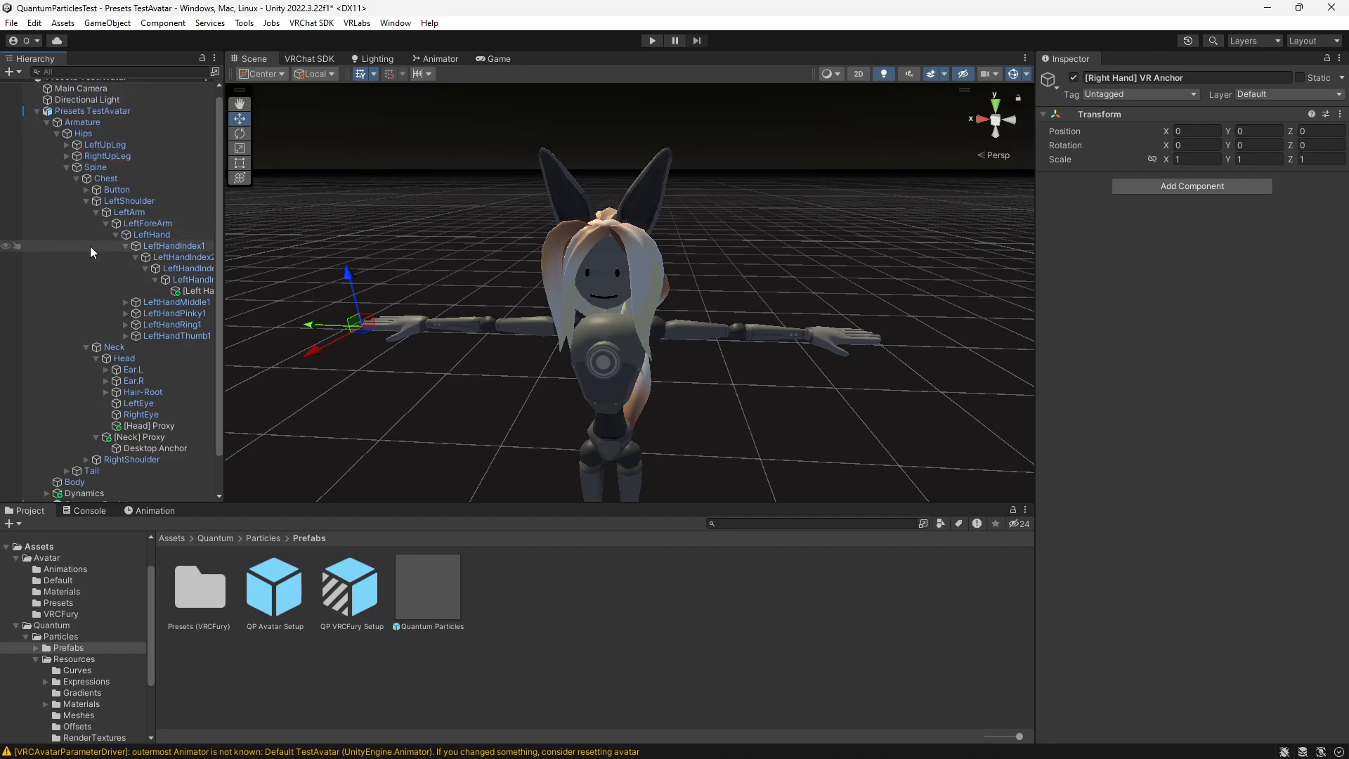
{"action": "left_click", "coordinate": [75, 179]}
{"action": "left_click", "coordinate": [46, 130]}
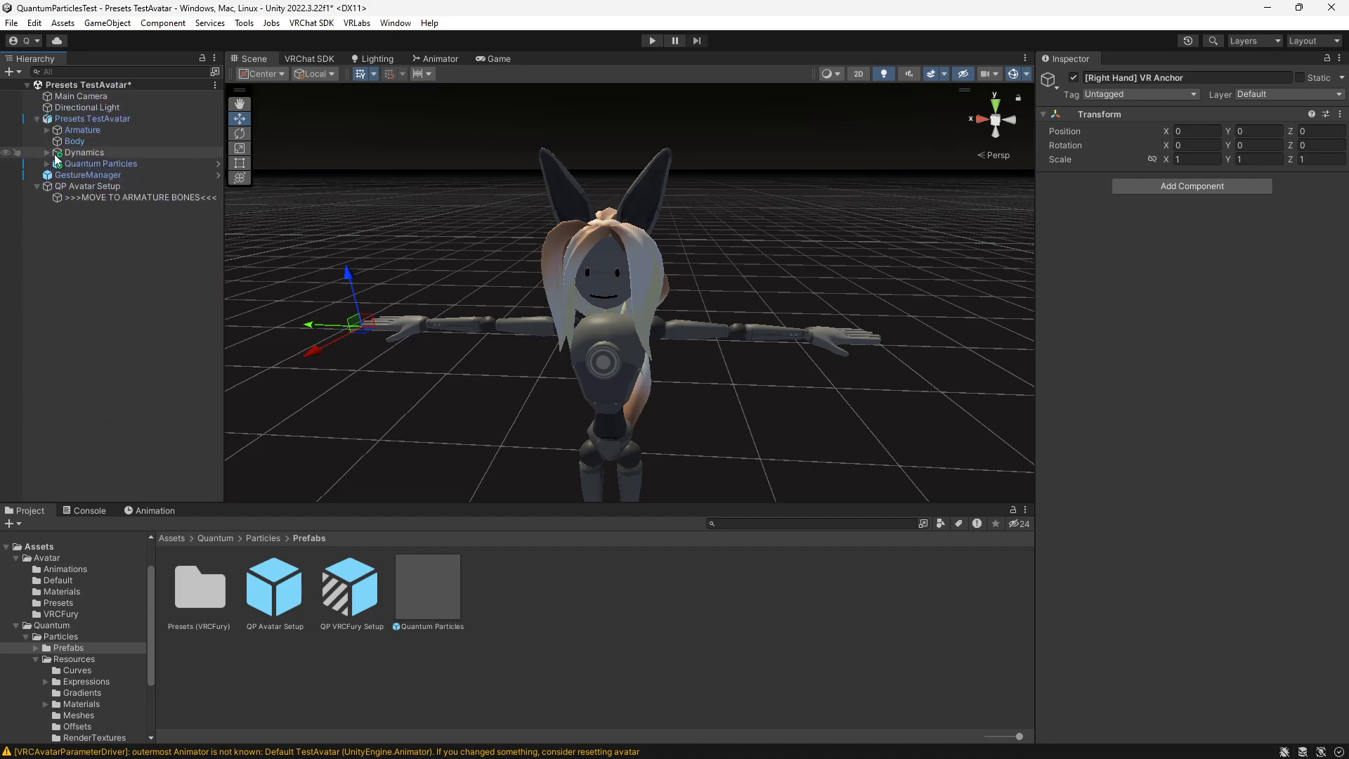
{"action": "left_click", "coordinate": [79, 188]}
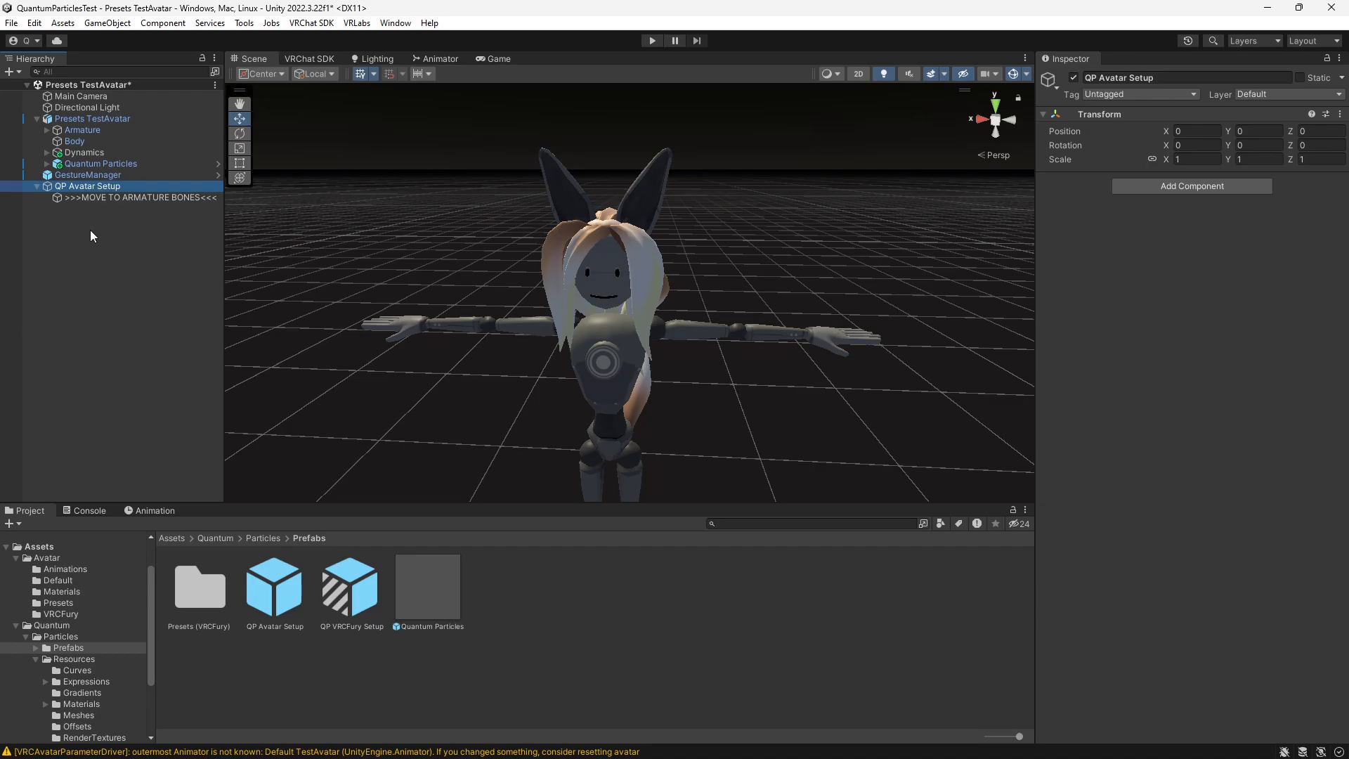
{"action": "key", "text": "Delete"}
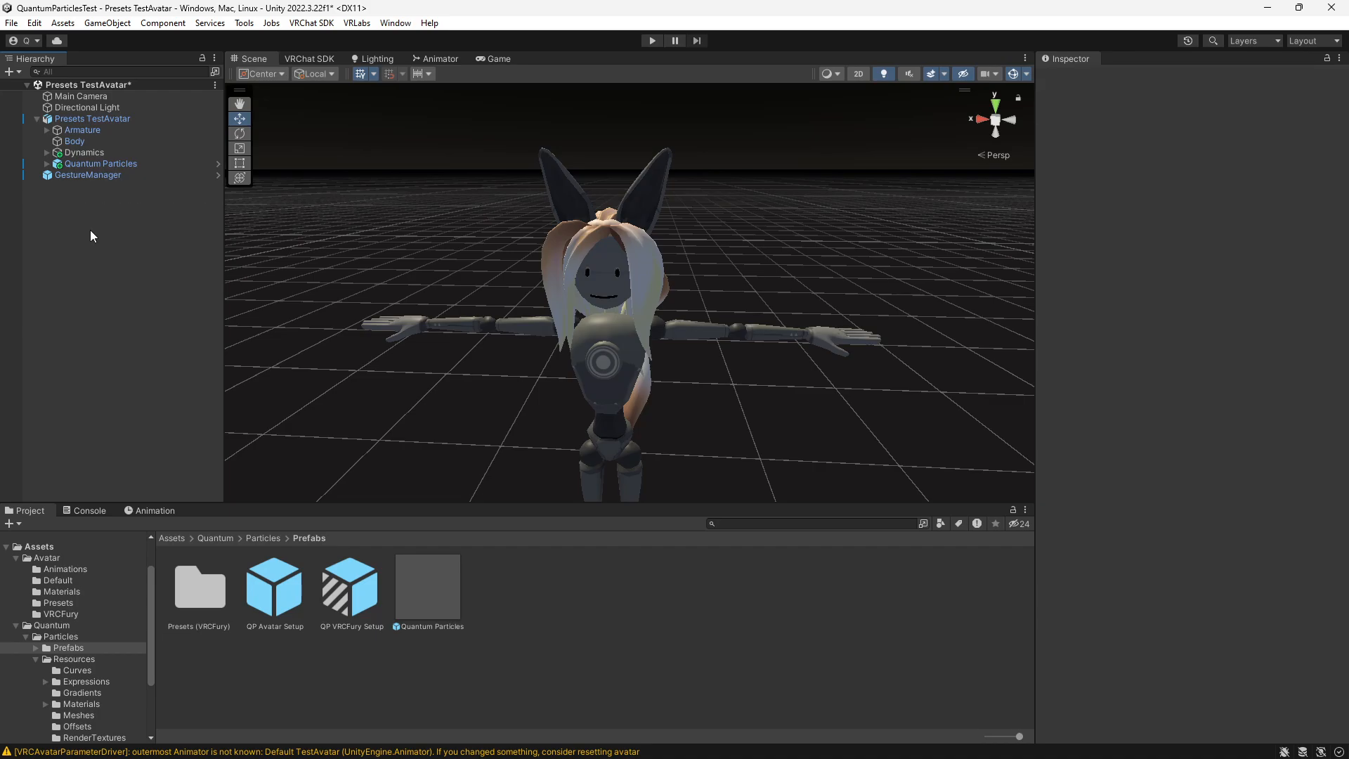
{"action": "key", "text": "ctrl+s"}
- Open the AV3 Manager from VRLabs and assign Presets TestAvatar as its avatar
{"action": "left_click", "coordinate": [96, 118]}
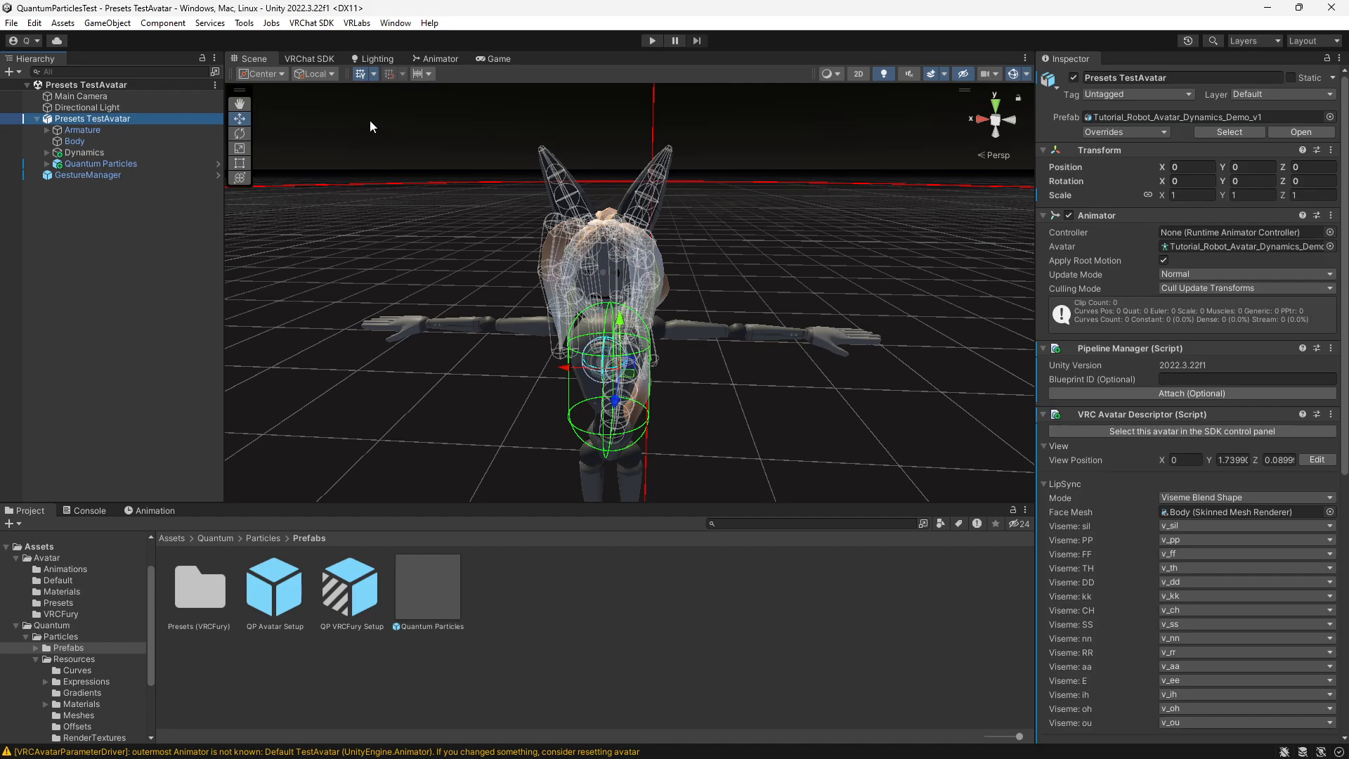
{"action": "left_click", "coordinate": [357, 23]}
{"action": "left_click", "coordinate": [383, 40]}
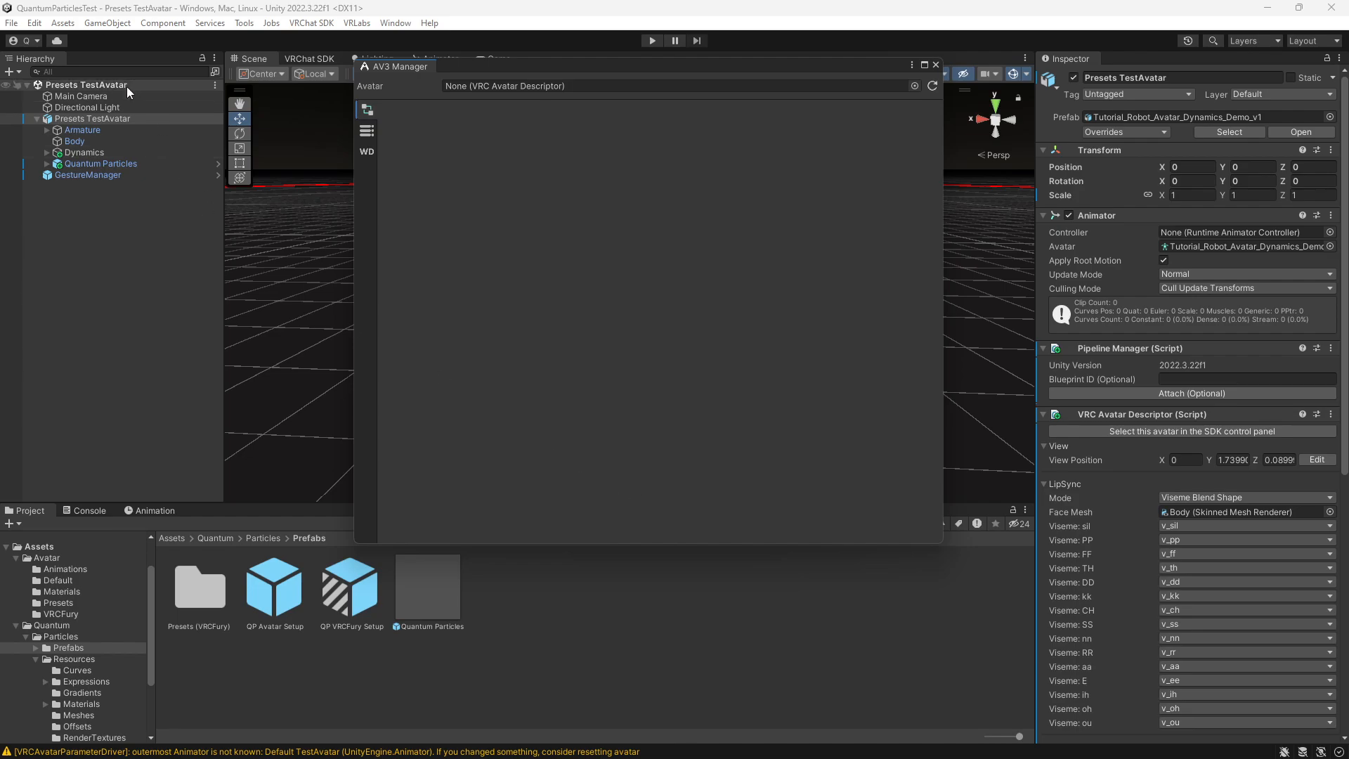
{"action": "left_click_drag", "start_coordinate": [83, 115], "coordinate": [488, 86]}
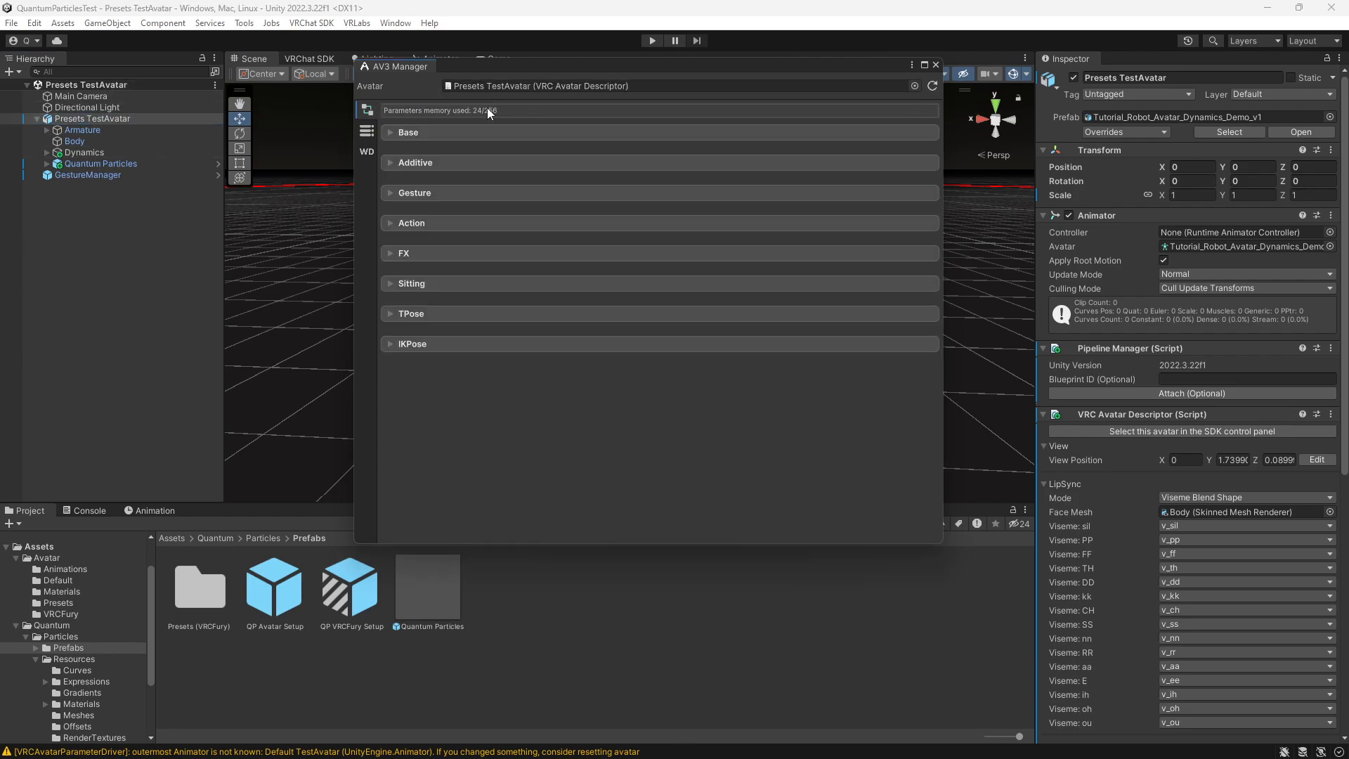
- Open the Base folder under Quantum/Particles/Resources/Expressions/Presets in the project assets
{"action": "left_click", "coordinate": [76, 683]}
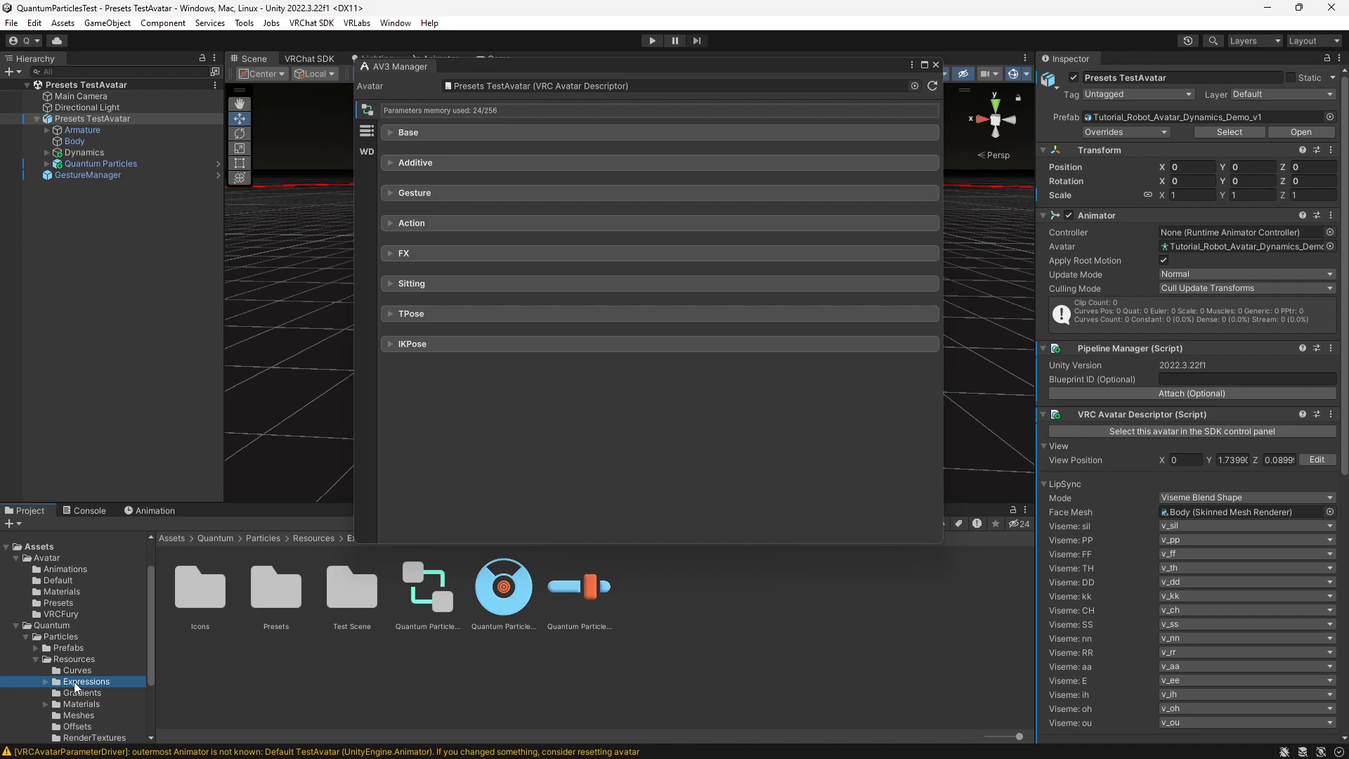
{"action": "left_click", "coordinate": [47, 682]}
{"action": "left_click", "coordinate": [85, 705]}
{"action": "double_click", "coordinate": [204, 592]}
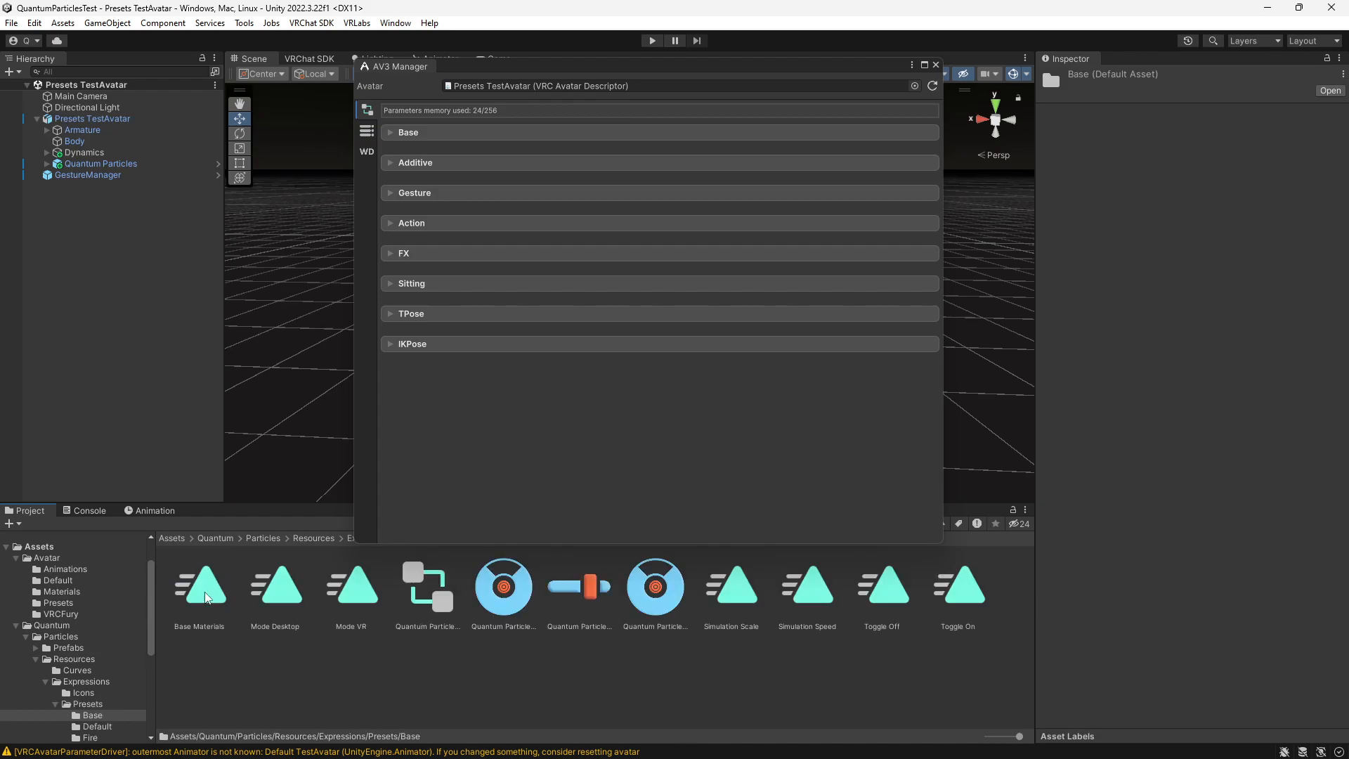
- Merge the Quantum Particles FX Base animator into the avatar's current FX controller
{"action": "left_click", "coordinate": [389, 255]}
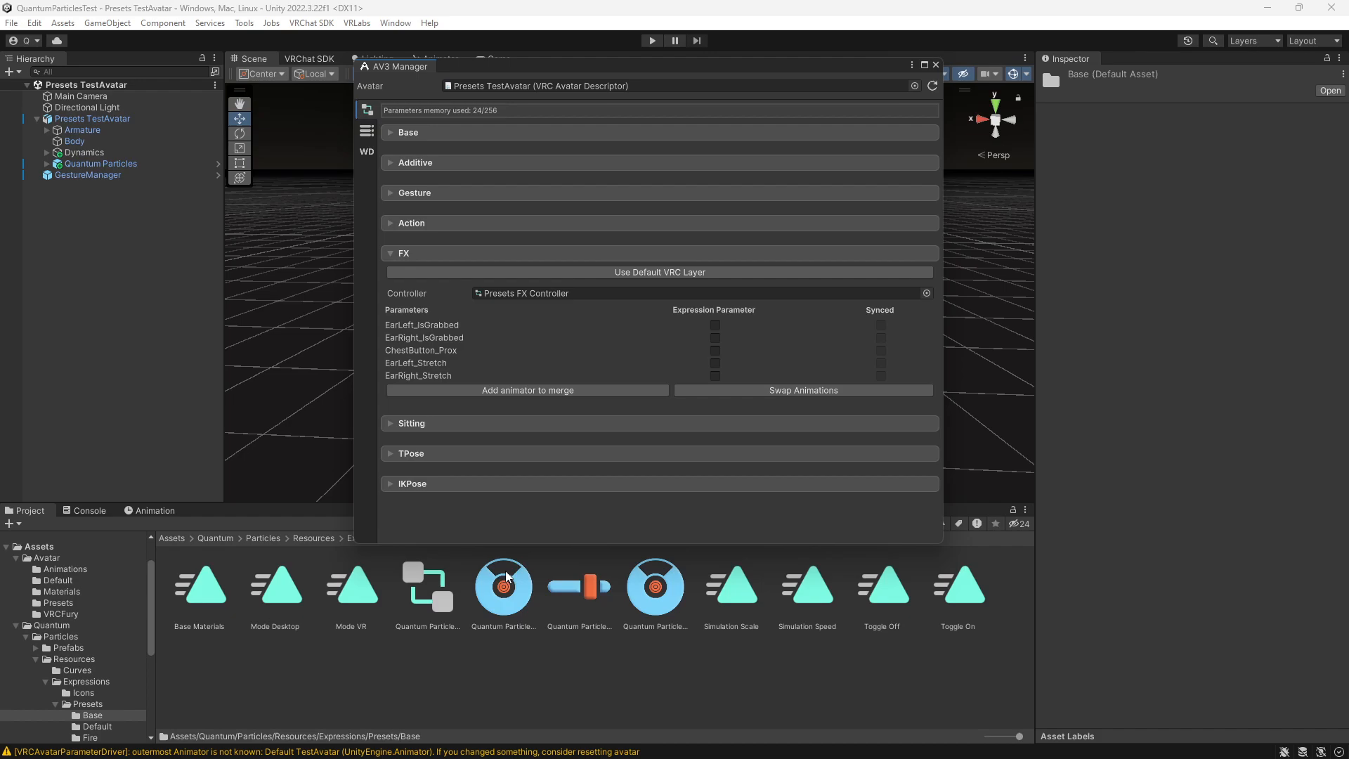
{"action": "left_click", "coordinate": [530, 391]}
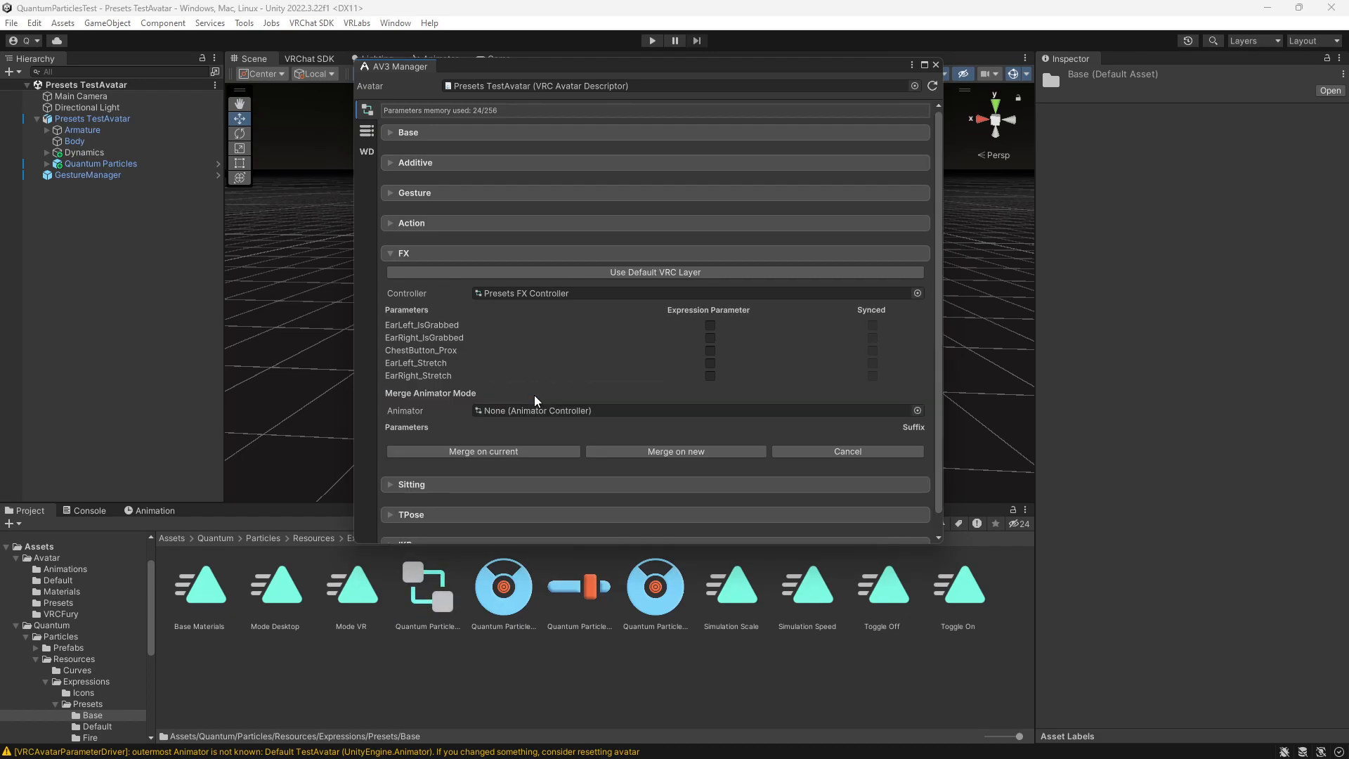
{"action": "left_click_drag", "start_coordinate": [433, 610], "coordinate": [531, 416]}
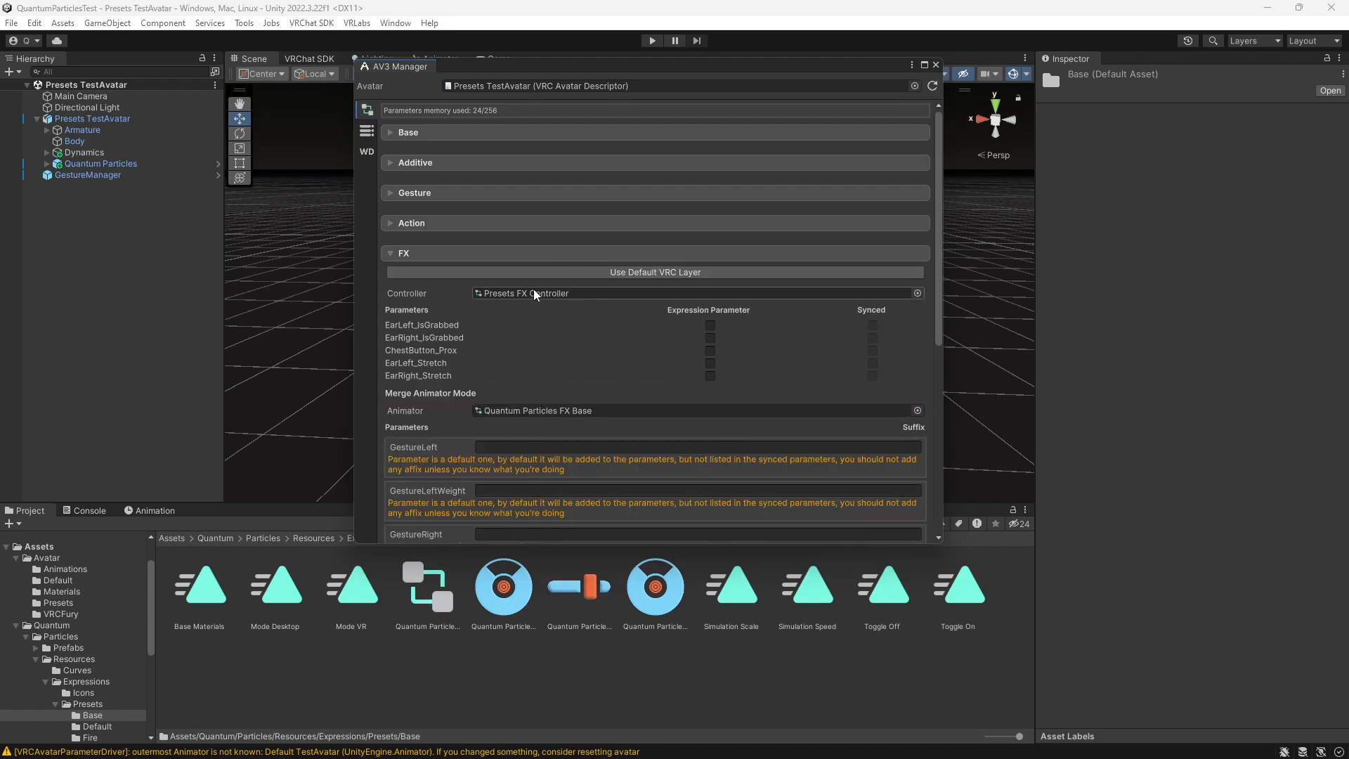
{"action": "scroll", "coordinate": [541, 301], "scroll_direction": "down", "scroll_amount": 10}
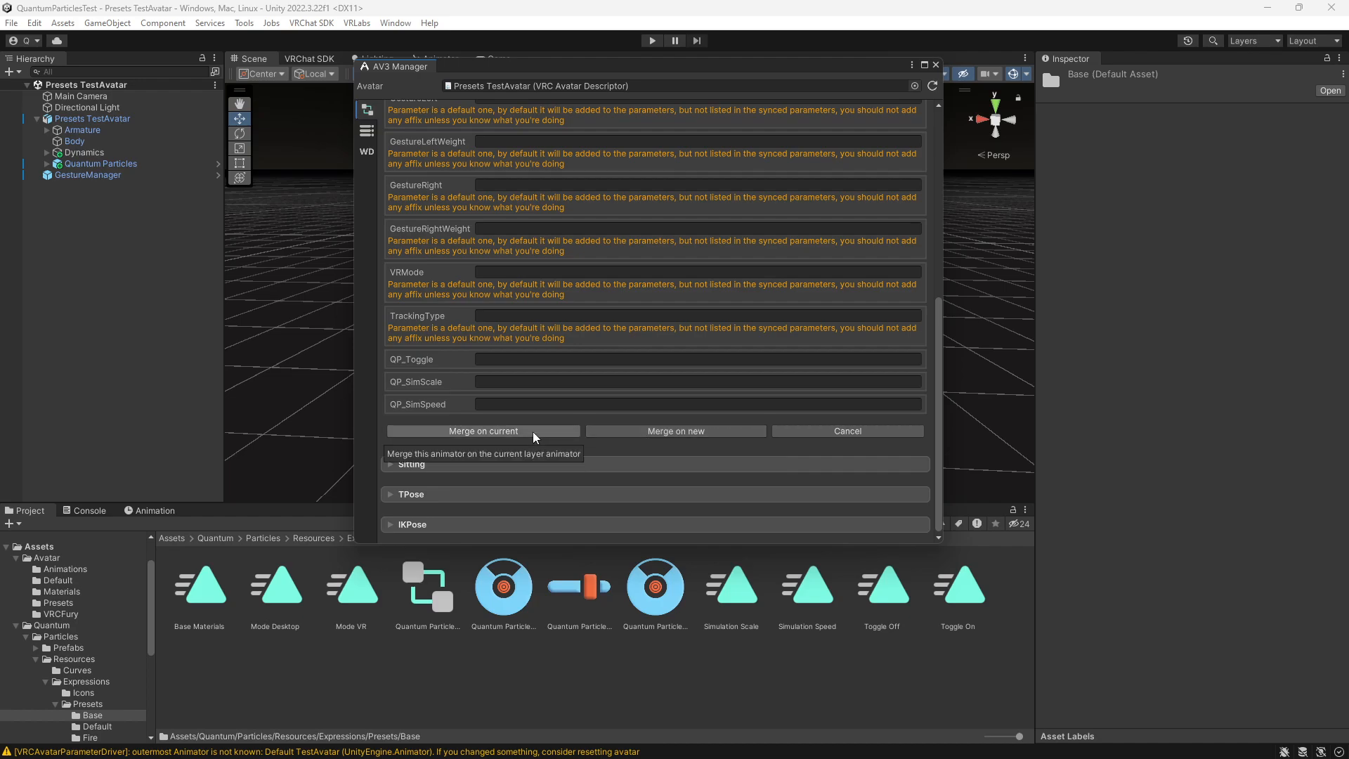
{"action": "left_click", "coordinate": [647, 434]}
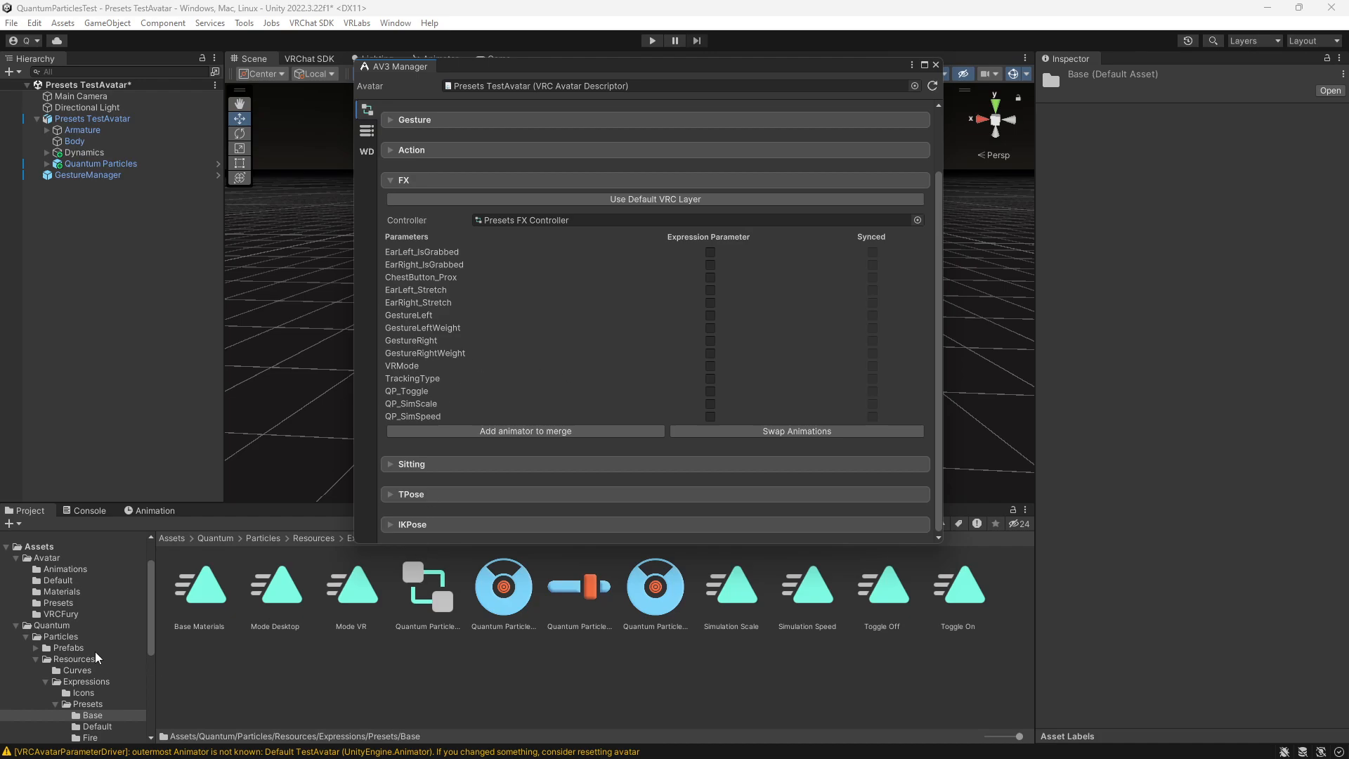
- Merge the Quantum Particles Fire Preset FX animator from the Fire presets folder into the avatar's current FX controller
{"action": "scroll", "coordinate": [97, 663], "scroll_direction": "down", "scroll_amount": 3}
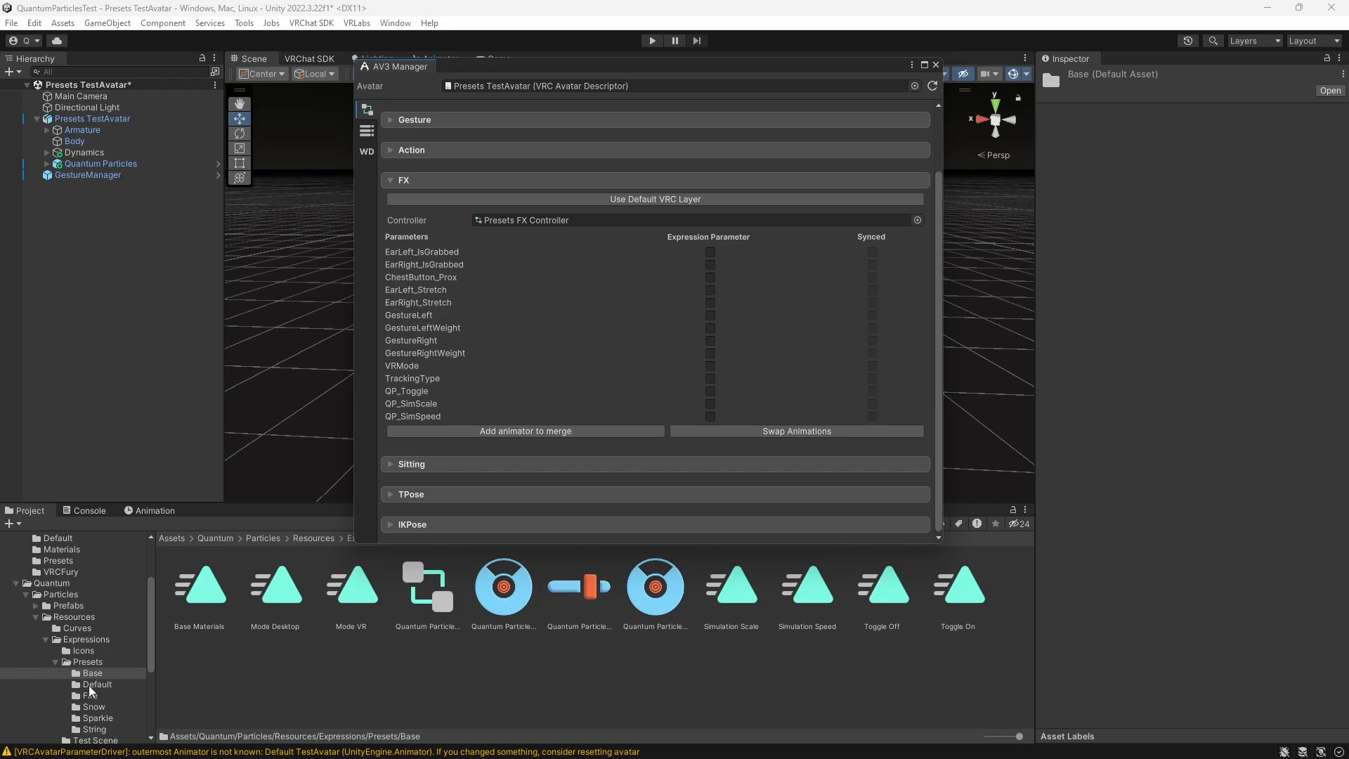
{"action": "left_click", "coordinate": [89, 686]}
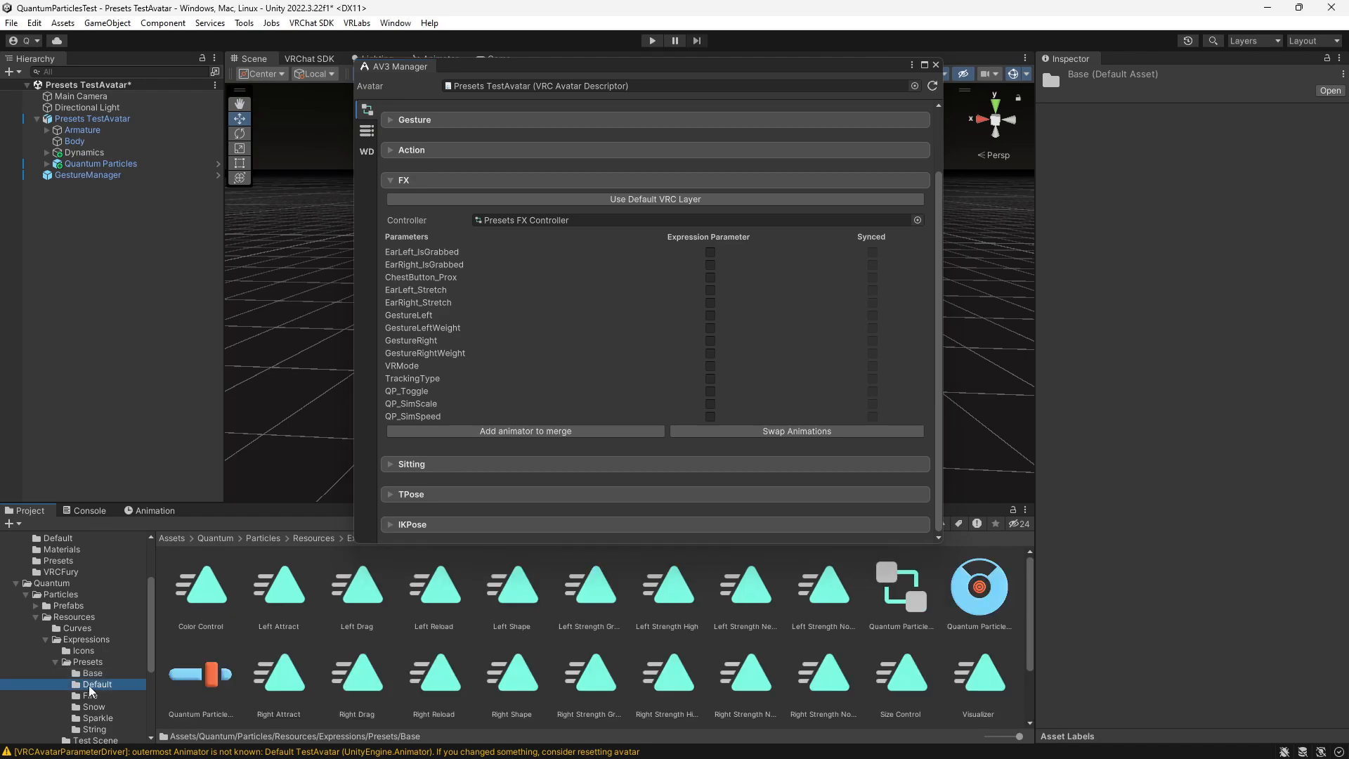
{"action": "left_click", "coordinate": [92, 696]}
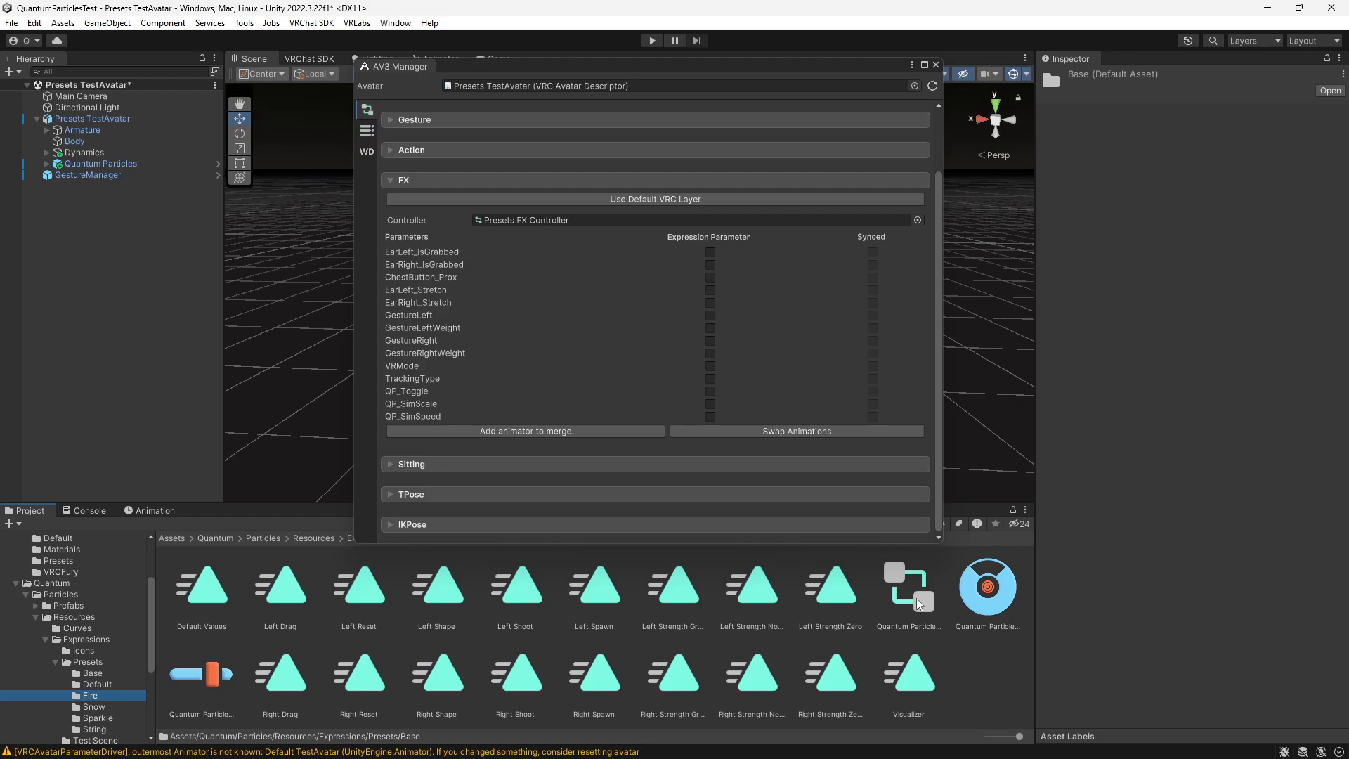
{"action": "left_click", "coordinate": [611, 431]}
{"action": "left_click_drag", "start_coordinate": [914, 605], "coordinate": [620, 454]}
{"action": "scroll", "coordinate": [541, 372], "scroll_direction": "down", "scroll_amount": 5}
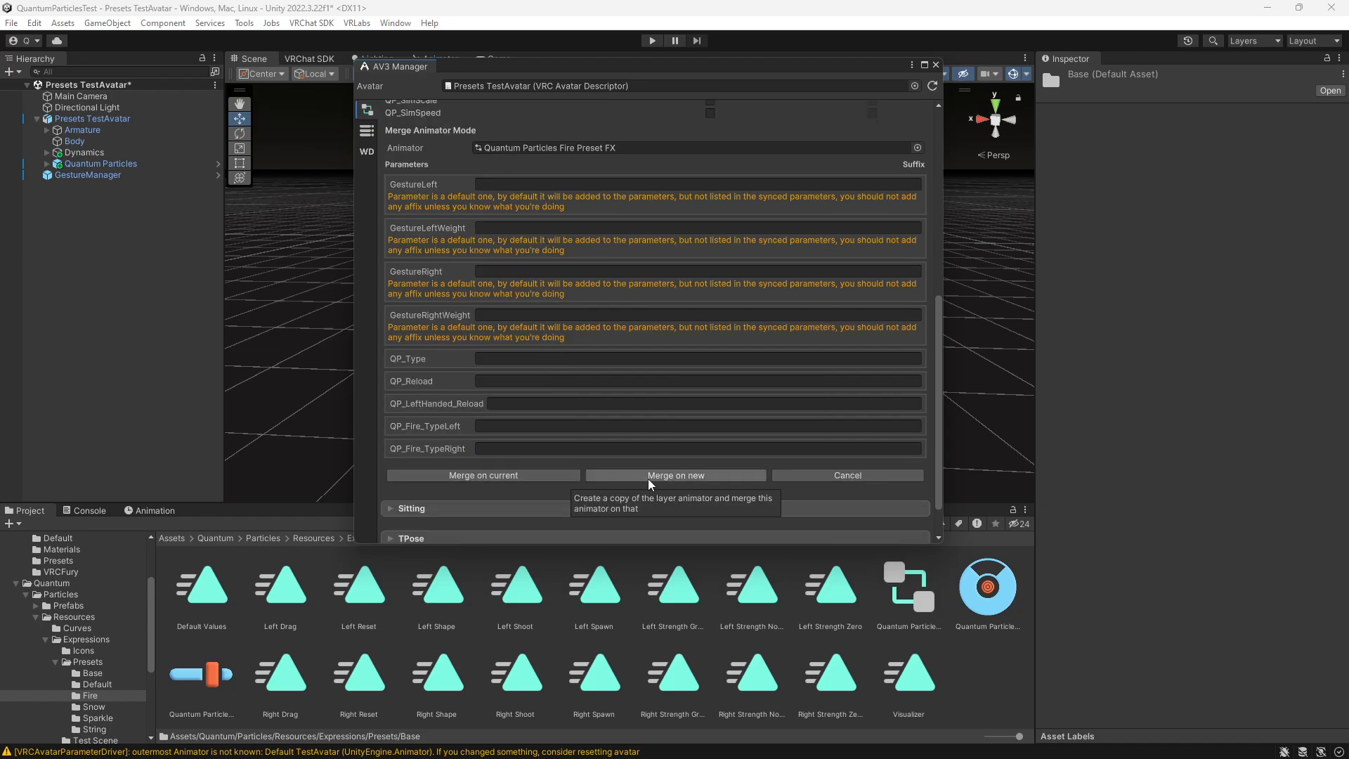
{"action": "left_click", "coordinate": [549, 477]}
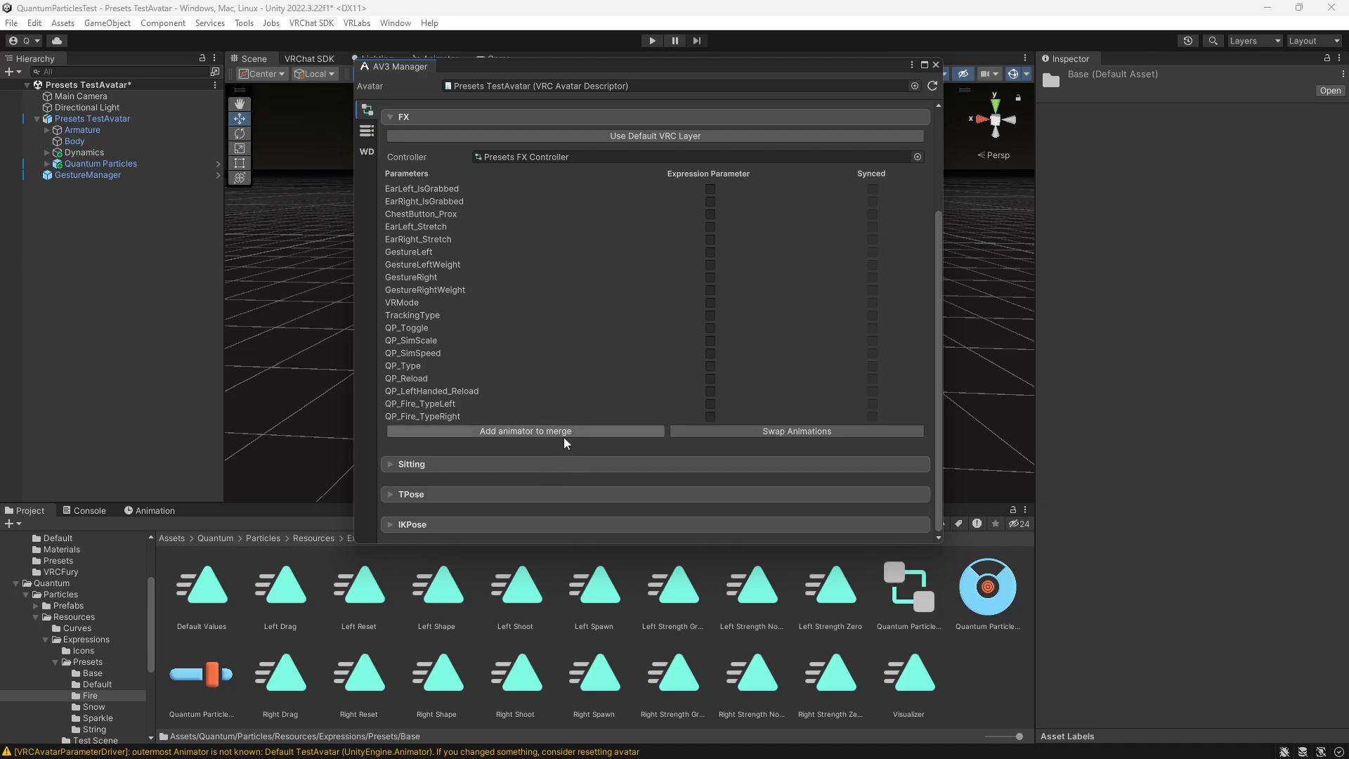
- Load Quantum Particles Snow Preset FX from the Snow presets folder as the next animator to merge into the FX layer
{"action": "left_click", "coordinate": [90, 707]}
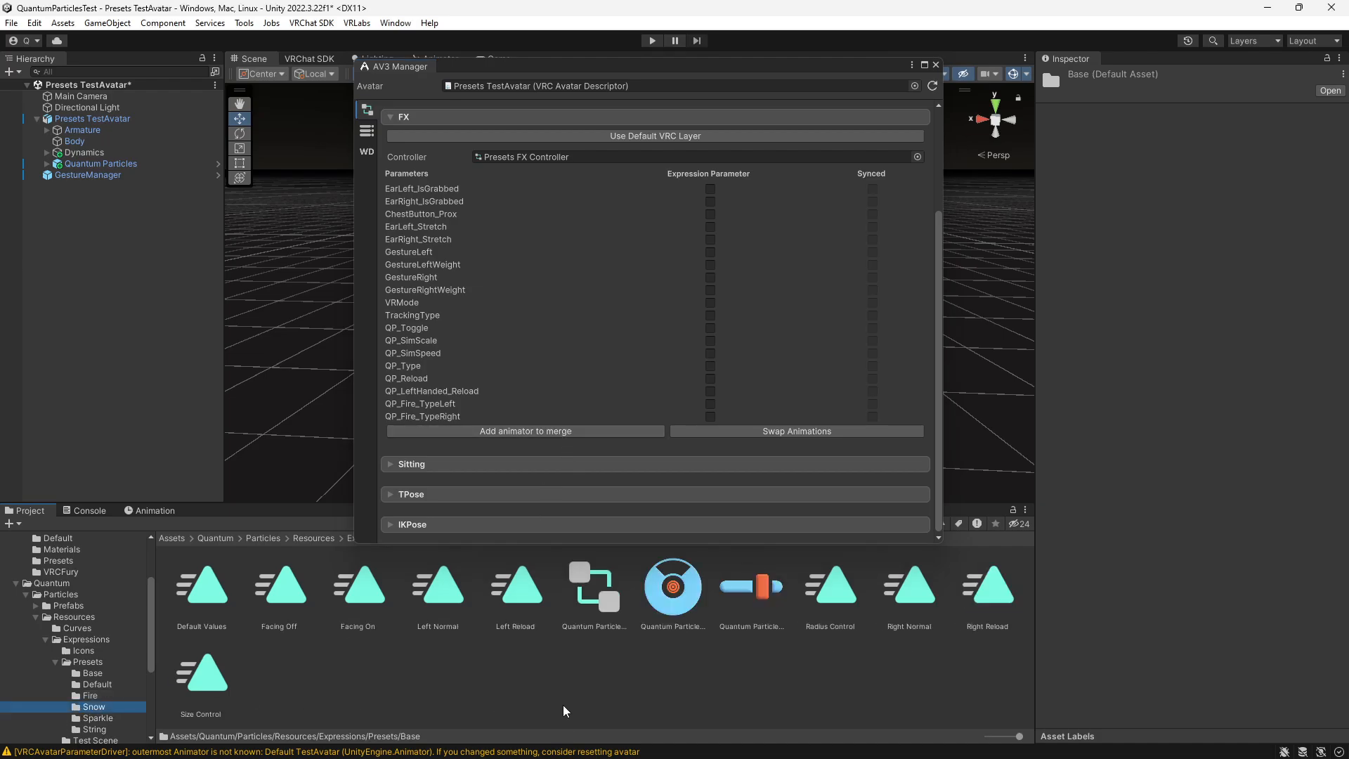
{"action": "left_click", "coordinate": [577, 433]}
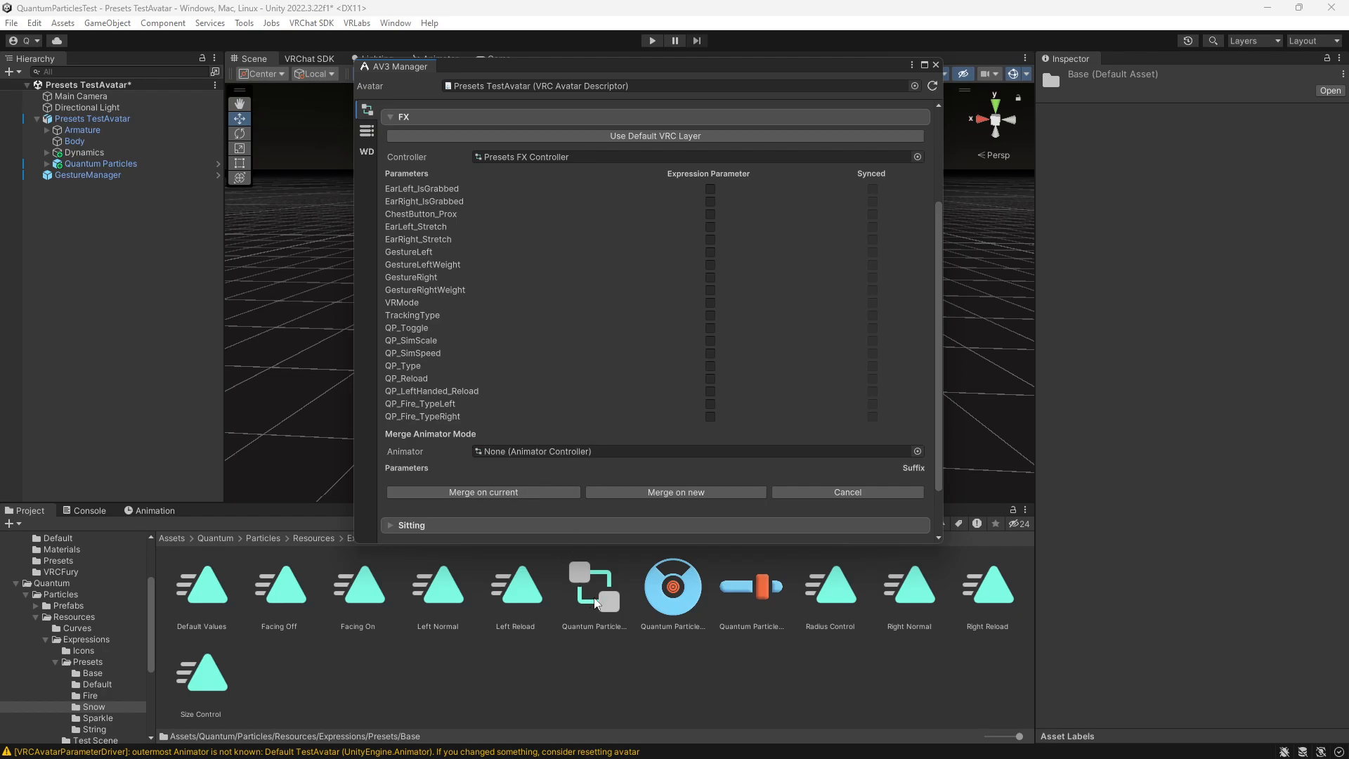
{"action": "left_click_drag", "start_coordinate": [594, 597], "coordinate": [609, 455]}
{"action": "scroll", "coordinate": [544, 397], "scroll_direction": "down", "scroll_amount": 6}
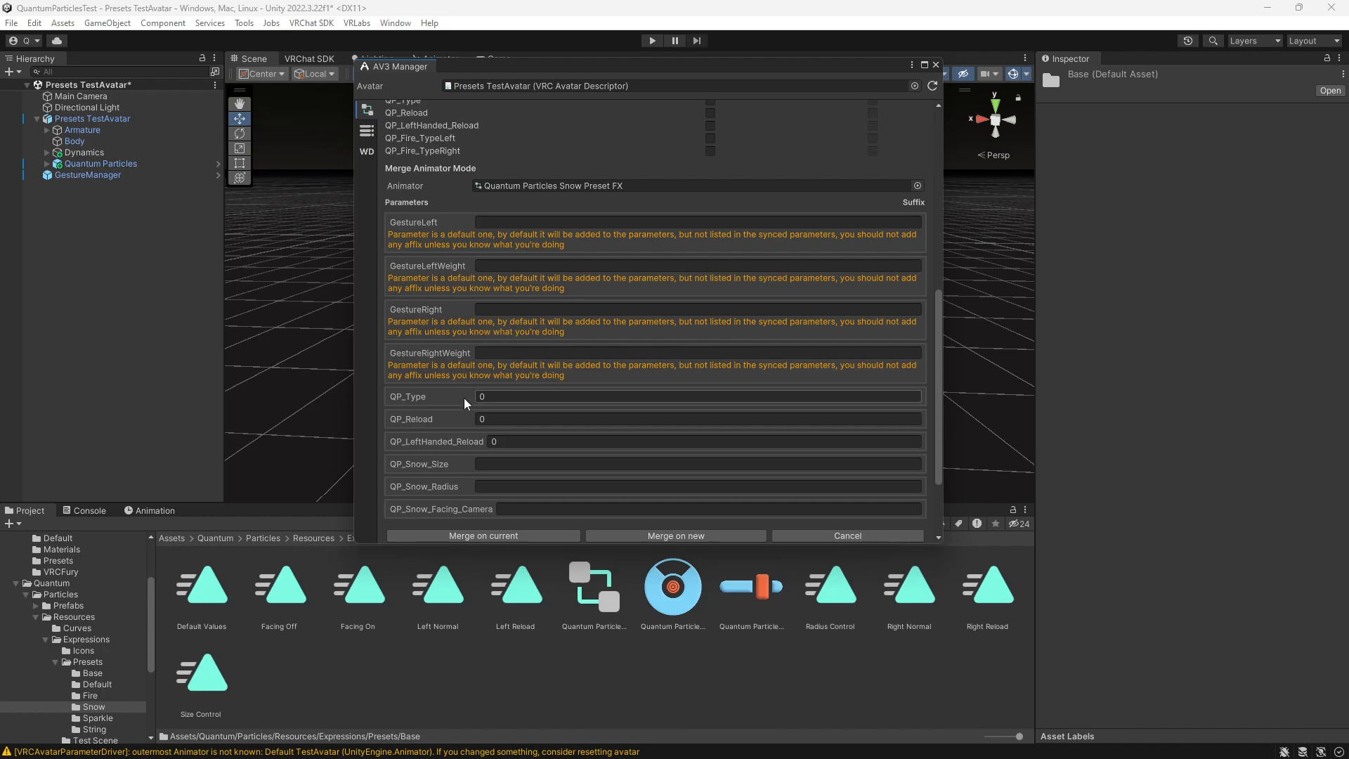
- Clear the suffixes of QP_Type, QP_Reload and QP_LeftHanded_Reload and merge the Snow animator into the current FX controller
{"action": "left_click", "coordinate": [503, 402]}
{"action": "key", "text": "BackSpace"}
{"action": "left_click", "coordinate": [510, 420]}
{"action": "key", "text": "BackSpace"}
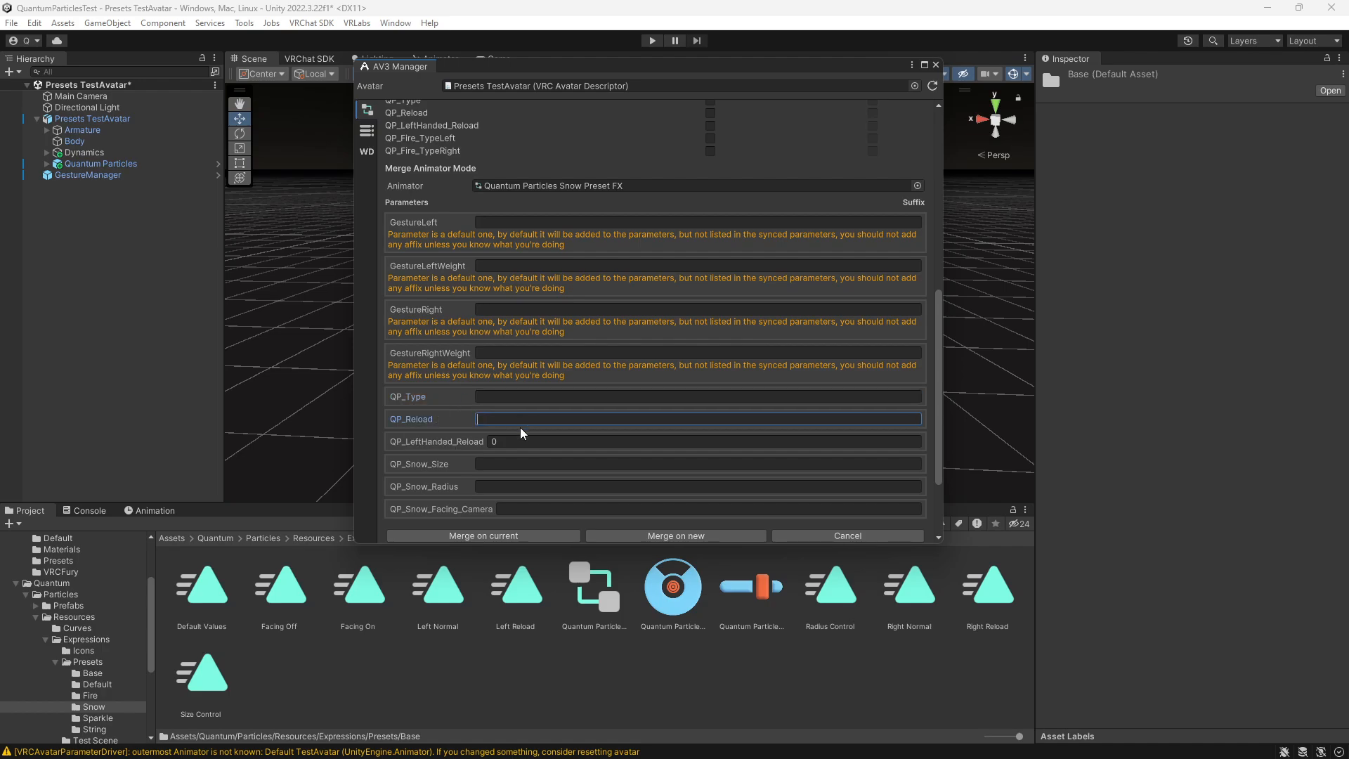
{"action": "left_click", "coordinate": [522, 440]}
{"action": "key", "text": "BackSpace"}
{"action": "scroll", "coordinate": [506, 421], "scroll_direction": "down", "scroll_amount": 2}
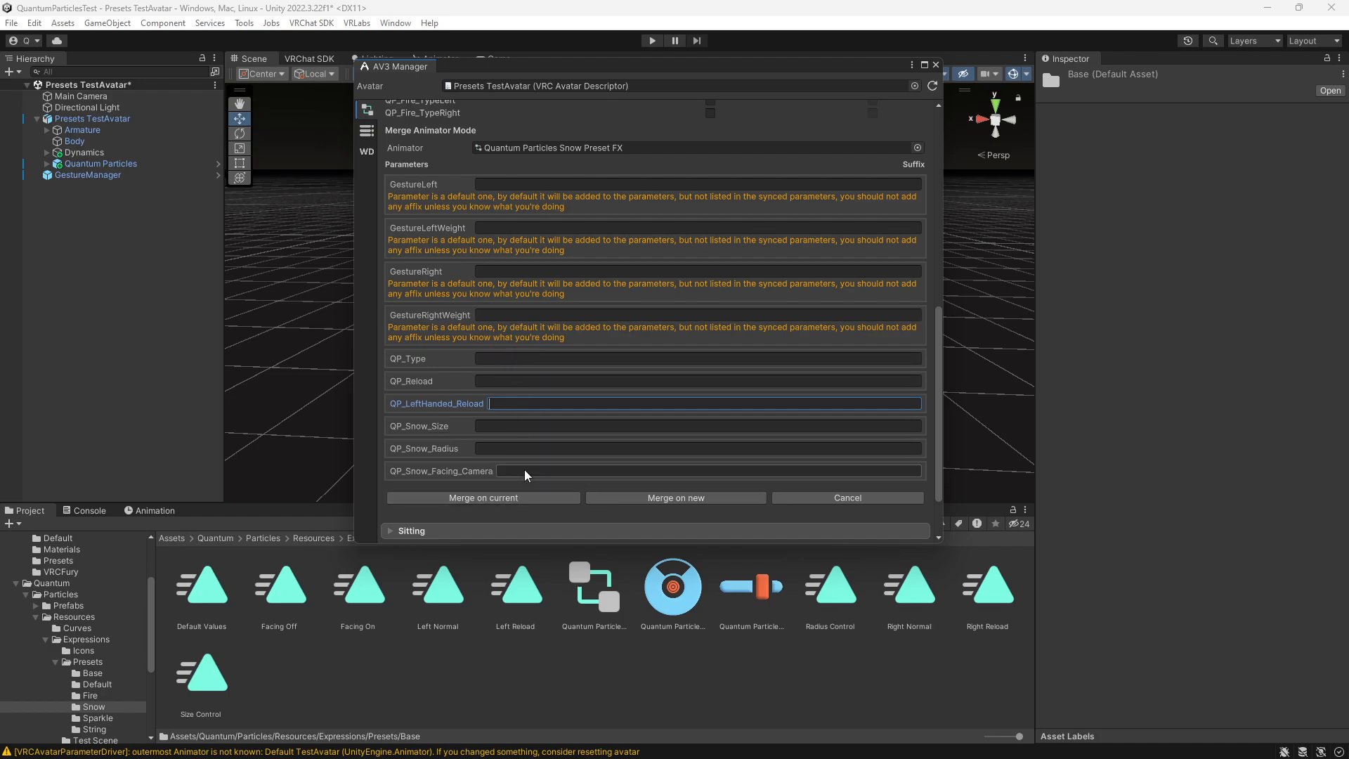
{"action": "left_click", "coordinate": [524, 499]}
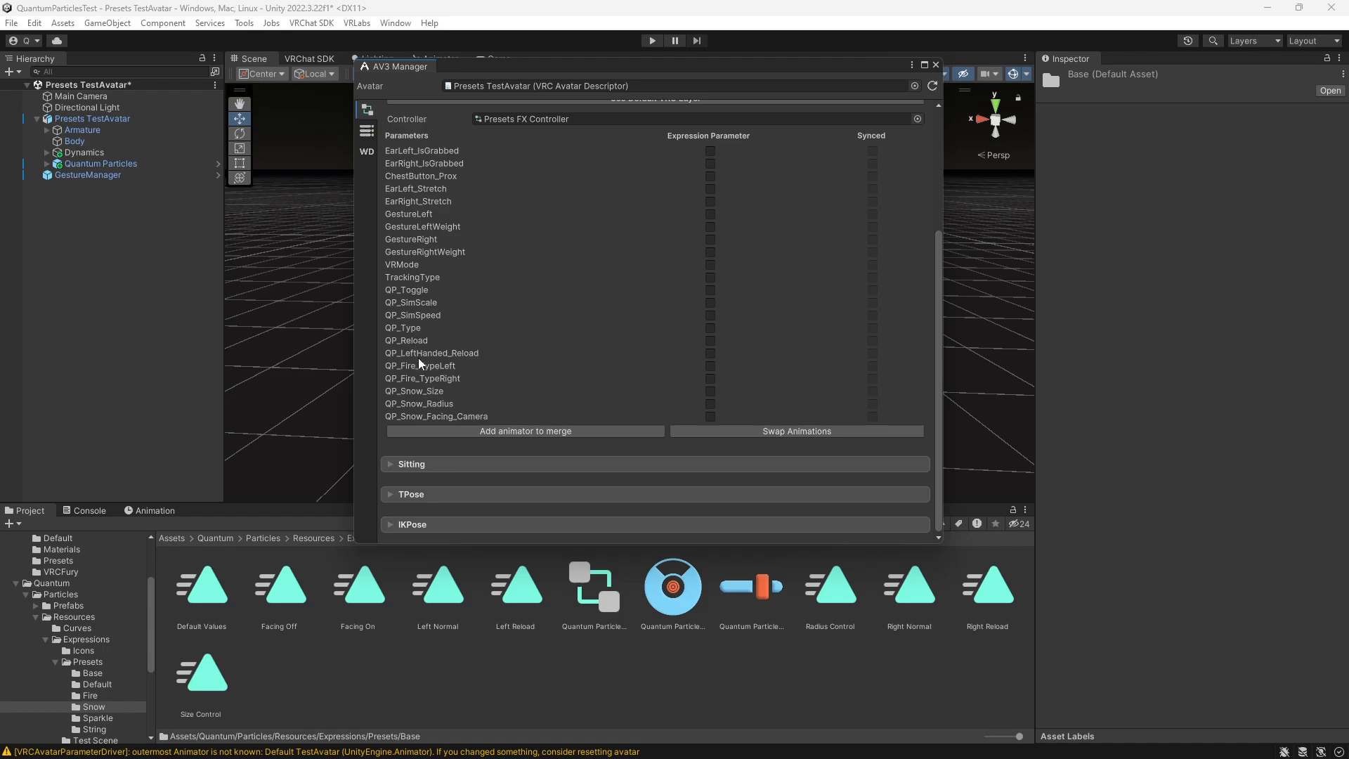
- Copy the Quantum Particles Snow Preset Params and Fire Preset Params into the avatar's expression parameters
{"action": "left_click", "coordinate": [366, 134]}
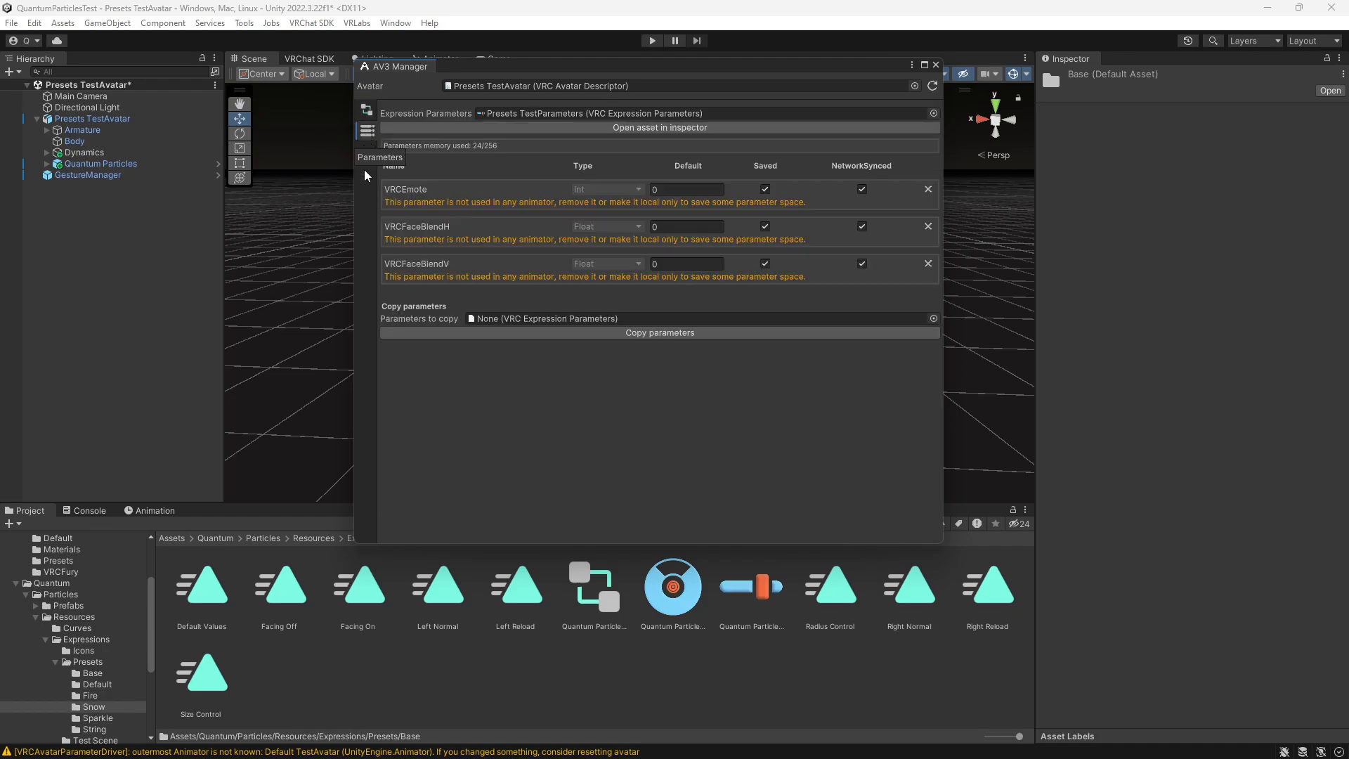
{"action": "left_click_drag", "start_coordinate": [752, 587], "coordinate": [632, 320]}
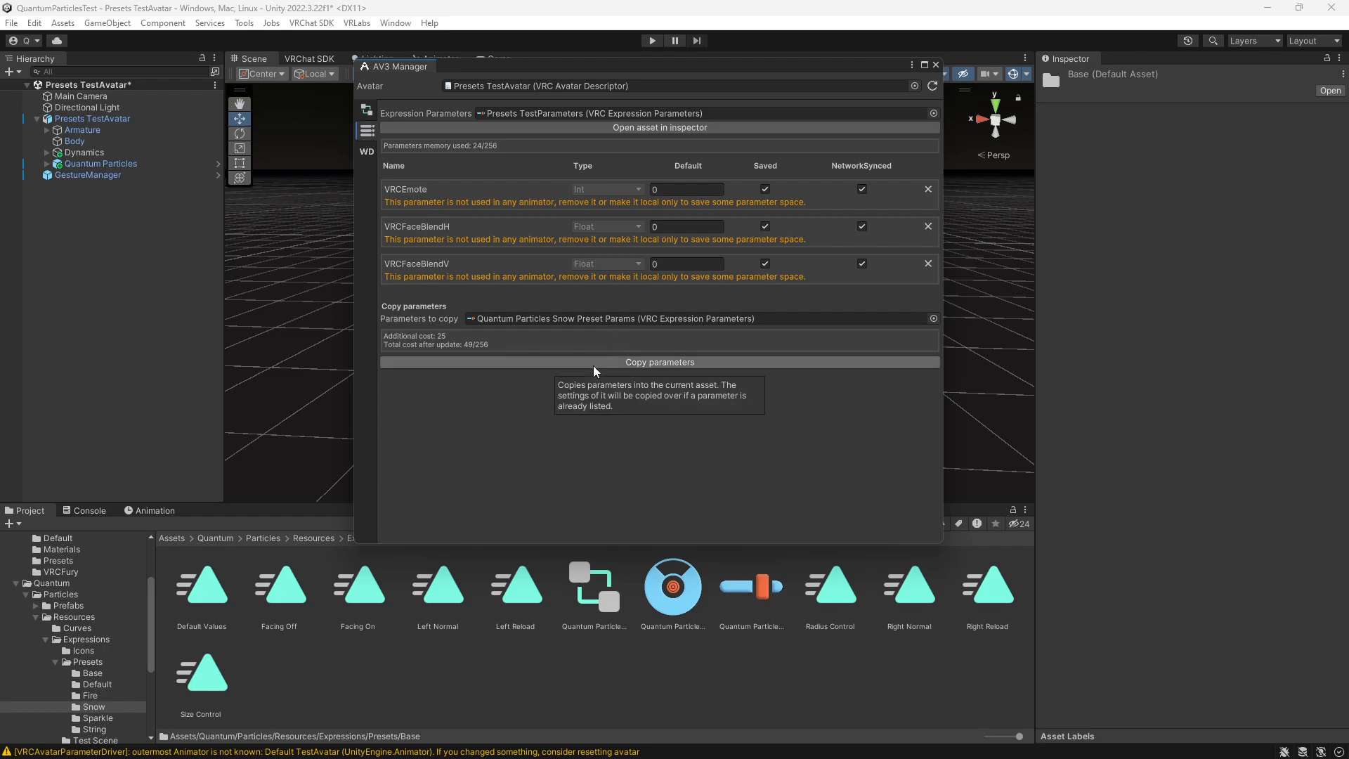
{"action": "left_click", "coordinate": [594, 364]}
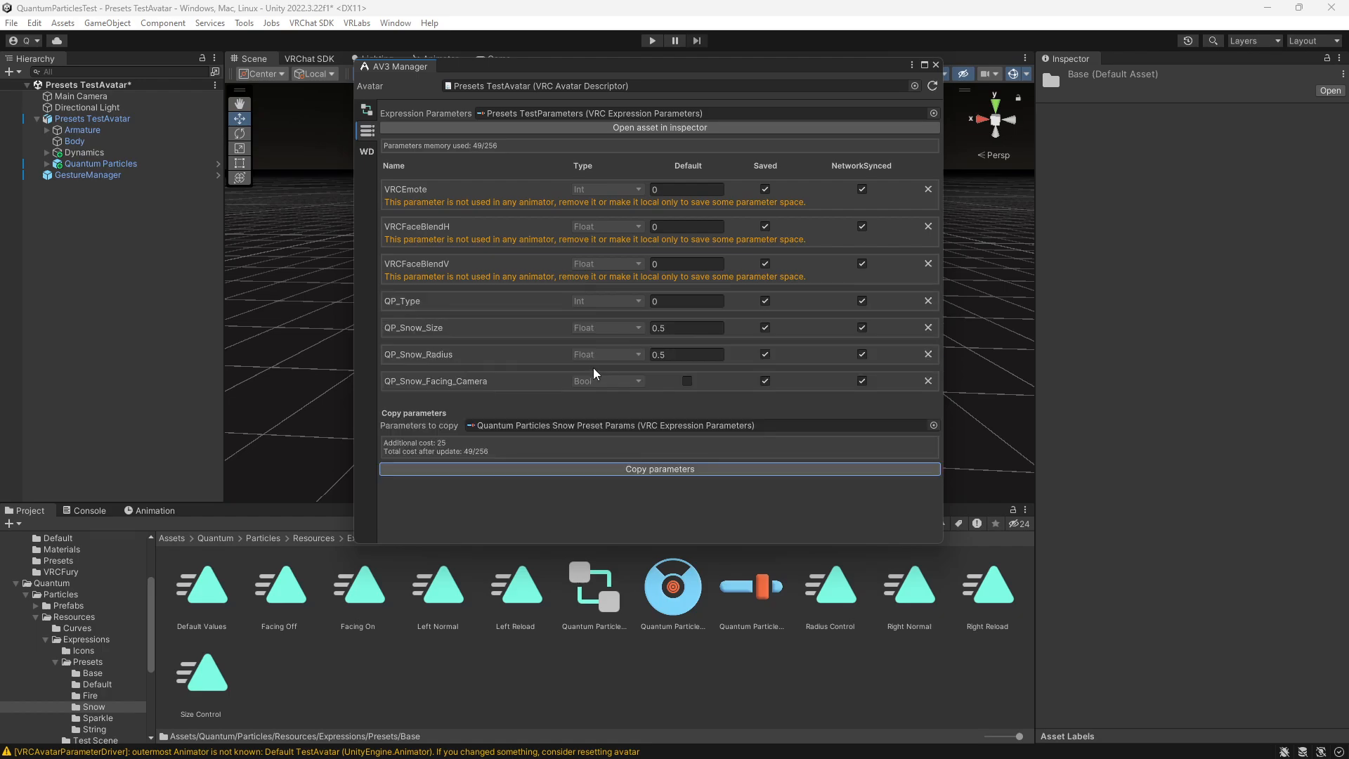
{"action": "left_click", "coordinate": [97, 697]}
{"action": "left_click_drag", "start_coordinate": [209, 697], "coordinate": [666, 431]}
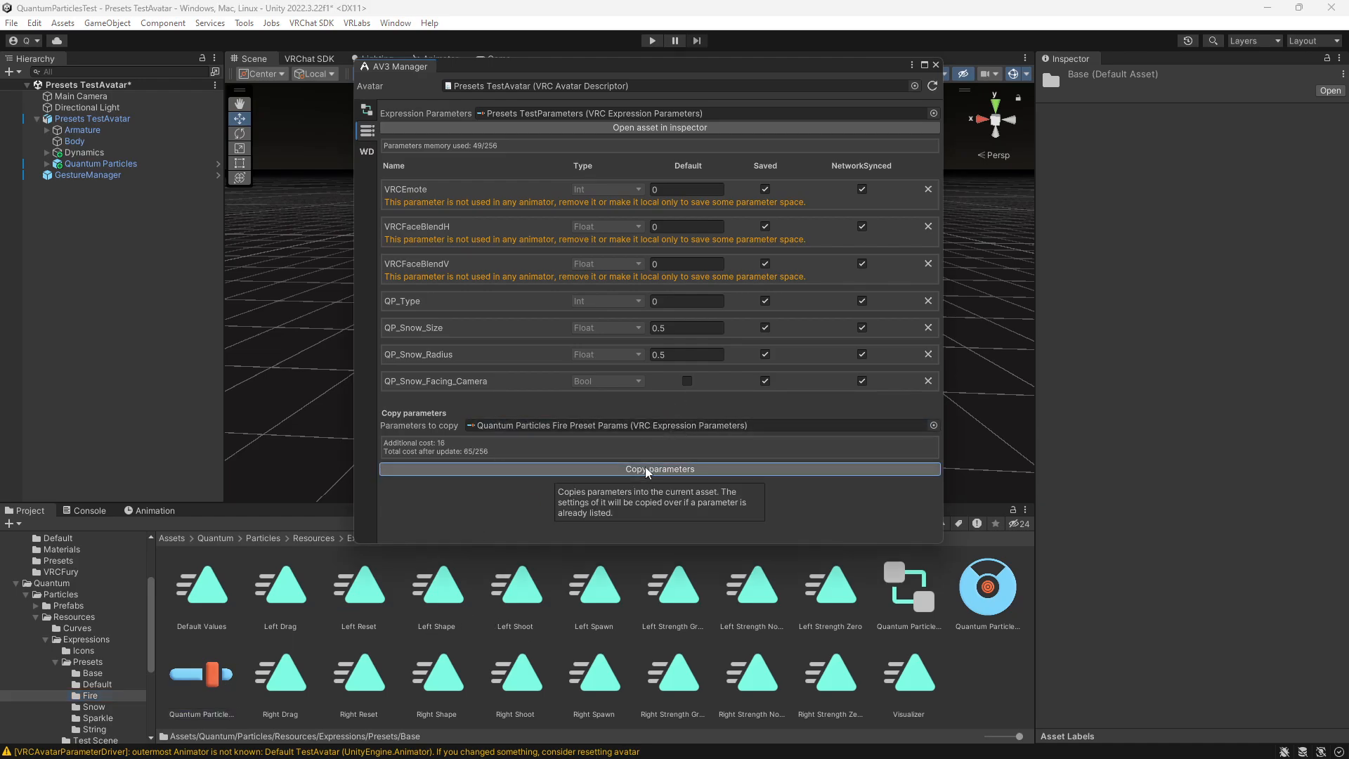
{"action": "left_click", "coordinate": [648, 471]}
- Copy Quantum Particles Parameters Base into the avatar's expression parameters, review the parameter list and close the AV3 Manager
{"action": "left_click", "coordinate": [93, 673]}
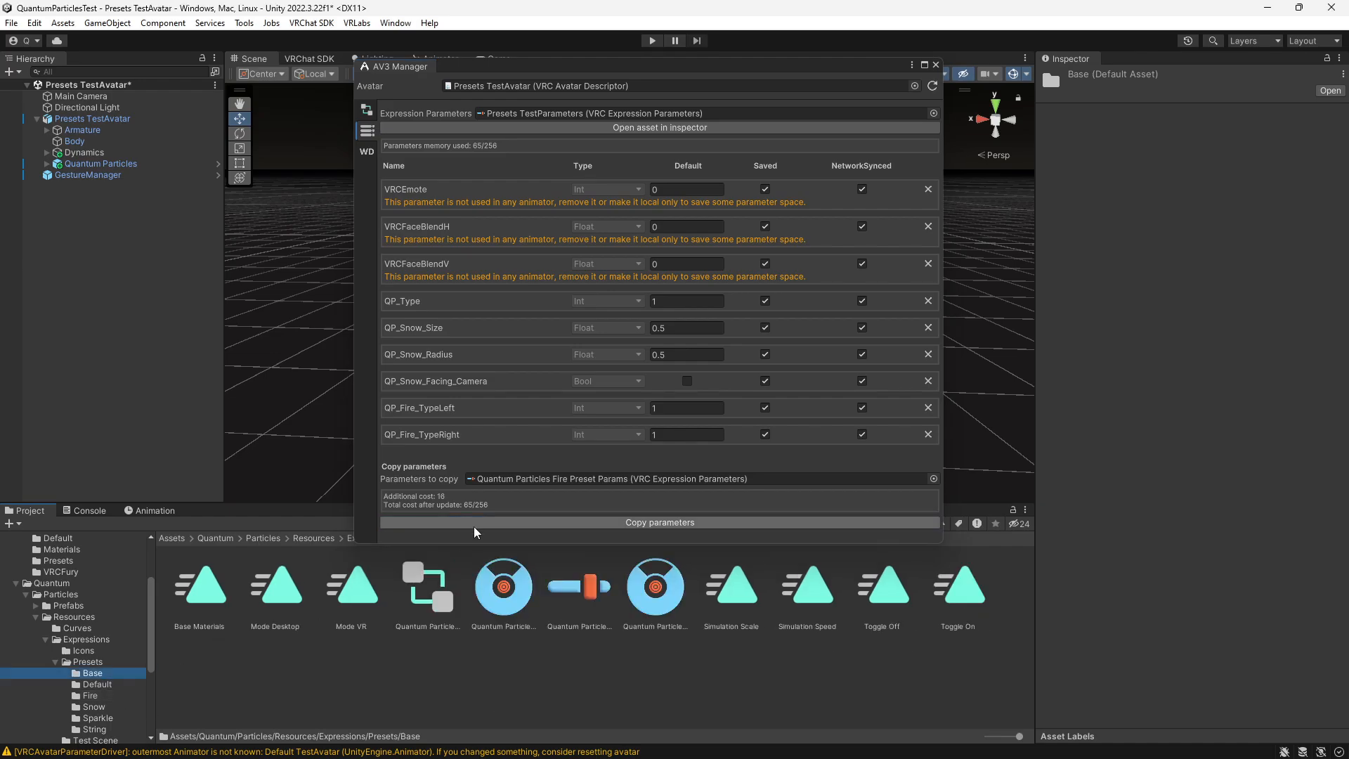
{"action": "left_click_drag", "start_coordinate": [580, 596], "coordinate": [625, 481]}
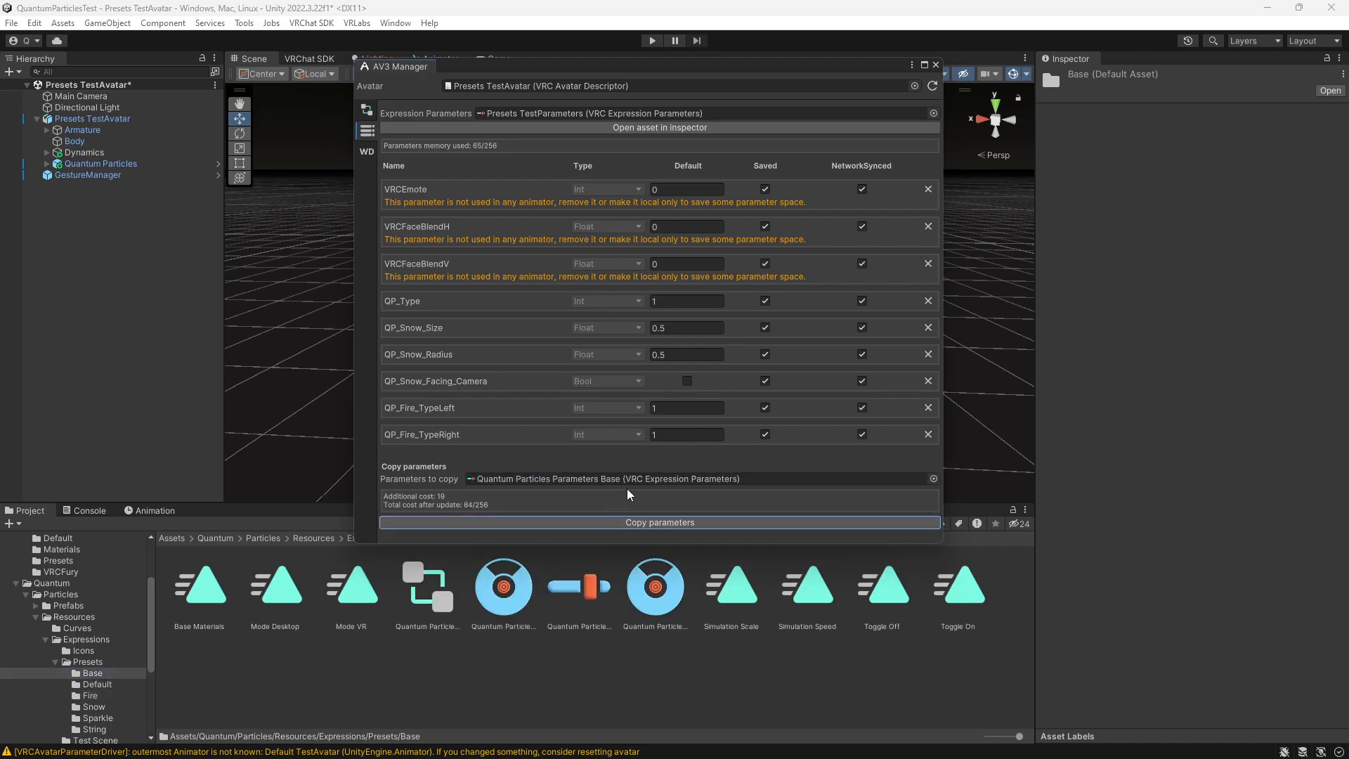
{"action": "left_click", "coordinate": [589, 523]}
{"action": "scroll", "coordinate": [503, 448], "scroll_direction": "down", "scroll_amount": 3}
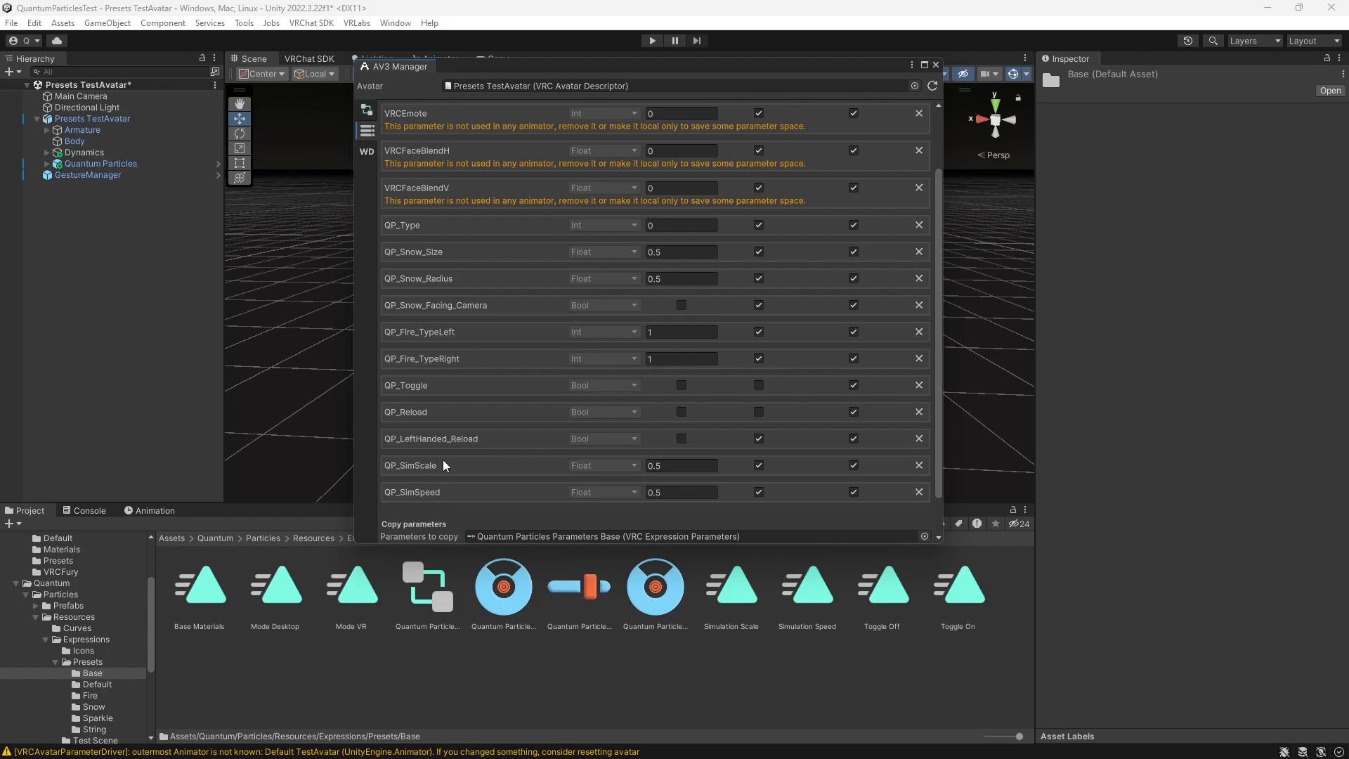
{"action": "scroll", "coordinate": [468, 437], "scroll_direction": "up", "scroll_amount": 2}
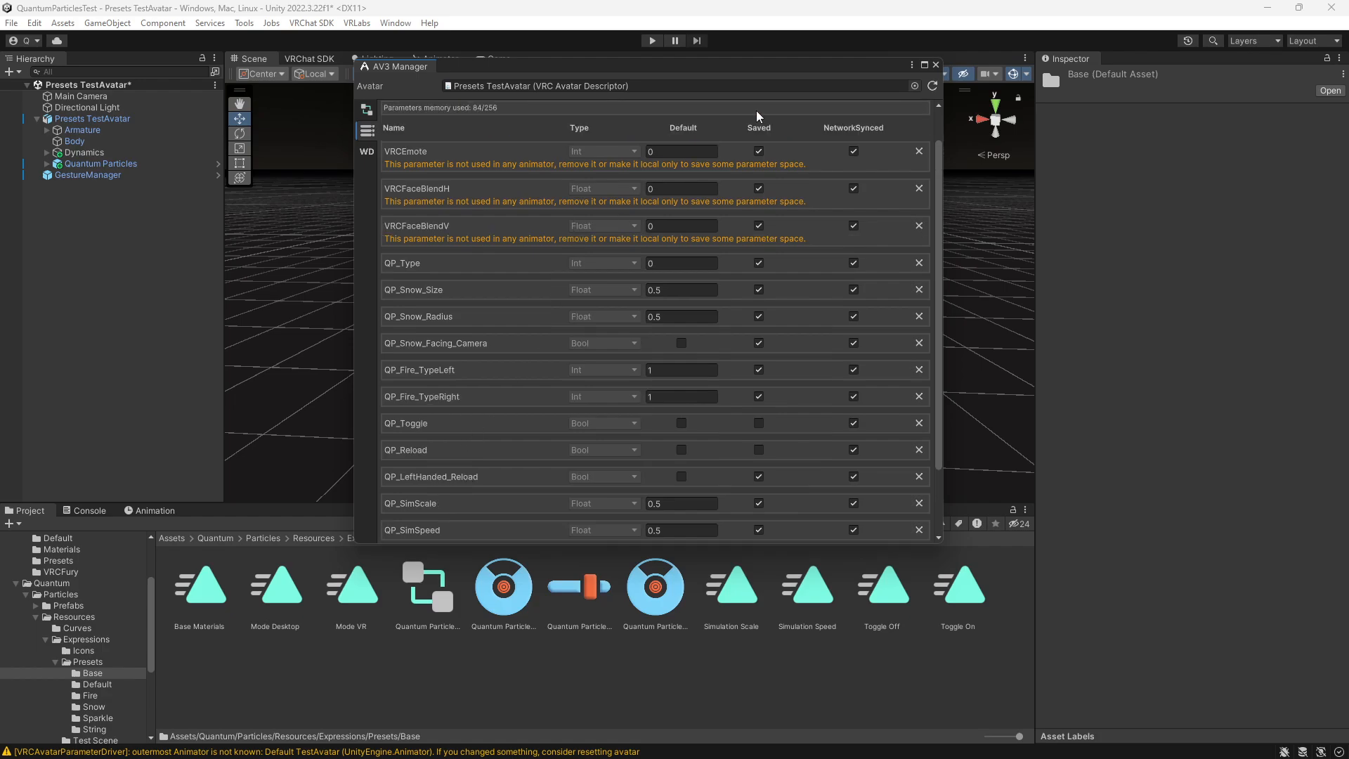
{"action": "left_click", "coordinate": [937, 66]}
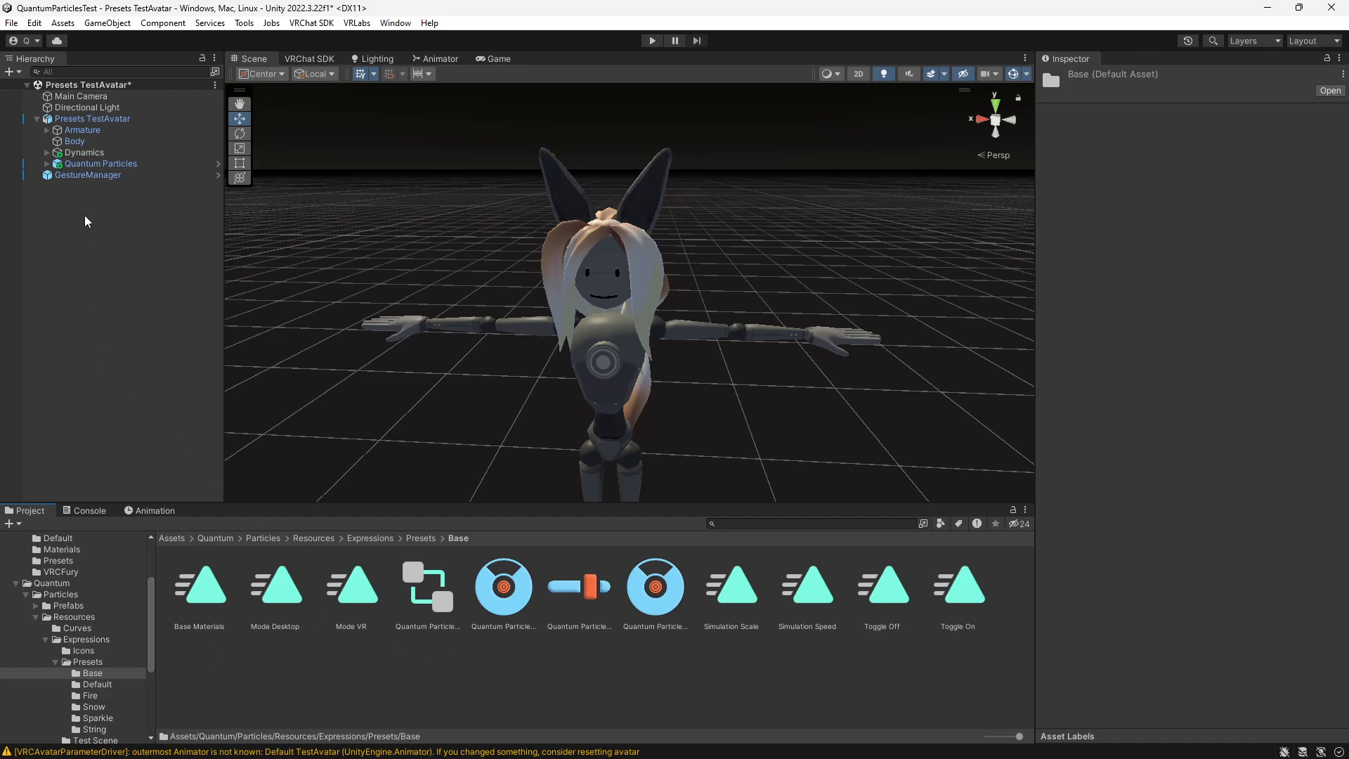
- Open the Presets TestMenu asset referenced by the Expressions section of the Presets TestAvatar descriptor
{"action": "scroll", "coordinate": [74, 633], "scroll_direction": "up", "scroll_amount": 3}
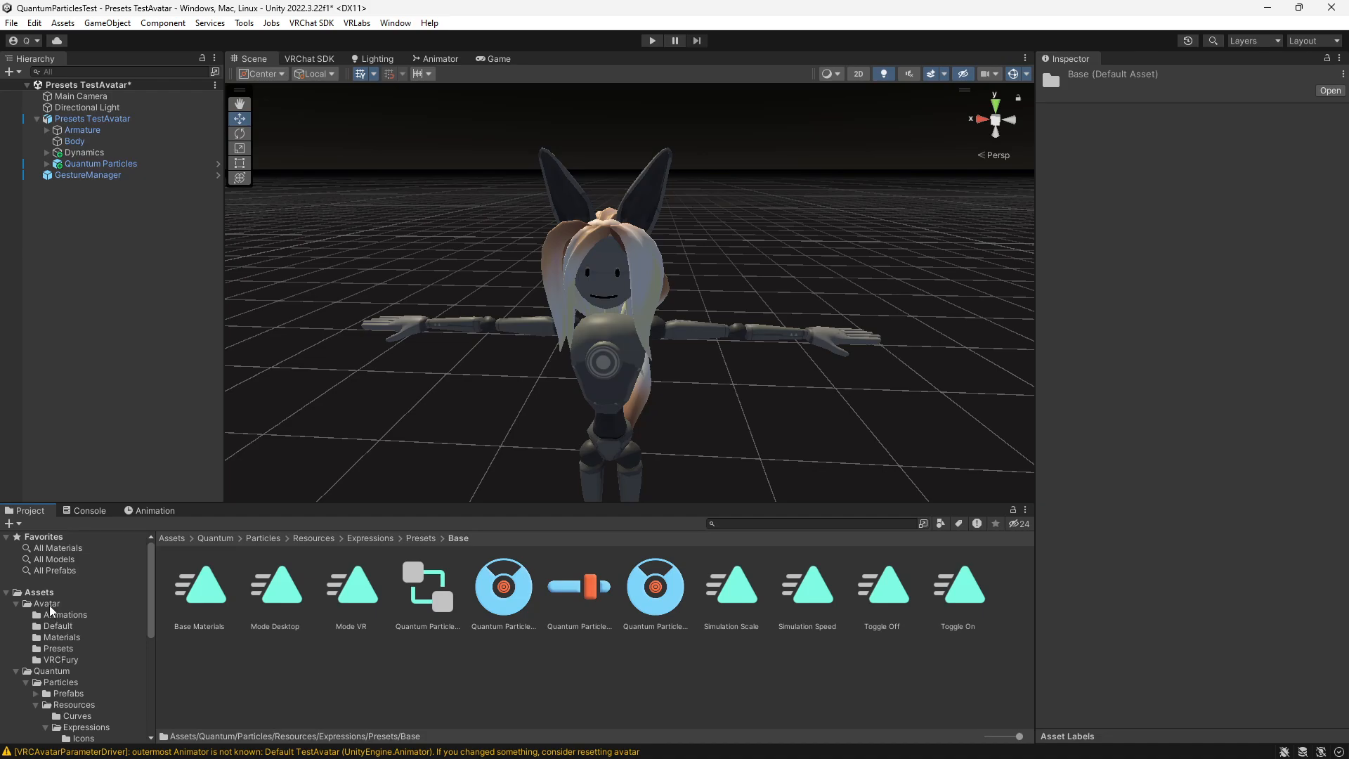
{"action": "left_click", "coordinate": [98, 119]}
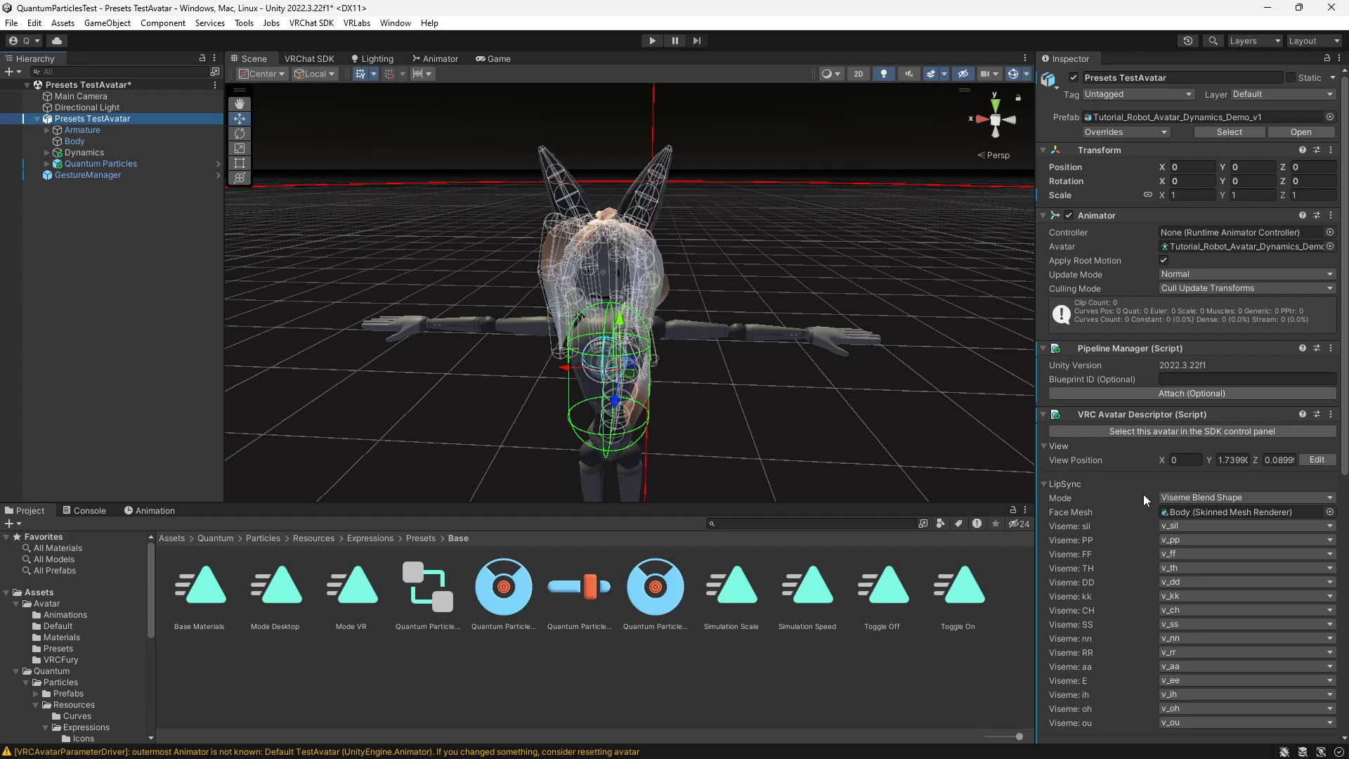
{"action": "scroll", "coordinate": [1133, 551], "scroll_direction": "down", "scroll_amount": 3}
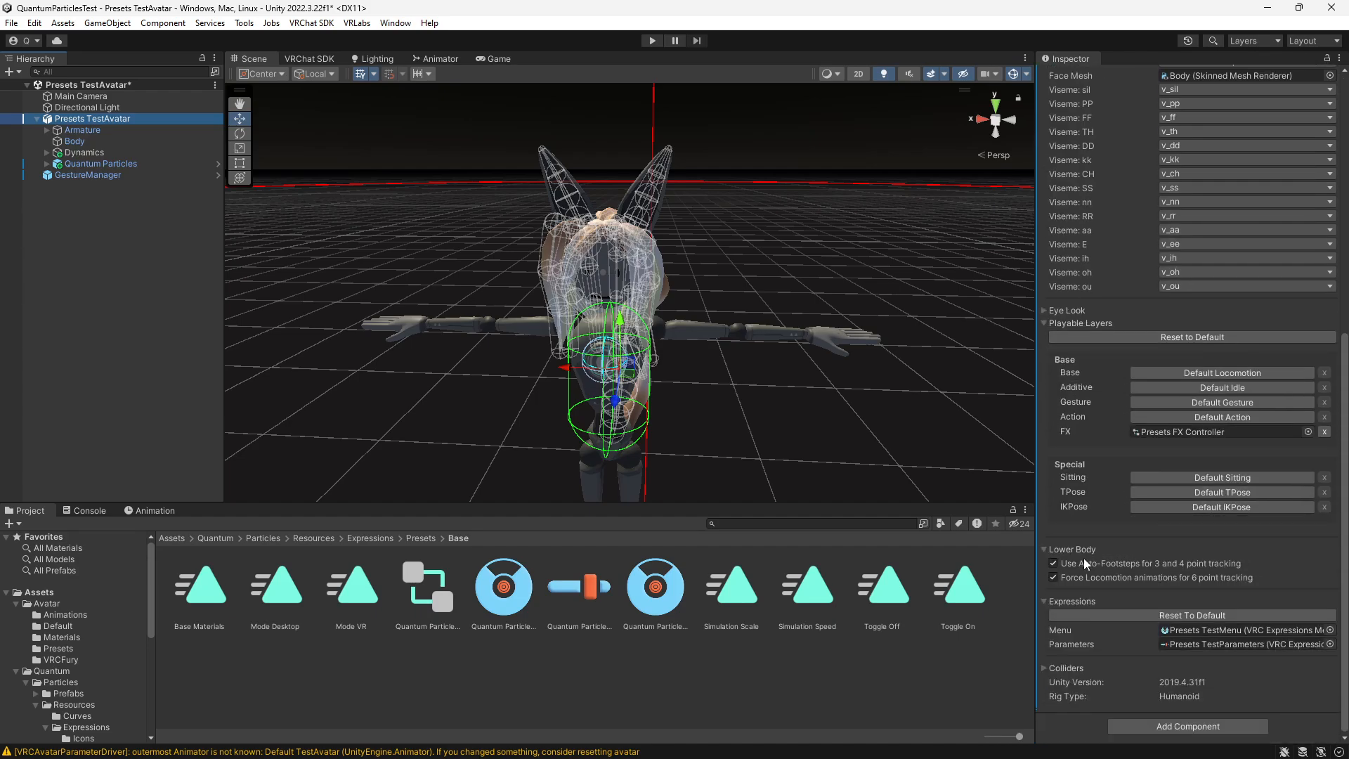
{"action": "left_click", "coordinate": [1191, 632]}
{"action": "left_click", "coordinate": [294, 605]}
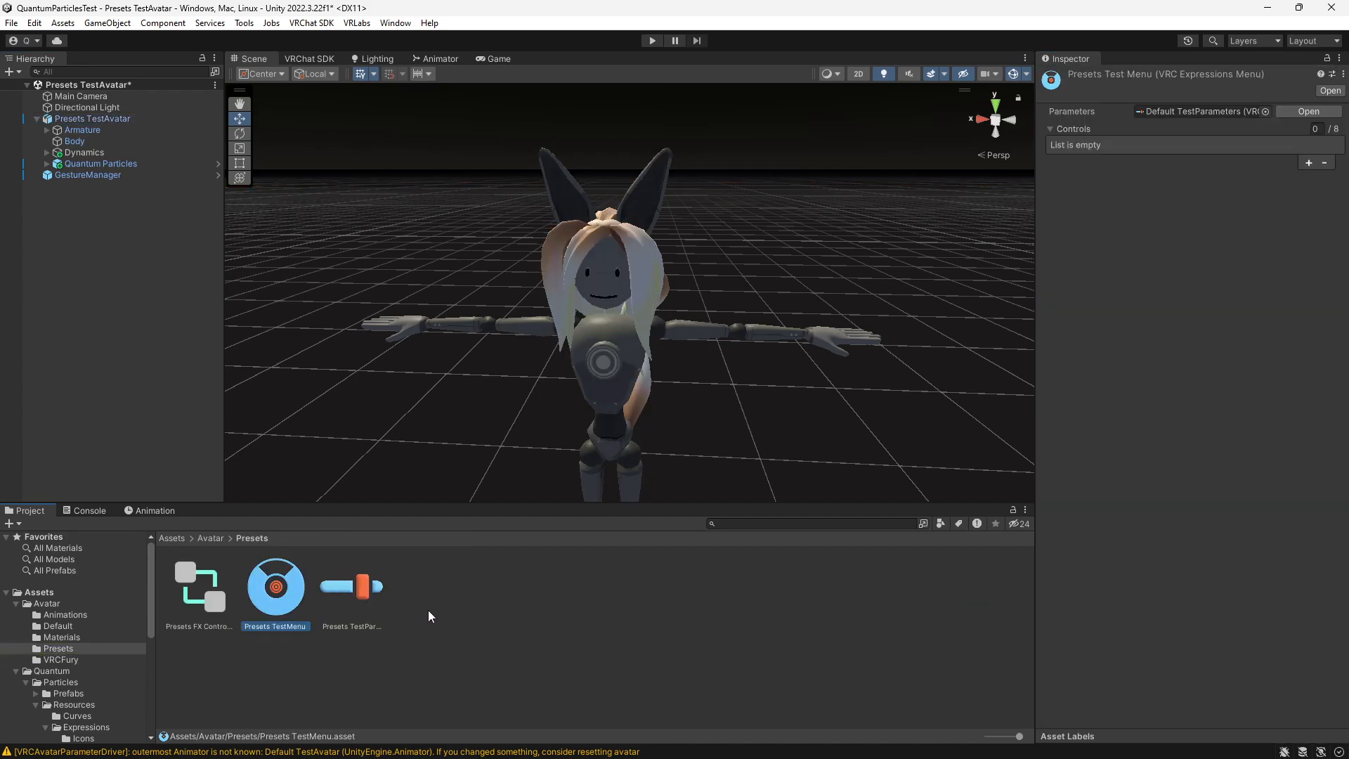
- Add a control named Particles to Presets TestMenu, with the particles texture as icon and SubMenu as type
{"action": "left_click", "coordinate": [1308, 163]}
{"action": "left_click", "coordinate": [1175, 185]}
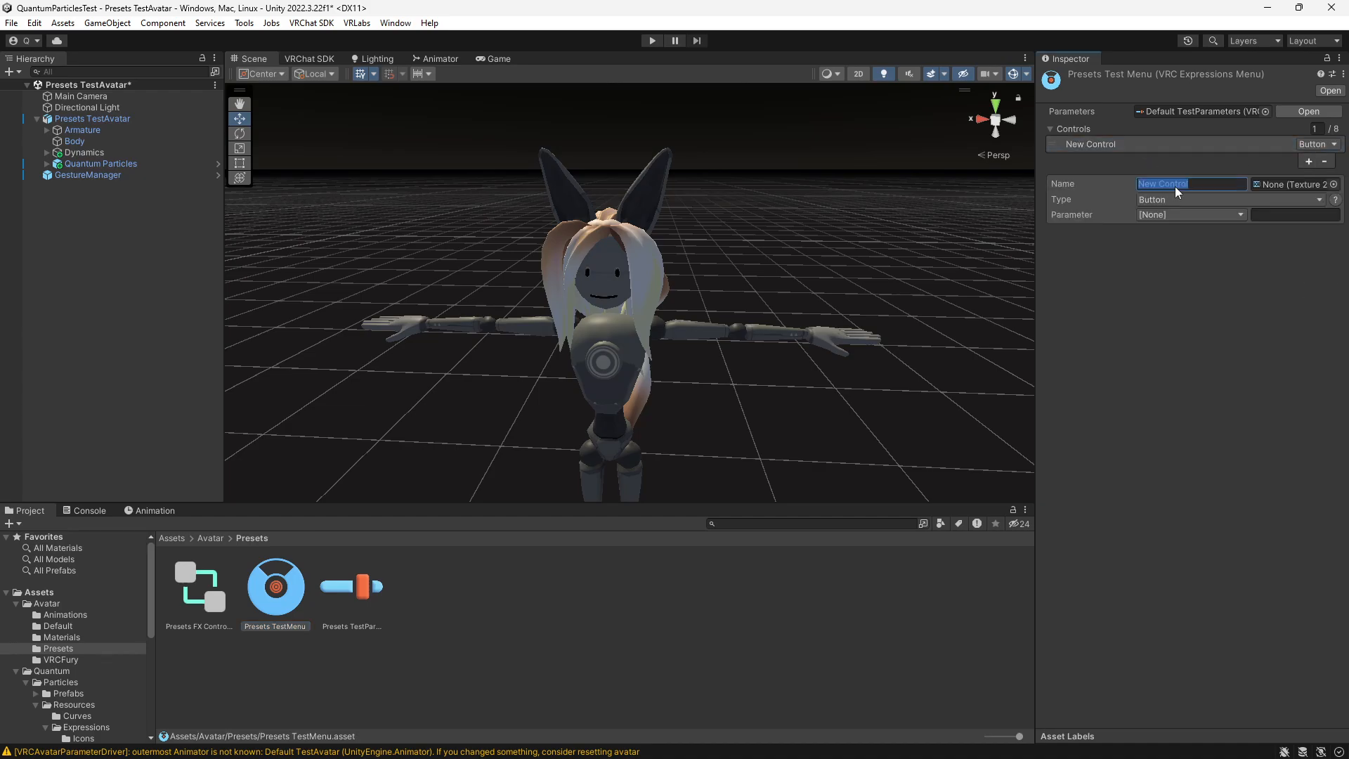
{"action": "type", "text": "Part"}
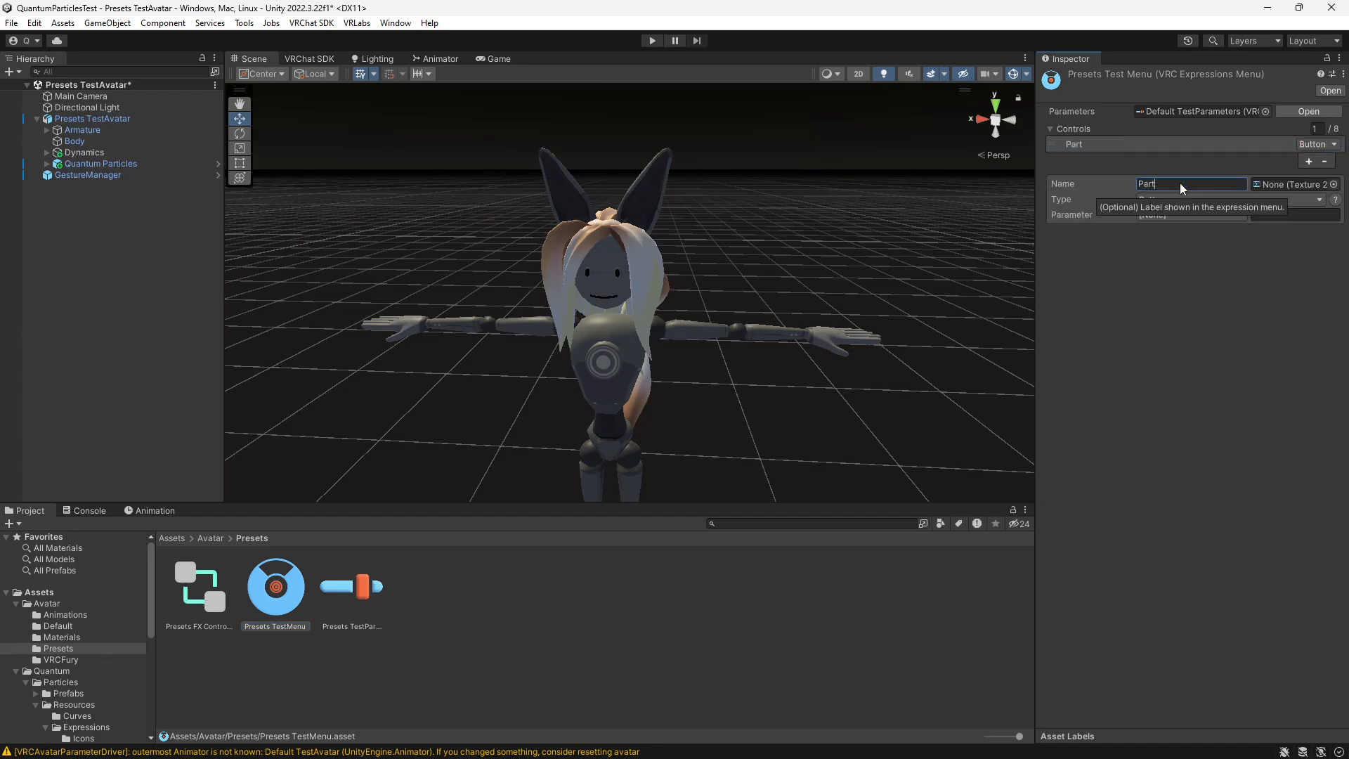
{"action": "type", "text": "icles"}
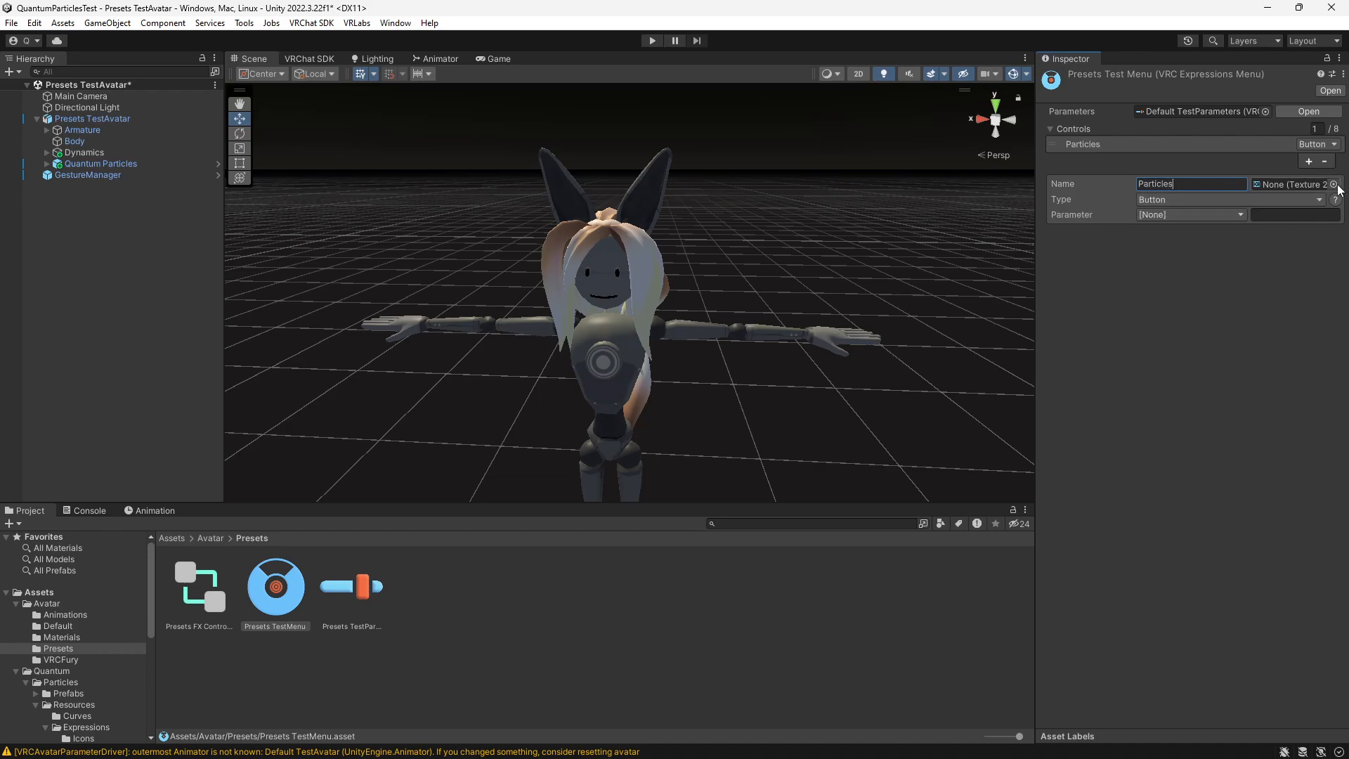
{"action": "left_click", "coordinate": [1335, 185]}
{"action": "type", "text": "r"}
{"action": "key", "text": "BackSpace"}
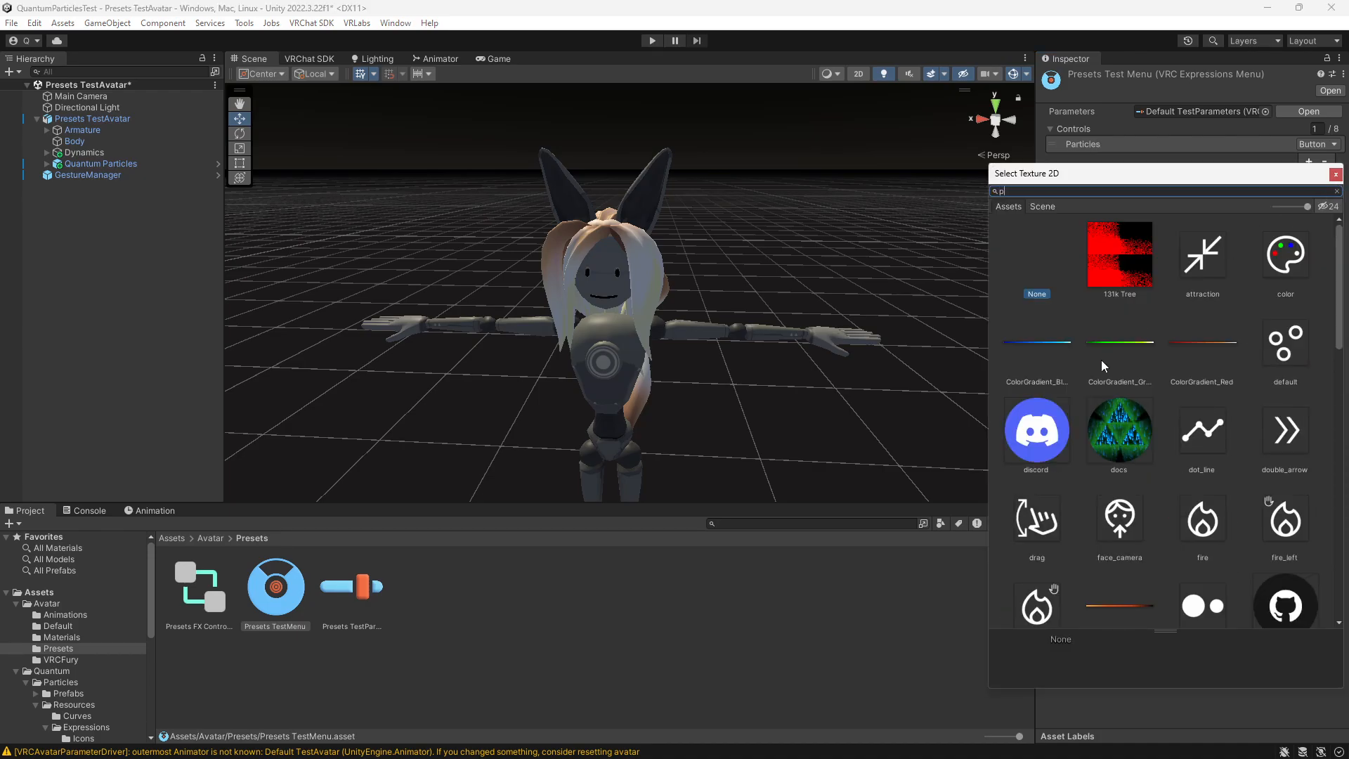
{"action": "type", "text": "pa"}
{"action": "double_click", "coordinate": [1281, 260]}
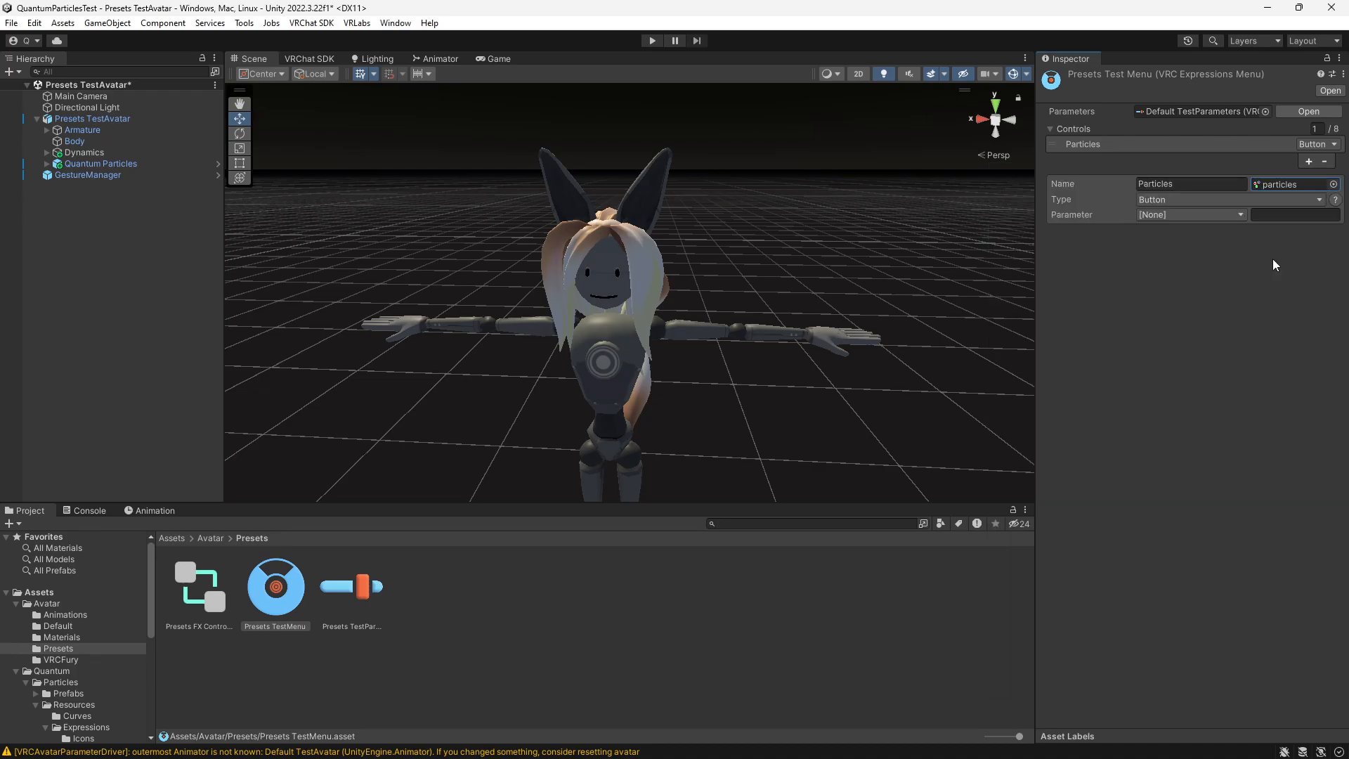
{"action": "left_click", "coordinate": [1198, 203]}
{"action": "left_click", "coordinate": [1194, 240]}
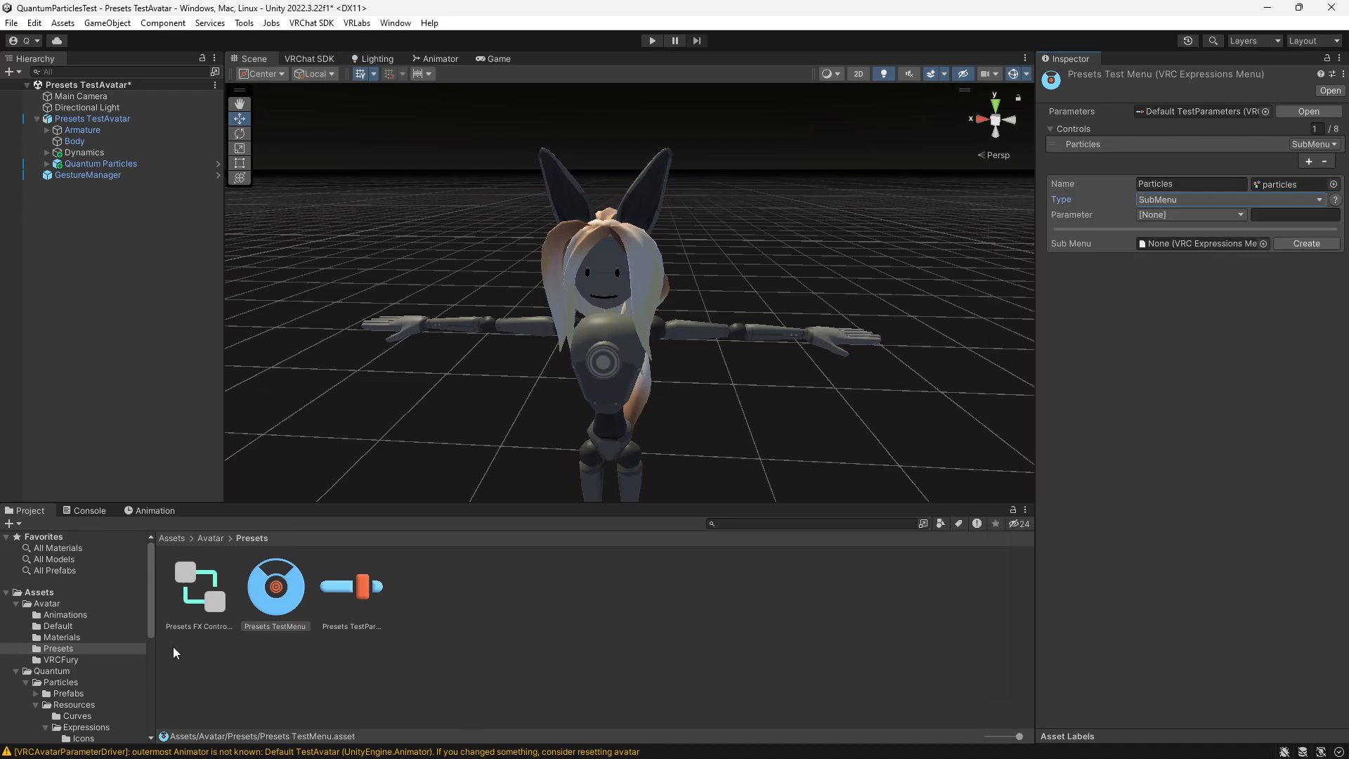
- Assign Quantum Particles Menu Base from the Presets/Base folder as the sub menu of the Particles control
{"action": "scroll", "coordinate": [41, 657], "scroll_direction": "down", "scroll_amount": 3}
{"action": "scroll", "coordinate": [74, 669], "scroll_direction": "down", "scroll_amount": 2}
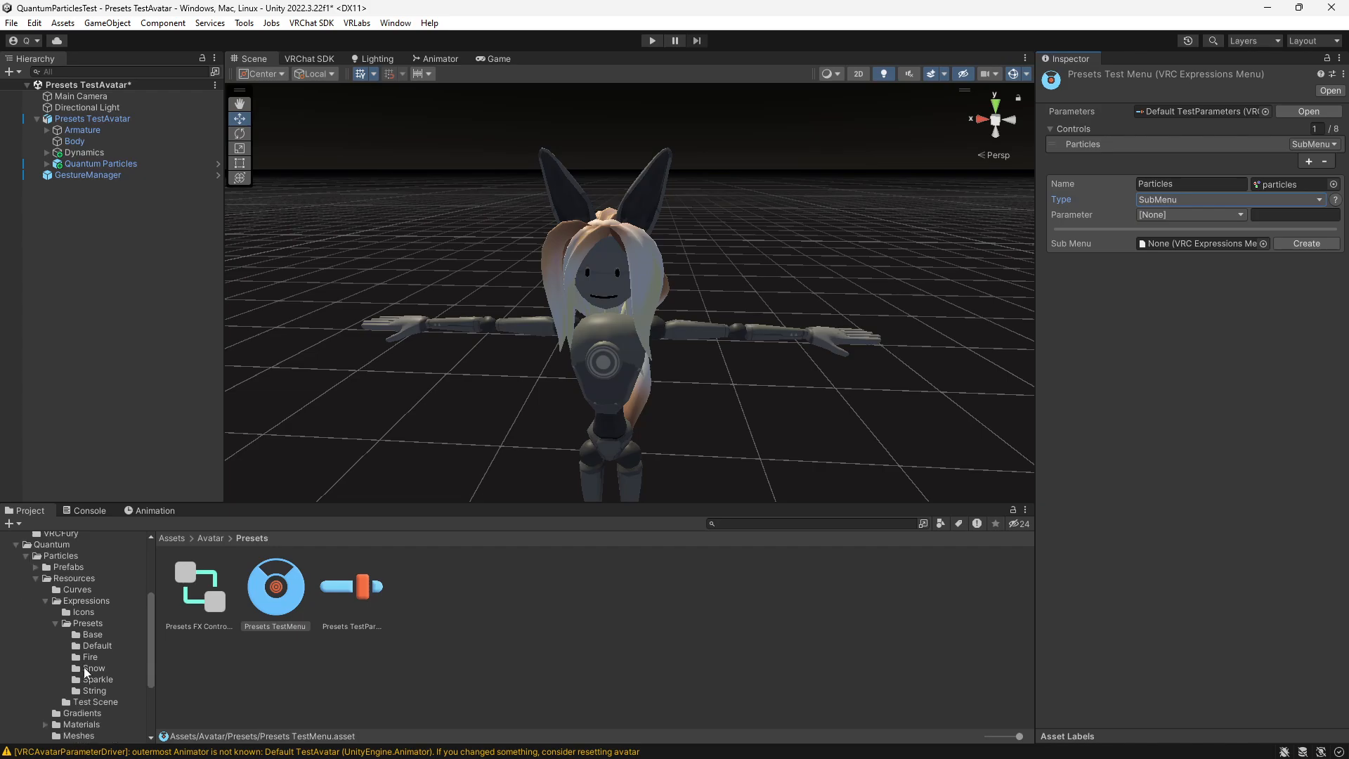
{"action": "left_click", "coordinate": [83, 623]}
{"action": "left_click", "coordinate": [91, 635]}
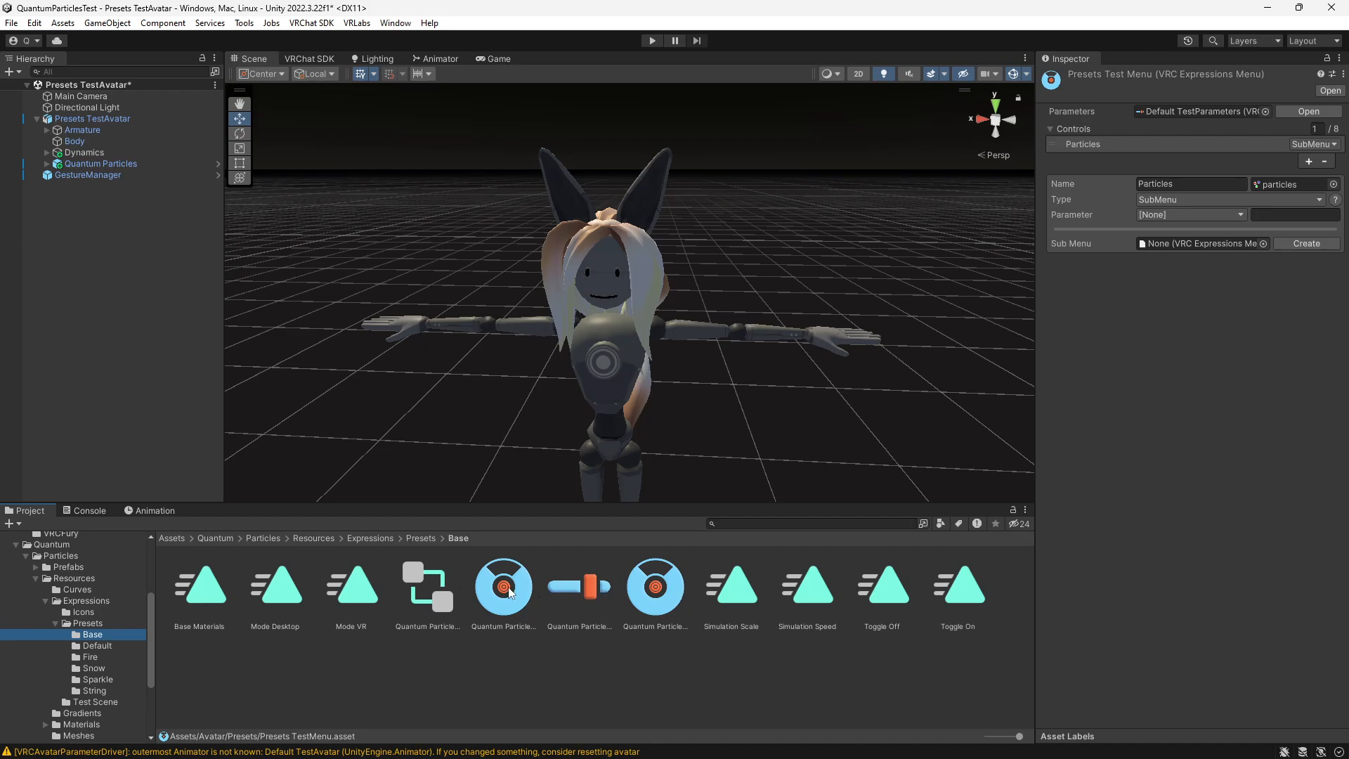
{"action": "left_click_drag", "start_coordinate": [510, 590], "coordinate": [1182, 249]}
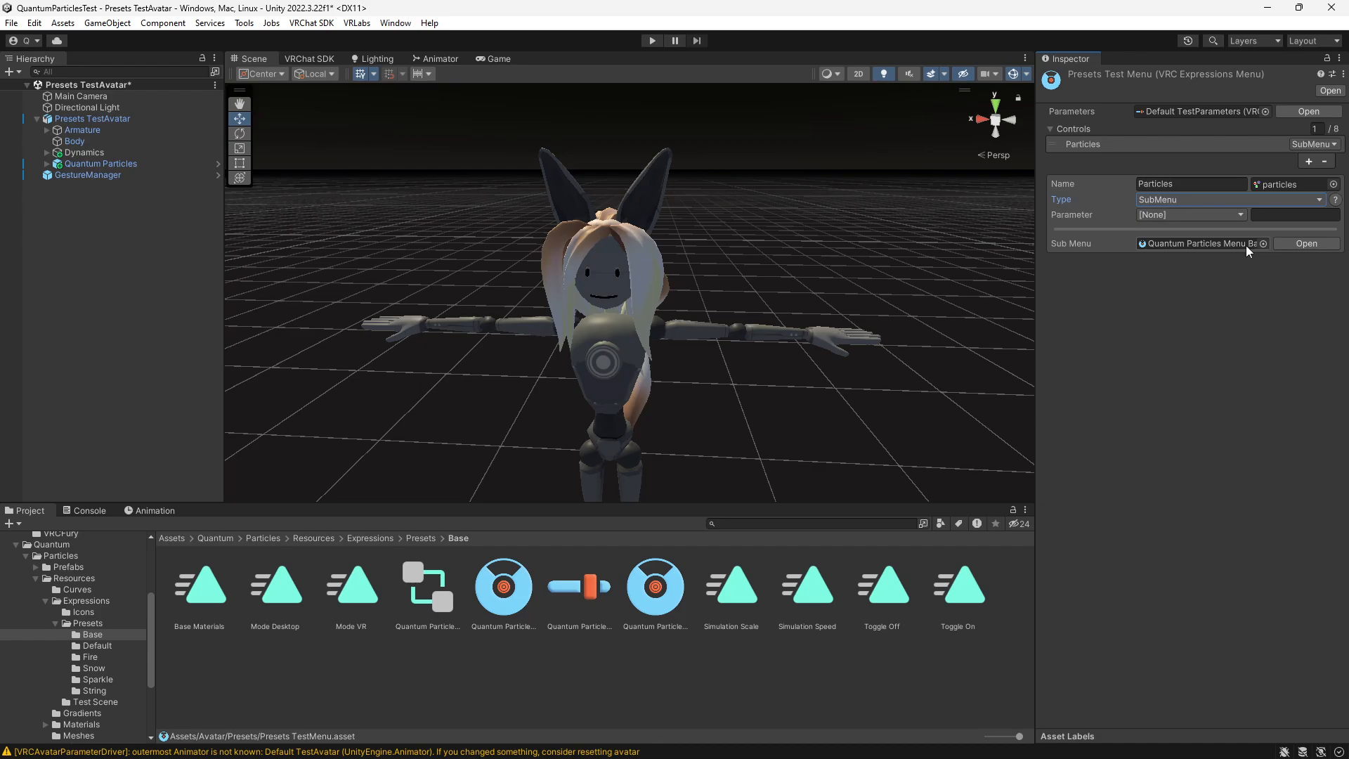
- Add two new controls to the Quantum Particles Presets Menu asset in the Presets/Base folder
{"action": "left_click", "coordinate": [655, 587]}
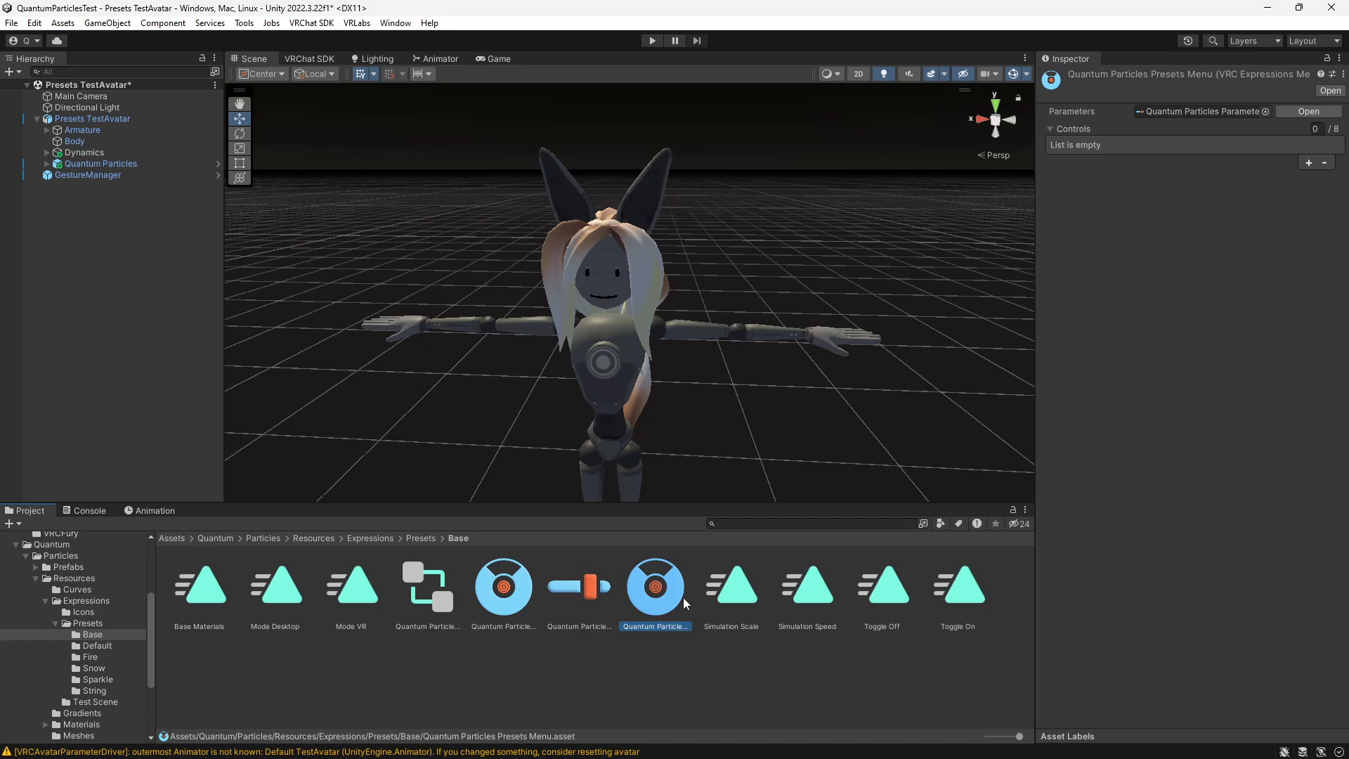
{"action": "left_click", "coordinate": [1310, 163]}
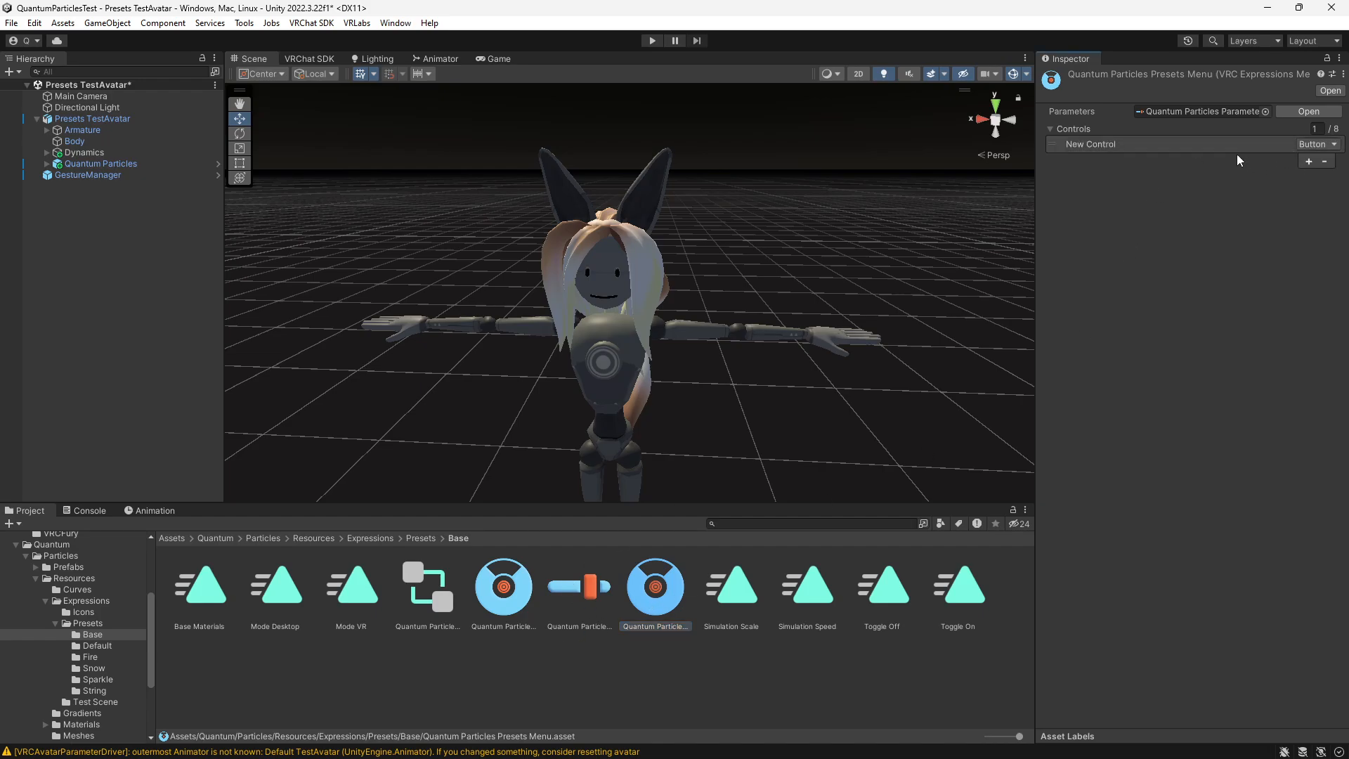
{"action": "left_click", "coordinate": [1310, 163]}
- Name the first control of Quantum Particles Presets Menu Fire and give it the fire texture as icon
{"action": "left_click", "coordinate": [1163, 144]}
{"action": "left_click", "coordinate": [1193, 198]}
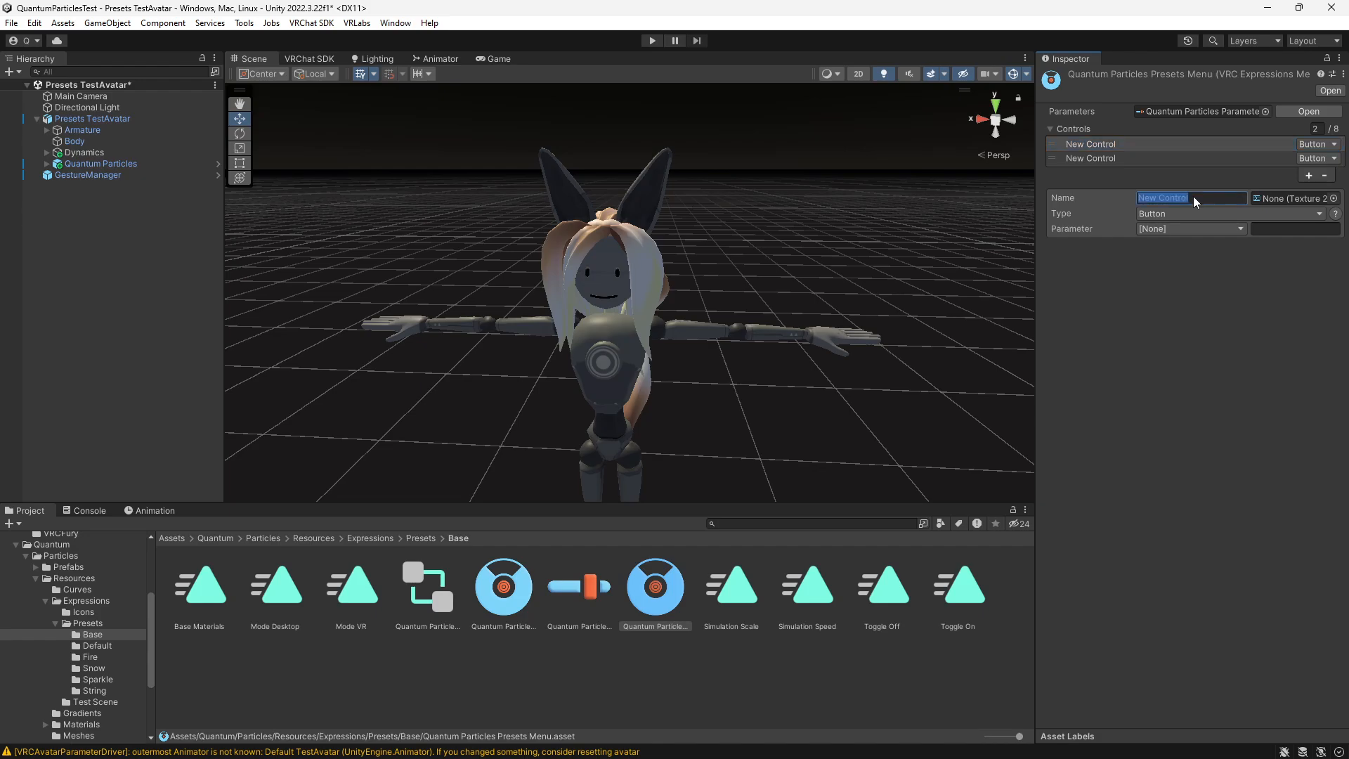
{"action": "type", "text": "Fire"}
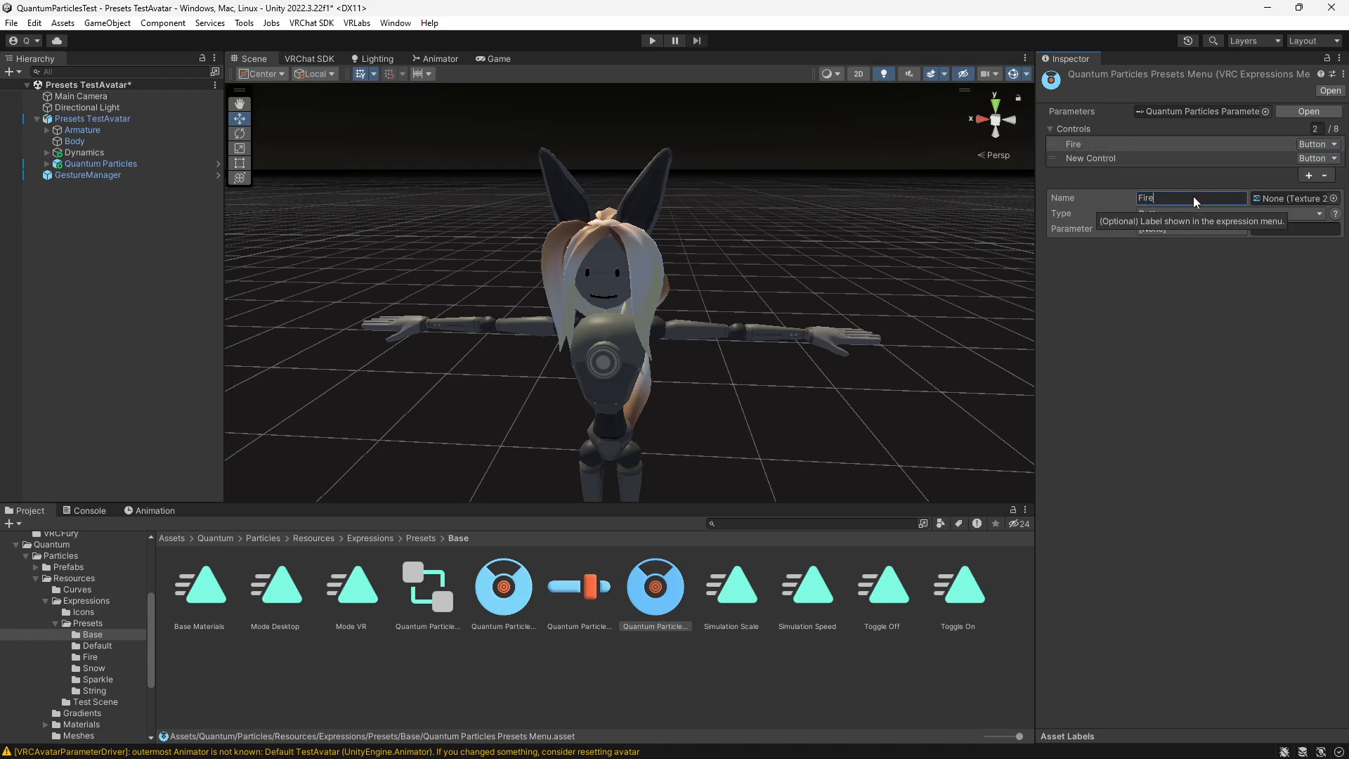
{"action": "left_click", "coordinate": [1334, 198]}
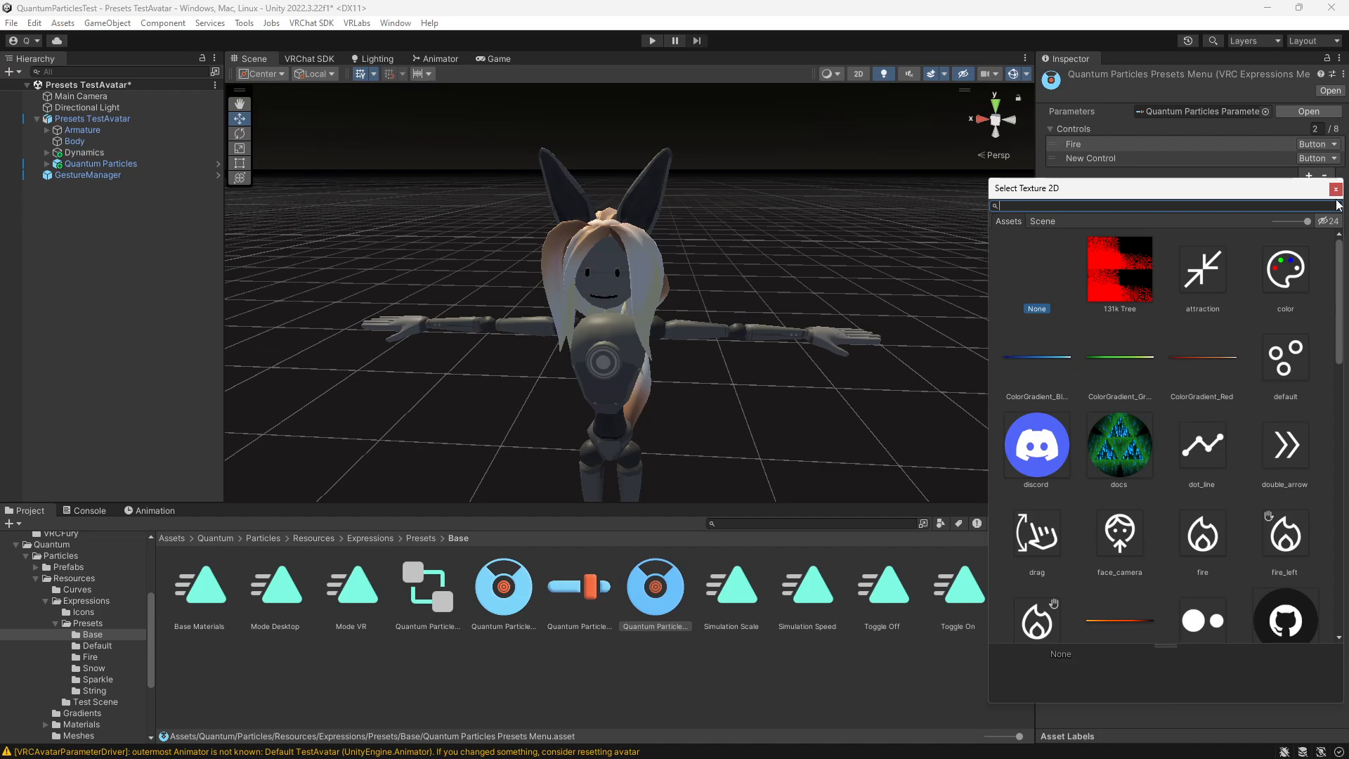
{"action": "type", "text": "fire"}
{"action": "double_click", "coordinate": [1188, 266]}
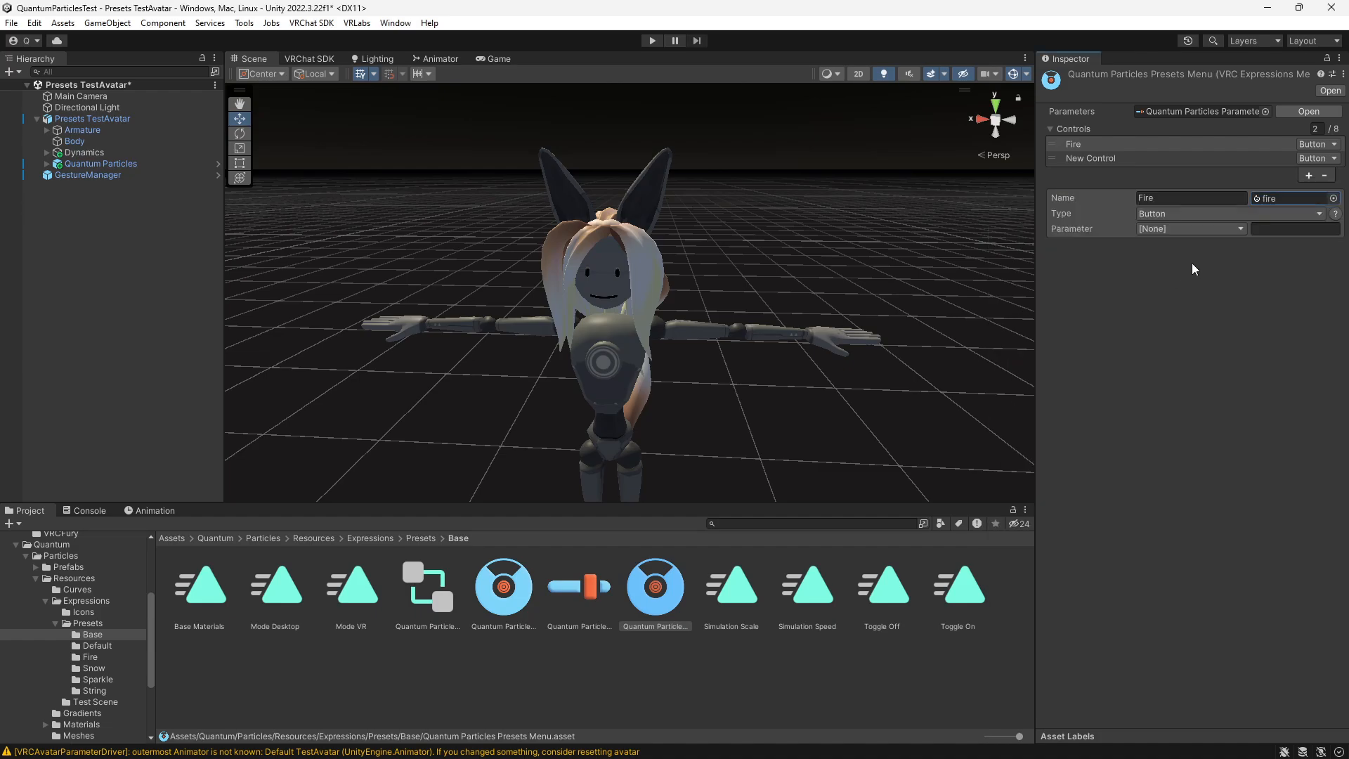
- Name the second control Snow, with the snow texture as icon and SubMenu as type
{"action": "left_click", "coordinate": [1275, 158]}
{"action": "left_click", "coordinate": [1211, 201]}
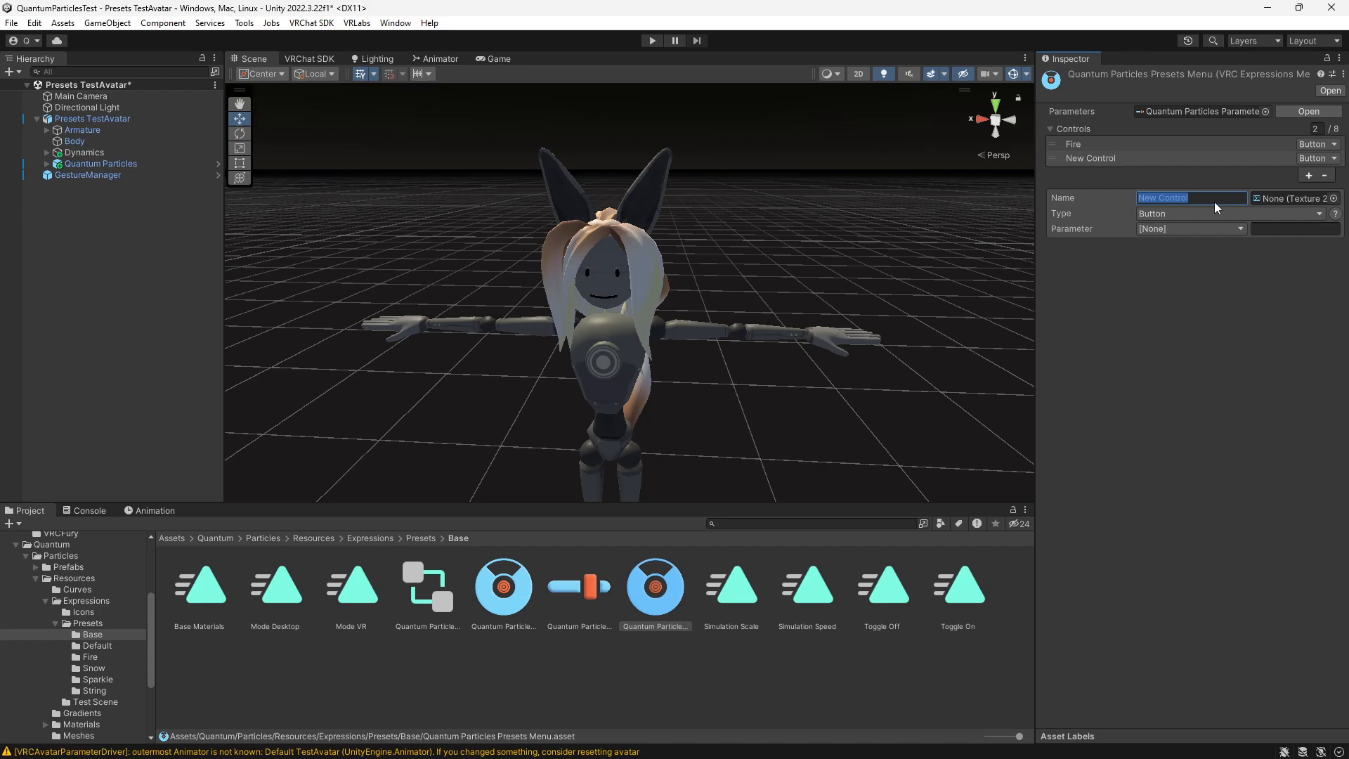
{"action": "type", "text": "Snow"}
{"action": "left_click", "coordinate": [1334, 198]}
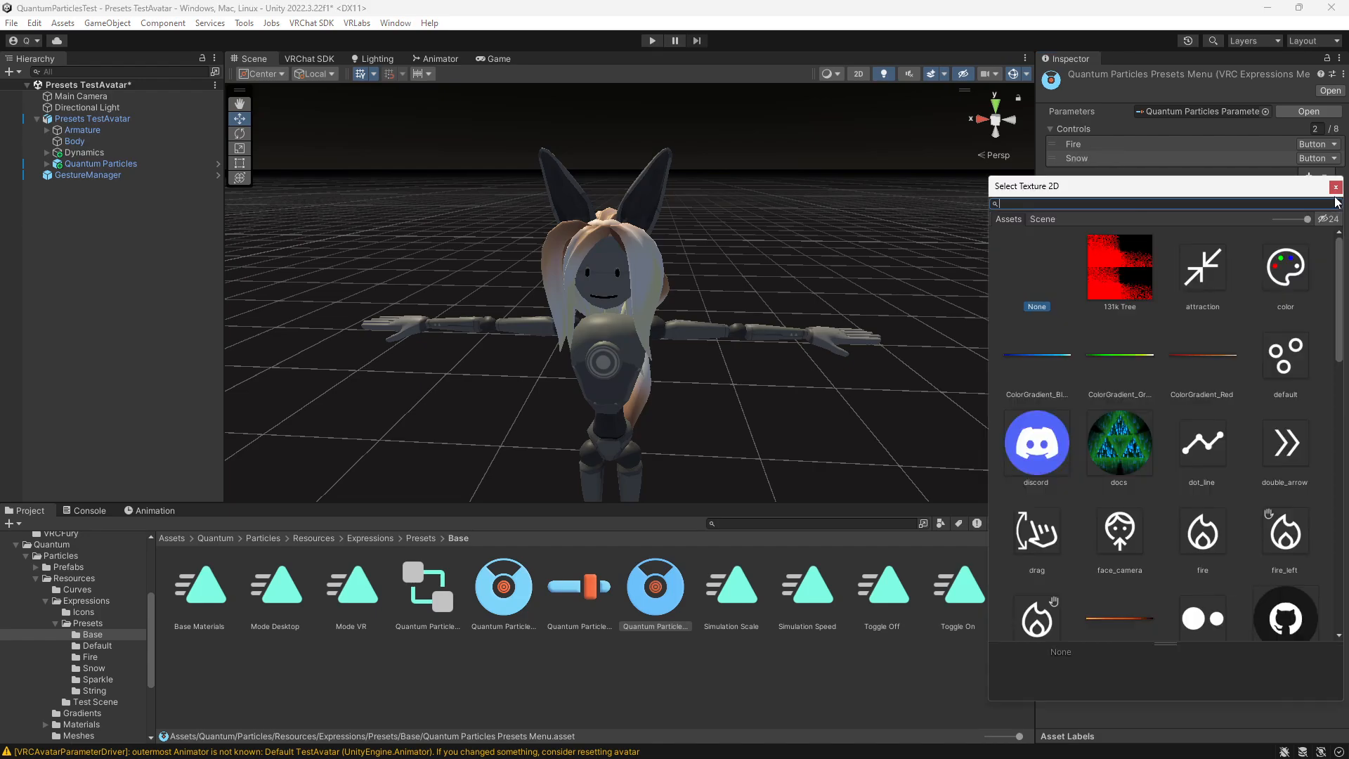
{"action": "type", "text": "sno"}
{"action": "double_click", "coordinate": [1135, 271]}
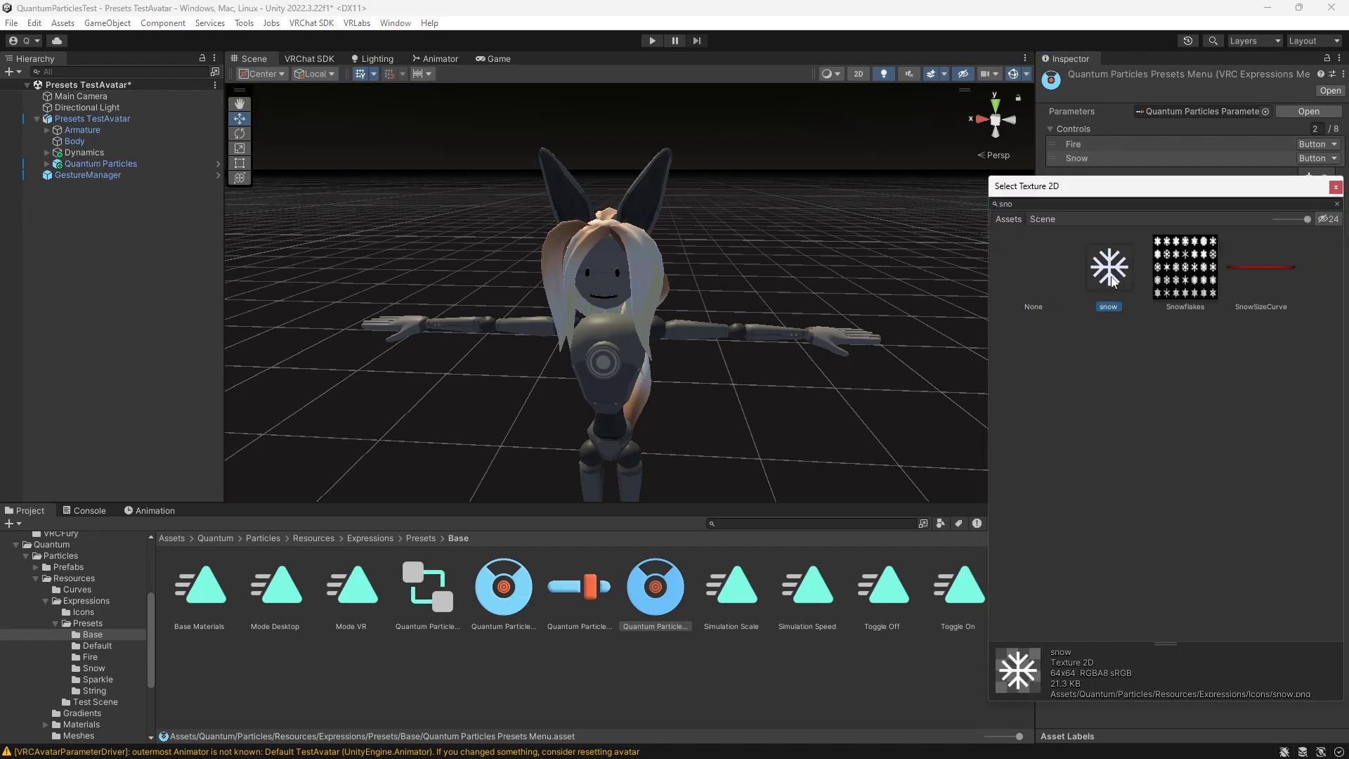
{"action": "left_click", "coordinate": [1186, 214]}
{"action": "left_click", "coordinate": [1188, 262]}
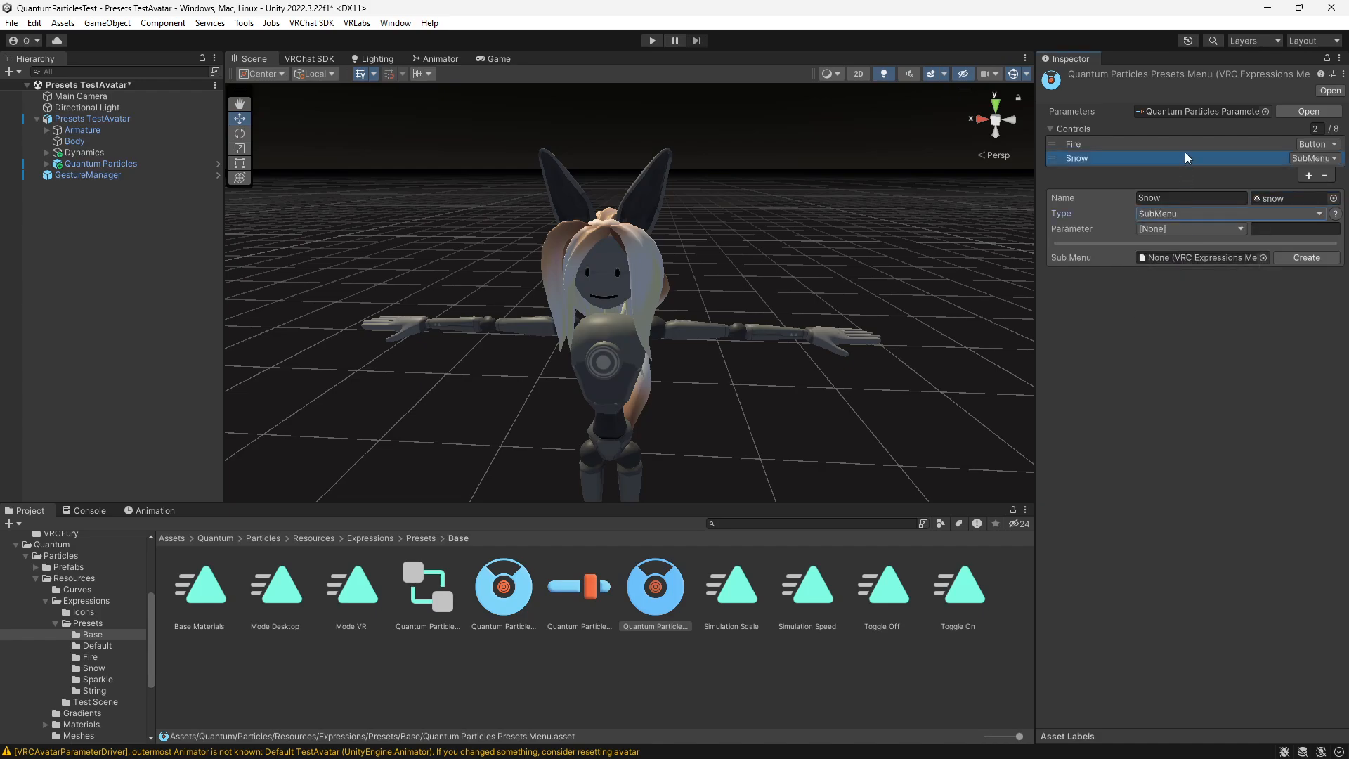
- Set the Fire control's type to SubMenu and assign the Quantum Particles Fire presets menu from the Presets/Fire folder
{"action": "left_click", "coordinate": [1188, 145]}
{"action": "left_click", "coordinate": [1196, 214]}
{"action": "left_click", "coordinate": [1188, 261]}
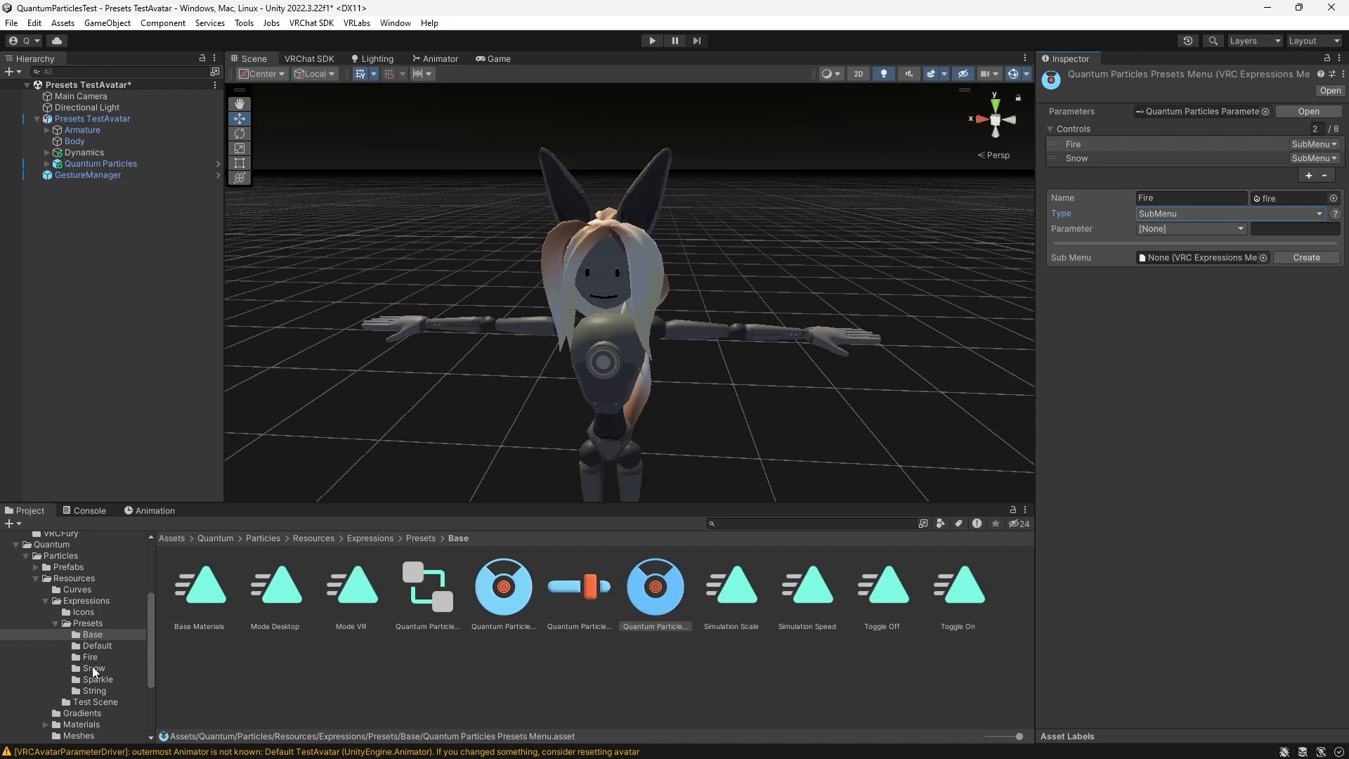
{"action": "left_click", "coordinate": [90, 658]}
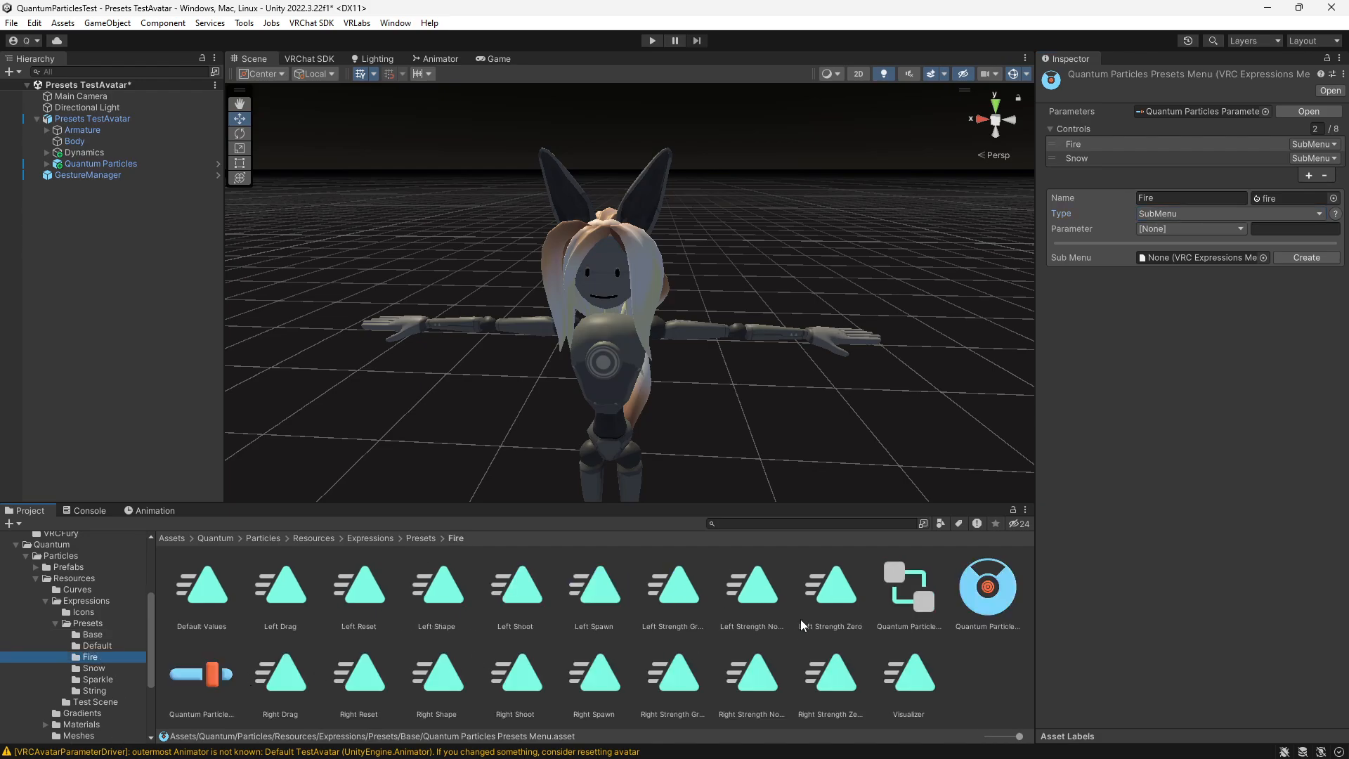
{"action": "left_click_drag", "start_coordinate": [988, 587], "coordinate": [1195, 266]}
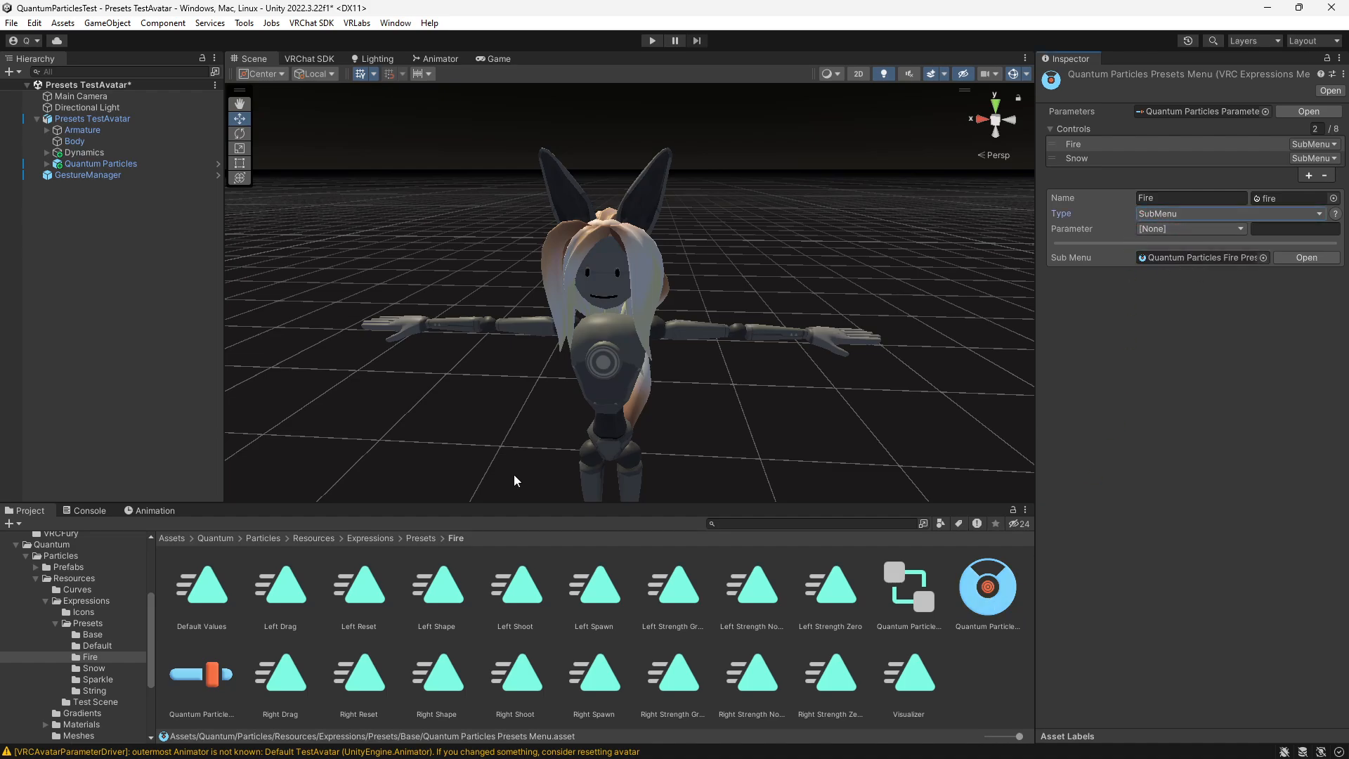
- Assign the Quantum Particles Snow presets menu from the Presets/Snow folder as the sub menu of the Snow control
{"action": "left_click", "coordinate": [93, 669]}
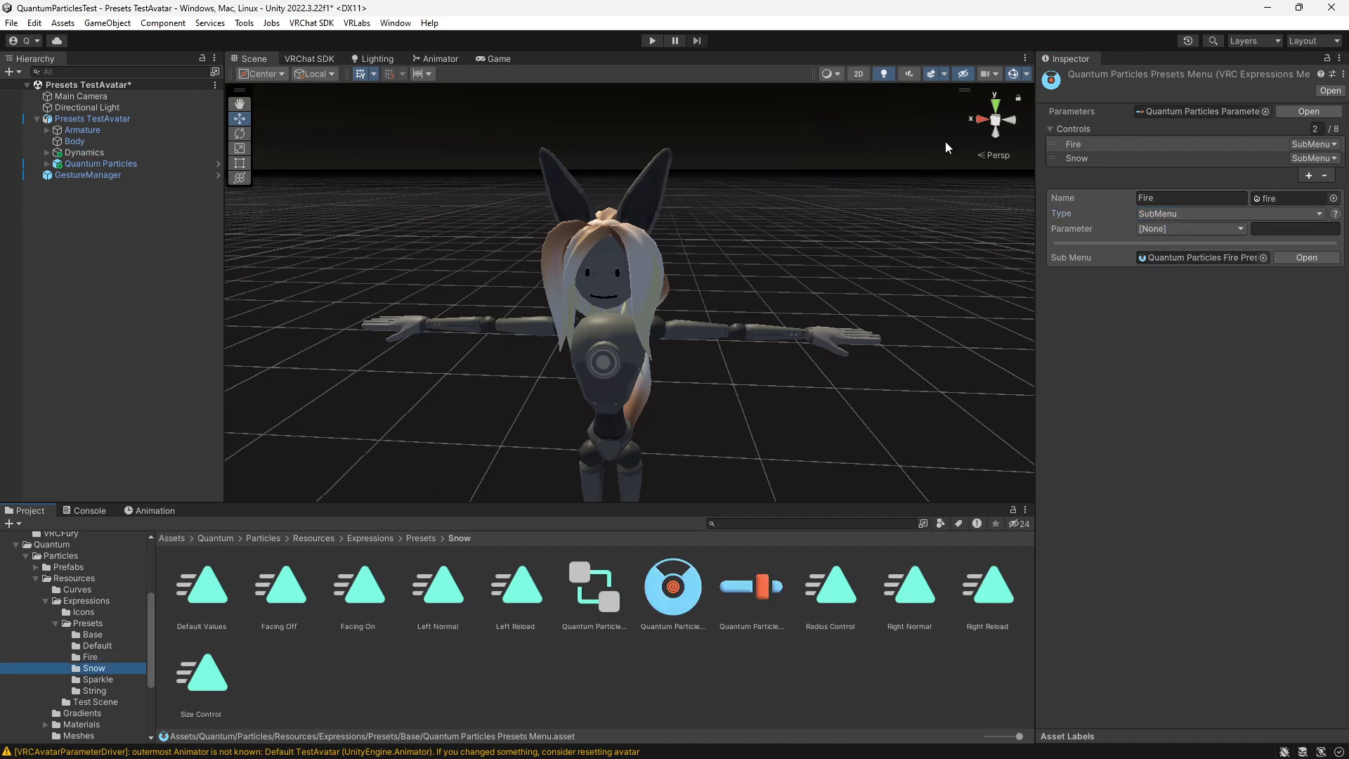
{"action": "left_click", "coordinate": [1081, 160]}
{"action": "left_click_drag", "start_coordinate": [660, 601], "coordinate": [1206, 266]}
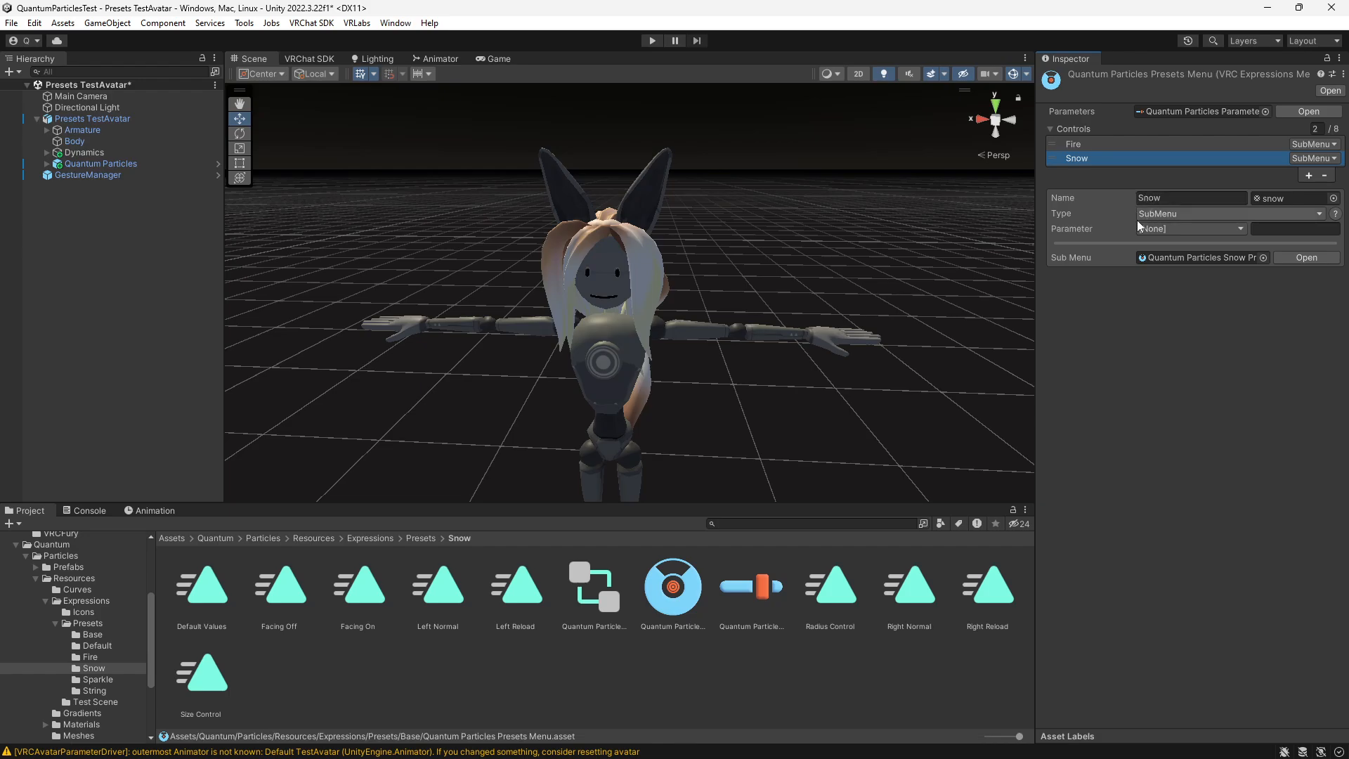
- Open Presets FX Controller, the FX layer of the Presets TestAvatar descriptor, in the Animator window
{"action": "left_click", "coordinate": [109, 120]}
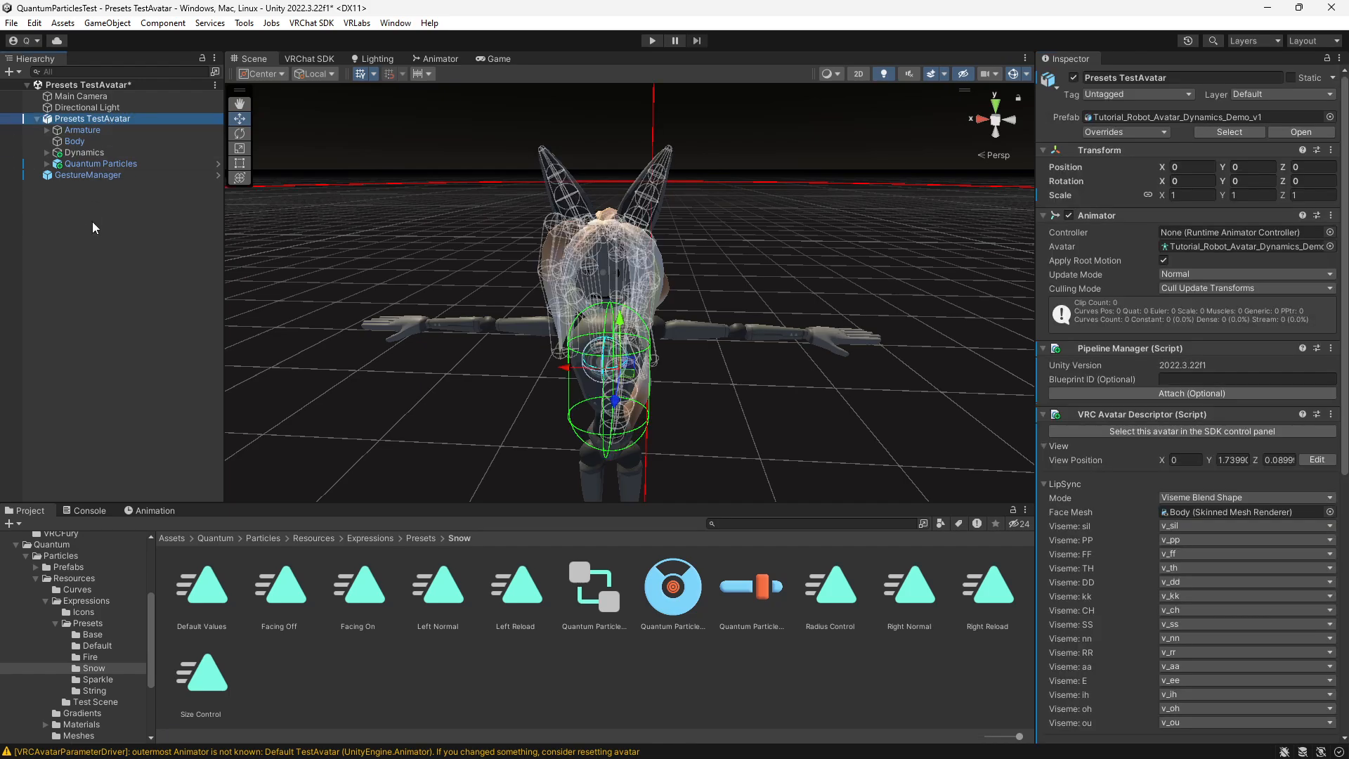
{"action": "scroll", "coordinate": [1130, 439], "scroll_direction": "down", "scroll_amount": 10}
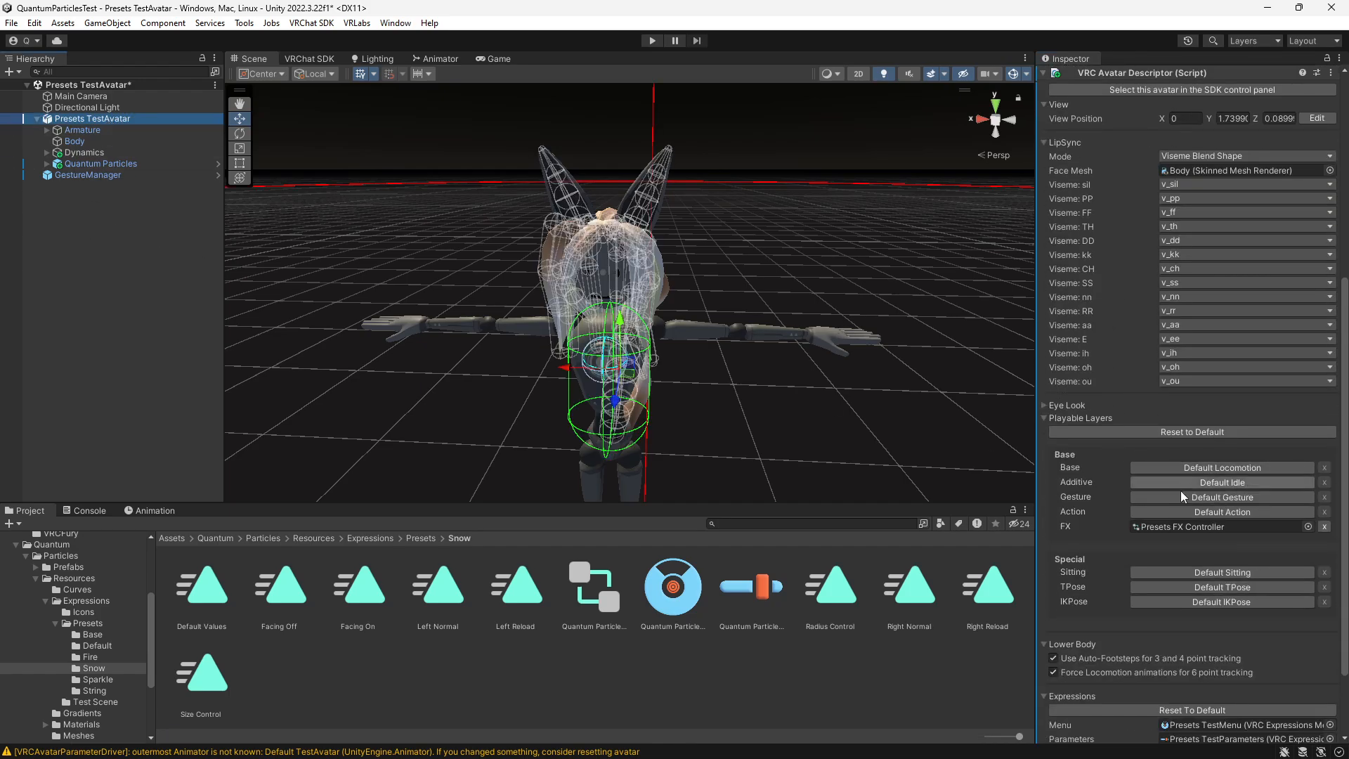
{"action": "left_click", "coordinate": [1170, 527]}
{"action": "left_click", "coordinate": [293, 601]}
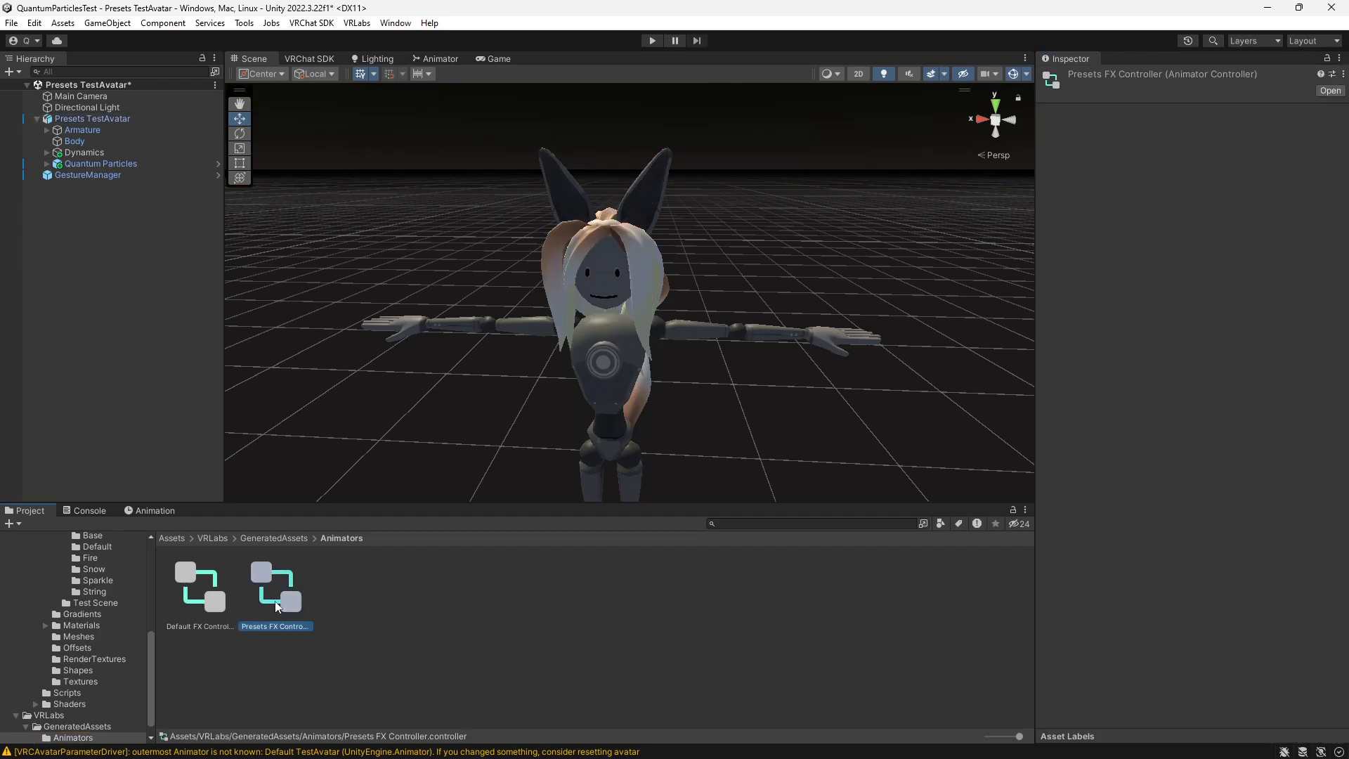
{"action": "left_click", "coordinate": [445, 61]}
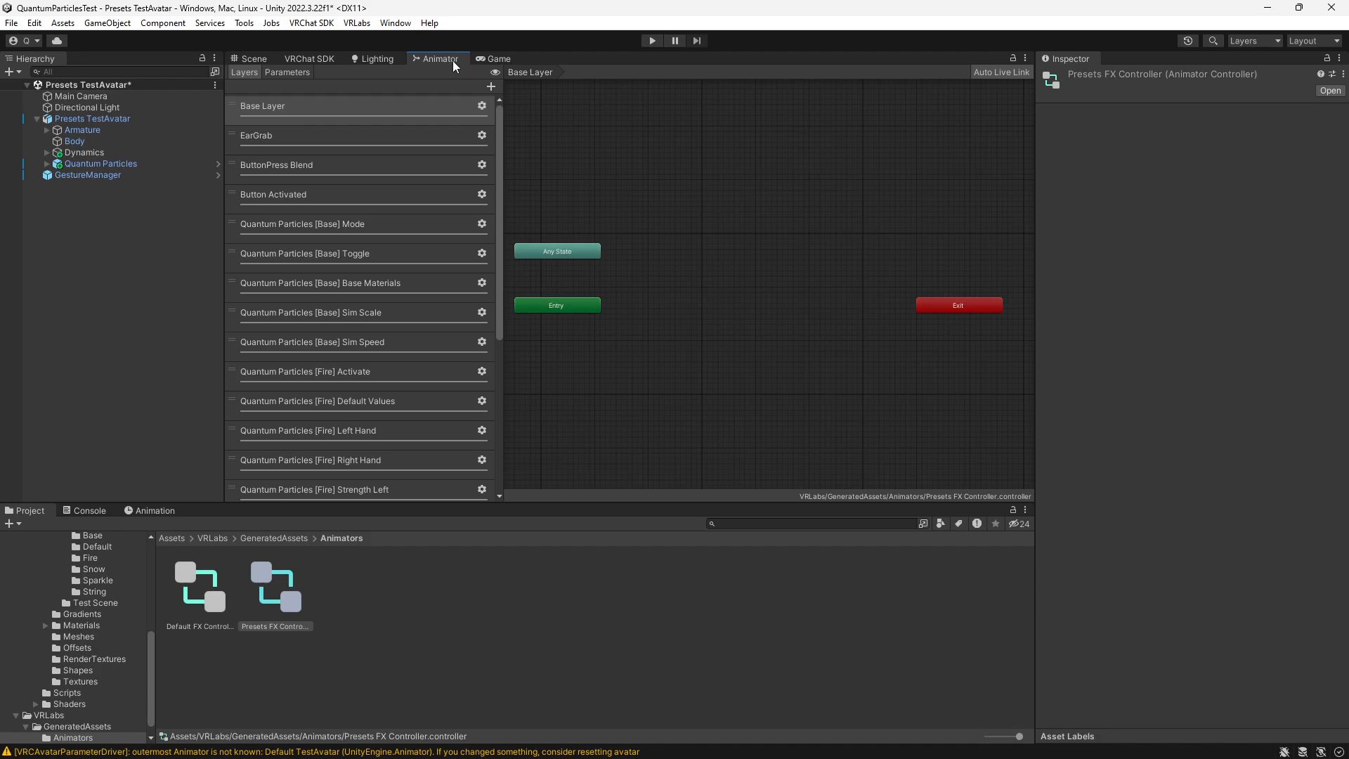
{"action": "left_click", "coordinate": [390, 23]}
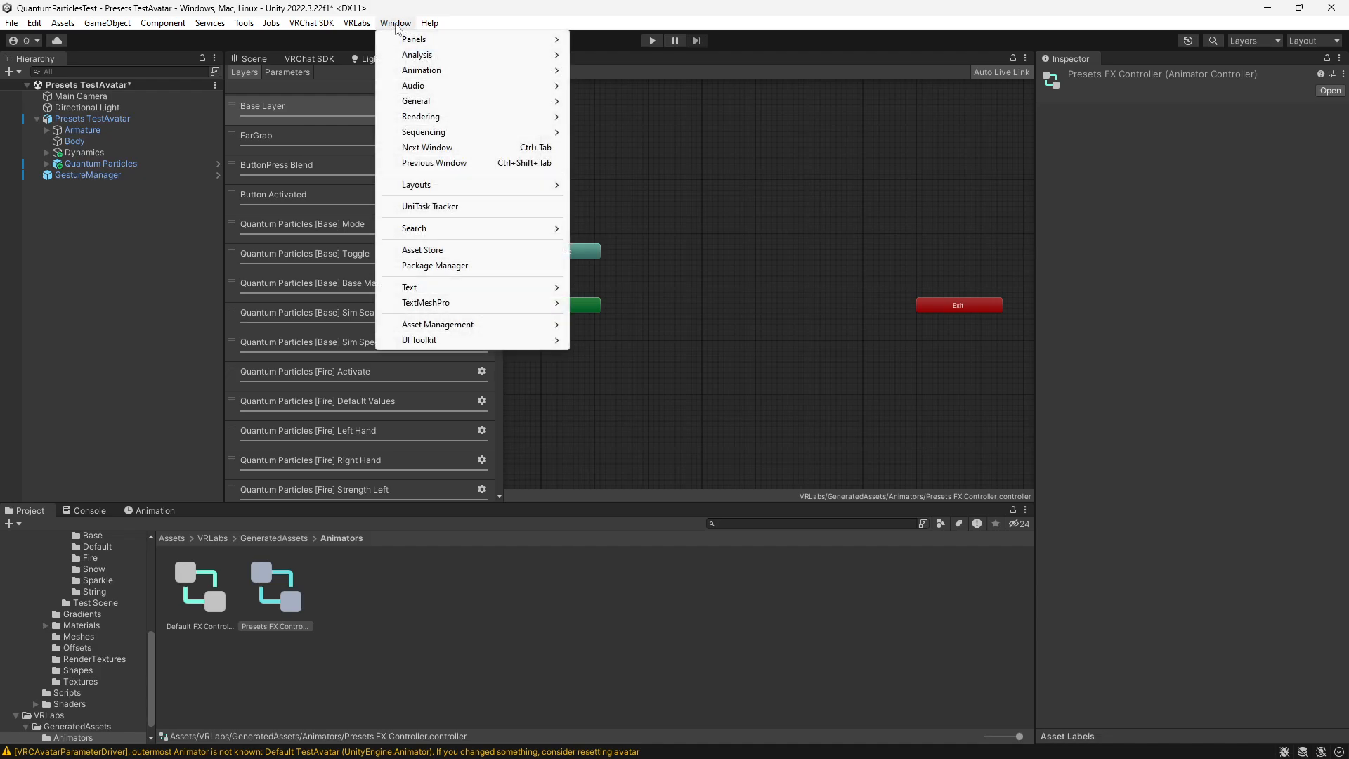
{"action": "mouse_move", "coordinate": [538, 73]}
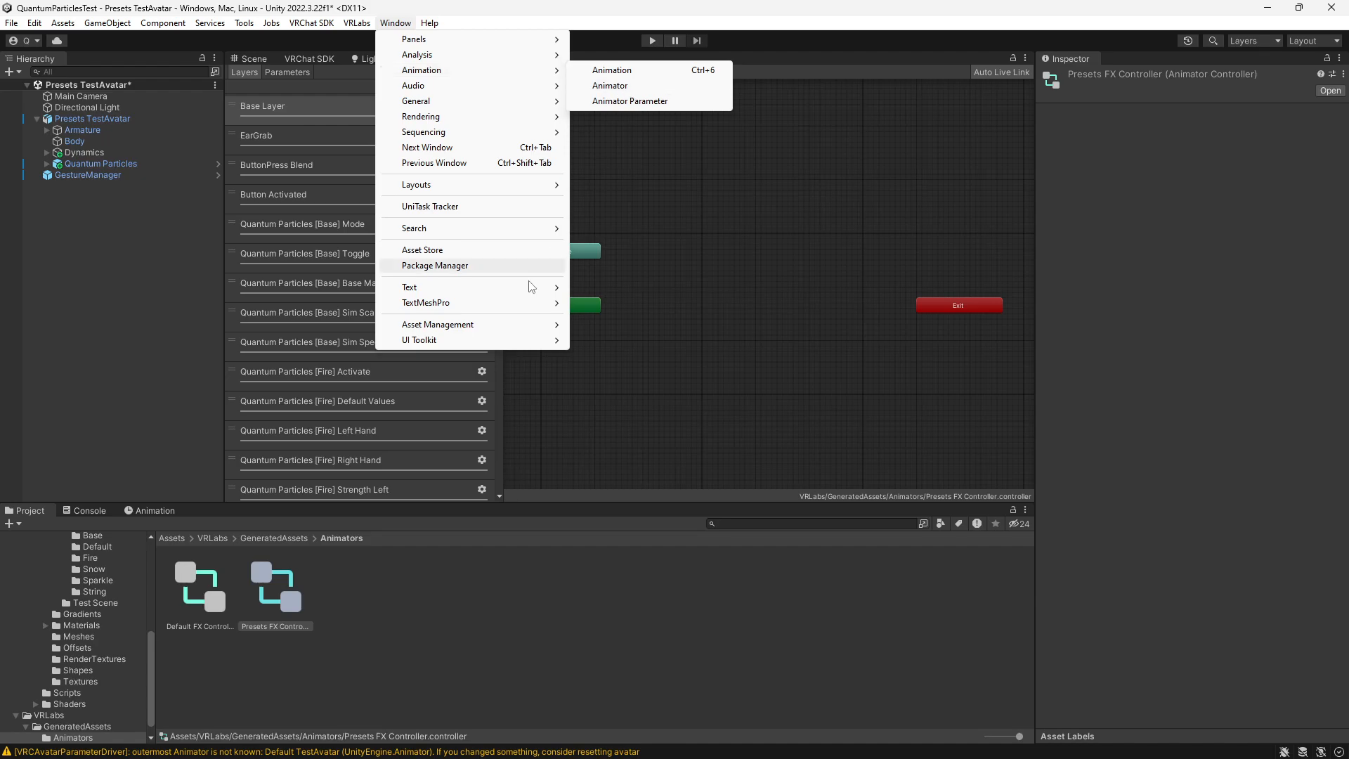
{"action": "left_click", "coordinate": [575, 443]}
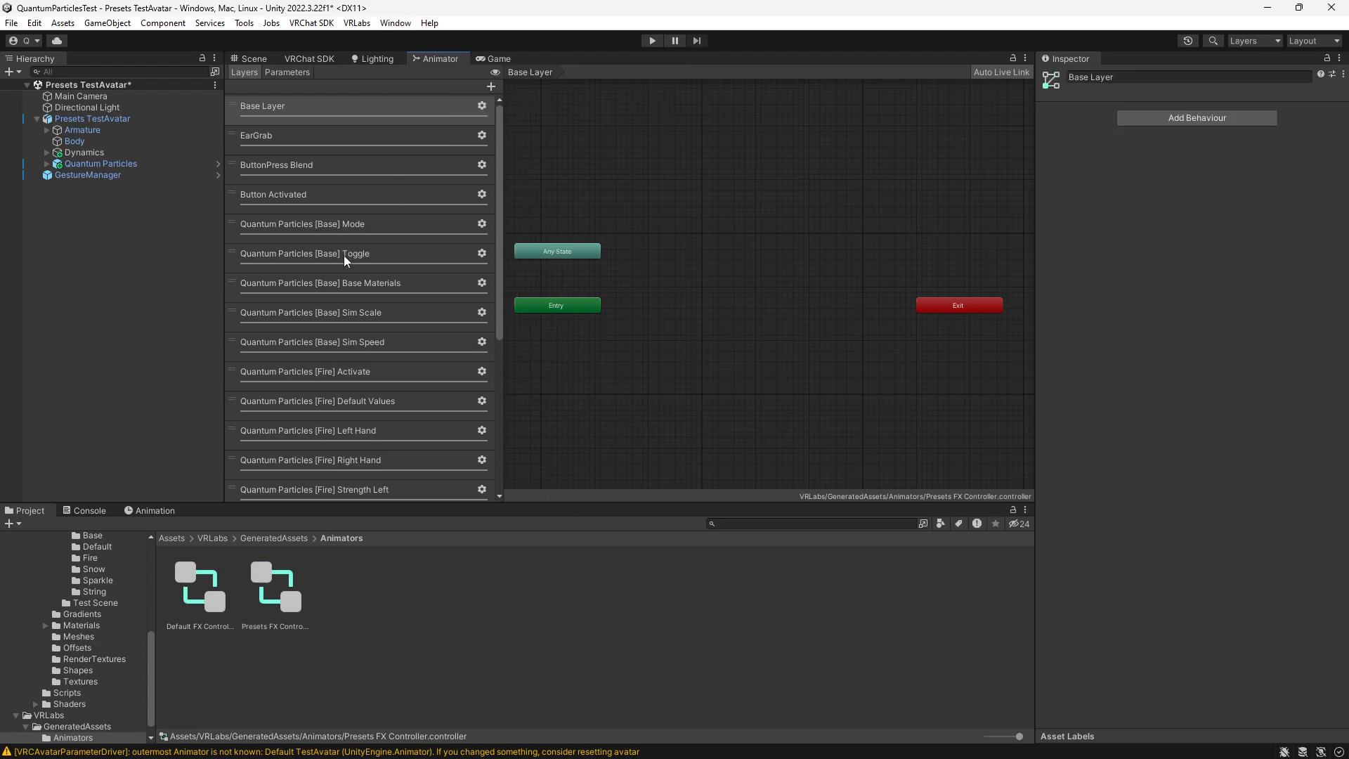
- Review the merged Quantum Particles layers, including [Fire] Activate and [Snow] Activate, ending on the [Fire] Activate layer
{"action": "scroll", "coordinate": [324, 243], "scroll_direction": "down", "scroll_amount": 4}
{"action": "scroll", "coordinate": [328, 244], "scroll_direction": "up", "scroll_amount": 2}
{"action": "scroll", "coordinate": [344, 199], "scroll_direction": "down", "scroll_amount": 2}
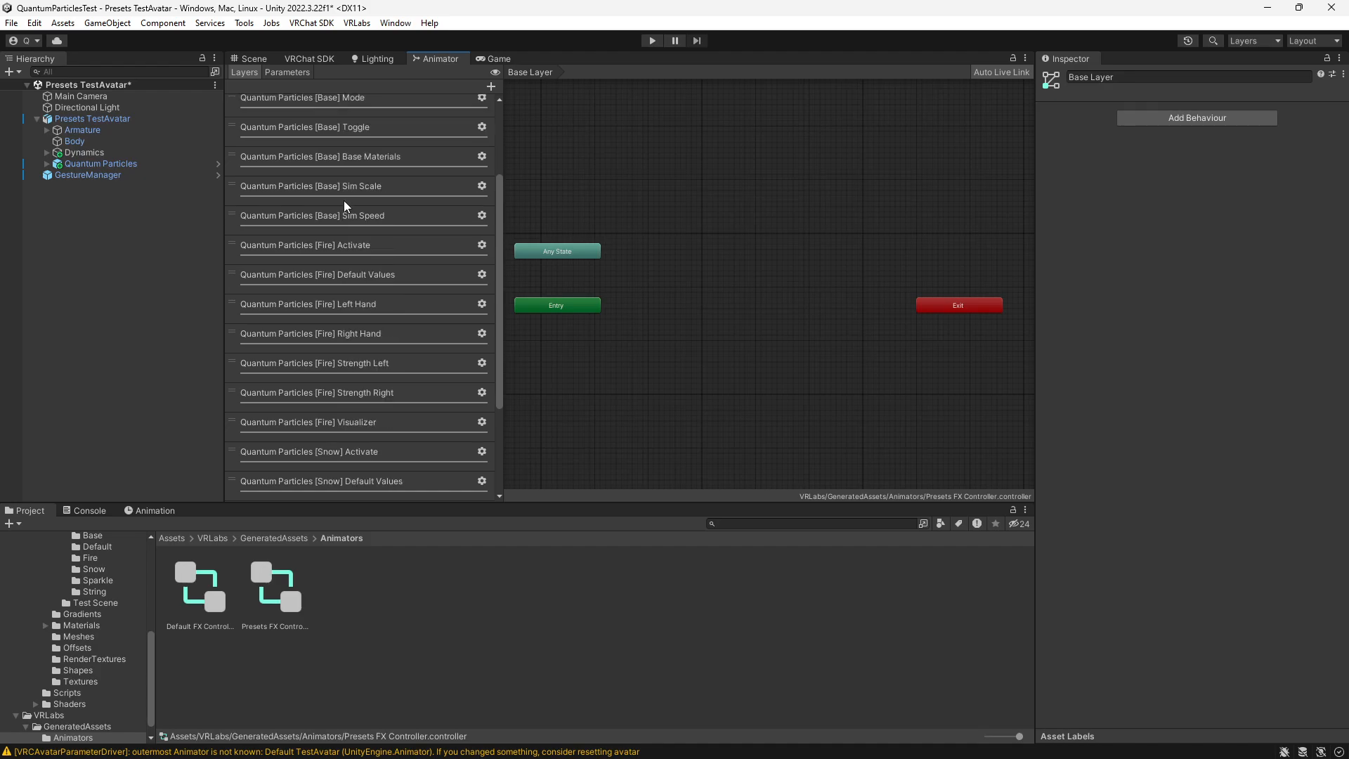
{"action": "left_click", "coordinate": [332, 246]}
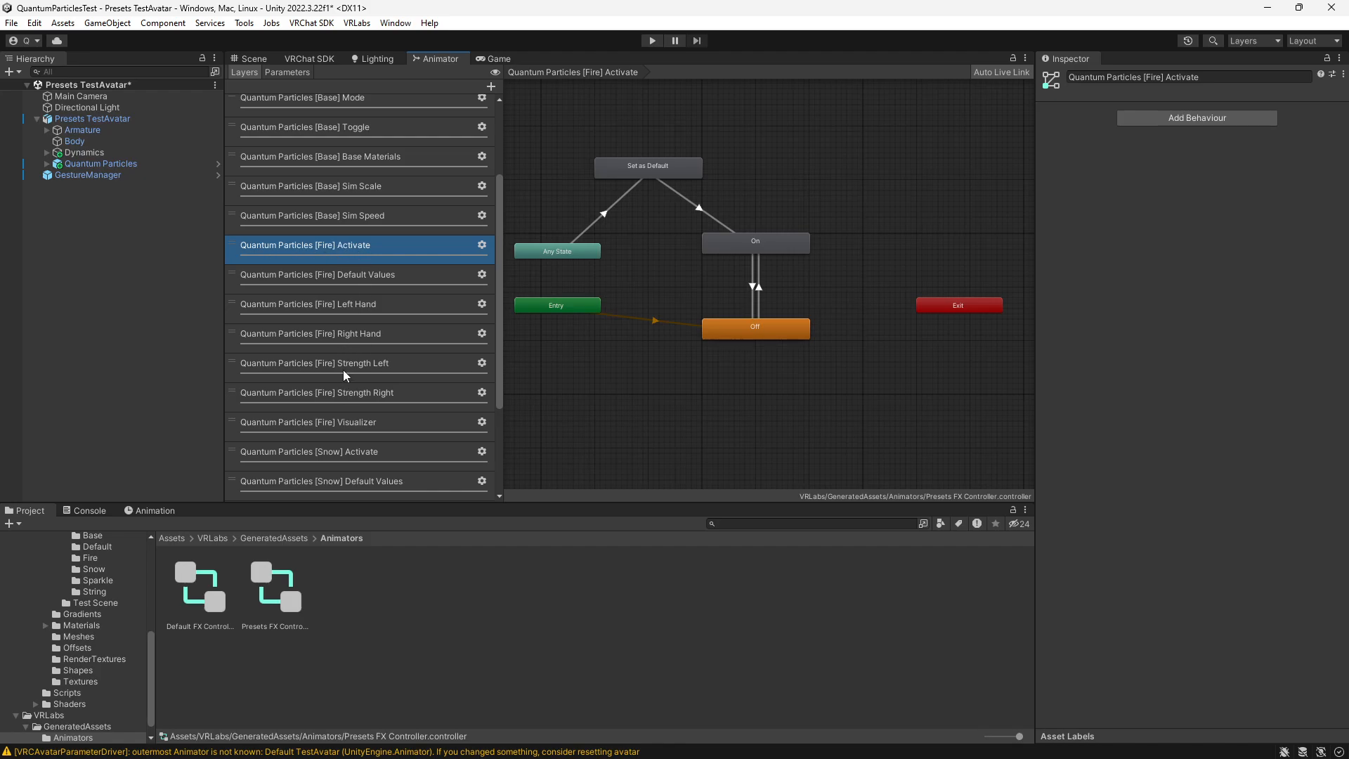
{"action": "scroll", "coordinate": [338, 408], "scroll_direction": "down", "scroll_amount": 1}
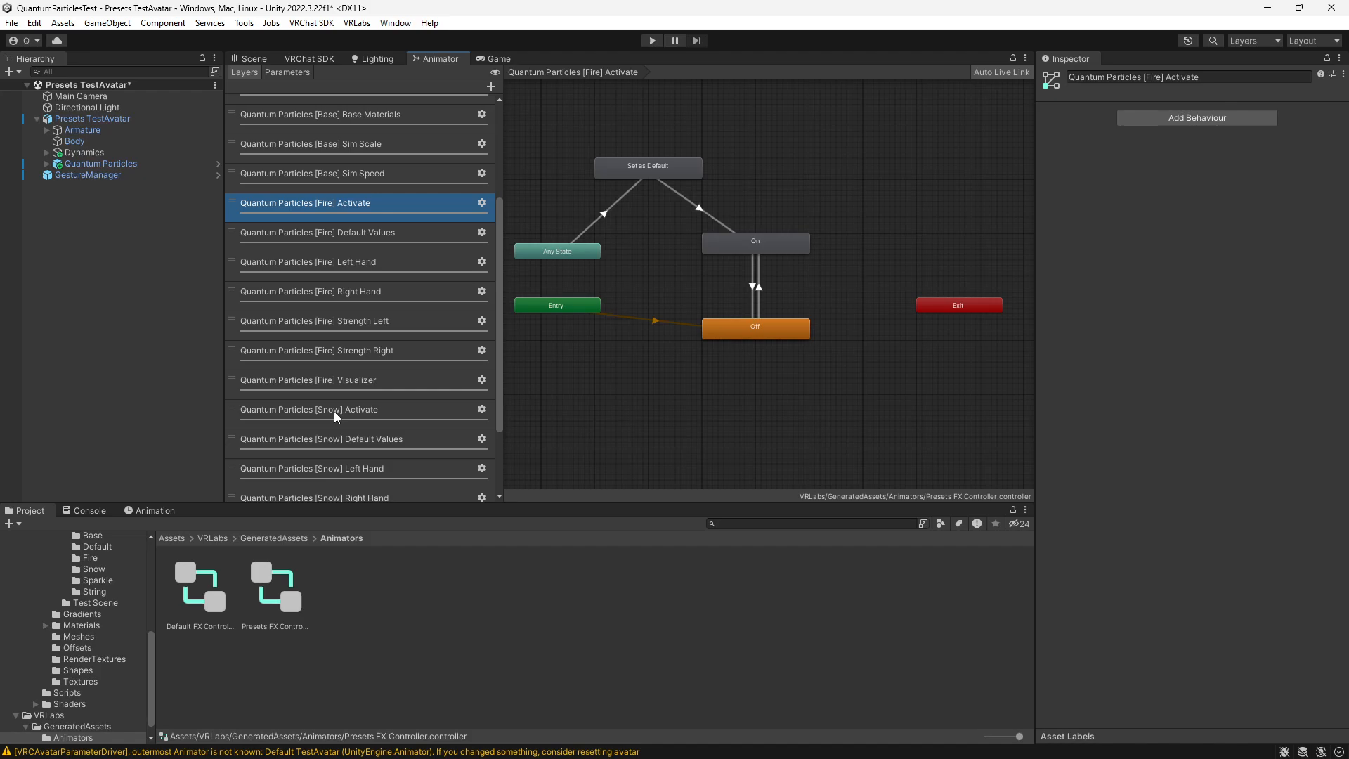
{"action": "left_click", "coordinate": [335, 411]}
{"action": "left_click", "coordinate": [366, 206]}
{"action": "scroll", "coordinate": [374, 288], "scroll_direction": "up", "scroll_amount": 4}
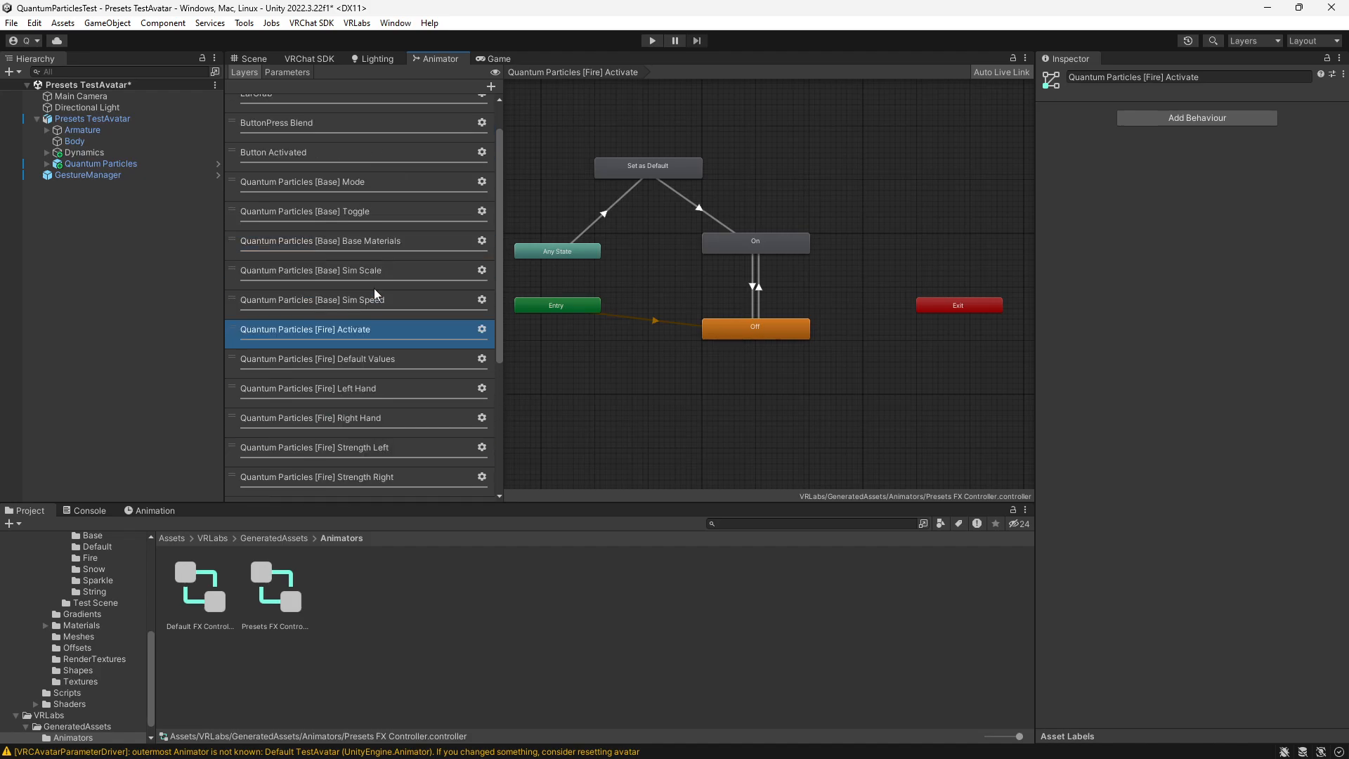
- Examine the Animator Layer Control behaviours on the On and Off states of Quantum Particles [Fire] Activate
{"action": "left_click", "coordinate": [755, 250]}
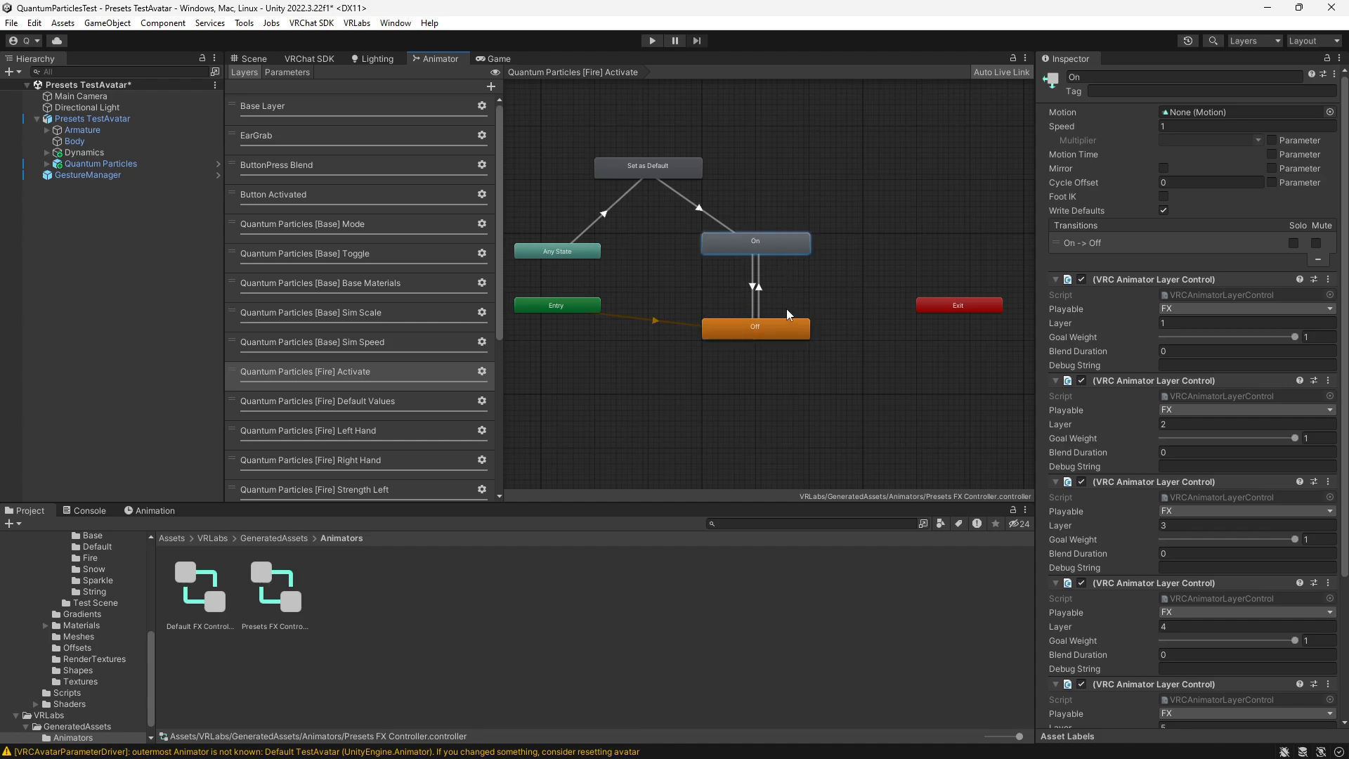
{"action": "left_click", "coordinate": [791, 330]}
{"action": "left_click", "coordinate": [791, 250]}
{"action": "scroll", "coordinate": [1090, 345], "scroll_direction": "down", "scroll_amount": 5}
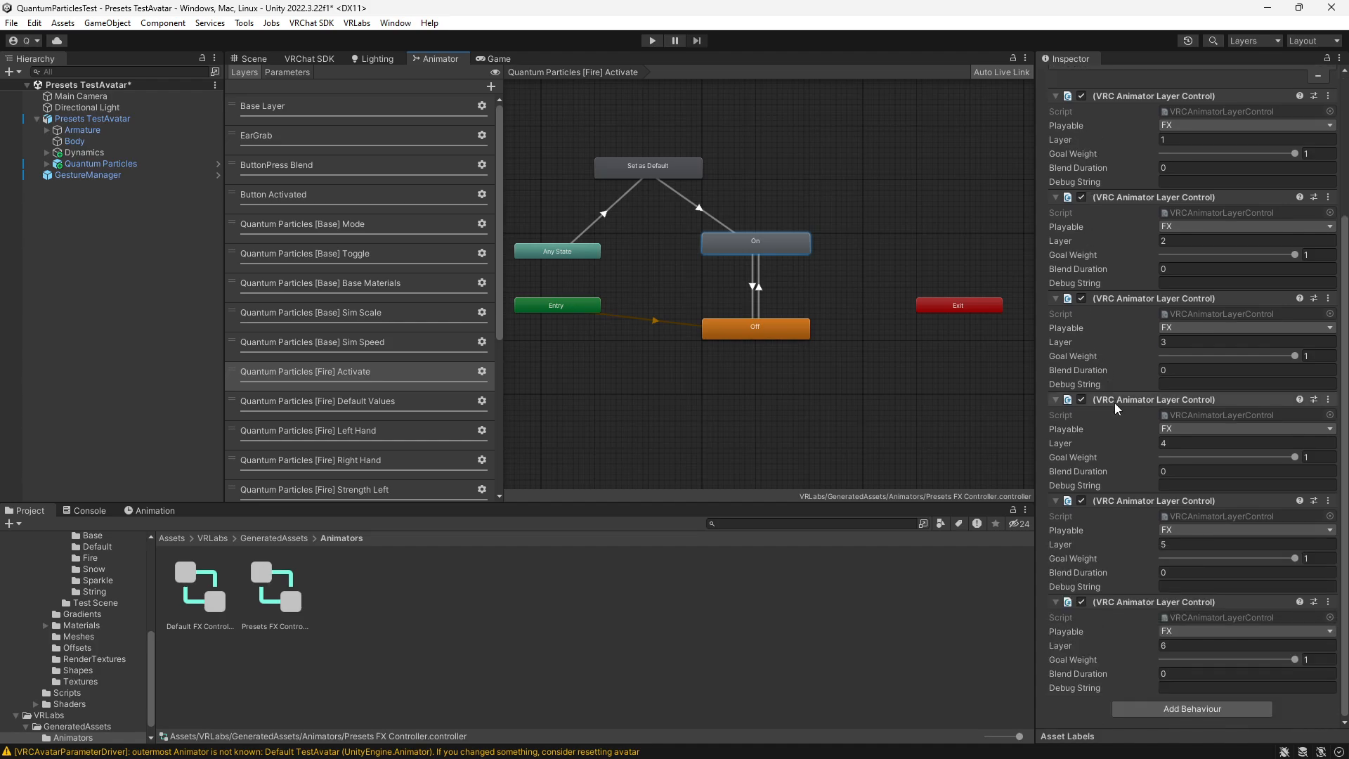
{"action": "scroll", "coordinate": [1109, 407], "scroll_direction": "up", "scroll_amount": 5}
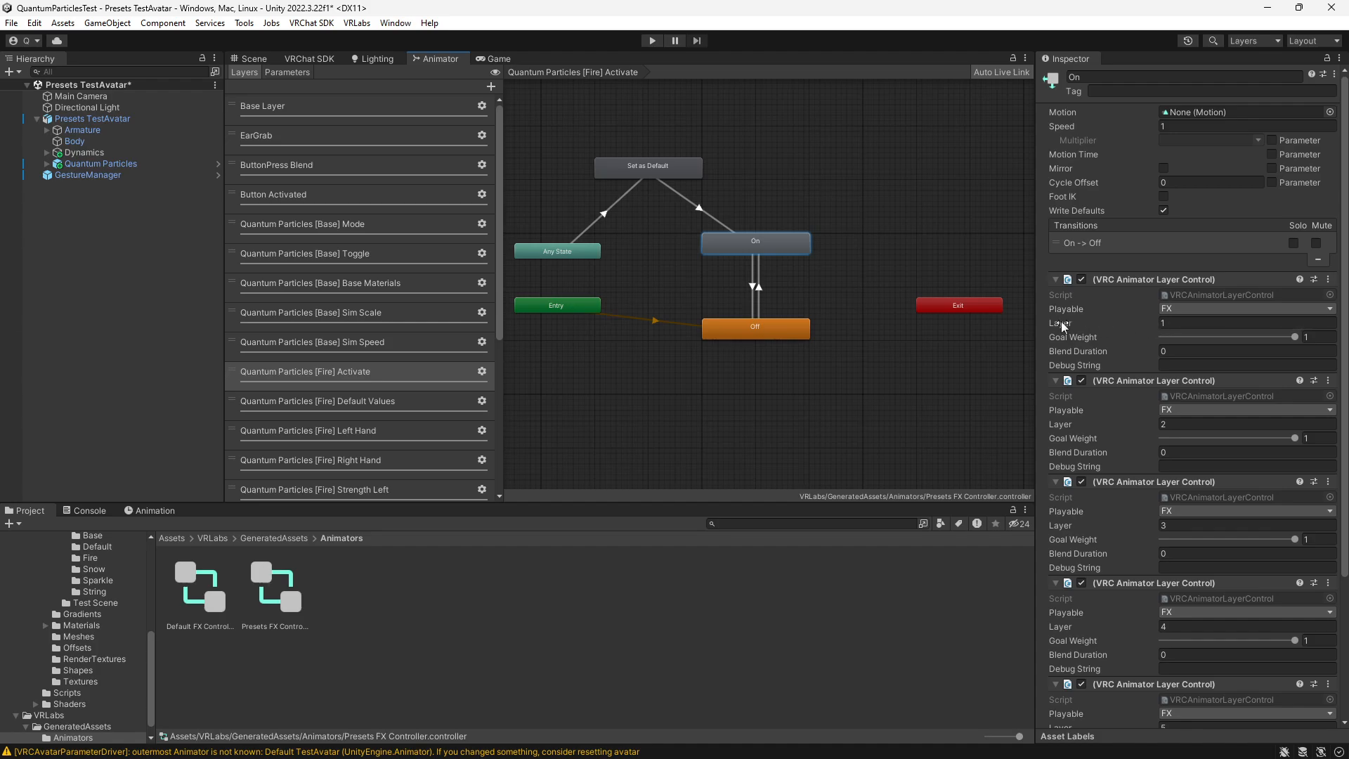
- Set the layer indices of the On state's first three Animator Layer Controls to 10, 11 and 12
{"action": "left_click", "coordinate": [1170, 320]}
{"action": "left_click", "coordinate": [1186, 324]}
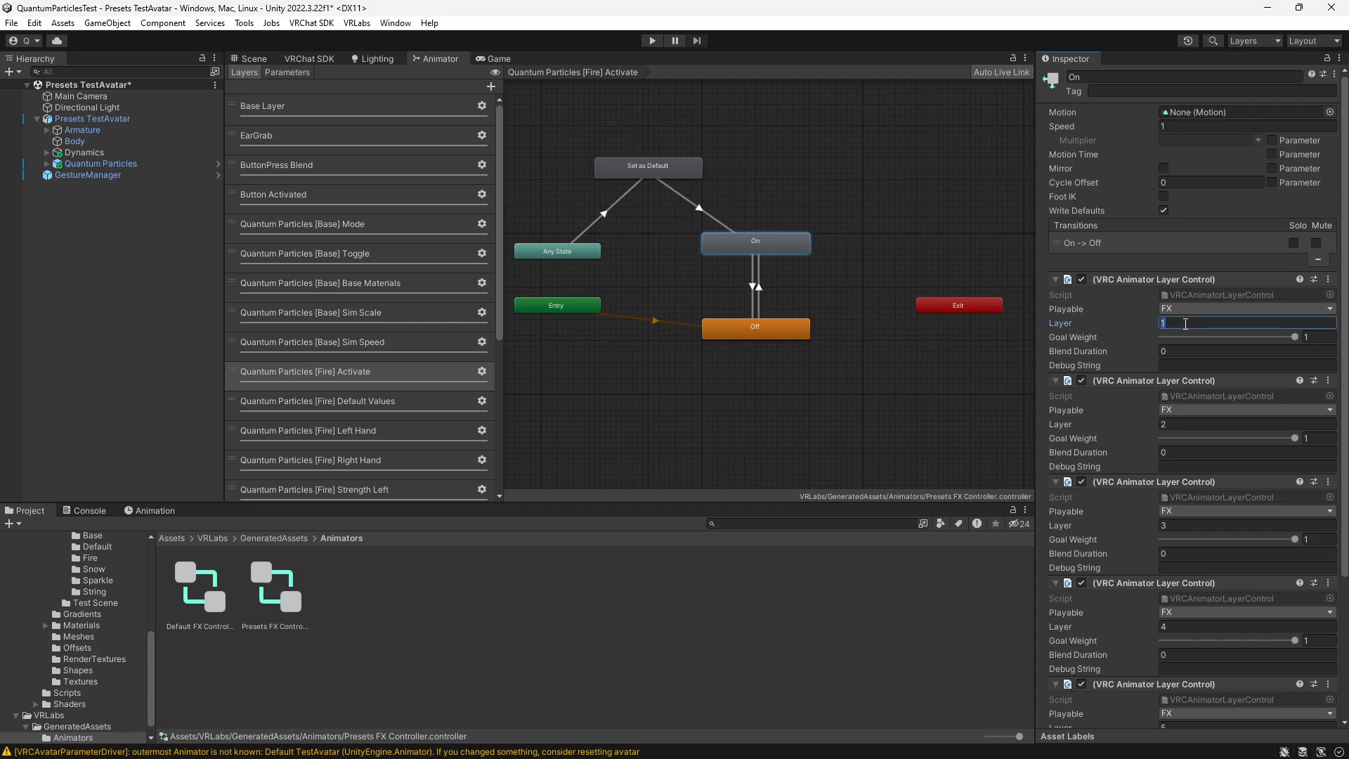
{"action": "type", "text": "10"}
{"action": "left_click", "coordinate": [1175, 425]}
{"action": "type", "text": "11"}
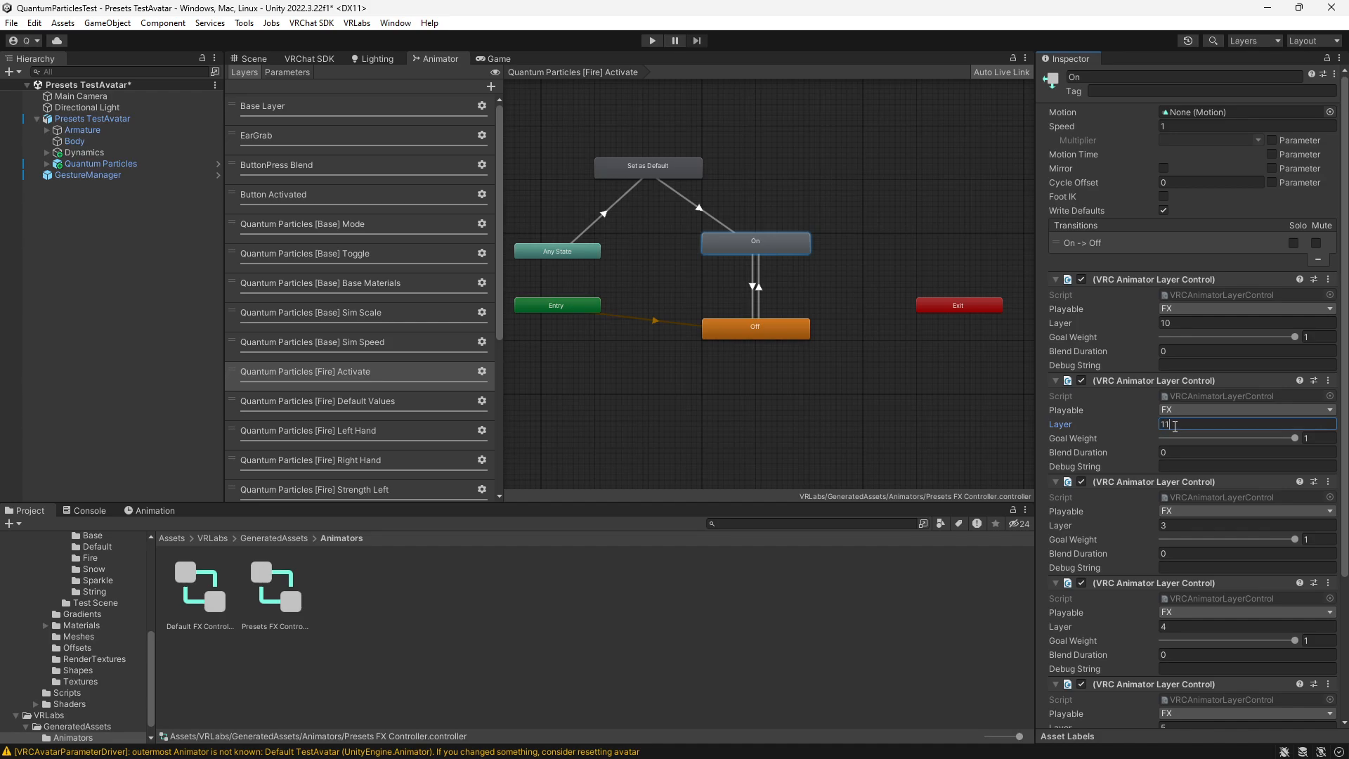
{"action": "left_click", "coordinate": [1185, 525]}
{"action": "type", "text": "12"}
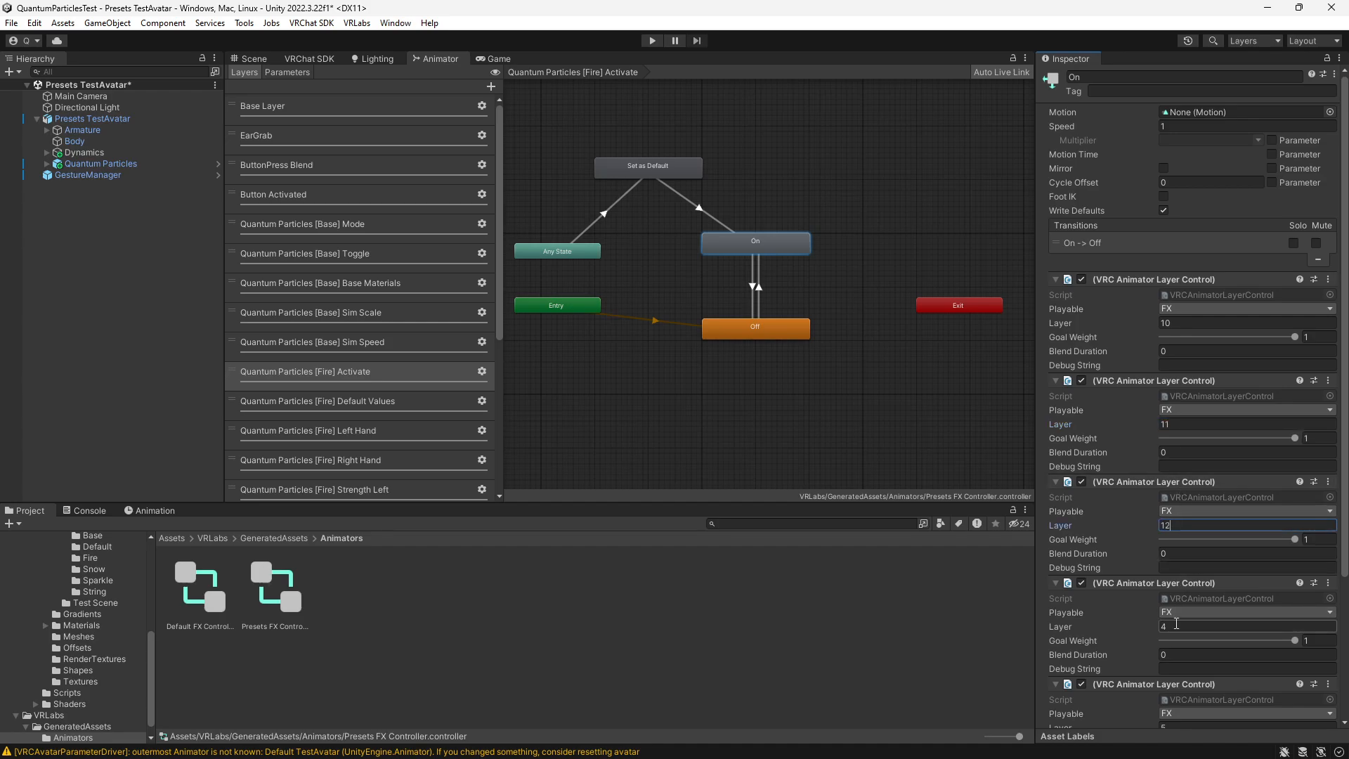
- Set the layer indices of the On state's last three Animator Layer Controls to 13, 14 and 15
{"action": "left_click", "coordinate": [1176, 623]}
{"action": "type", "text": "13"}
{"action": "scroll", "coordinate": [1174, 639], "scroll_direction": "down", "scroll_amount": 3}
{"action": "left_click", "coordinate": [1182, 615]}
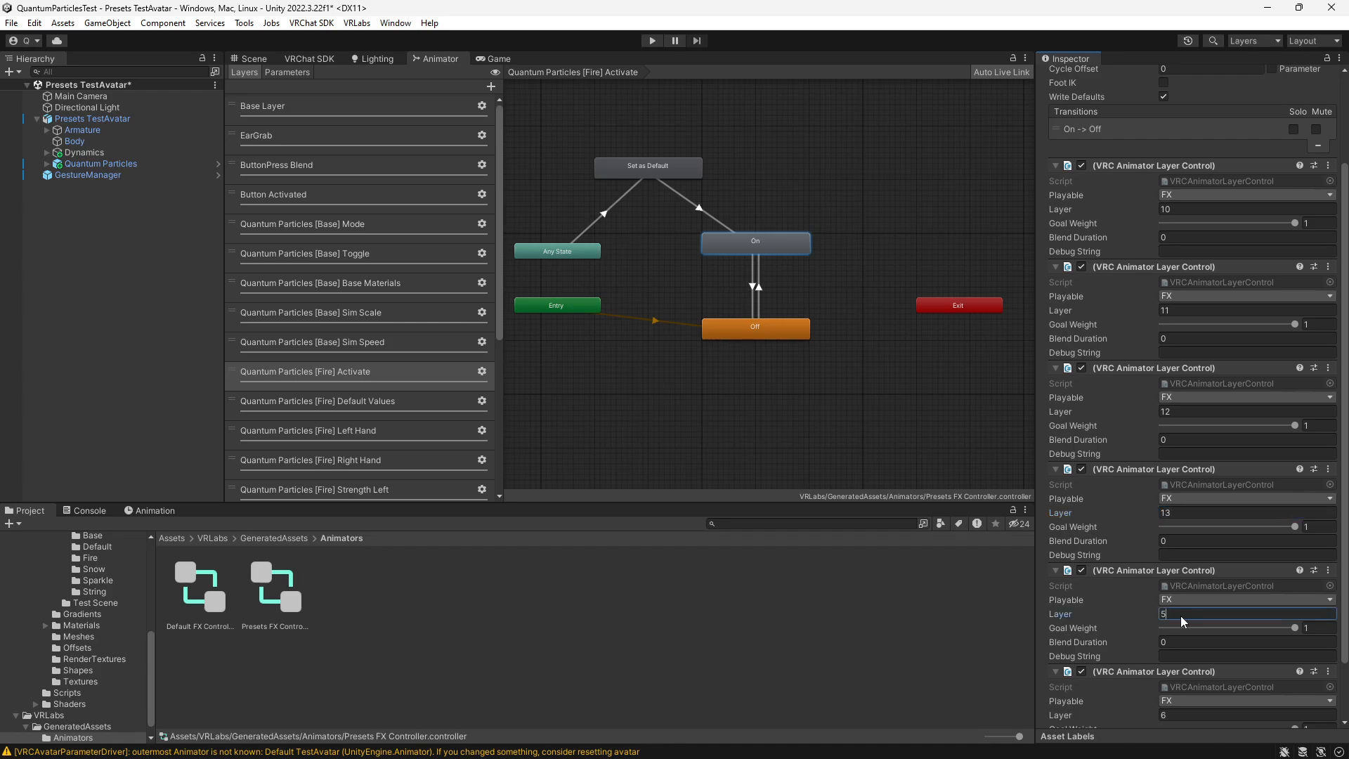
{"action": "type", "text": "14"}
{"action": "scroll", "coordinate": [1183, 622], "scroll_direction": "down", "scroll_amount": 2}
{"action": "left_click", "coordinate": [1181, 645]}
{"action": "type", "text": "1"}
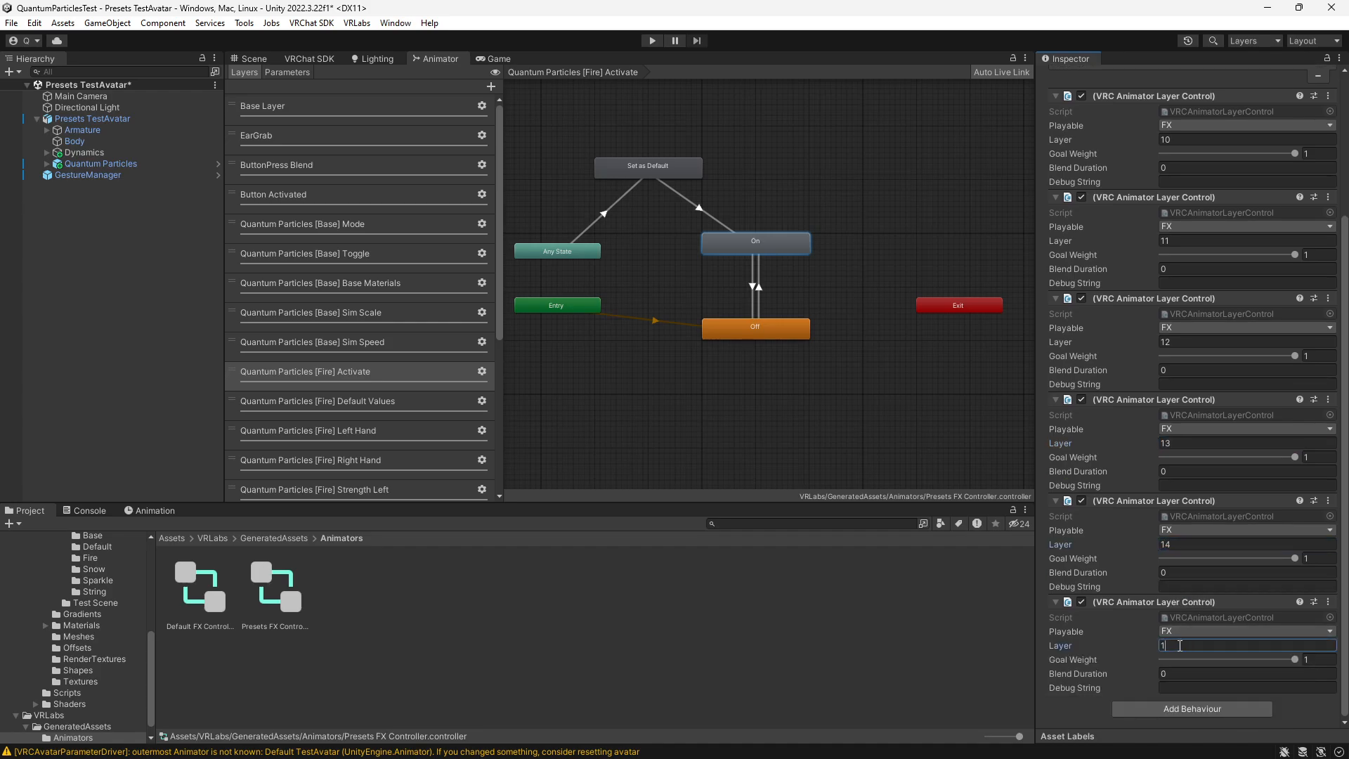
{"action": "type", "text": "5"}
{"action": "scroll", "coordinate": [1196, 394], "scroll_direction": "up", "scroll_amount": 3}
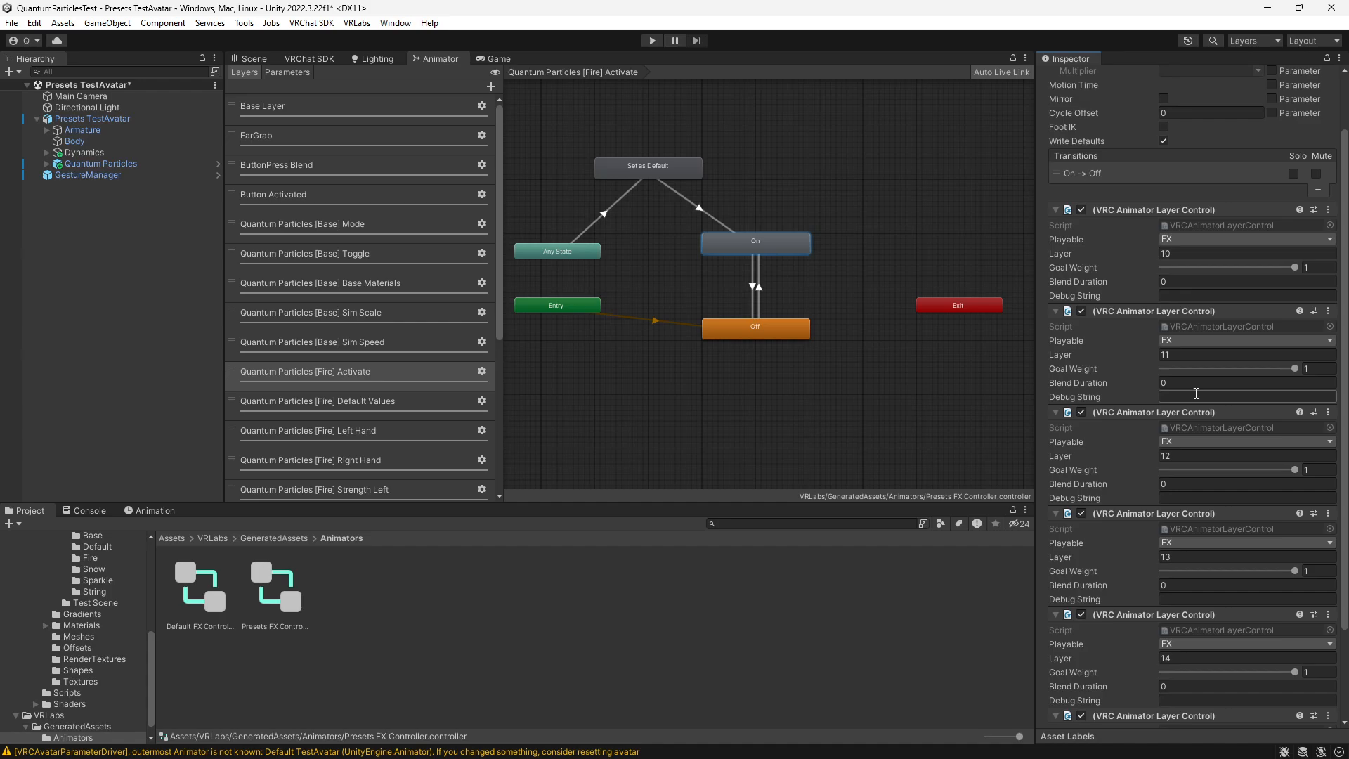
- In the [Fire] Activate layer, set the Off state's first three Animator Layer Controls to layers 10, 11 and 12
{"action": "scroll", "coordinate": [1179, 340], "scroll_direction": "down", "scroll_amount": 2}
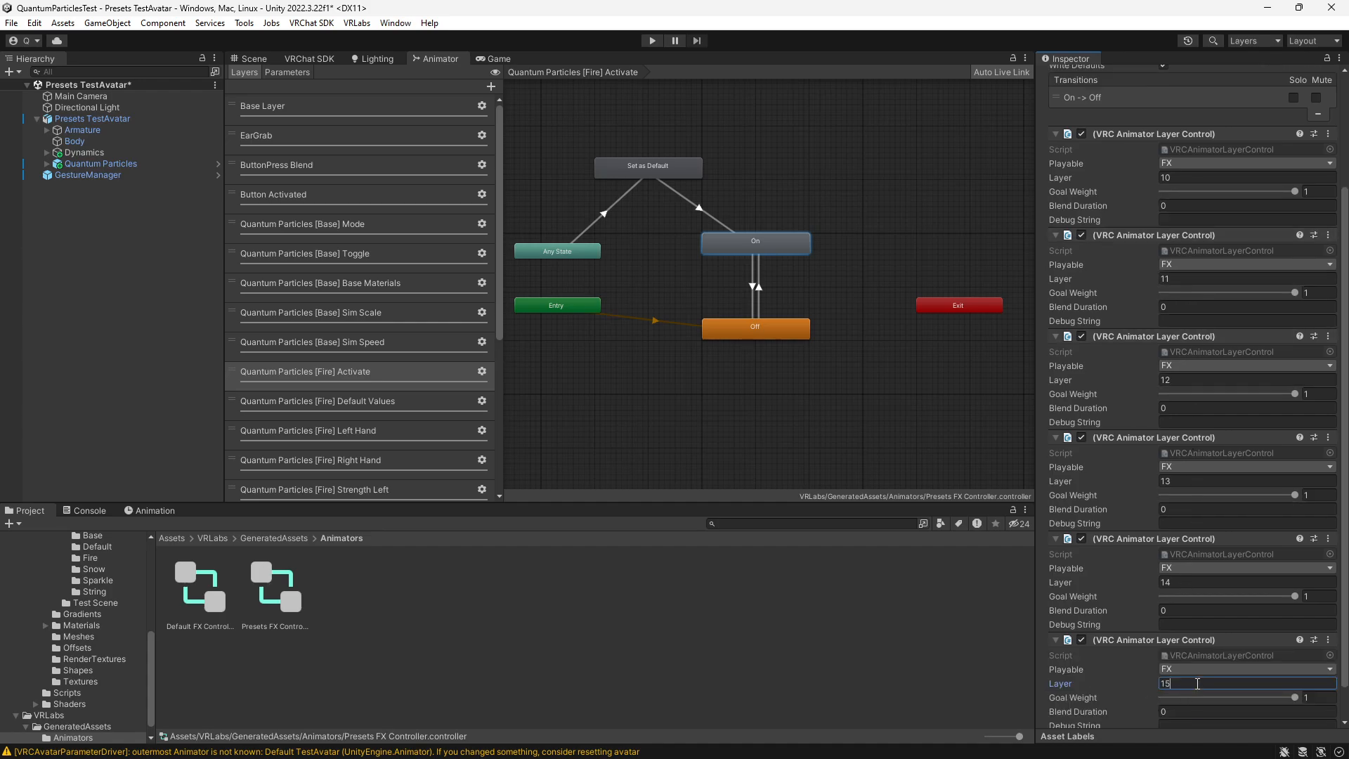
{"action": "left_click", "coordinate": [746, 331]}
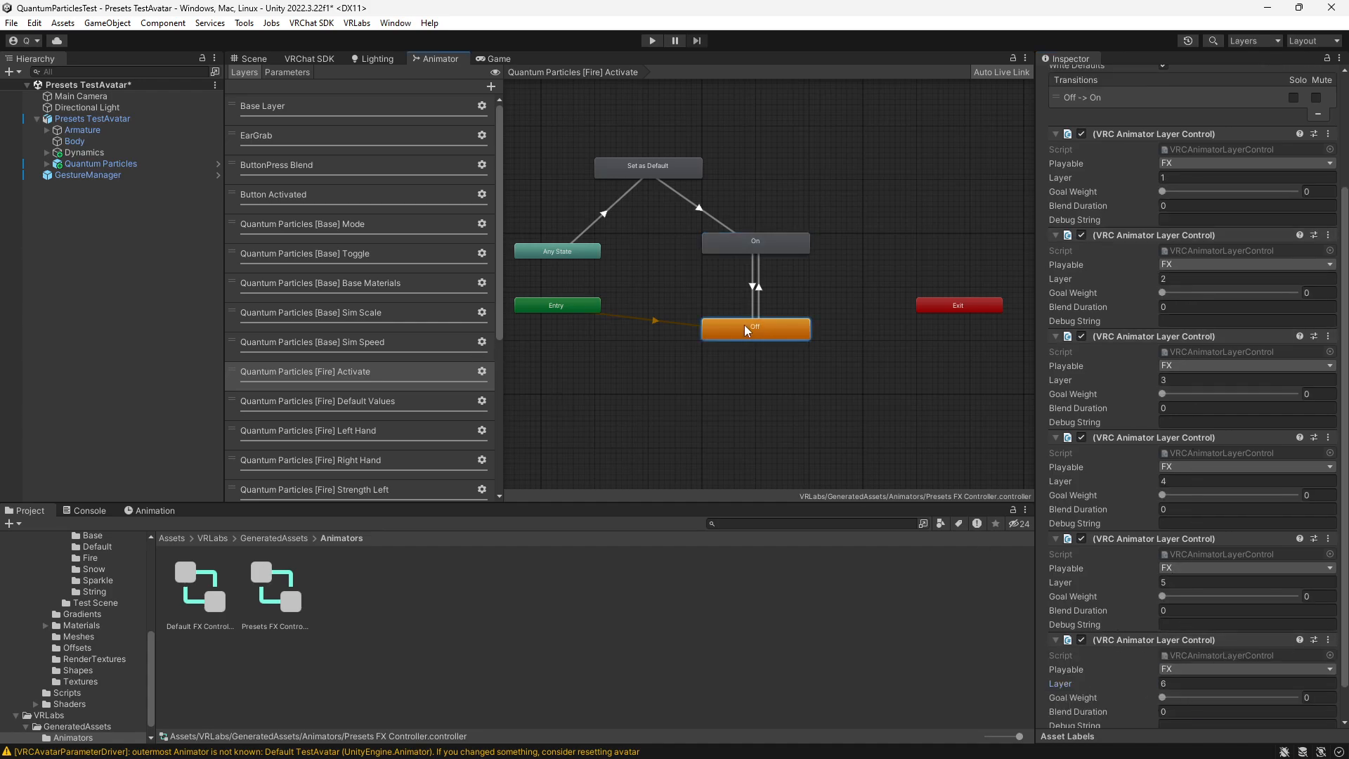
{"action": "scroll", "coordinate": [1159, 362], "scroll_direction": "up", "scroll_amount": 3}
{"action": "left_click", "coordinate": [1186, 290]}
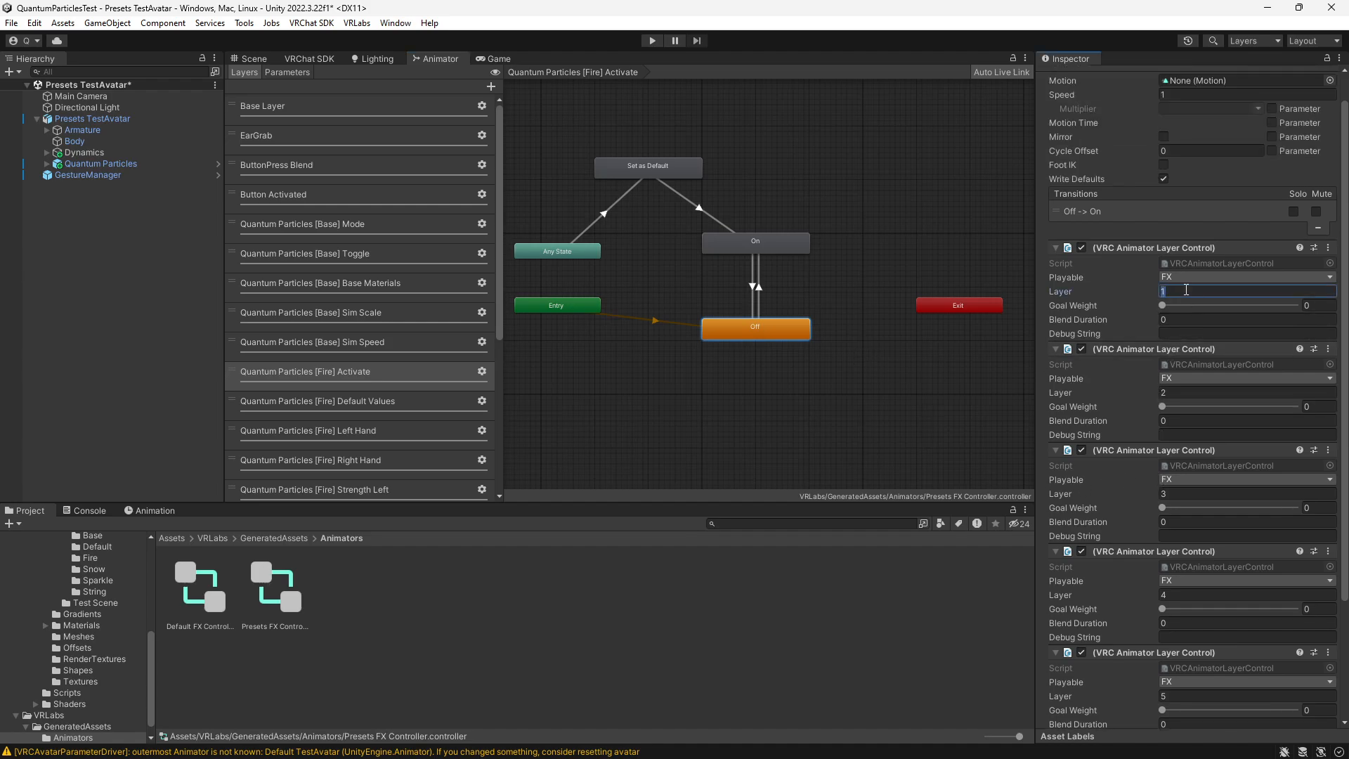
{"action": "type", "text": "10"}
{"action": "left_click", "coordinate": [1185, 393]}
{"action": "type", "text": "11"}
{"action": "left_click", "coordinate": [1185, 494]}
{"action": "type", "text": "12"}
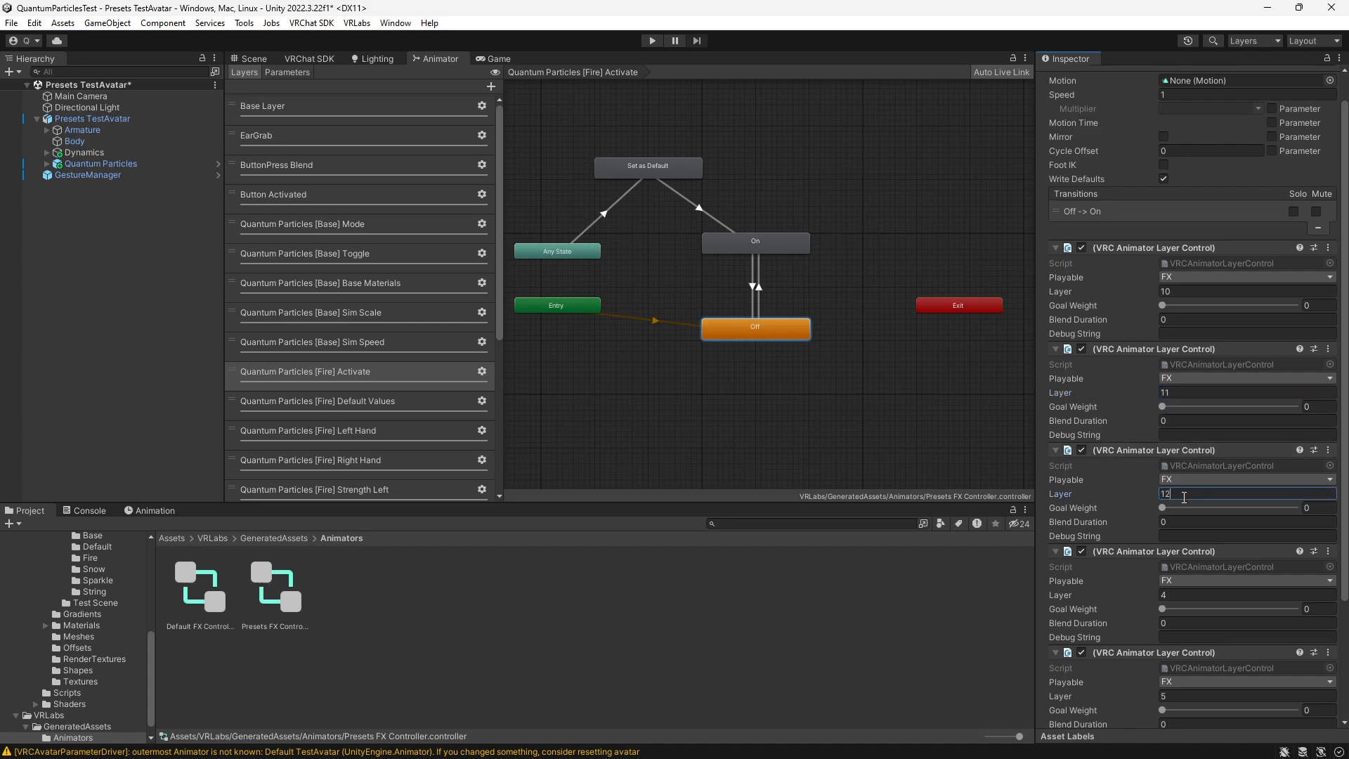
- Set the layer indices of the [Fire] Off state's last three Animator Layer Controls to 13, 14 and 15
{"action": "left_click", "coordinate": [1180, 595]}
{"action": "type", "text": "1"}
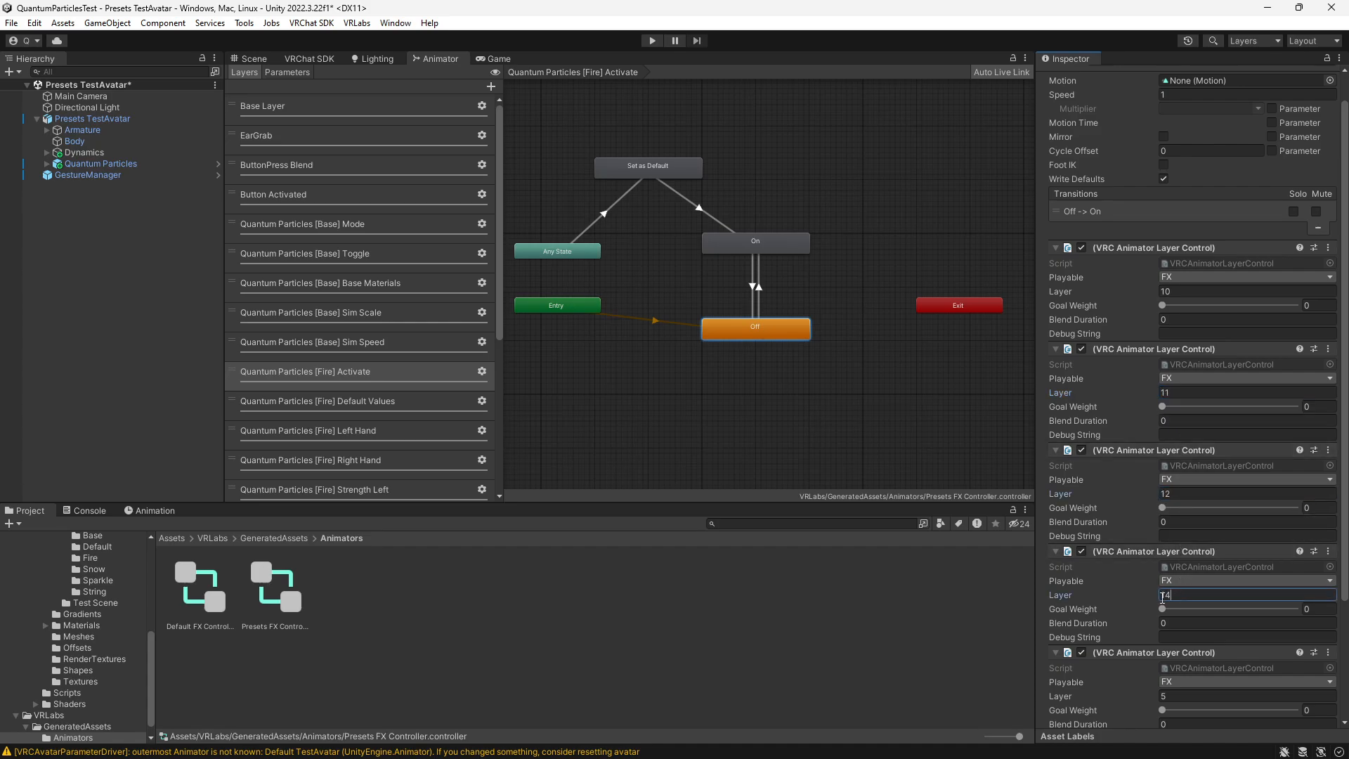
{"action": "type", "text": "3"}
{"action": "scroll", "coordinate": [1164, 596], "scroll_direction": "down", "scroll_amount": 3}
{"action": "left_click", "coordinate": [1181, 545]}
{"action": "type", "text": "14"}
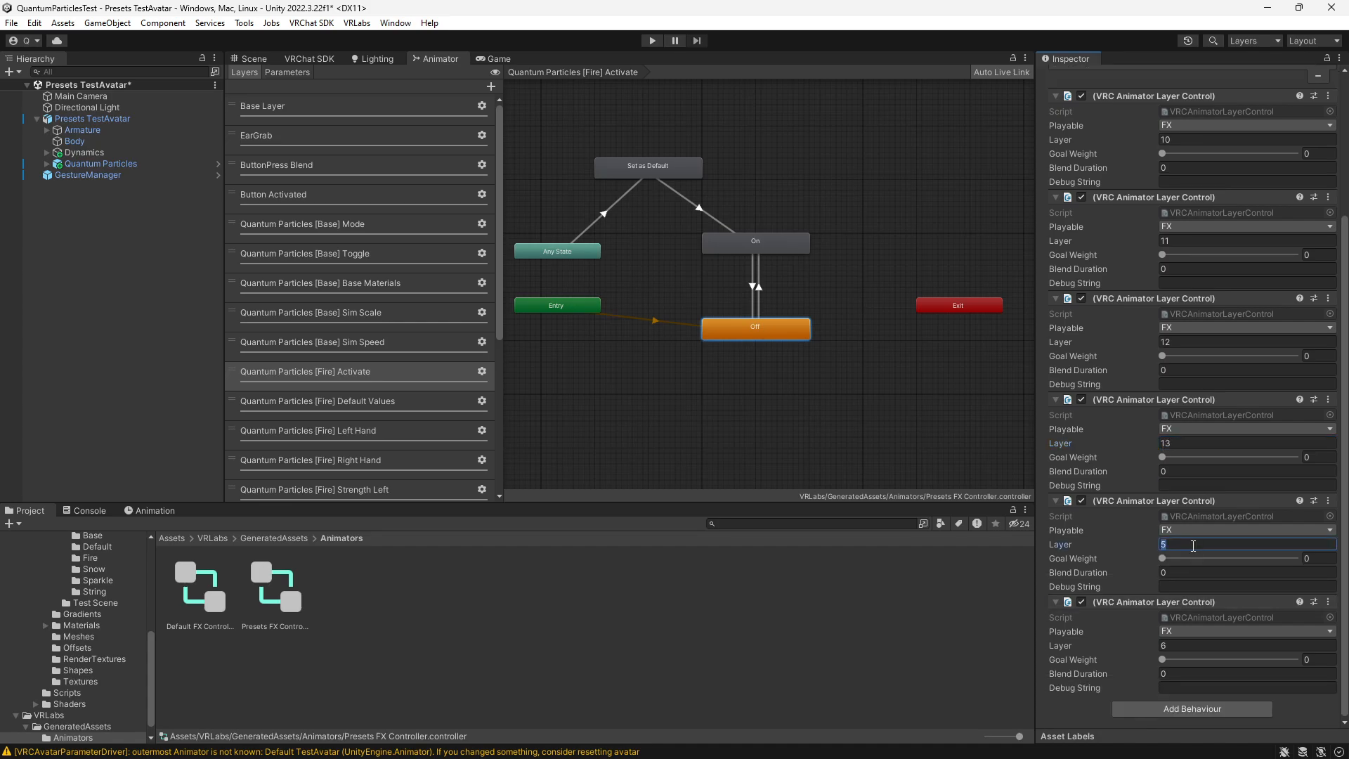
{"action": "left_click", "coordinate": [1187, 645]}
{"action": "type", "text": "15"}
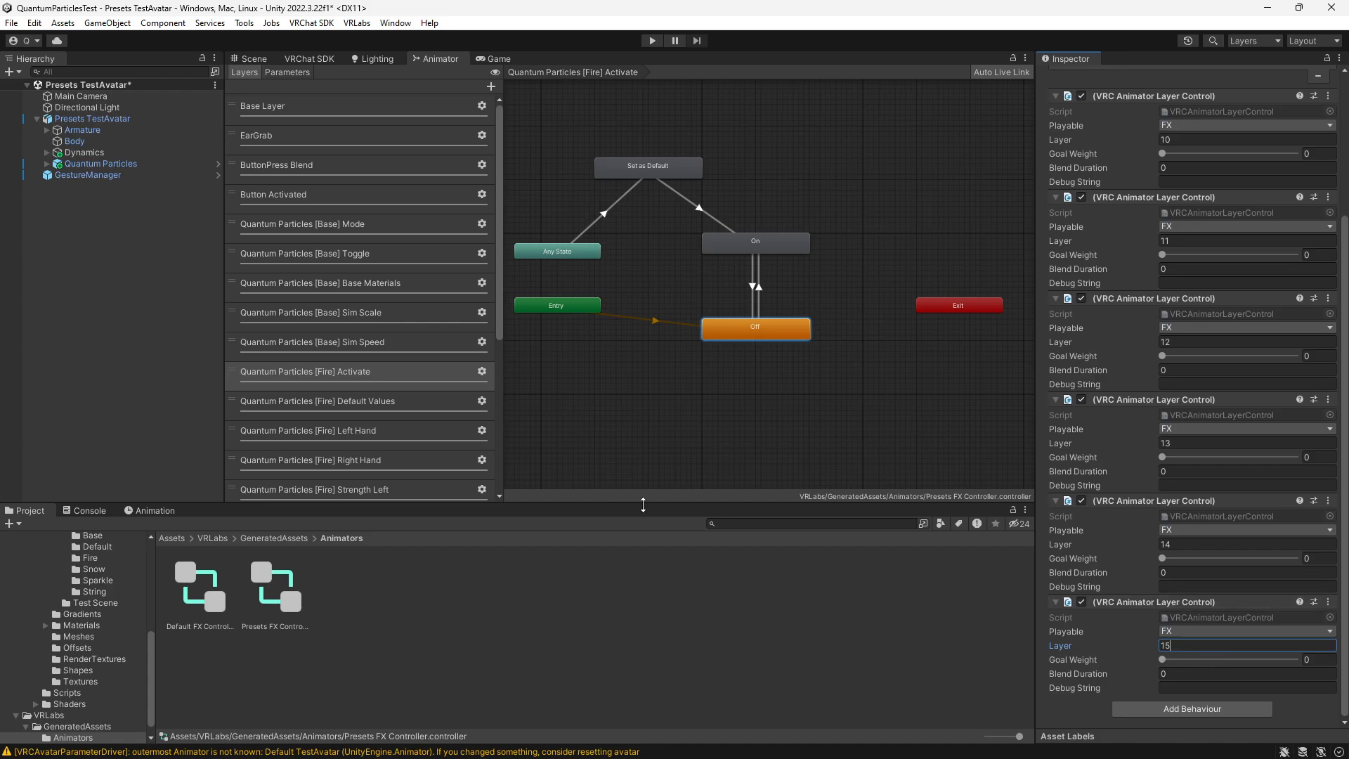
- Open the Quantum Particles [Snow] Activate layer and check the Snow layers' positions in the layer order
{"action": "scroll", "coordinate": [389, 384], "scroll_direction": "down", "scroll_amount": 4}
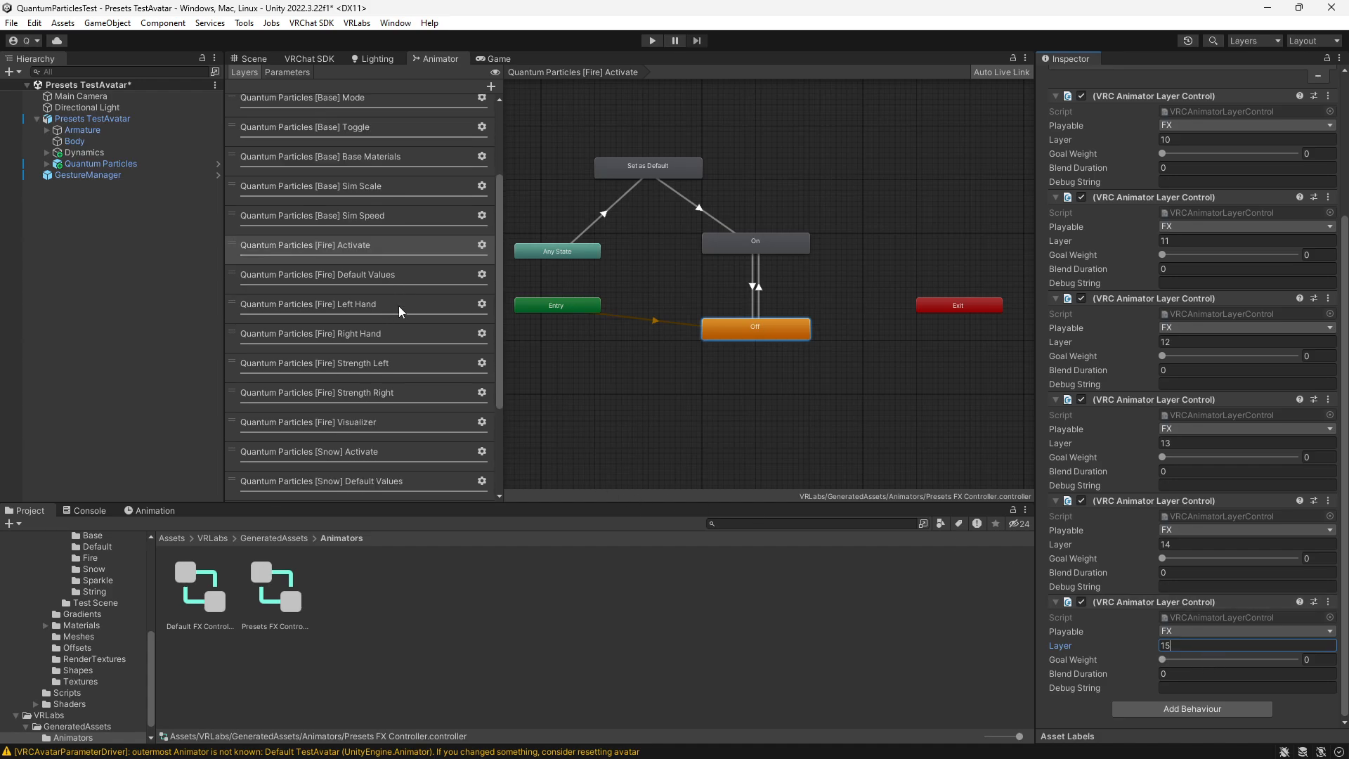
{"action": "scroll", "coordinate": [363, 231], "scroll_direction": "down", "scroll_amount": 1}
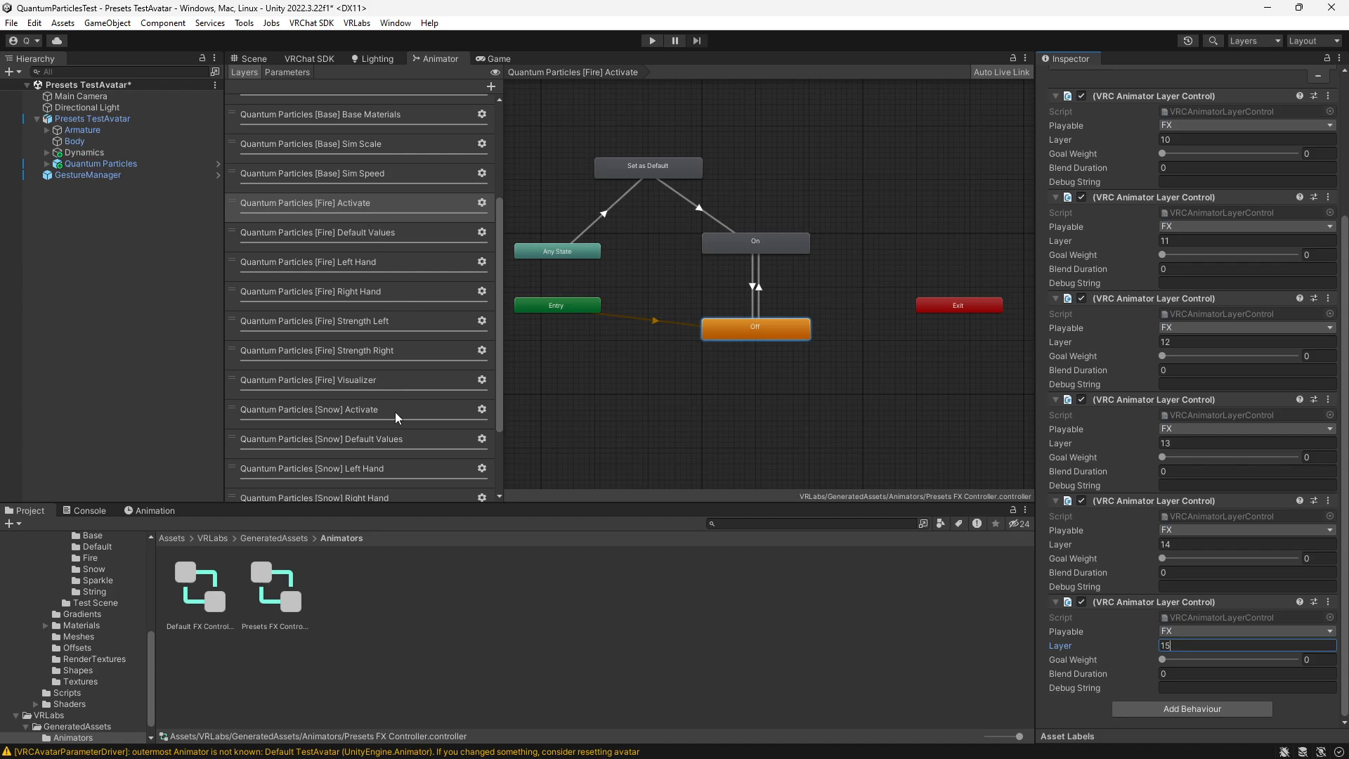
{"action": "left_click", "coordinate": [373, 414]}
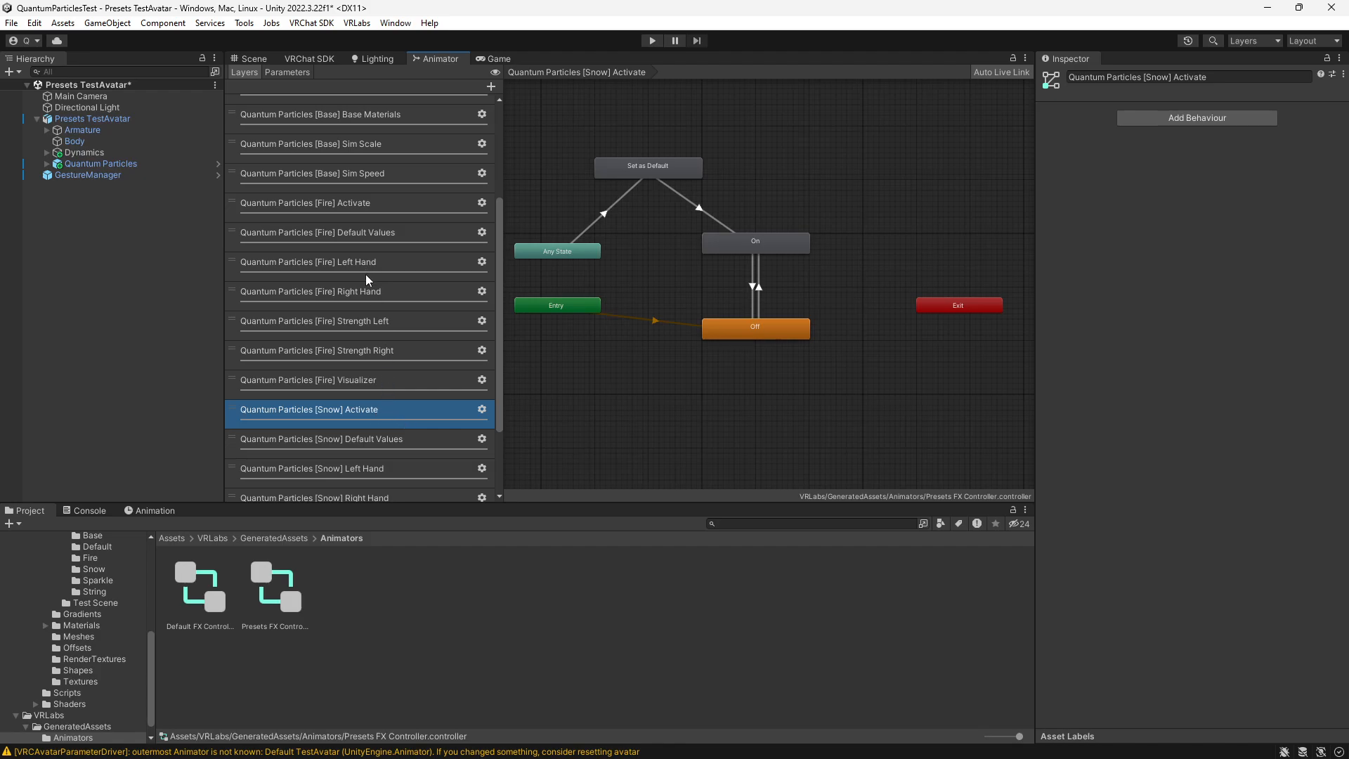
{"action": "scroll", "coordinate": [366, 285], "scroll_direction": "up", "scroll_amount": 5}
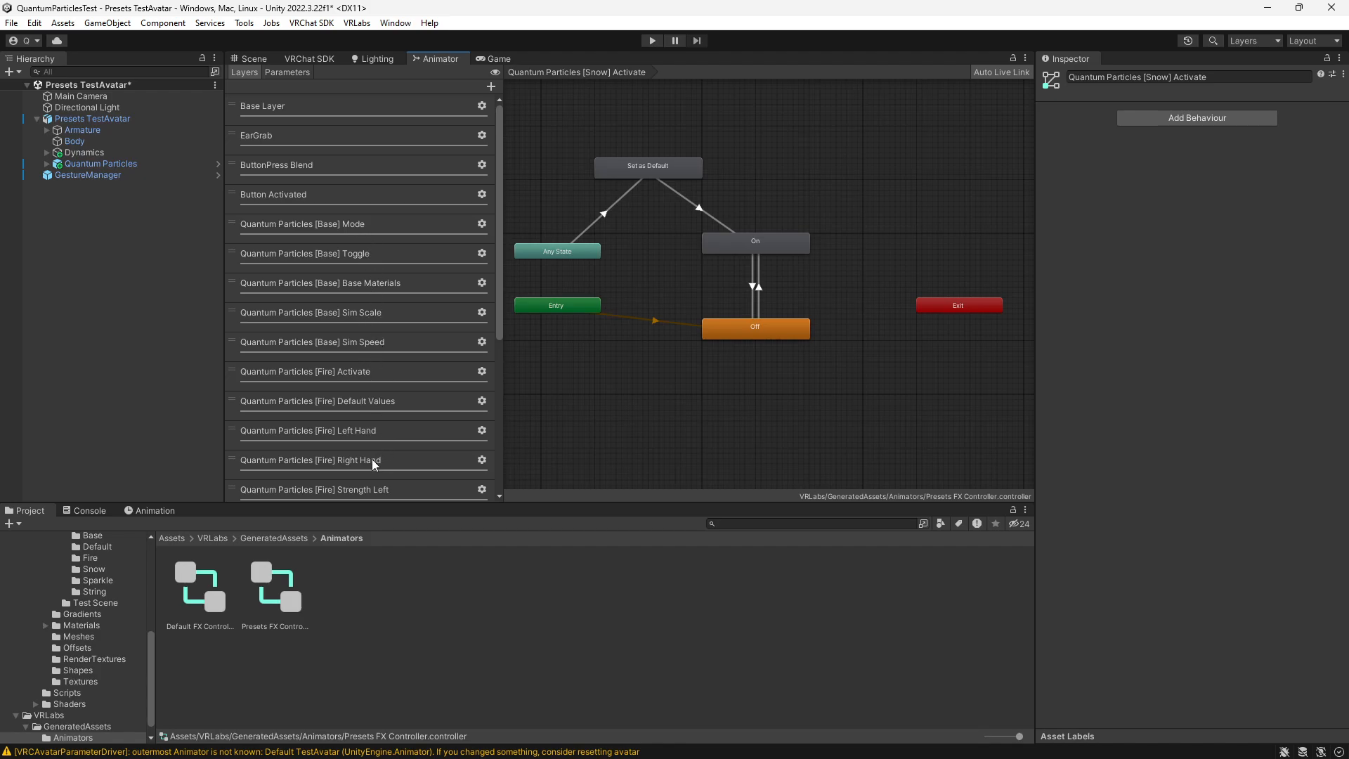
{"action": "left_click_drag", "start_coordinate": [497, 301], "coordinate": [495, 446]}
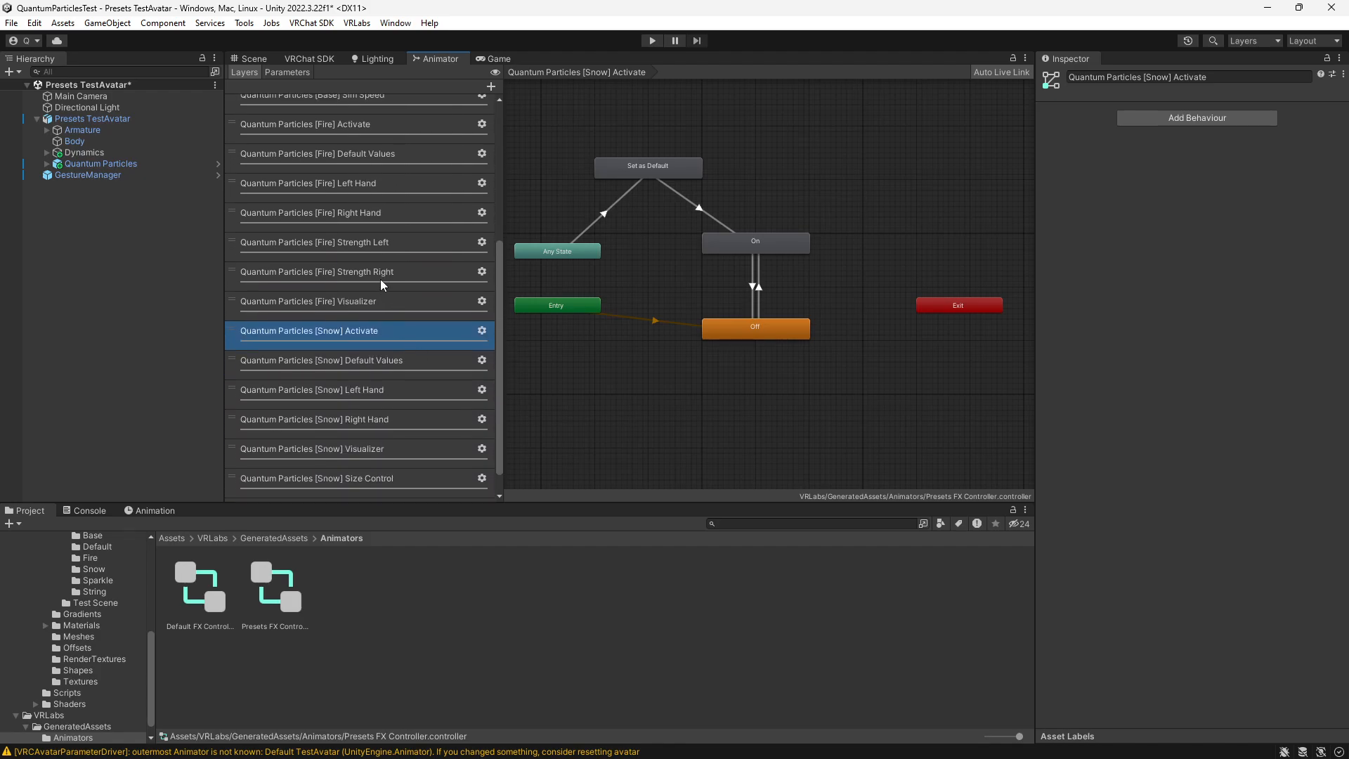
{"action": "double_click", "coordinate": [377, 332]}
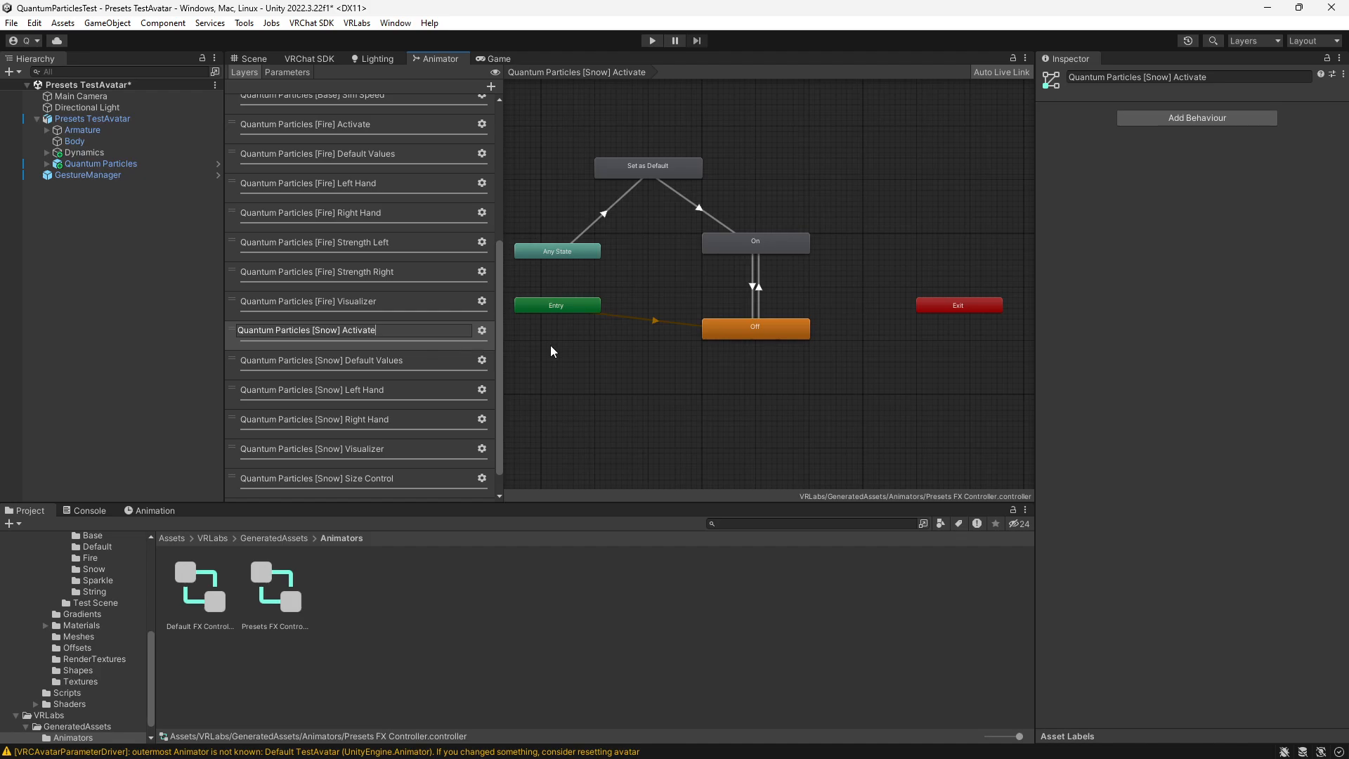
{"action": "left_click", "coordinate": [434, 339]}
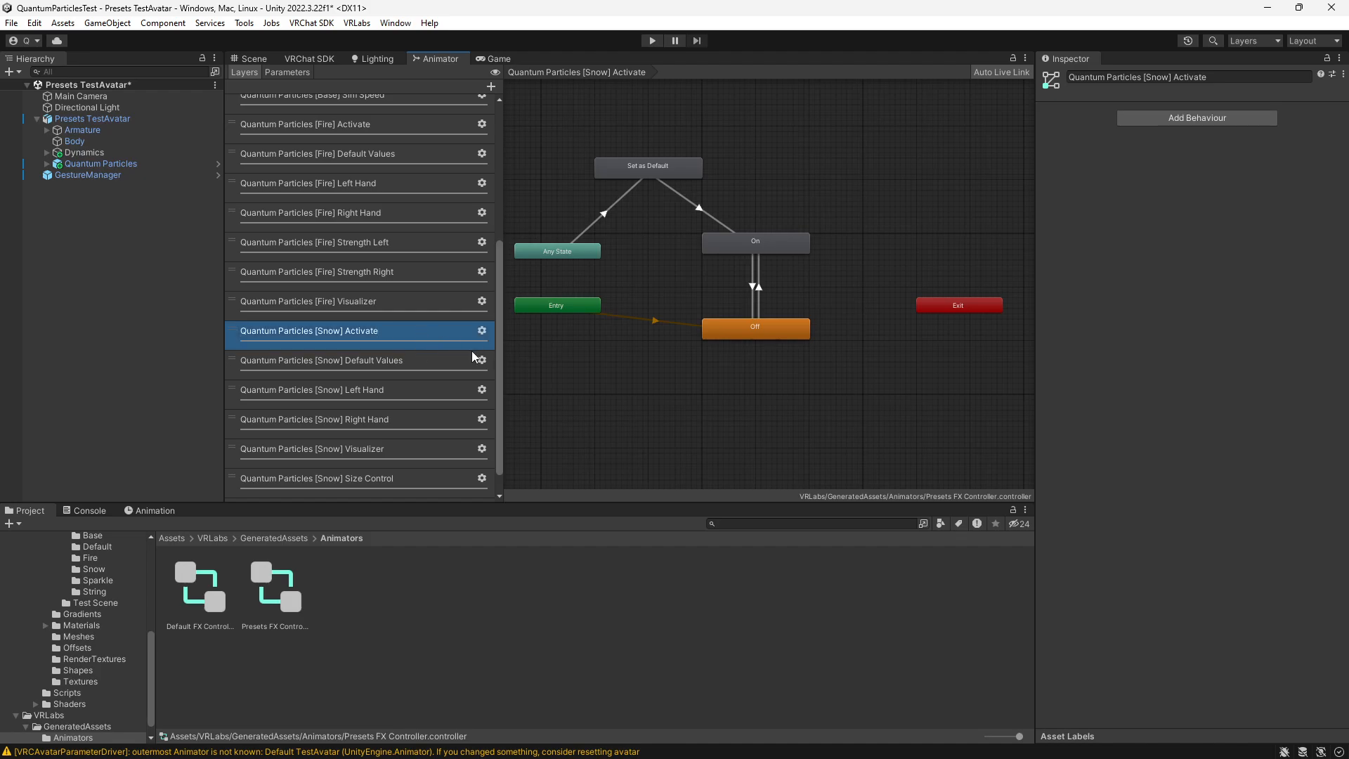
- Set the layer indices of the [Snow] On state's first three Animator Layer Controls to 17, 18 and 19
{"action": "left_click", "coordinate": [731, 247]}
{"action": "left_click", "coordinate": [1198, 324]}
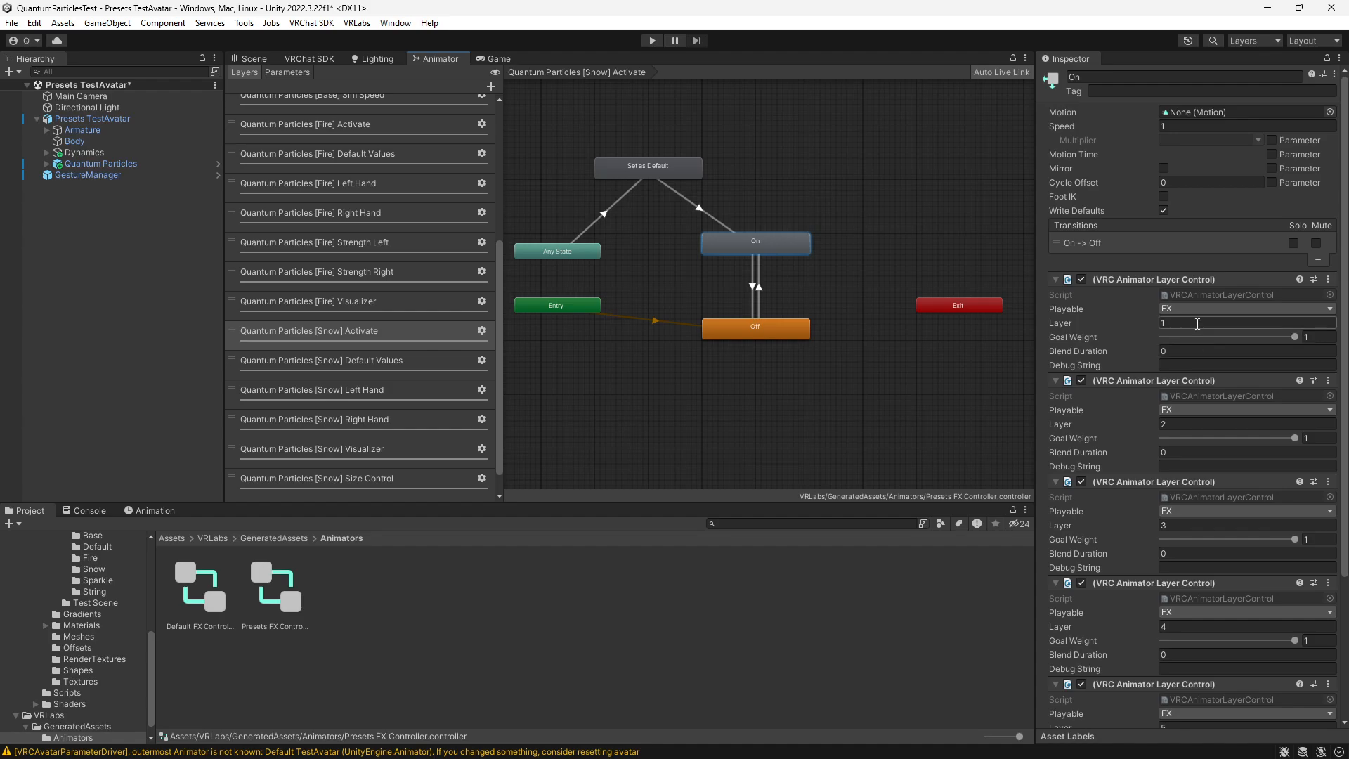
{"action": "type", "text": "17"}
{"action": "left_click", "coordinate": [1189, 424]}
{"action": "type", "text": "18"}
{"action": "left_click", "coordinate": [1192, 526]}
{"action": "type", "text": "19"}
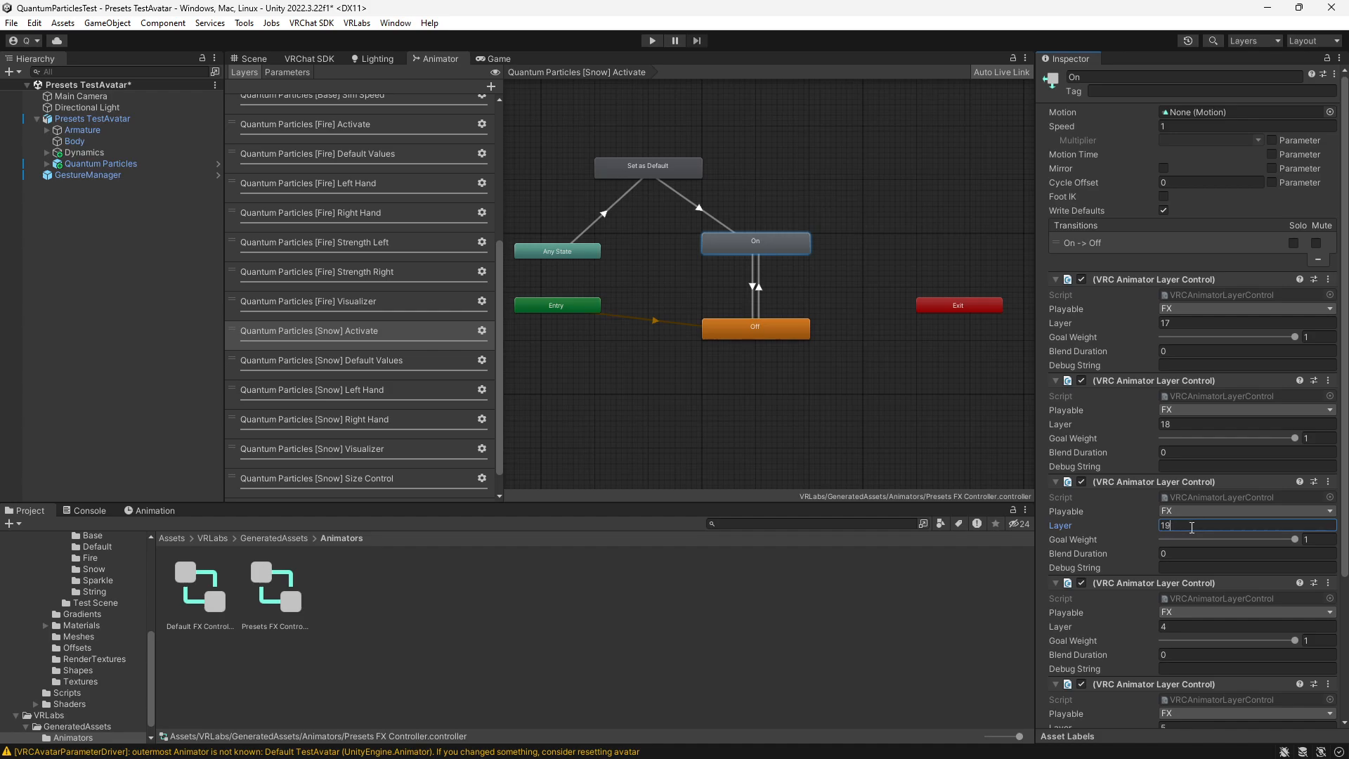
- Set the layer indices of the [Snow] On state's last three Animator Layer Controls to 20, 21 and 22
{"action": "left_click", "coordinate": [1188, 627]}
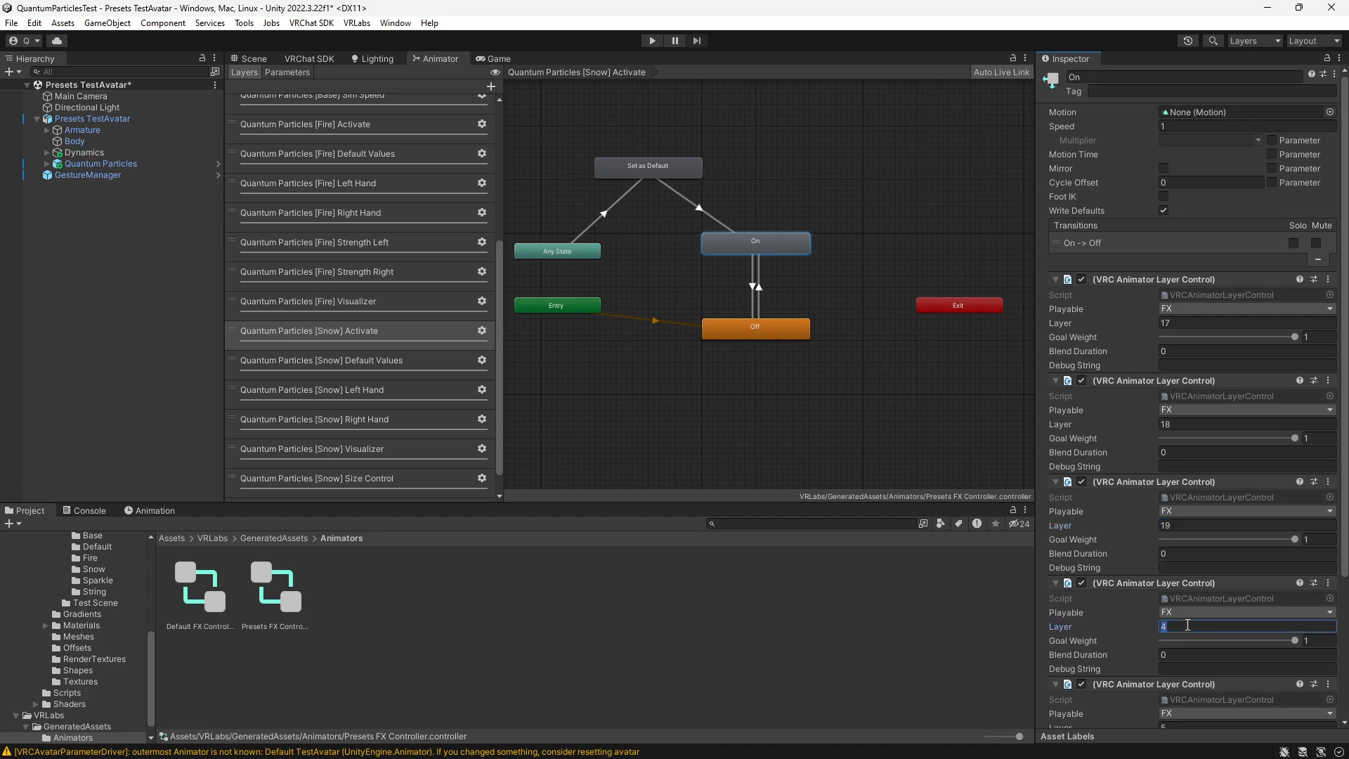
{"action": "type", "text": "20"}
{"action": "scroll", "coordinate": [1188, 632], "scroll_direction": "down", "scroll_amount": 4}
{"action": "left_click", "coordinate": [1184, 576]}
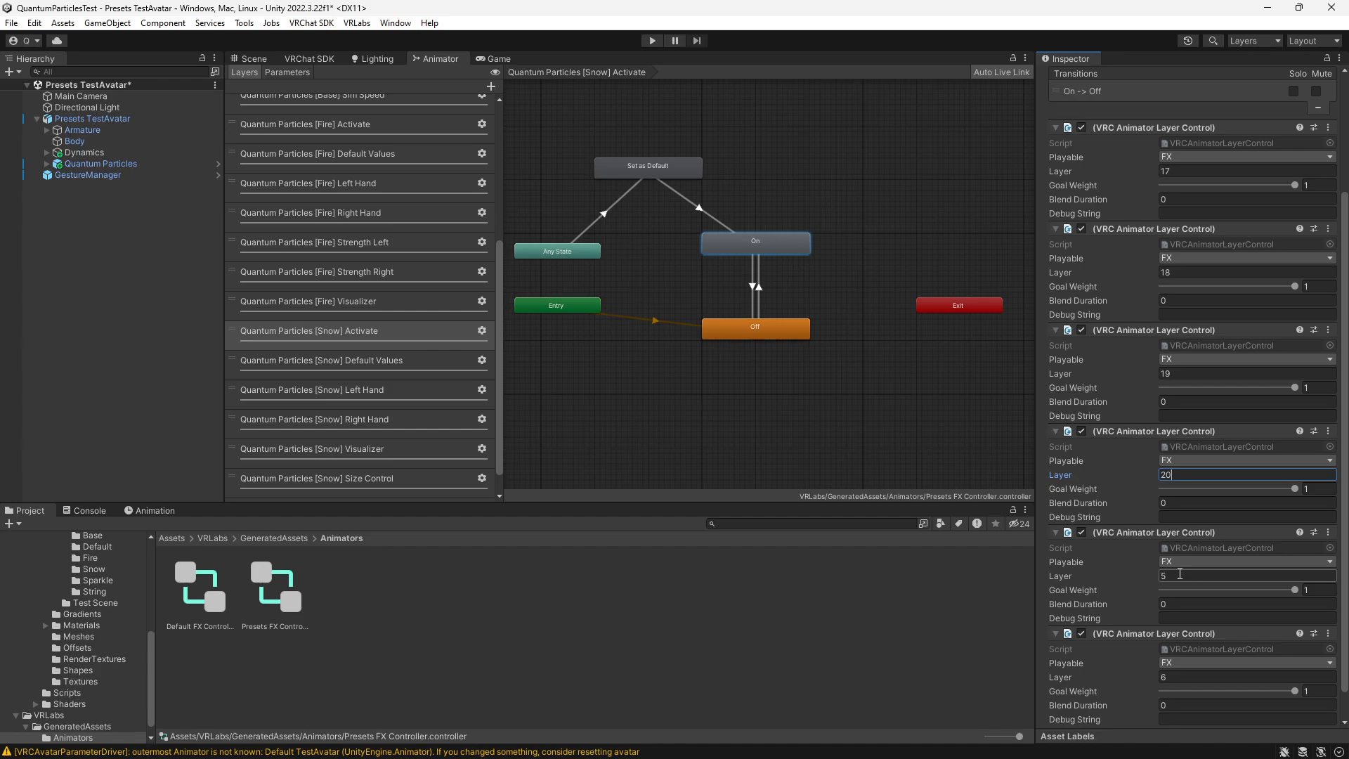
{"action": "type", "text": "21"}
{"action": "left_click", "coordinate": [1179, 677]}
{"action": "type", "text": "22"}
{"action": "scroll", "coordinate": [1179, 659], "scroll_direction": "down", "scroll_amount": 1}
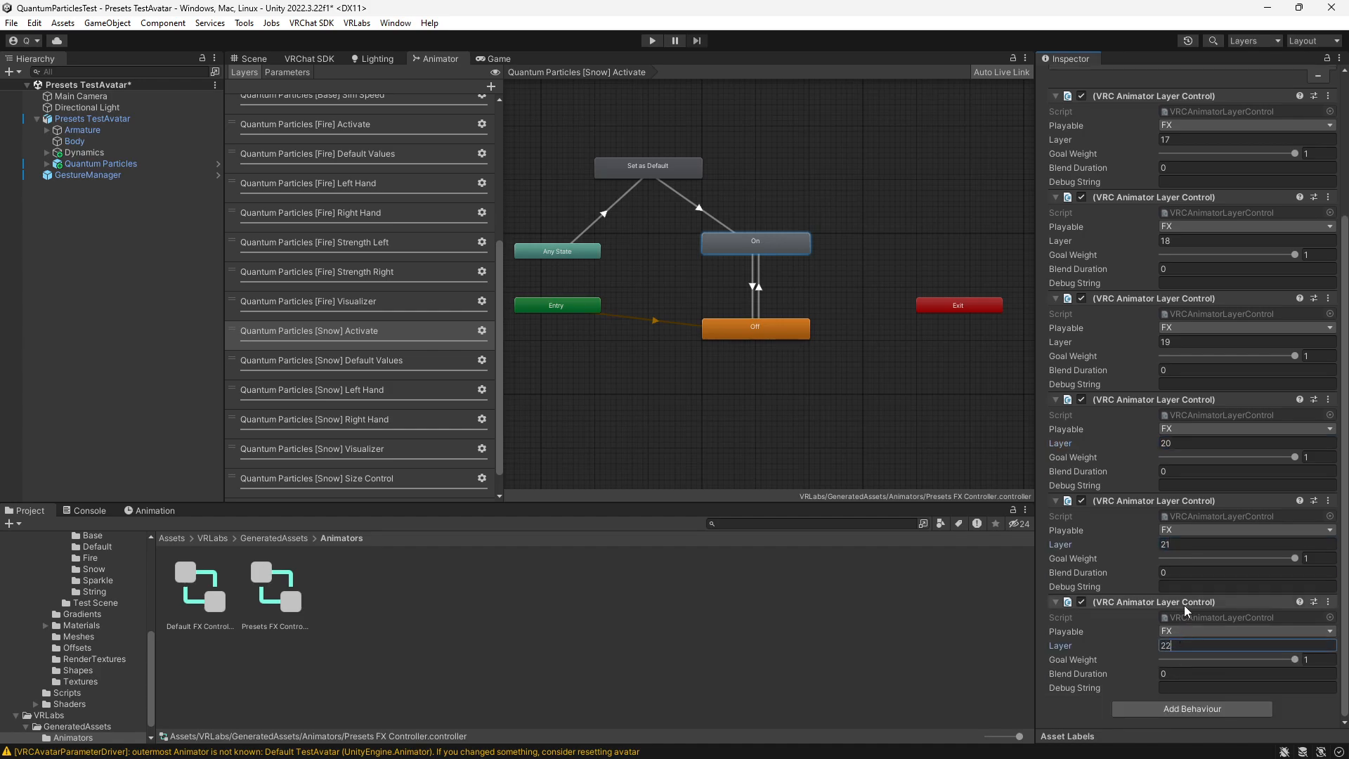
- Set the layer indices of the [Snow] Off state's first three Animator Layer Controls to 17, 18 and 19
{"action": "scroll", "coordinate": [1184, 605], "scroll_direction": "up", "scroll_amount": 4}
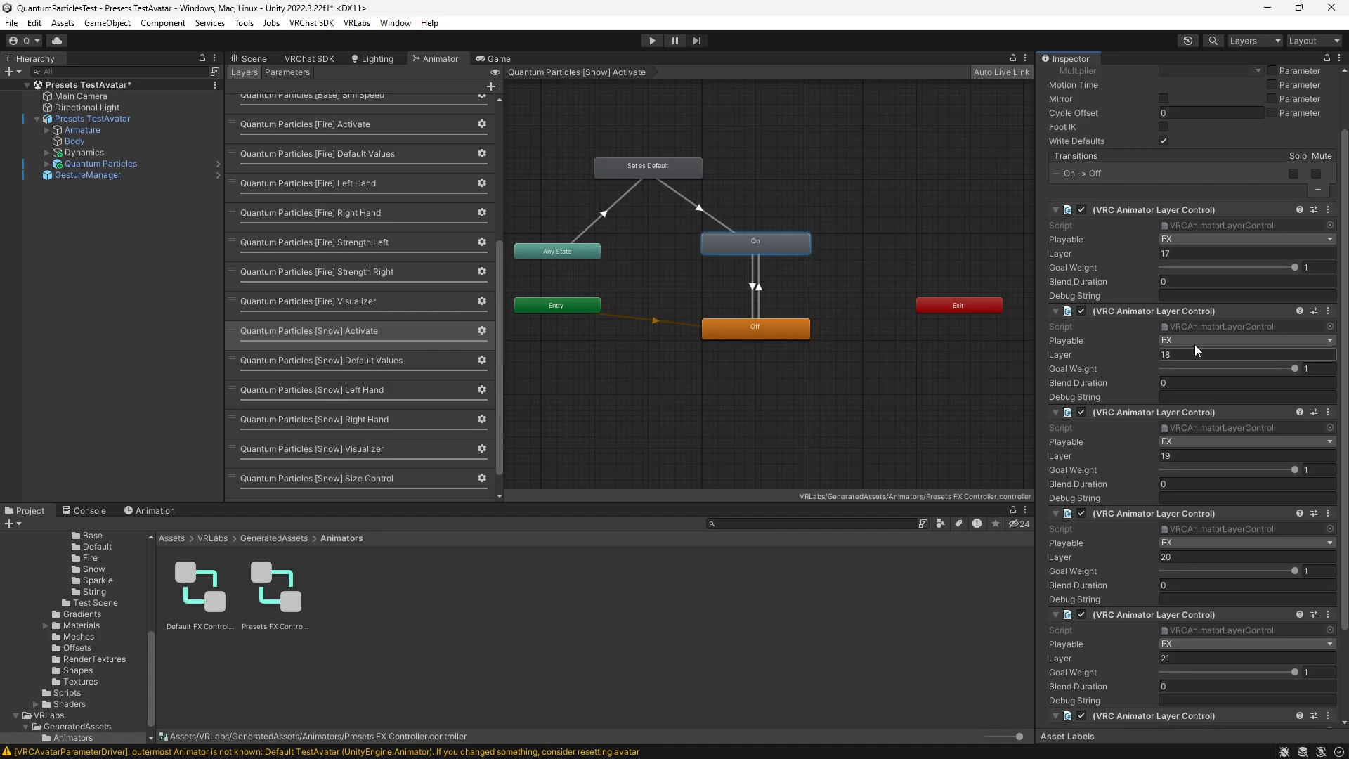
{"action": "left_click", "coordinate": [789, 329]}
{"action": "left_click", "coordinate": [1182, 254]}
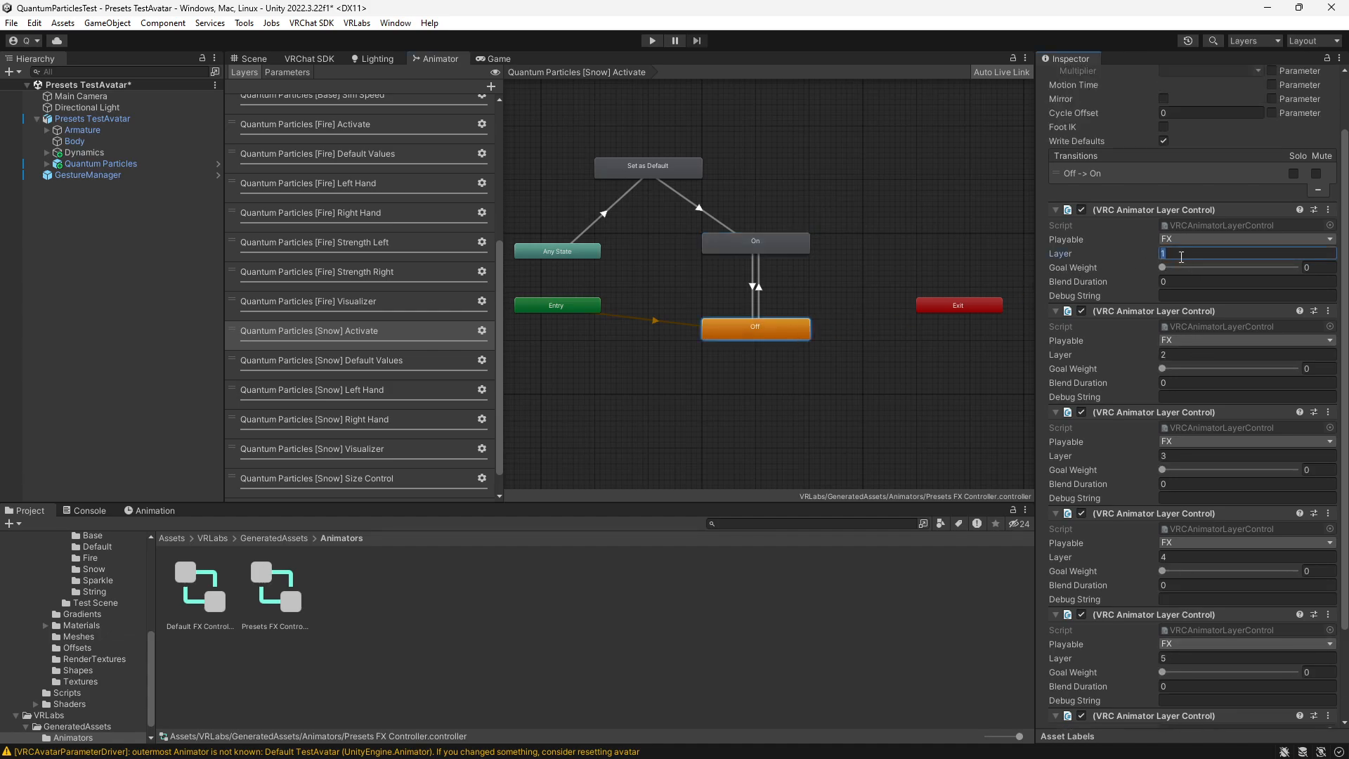
{"action": "type", "text": "7"}
{"action": "left_click", "coordinate": [1173, 353]}
{"action": "type", "text": "18"}
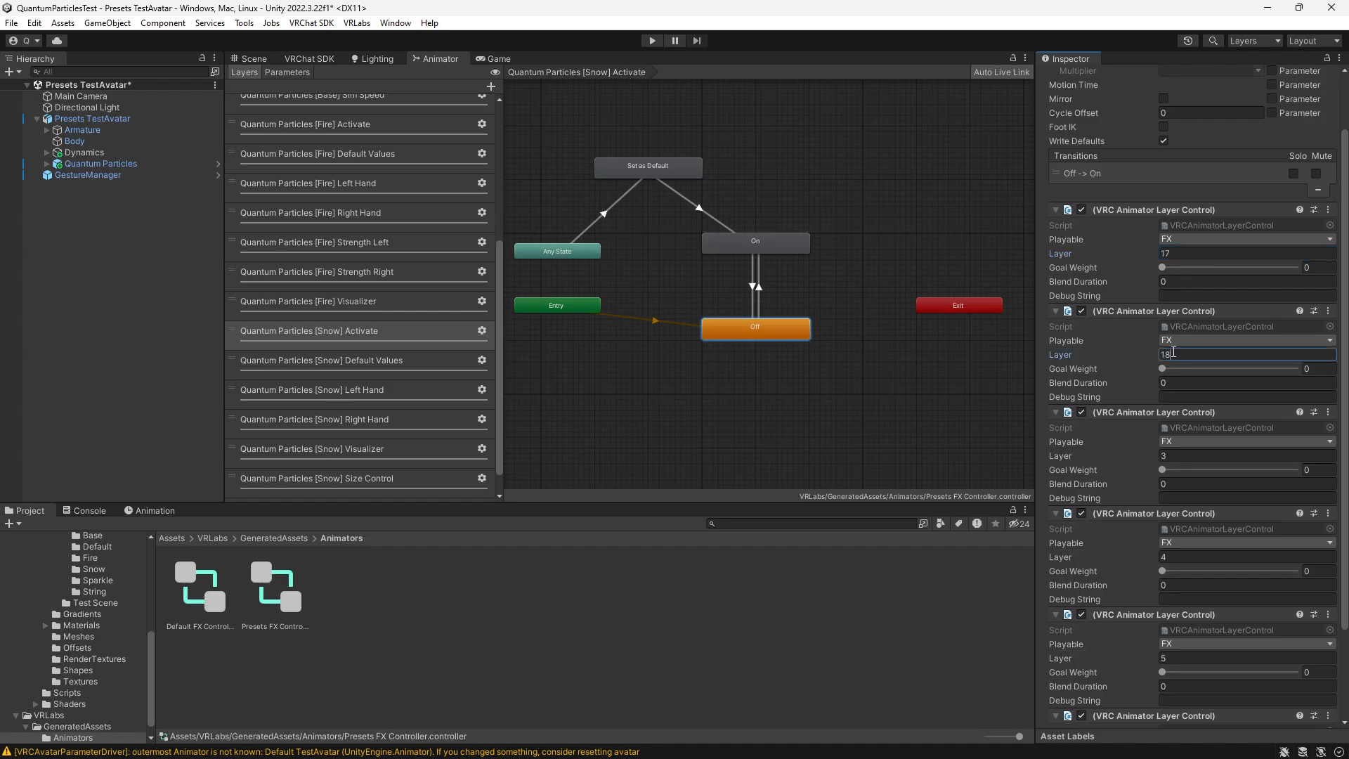
{"action": "left_click", "coordinate": [1174, 456]}
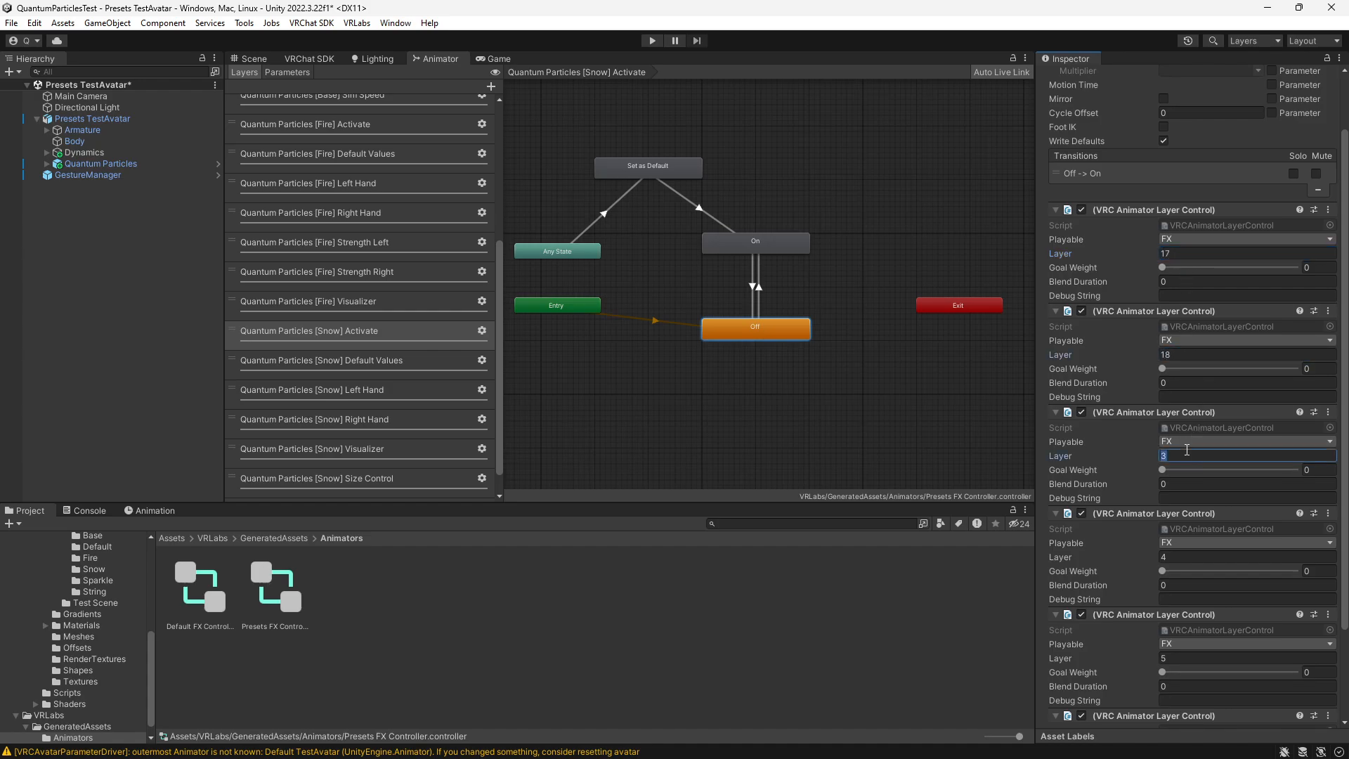
{"action": "type", "text": "19"}
- Set the [Snow] Off state's last three Animator Layer Controls to layers 20, 21 and 22, and review the layer order
{"action": "left_click", "coordinate": [1190, 558]}
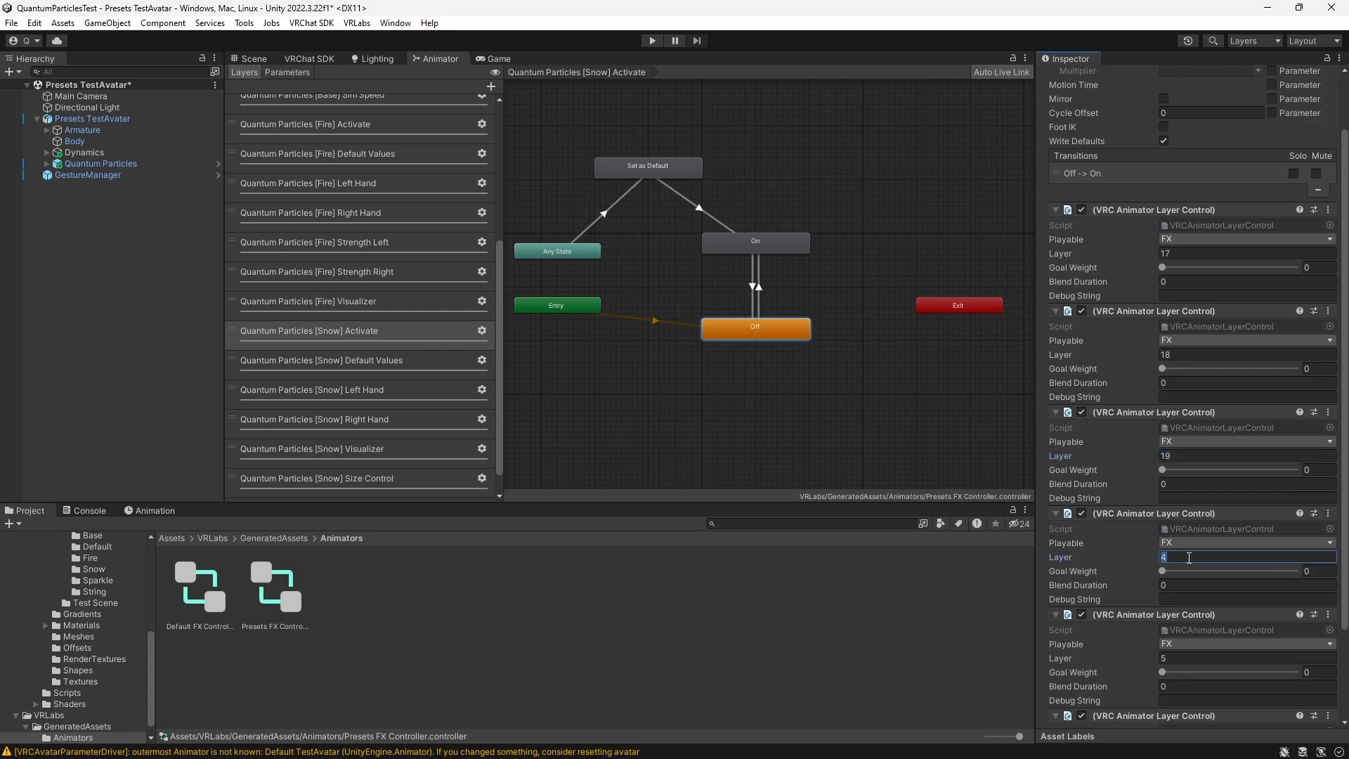
{"action": "type", "text": "20"}
{"action": "left_click", "coordinate": [1180, 658]}
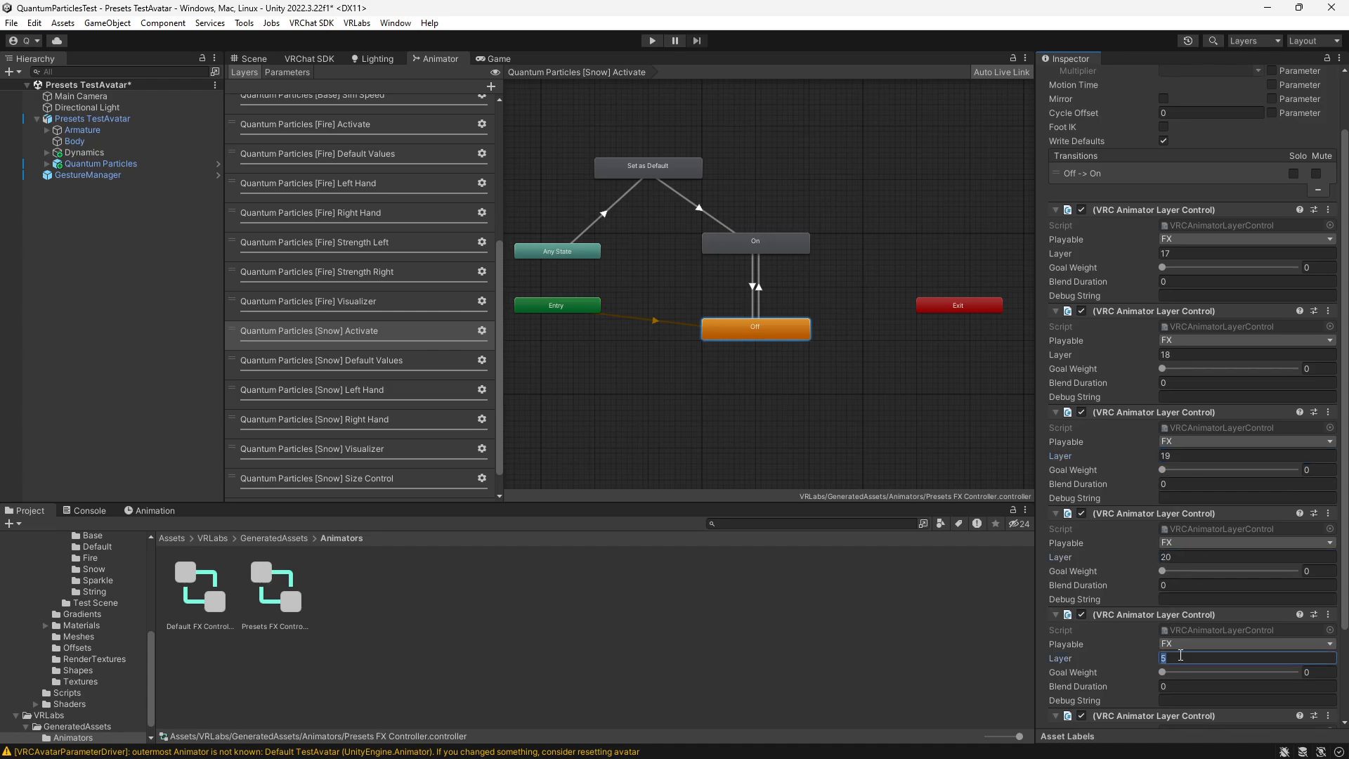
{"action": "type", "text": "21"}
{"action": "scroll", "coordinate": [1181, 655], "scroll_direction": "down", "scroll_amount": 4}
{"action": "left_click", "coordinate": [1179, 646]}
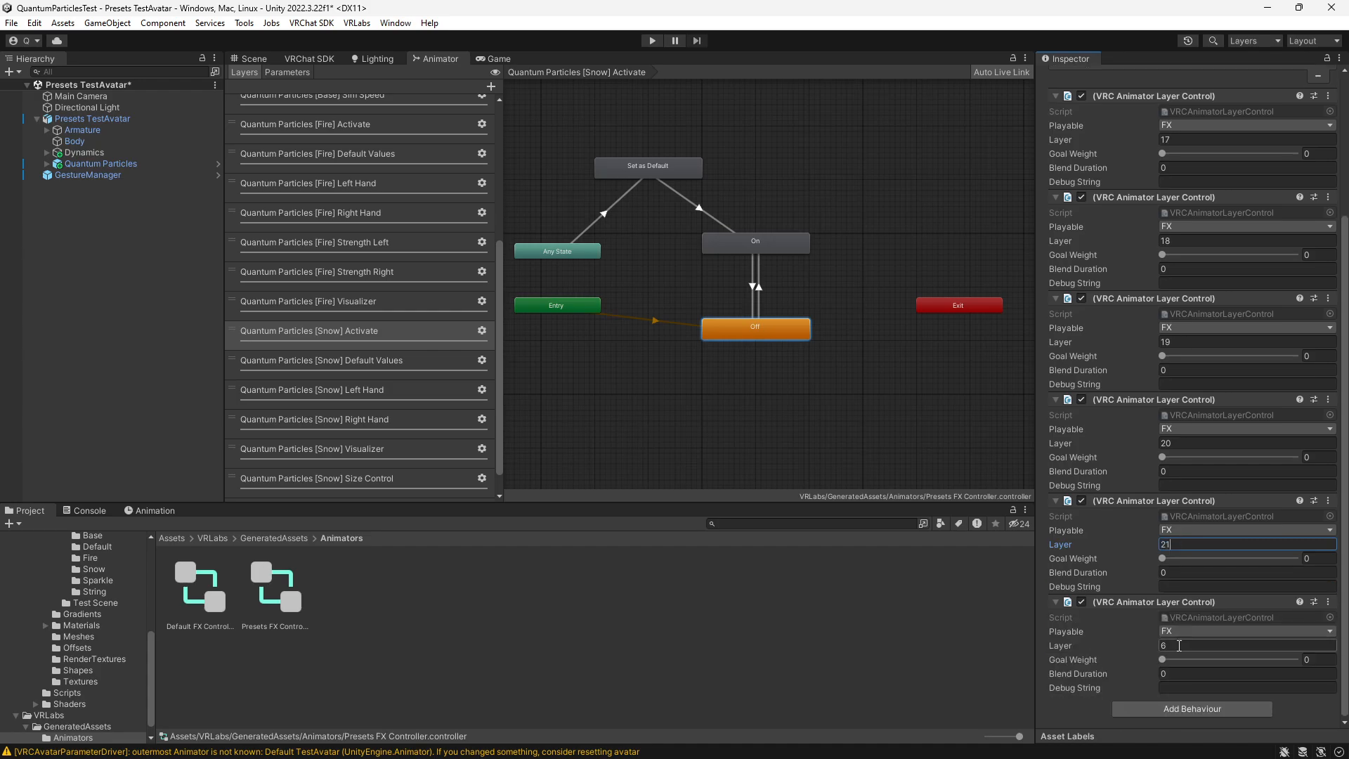
{"action": "type", "text": "22"}
{"action": "scroll", "coordinate": [1188, 352], "scroll_direction": "up", "scroll_amount": 3}
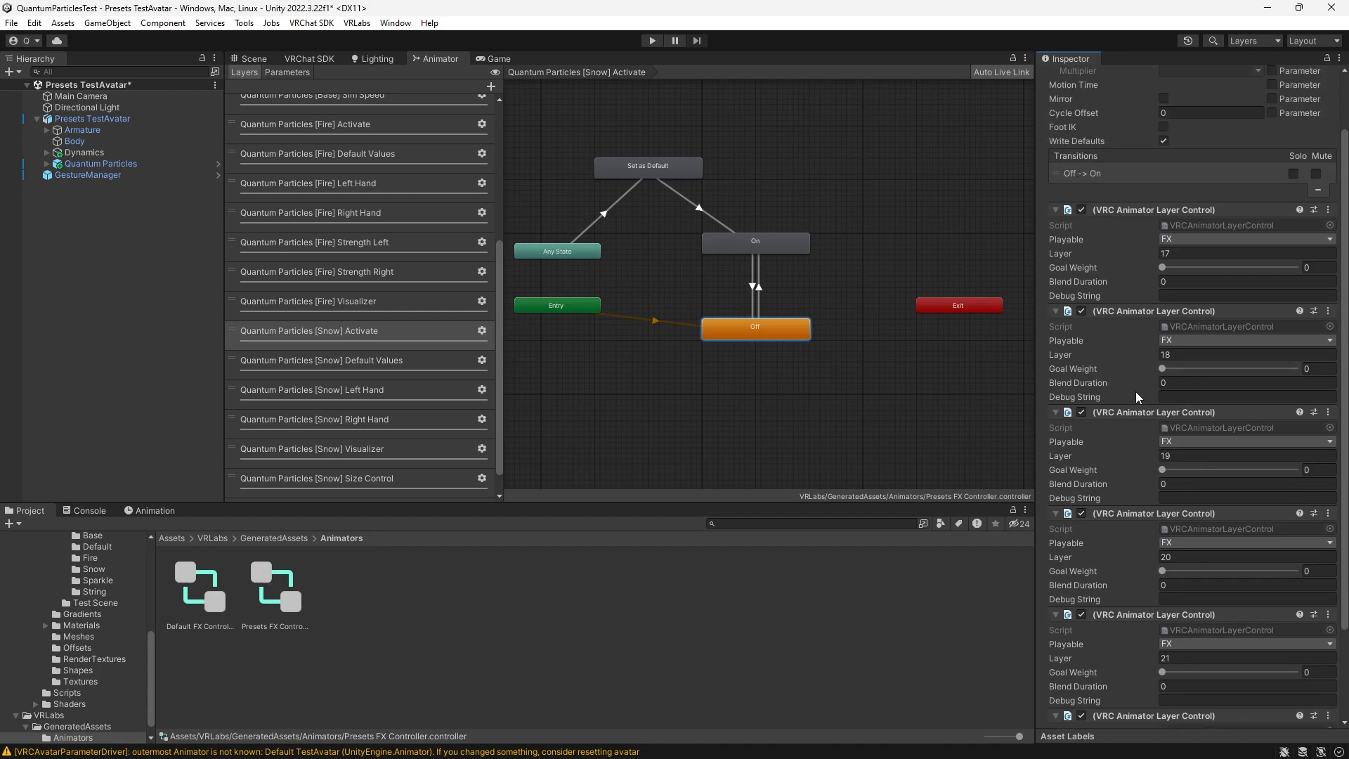
{"action": "scroll", "coordinate": [344, 352], "scroll_direction": "down", "scroll_amount": 1}
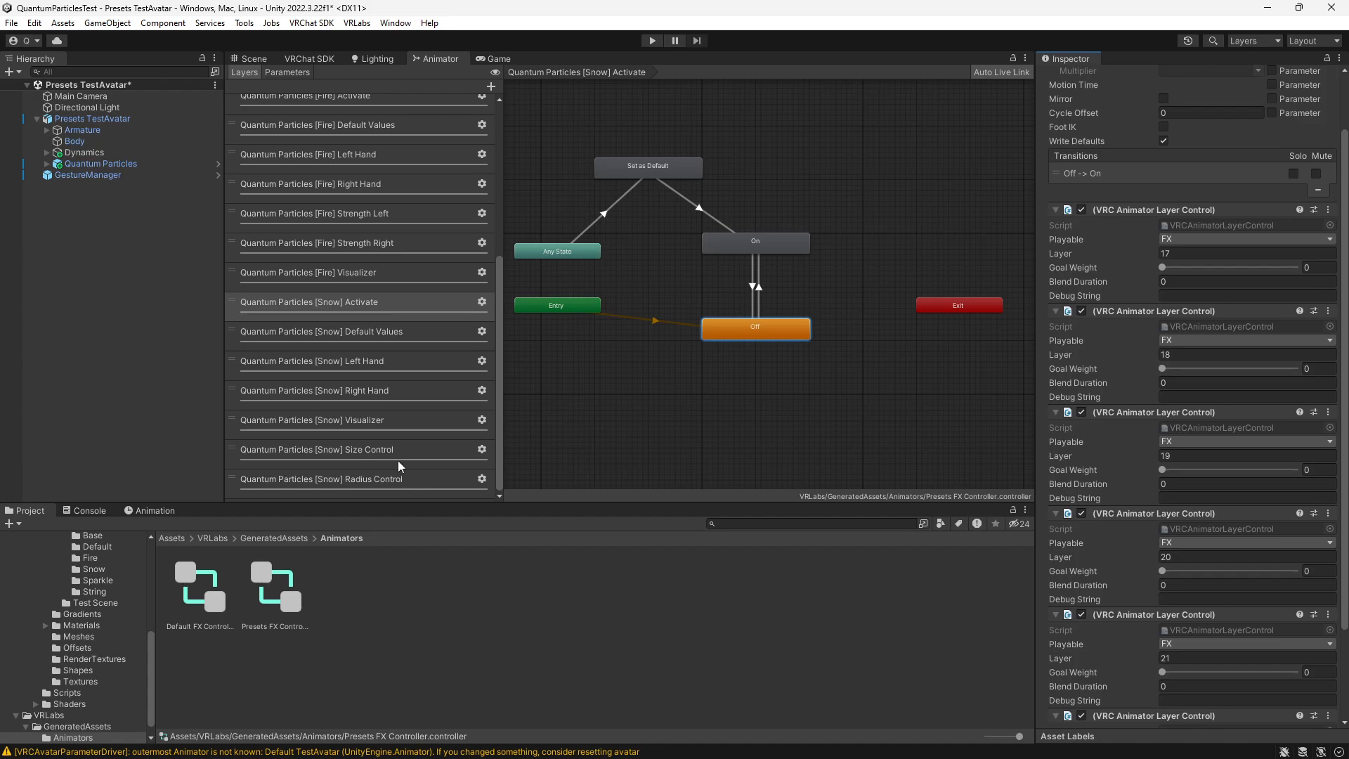
{"action": "scroll", "coordinate": [353, 394], "scroll_direction": "up", "scroll_amount": 5}
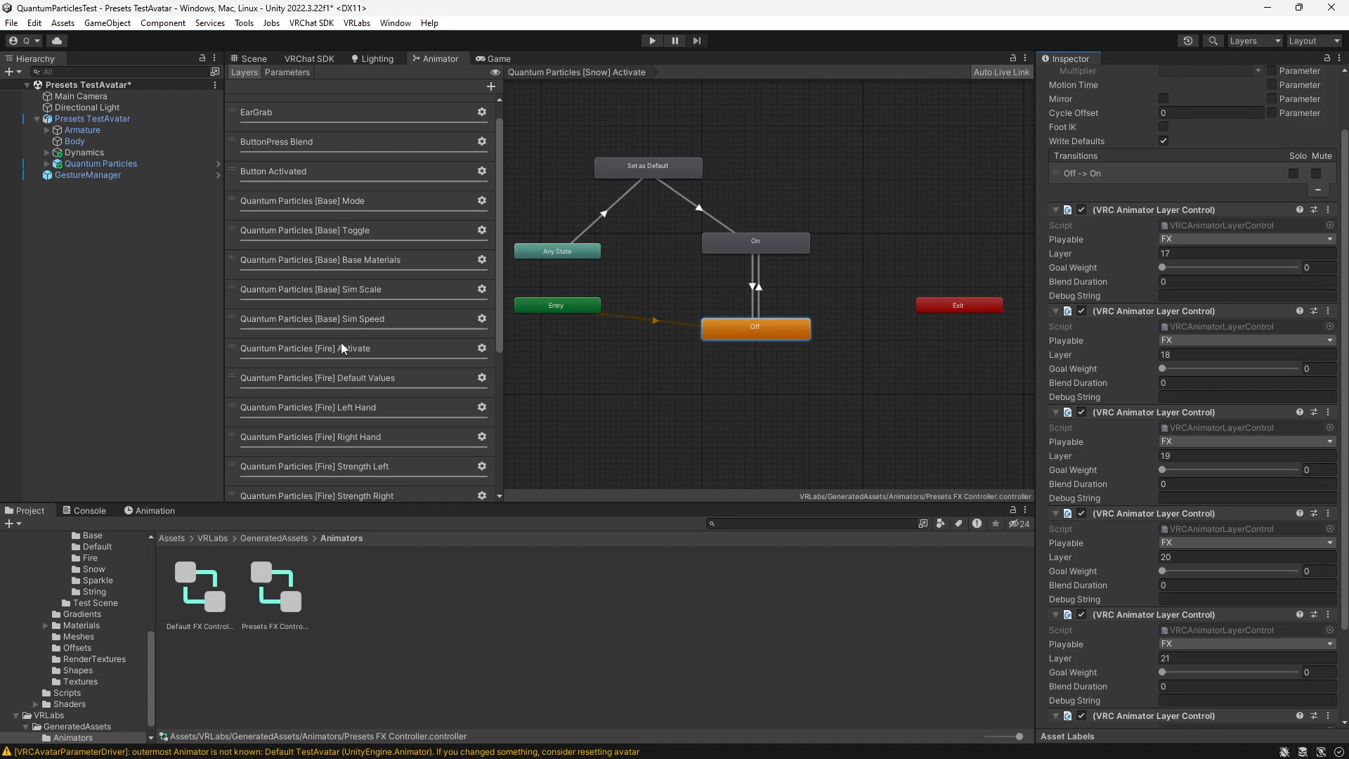
- Return to the Scene view, clear the selection and save the Presets TestAvatar scene
{"action": "left_click", "coordinate": [253, 59]}
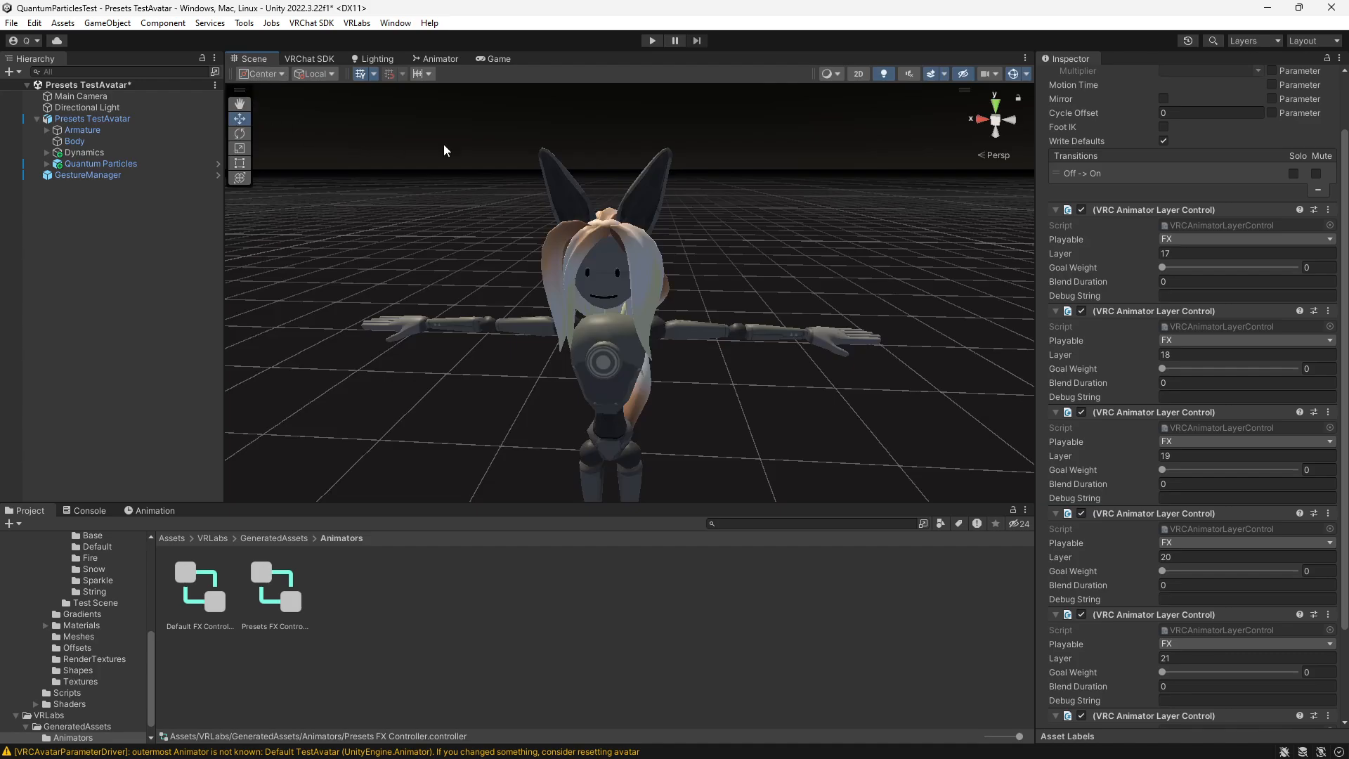
{"action": "left_click", "coordinate": [156, 252]}
{"action": "key", "text": "ctrl+s"}
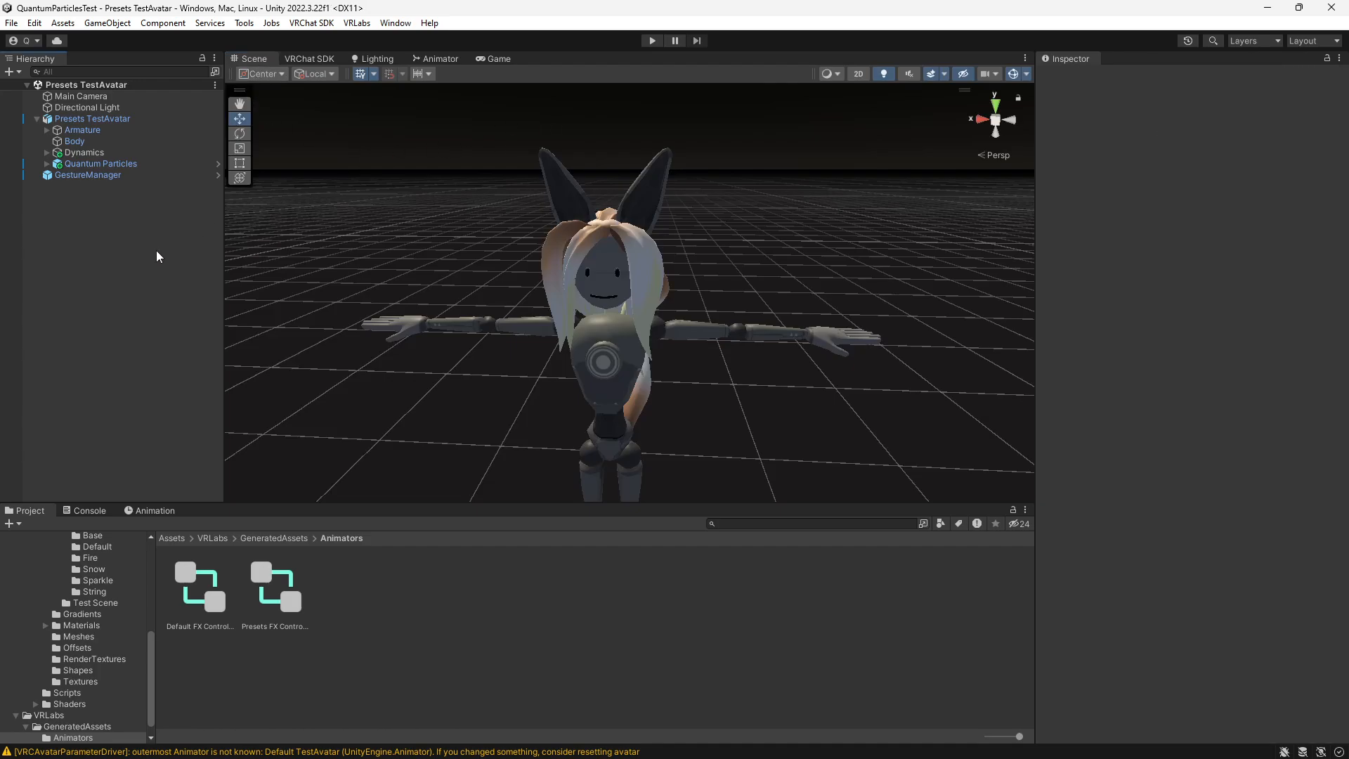
- Enter Play mode, show the Scene view and select GestureManager to test the avatar
{"action": "left_click", "coordinate": [646, 41]}
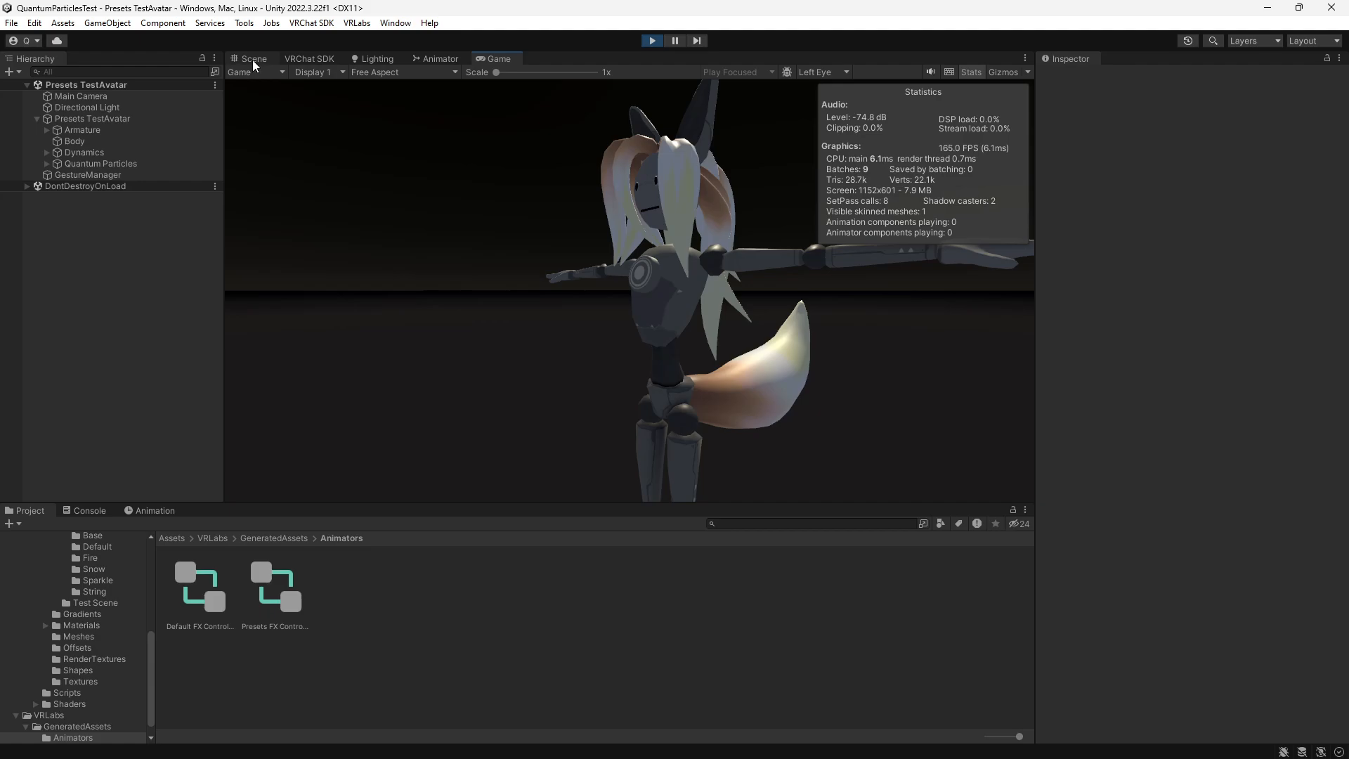
{"action": "left_click", "coordinate": [252, 60]}
{"action": "left_click", "coordinate": [100, 175]}
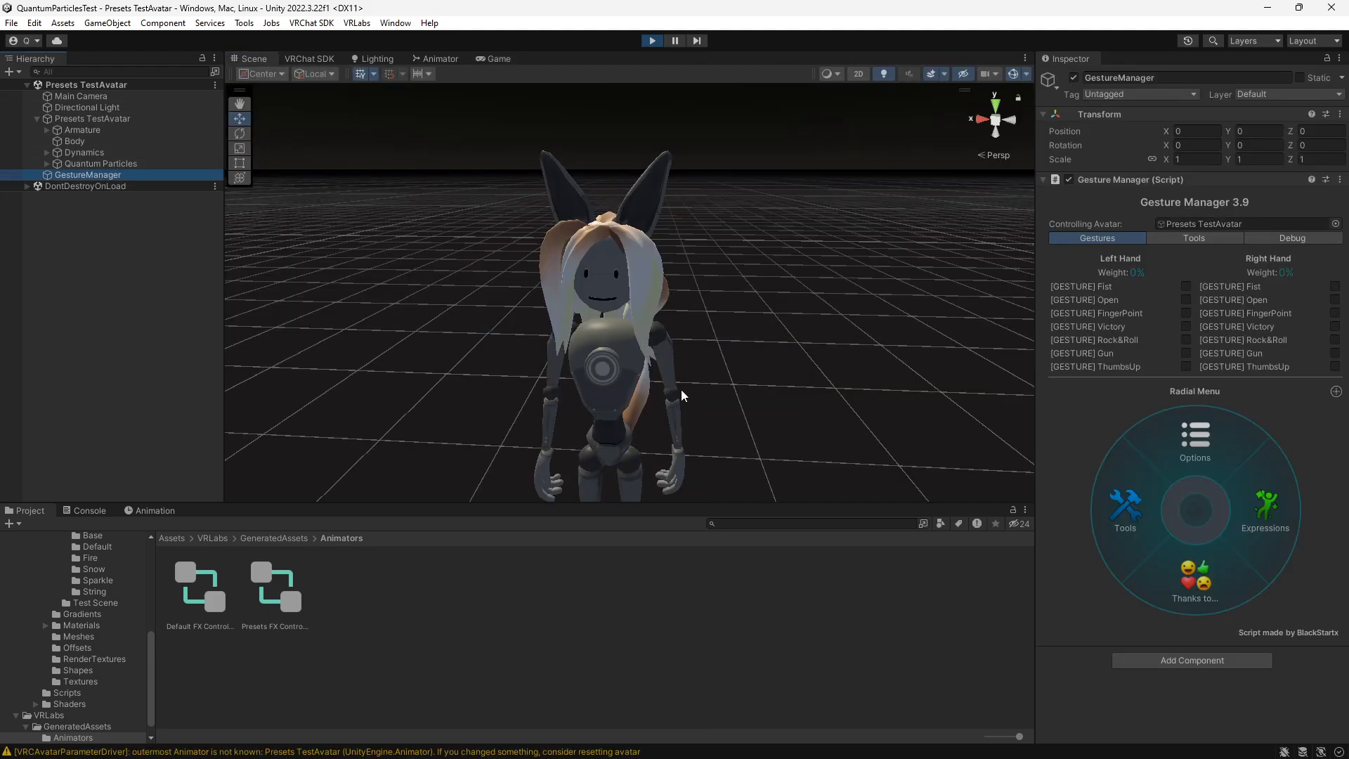
- Toggle the particles on from the Particles submenu of the avatar's Expressions radial menu
{"action": "left_click", "coordinate": [1260, 519]}
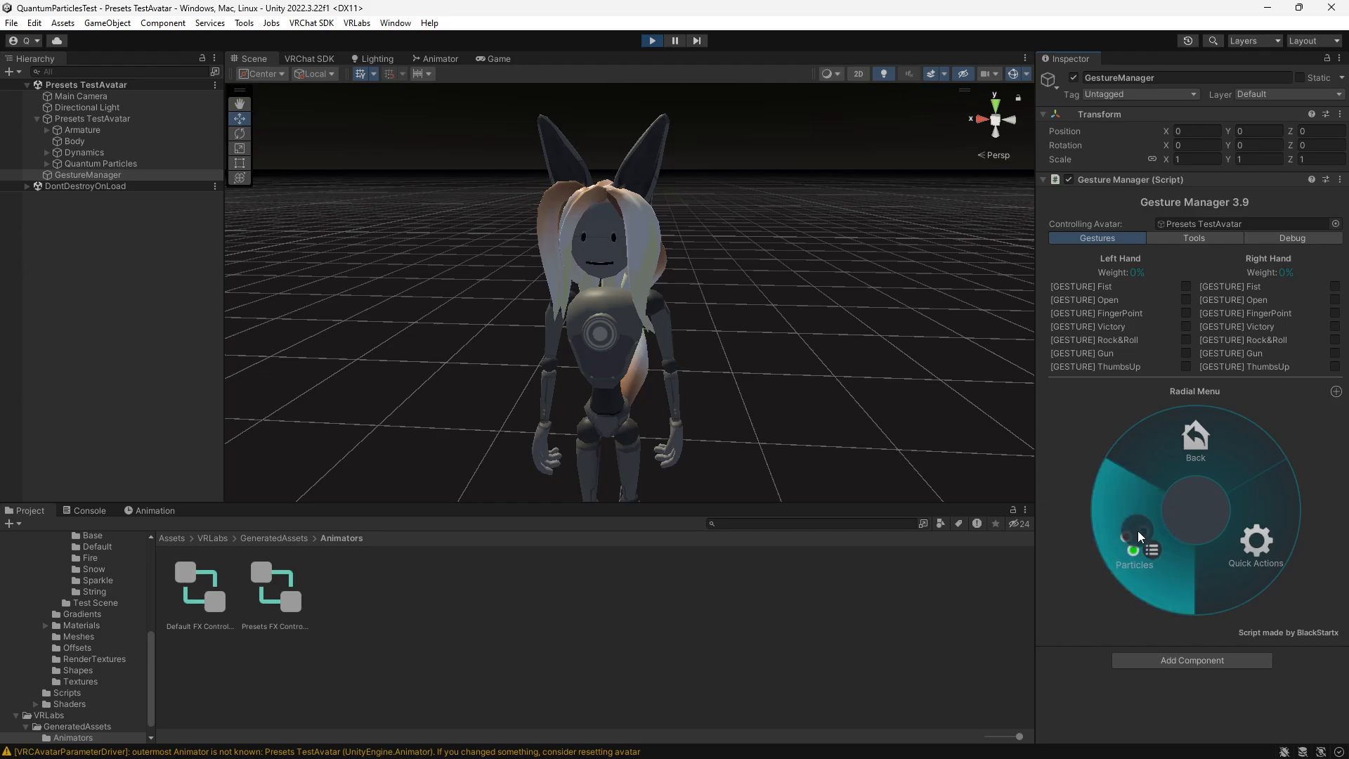
{"action": "left_click", "coordinate": [1137, 535]}
{"action": "left_click", "coordinate": [1149, 476]}
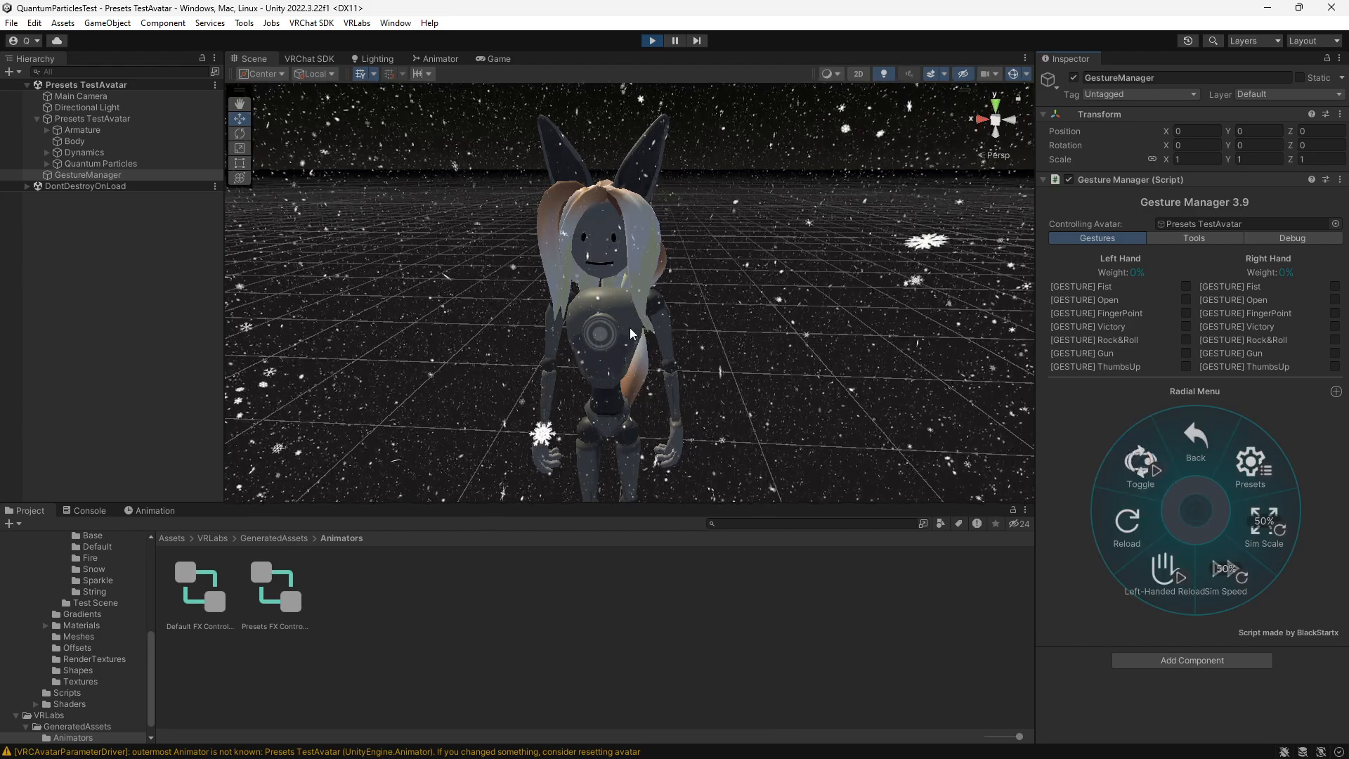
- Activate the Fire preset from the particles' Presets submenu and inspect the fire particles around the avatar
{"action": "scroll", "coordinate": [631, 334], "scroll_direction": "down", "scroll_amount": 6}
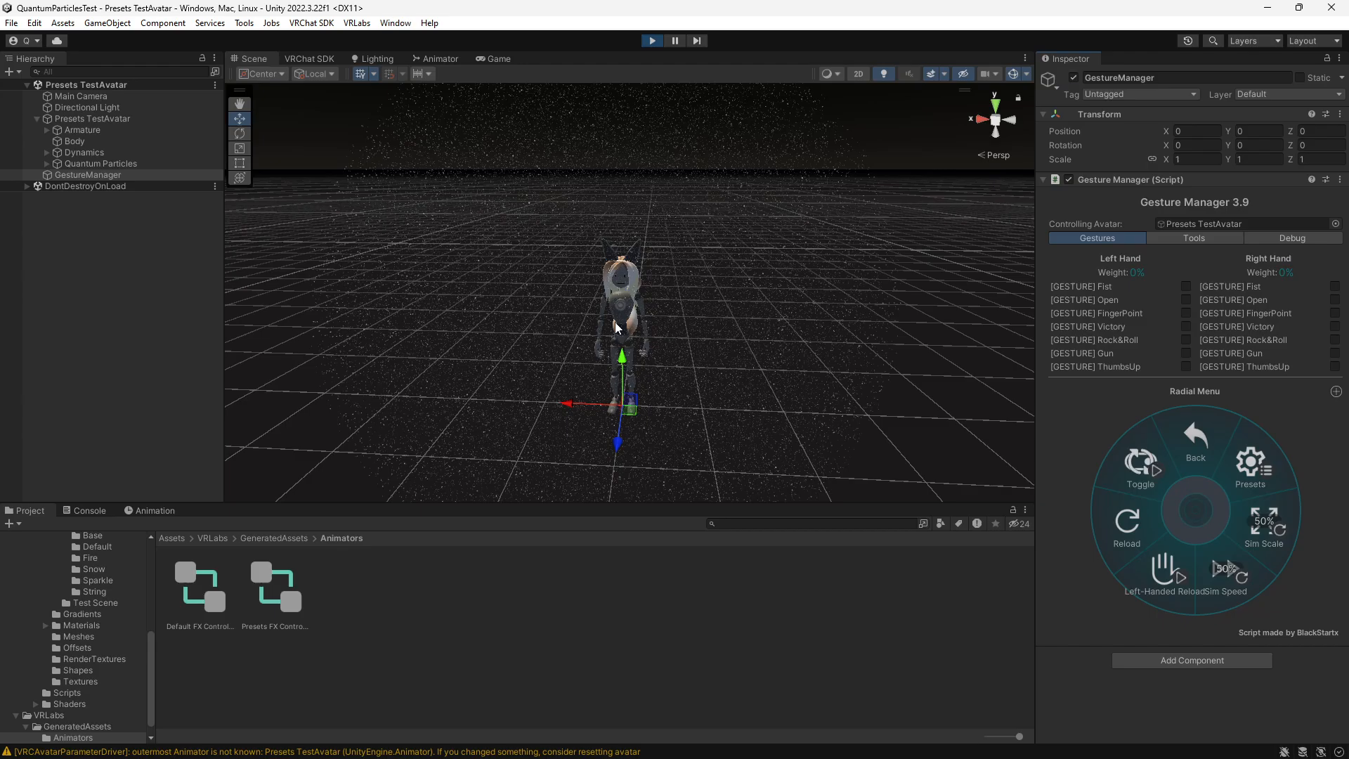
{"action": "scroll", "coordinate": [616, 327], "scroll_direction": "up", "scroll_amount": 6}
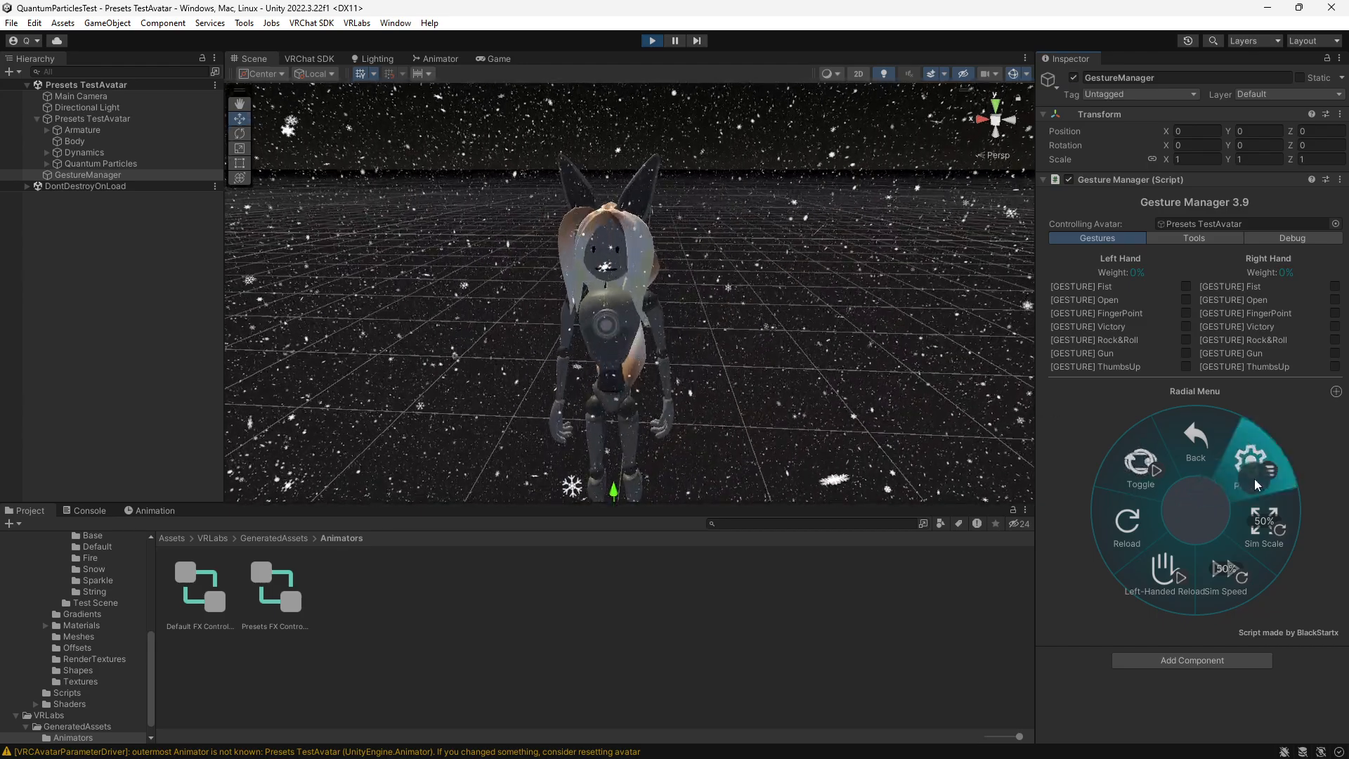
{"action": "left_click", "coordinate": [1254, 479]}
{"action": "left_click", "coordinate": [1153, 482]}
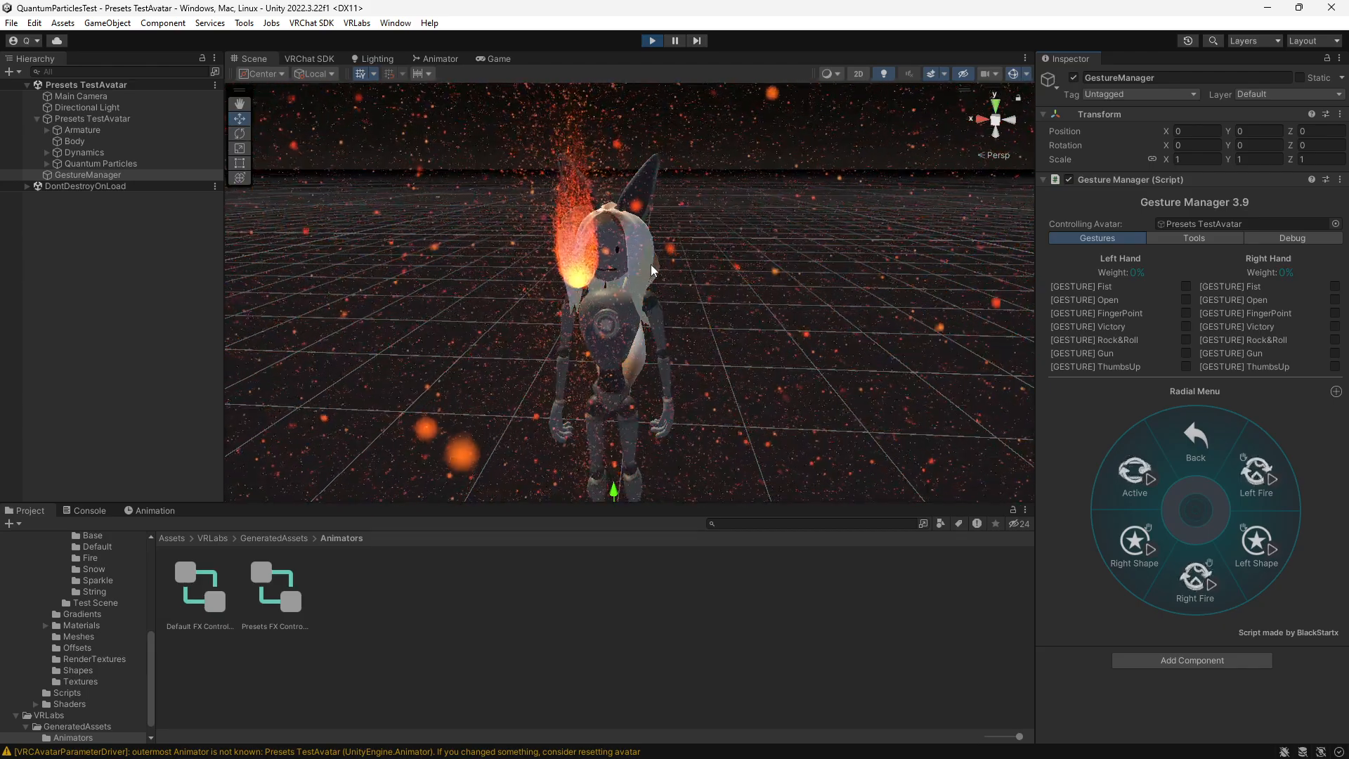
{"action": "scroll", "coordinate": [651, 264], "scroll_direction": "down", "scroll_amount": 5}
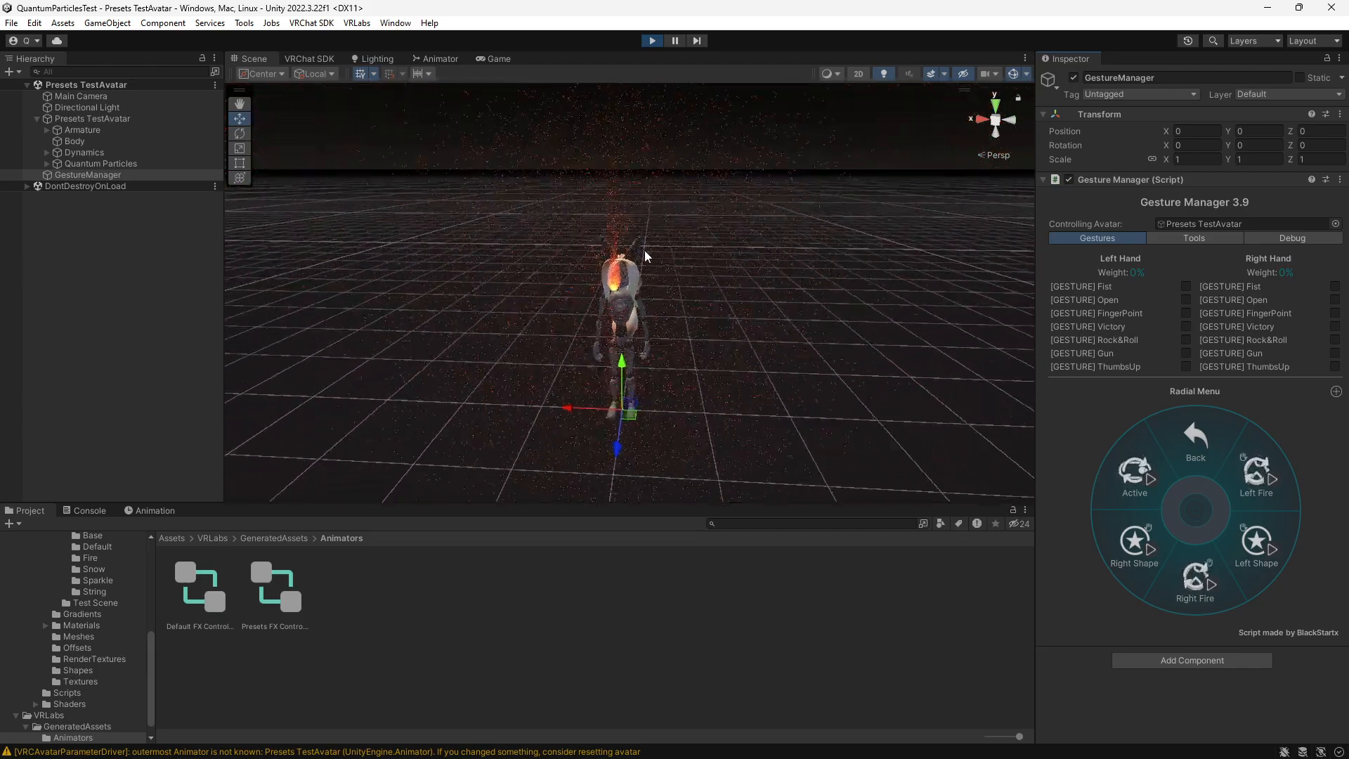
{"action": "scroll", "coordinate": [643, 250], "scroll_direction": "up", "scroll_amount": 8}
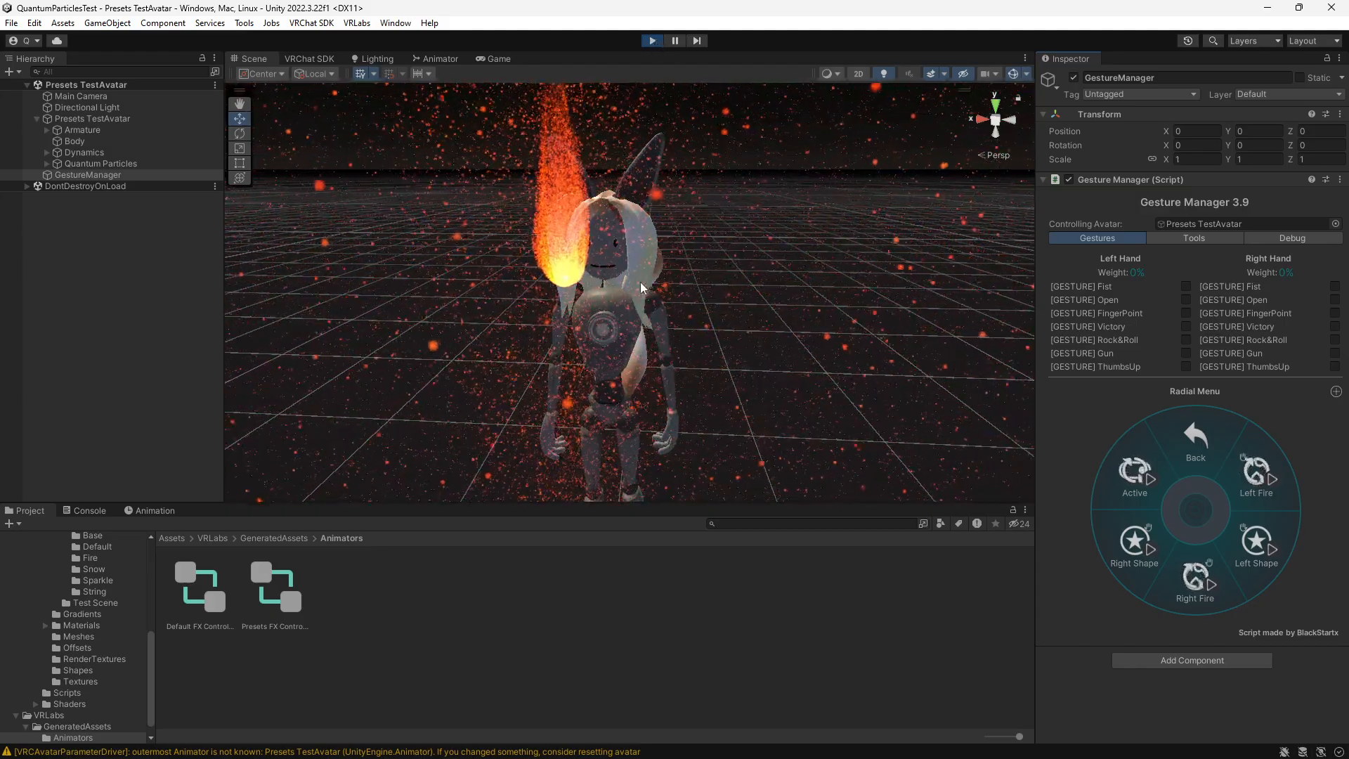
{"action": "scroll", "coordinate": [639, 281], "scroll_direction": "down", "scroll_amount": 5}
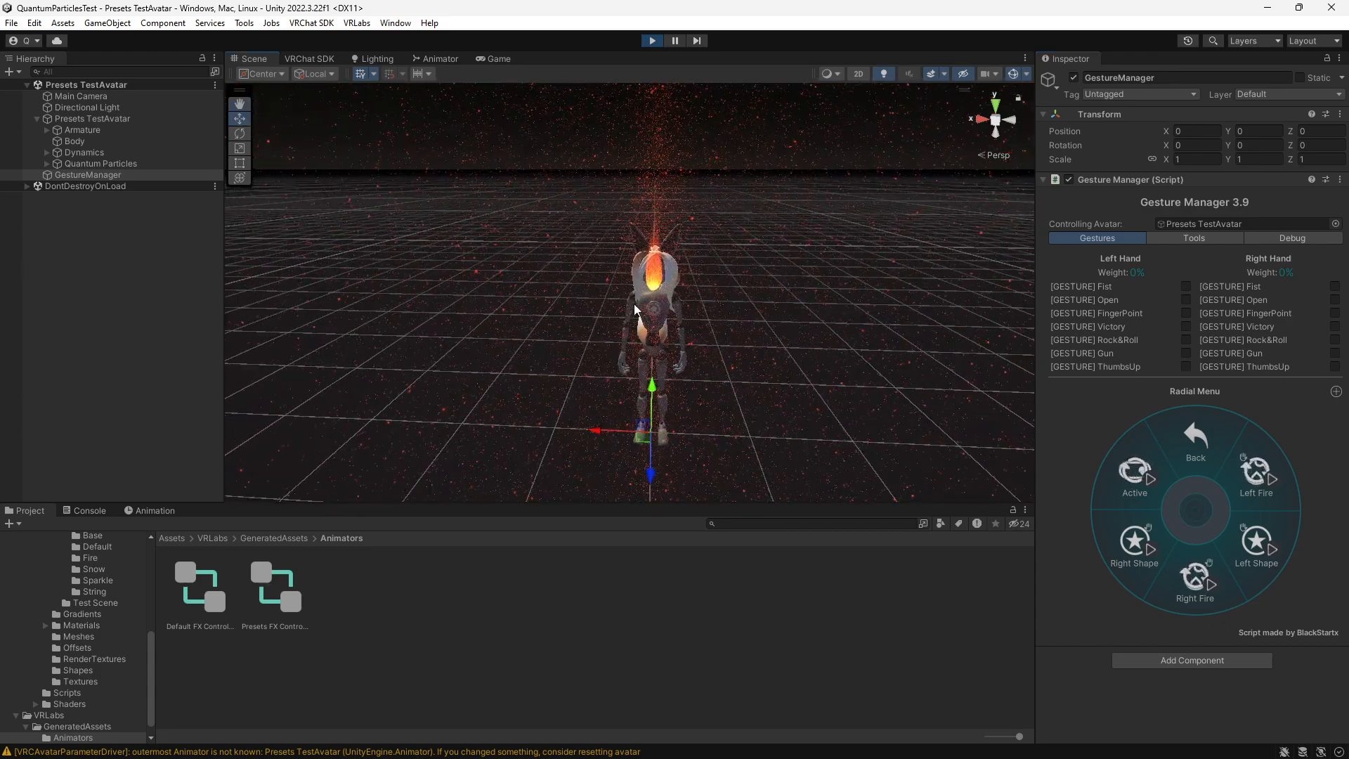
{"action": "middle_click_drag", "start_coordinate": [704, 305], "coordinate": [656, 308]}
- Return to the main particles menu to check the avatar's fire effect and exit Play mode
{"action": "left_click", "coordinate": [1196, 451]}
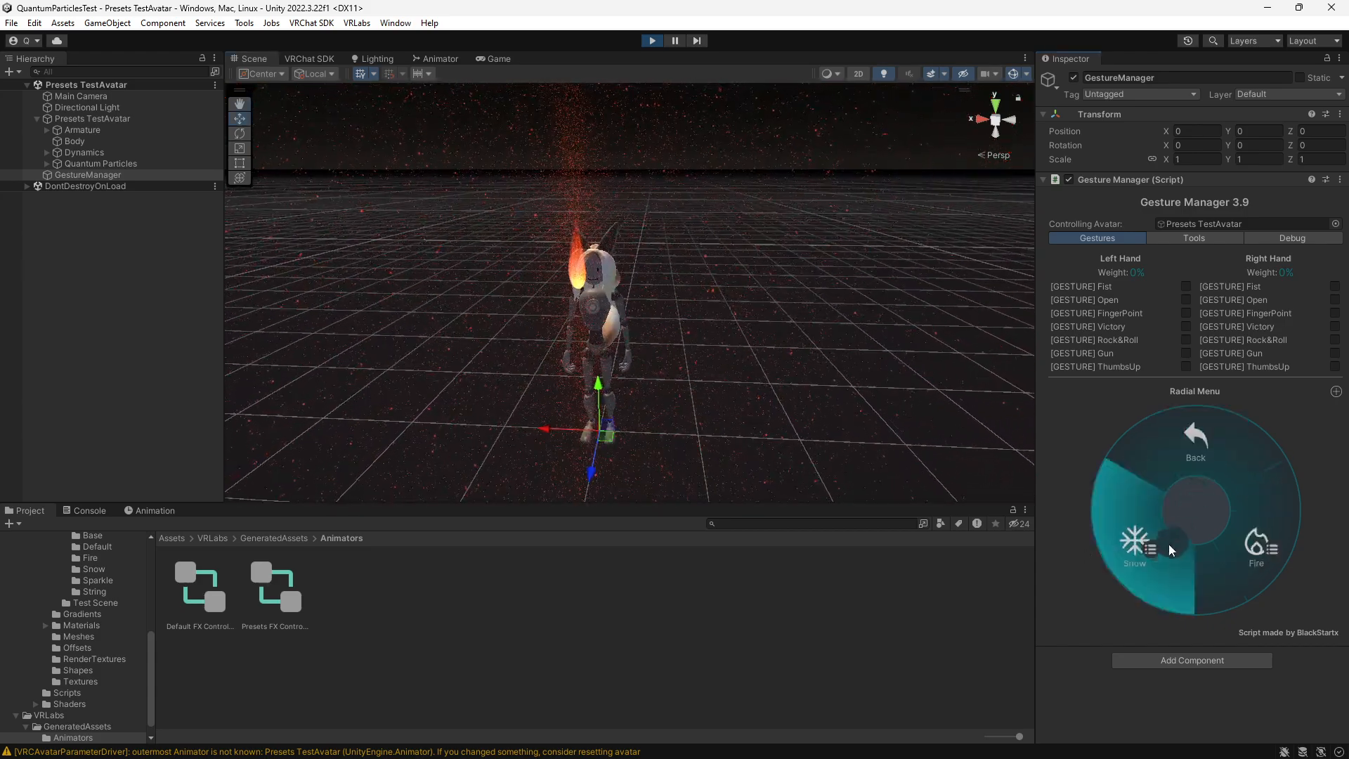
{"action": "left_click", "coordinate": [1194, 449]}
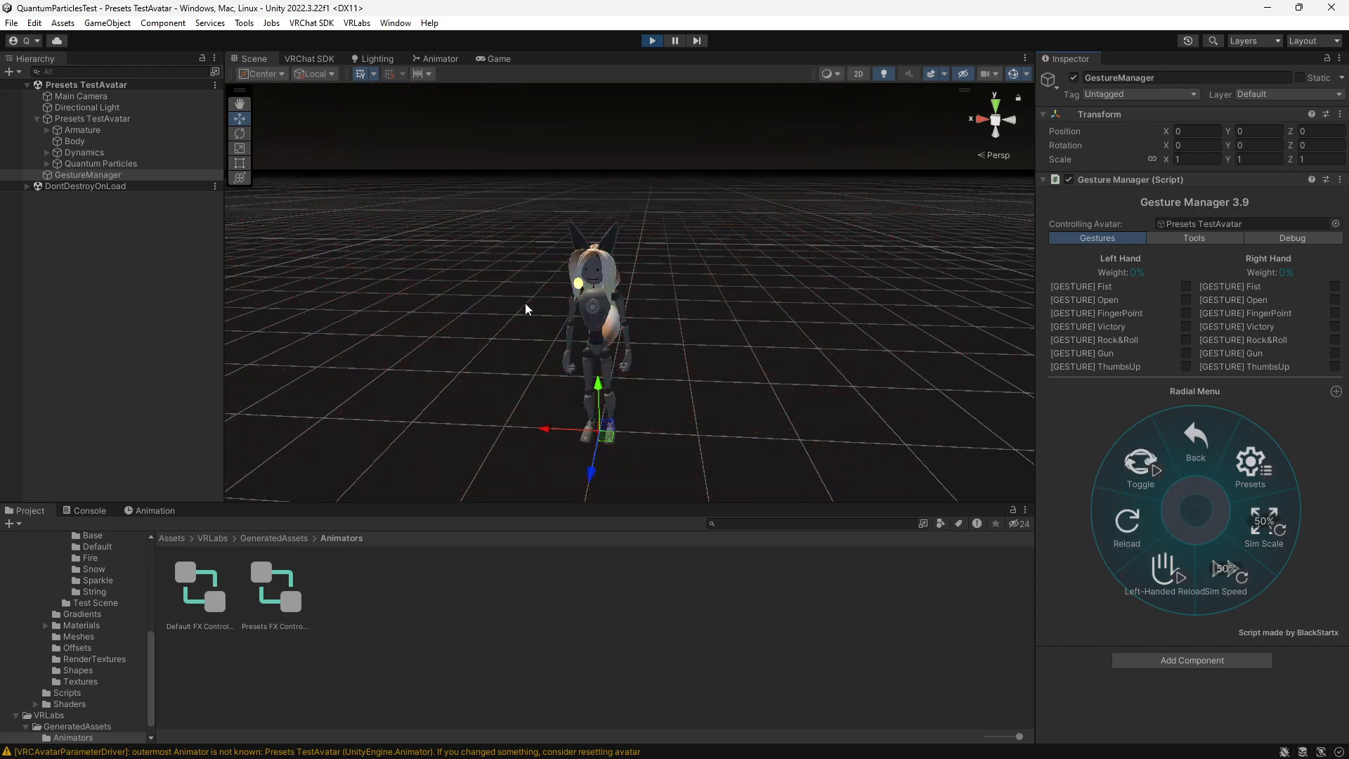
{"action": "scroll", "coordinate": [527, 309], "scroll_direction": "up", "scroll_amount": 5}
{"action": "middle_click_drag", "start_coordinate": [513, 306], "coordinate": [632, 339]}
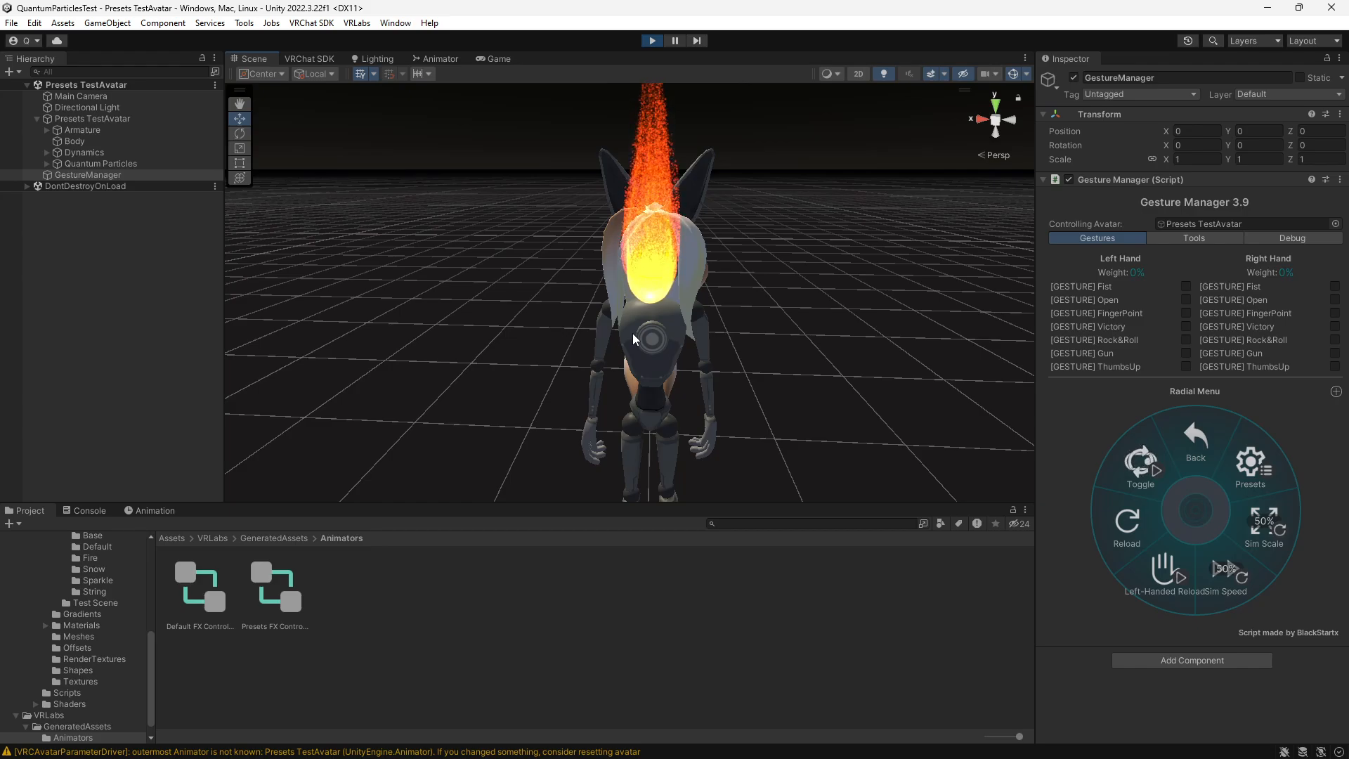
{"action": "left_click", "coordinate": [652, 41]}
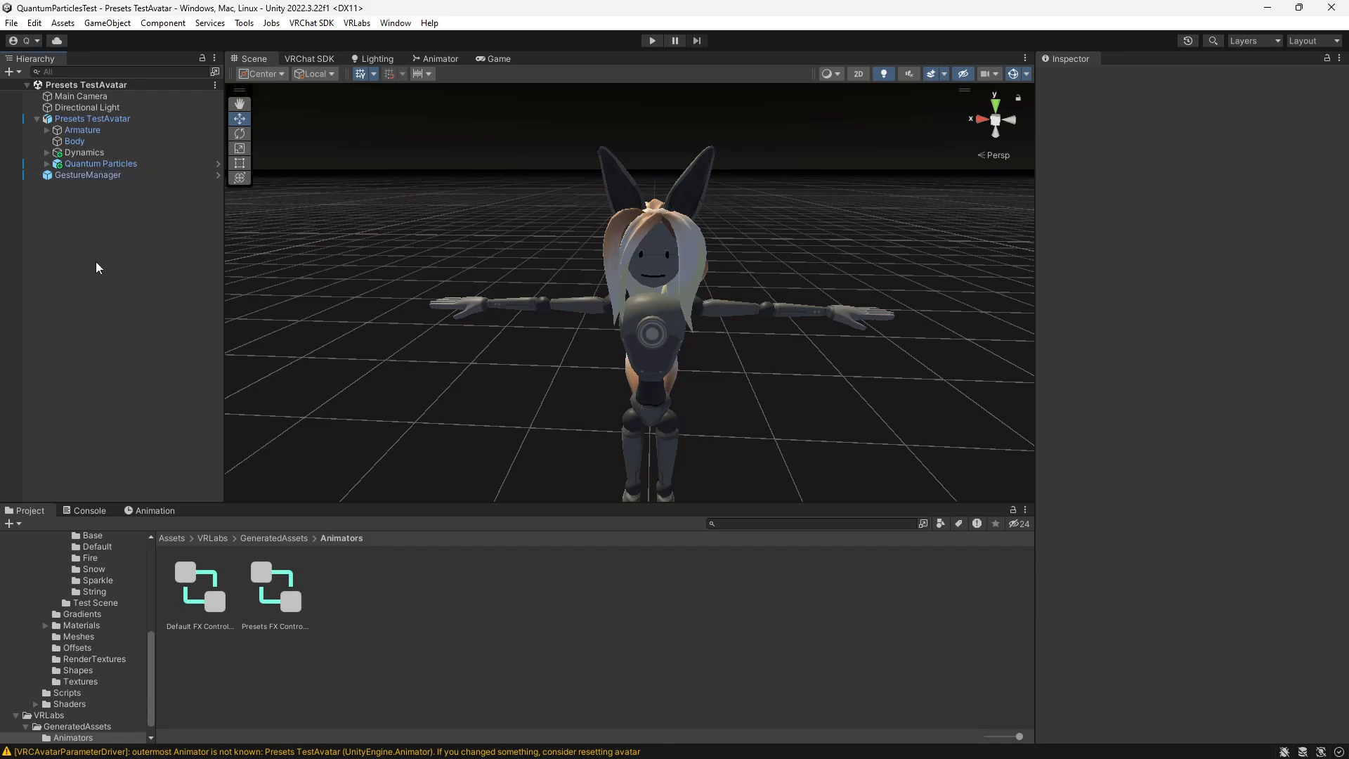